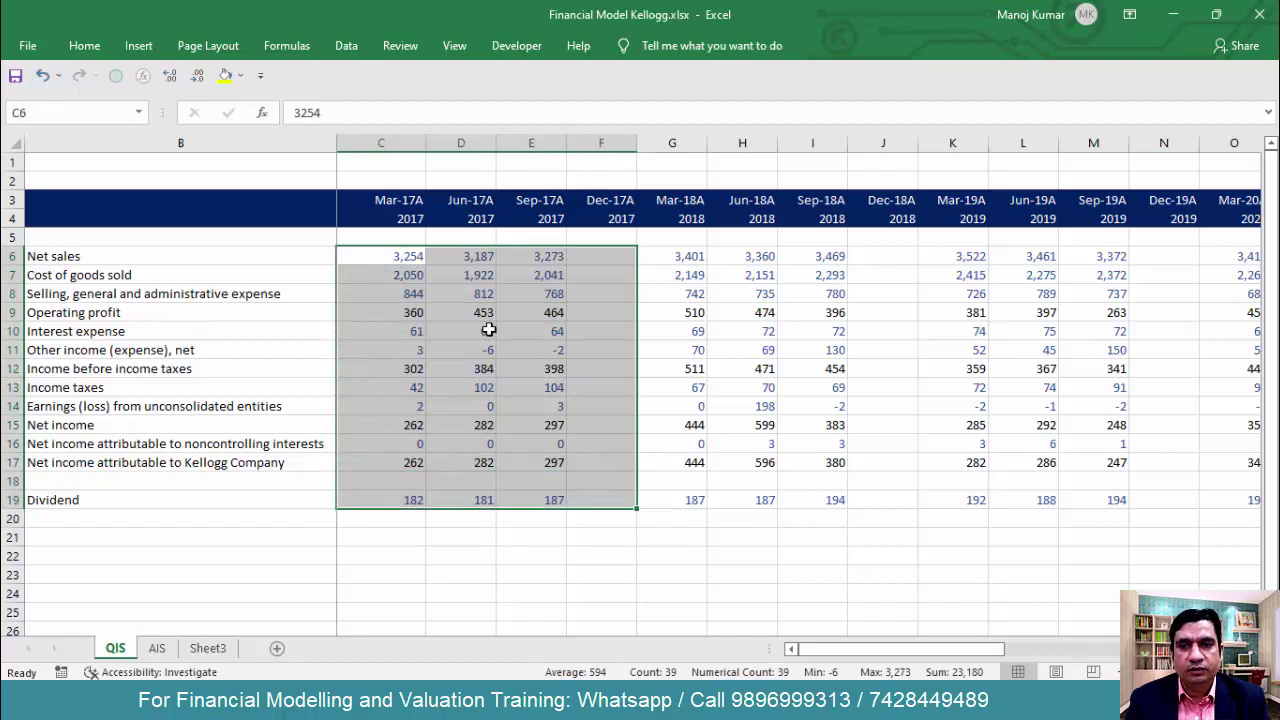
Enter the starting year 2017 in cell C3 of the AIS sheet
left_click(157, 649)
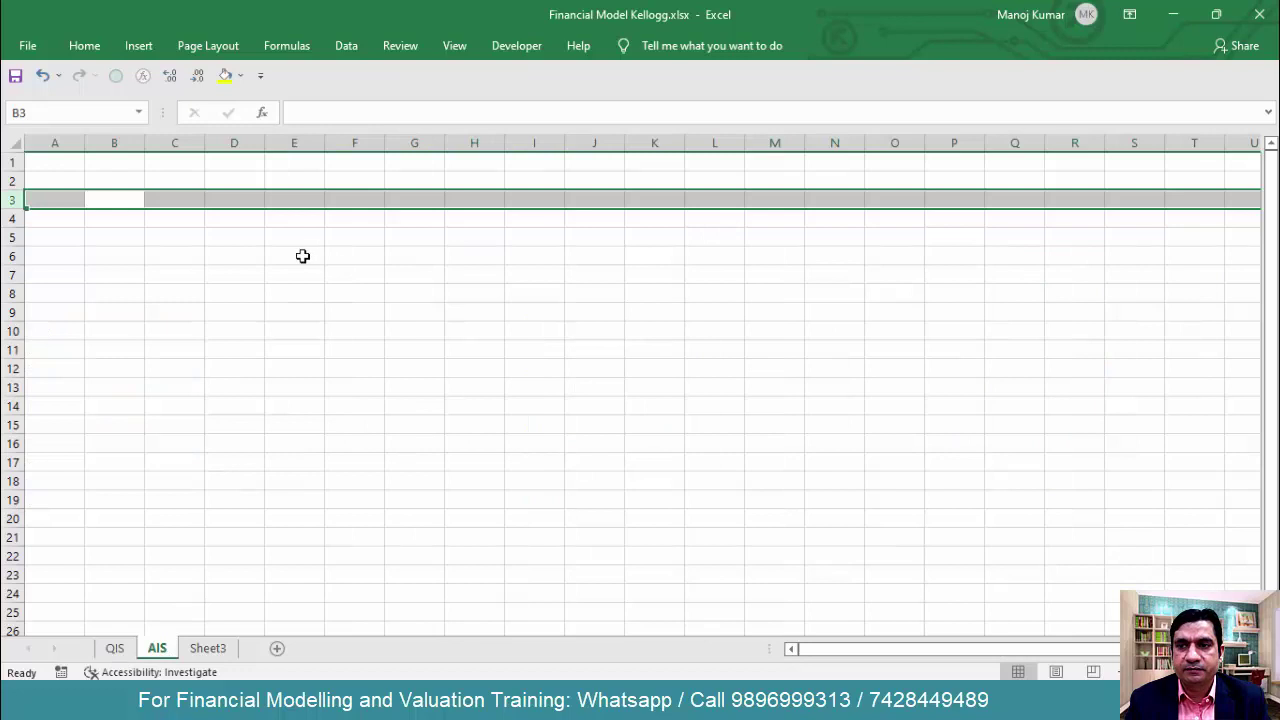
left_click_drag(165, 197, 704, 207)
key("shift+BackSpace")
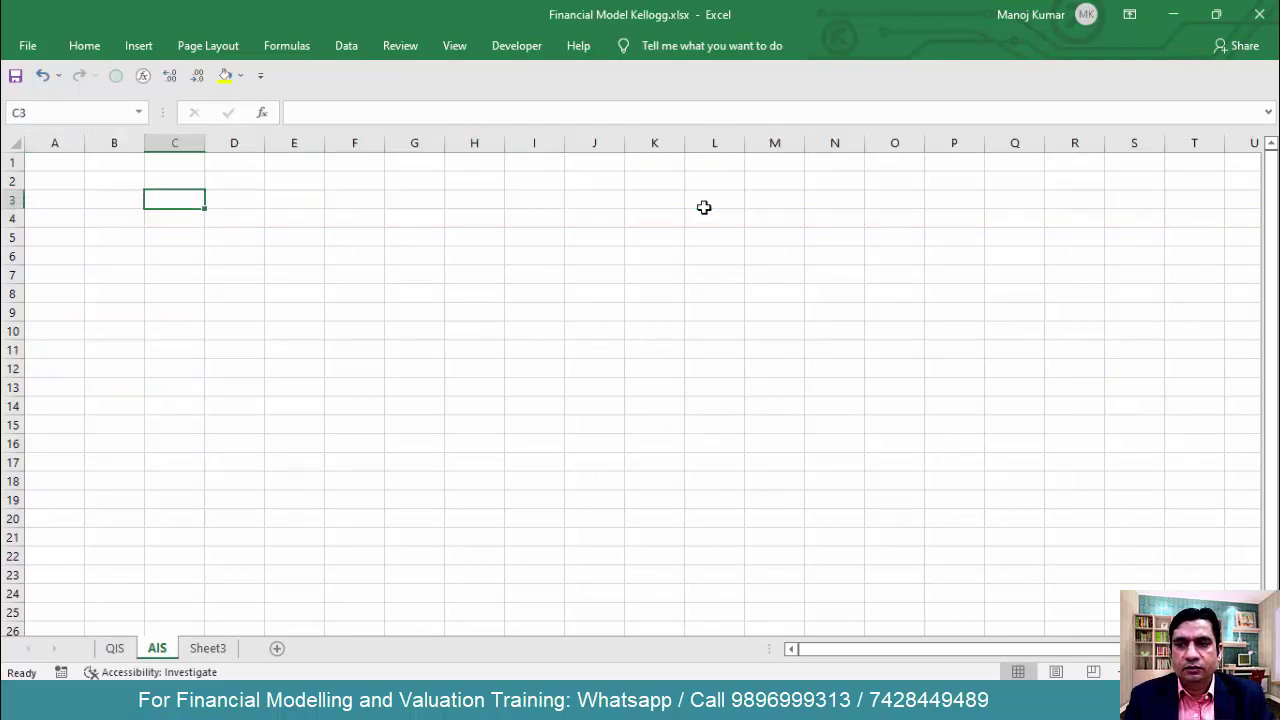
type("2017")
key("Tab")
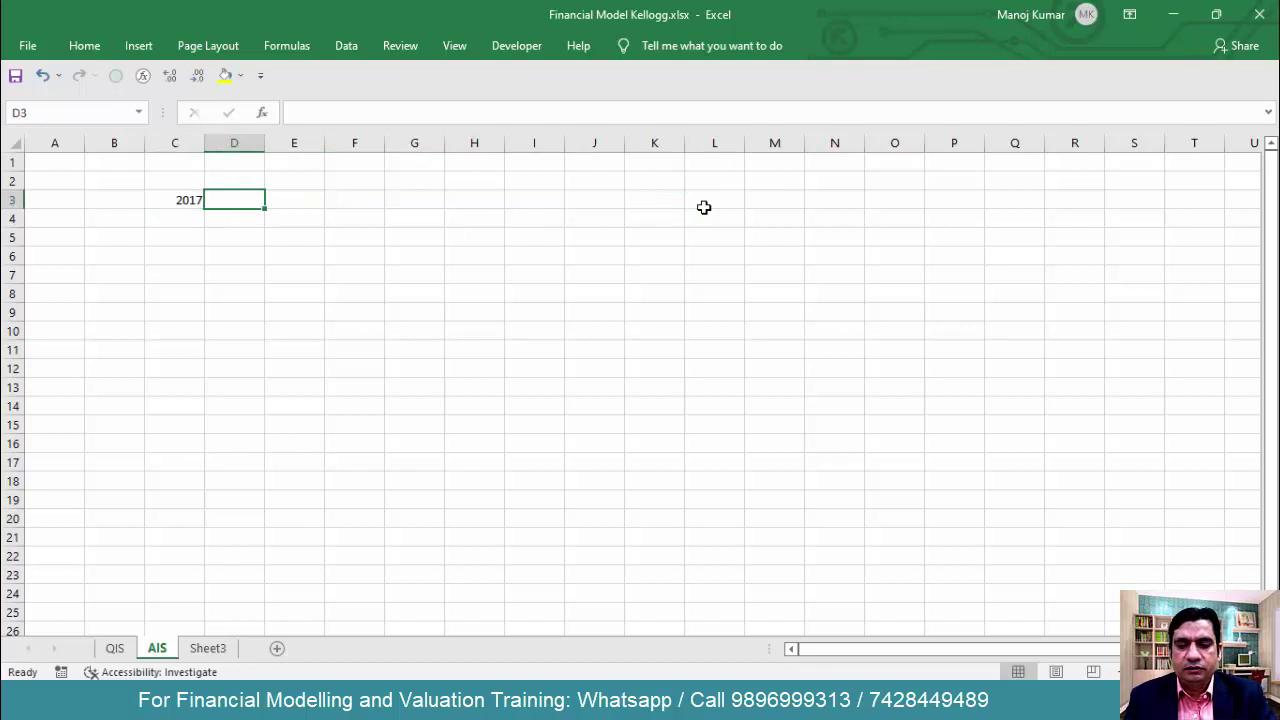
Enter the formula =C3+1 in D3 and fill it right through F3
type("=")
key("Left")
type("+")
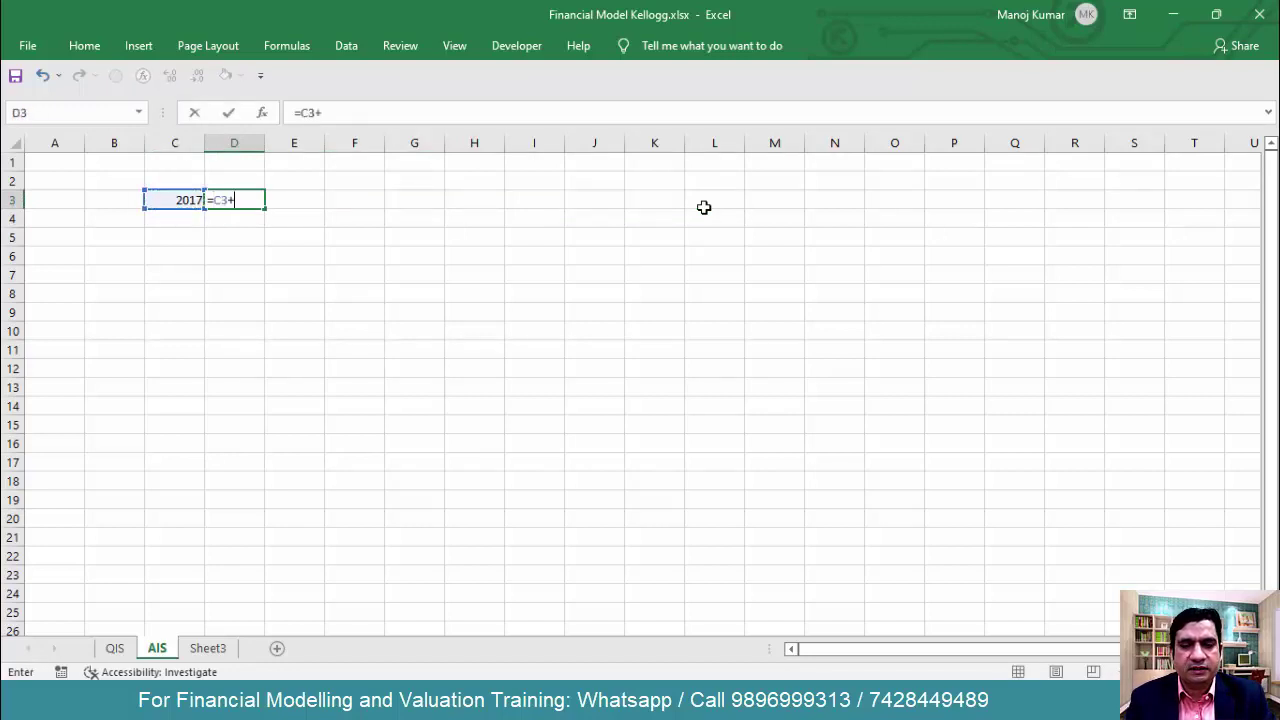
type("1")
key("ctrl+Return")
key("shift+Right")
key("shift+Right")
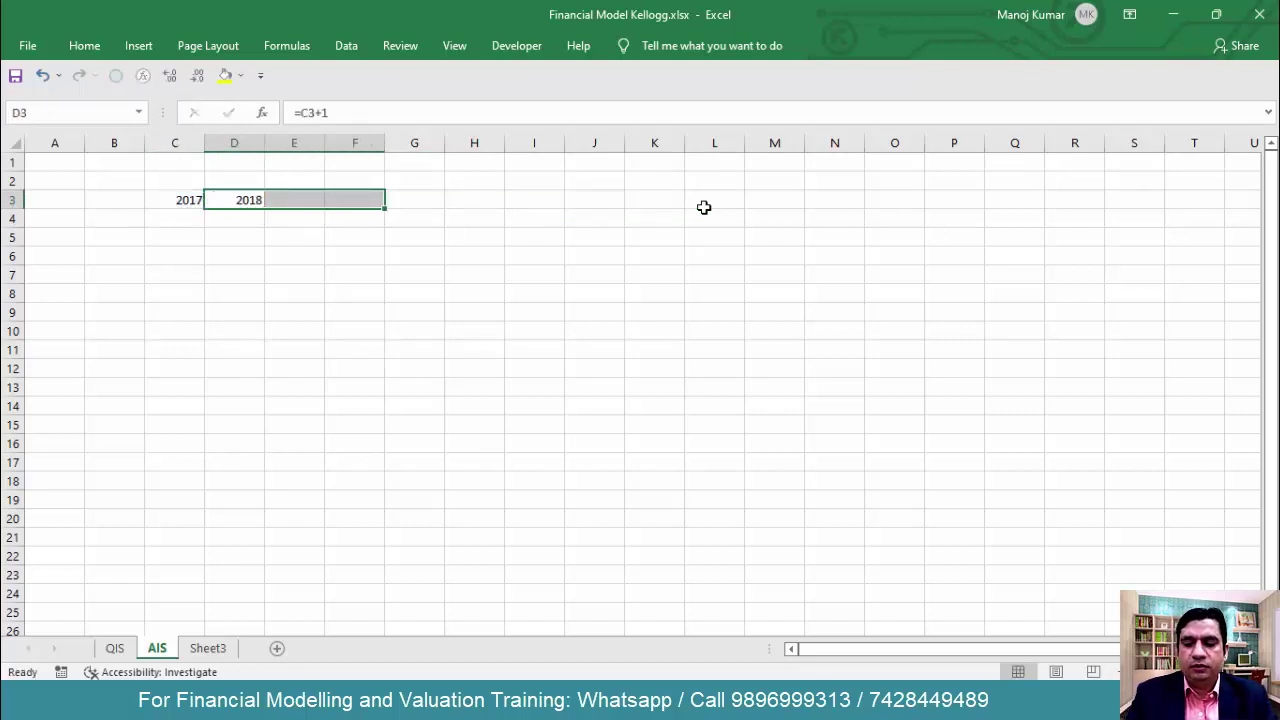
key("ctrl+r")
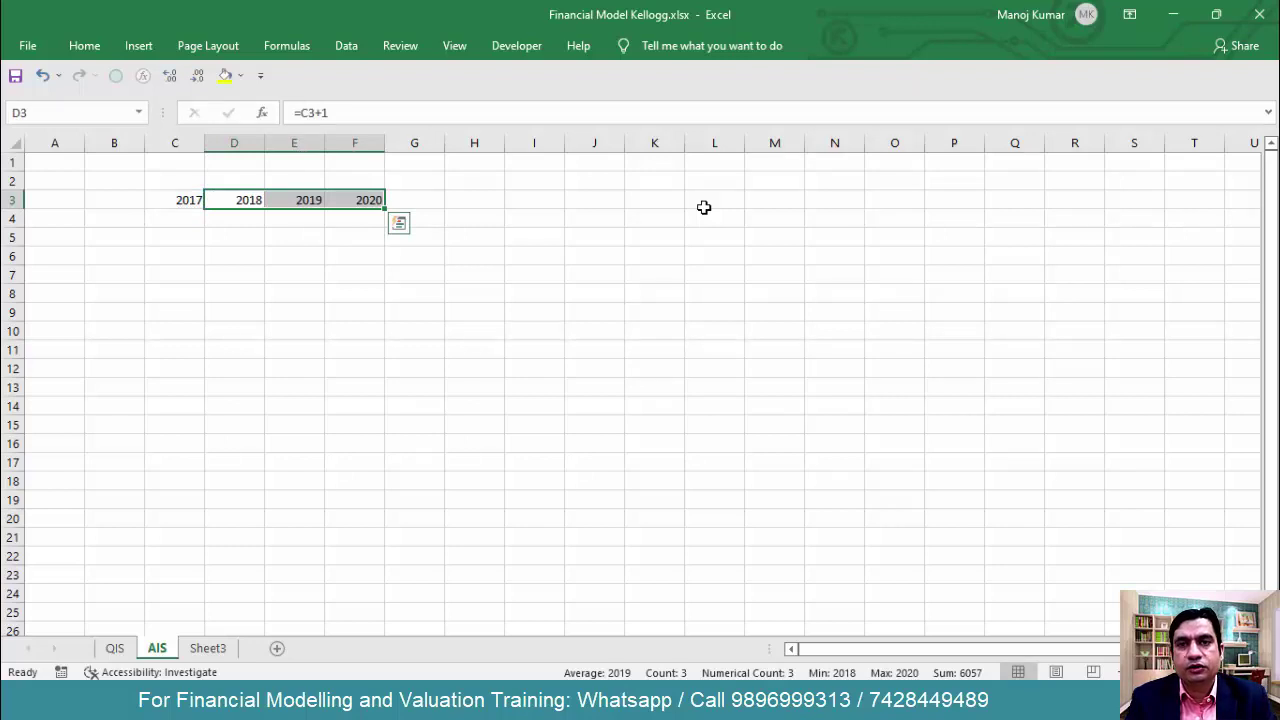
Extend the year formula from F3 rightward through L3 so the header row runs to 2026
key("Right")
key("Right")
key("shift+Right")
key("shift+Right")
key("shift+Right")
key("shift+Right")
key("shift+Right")
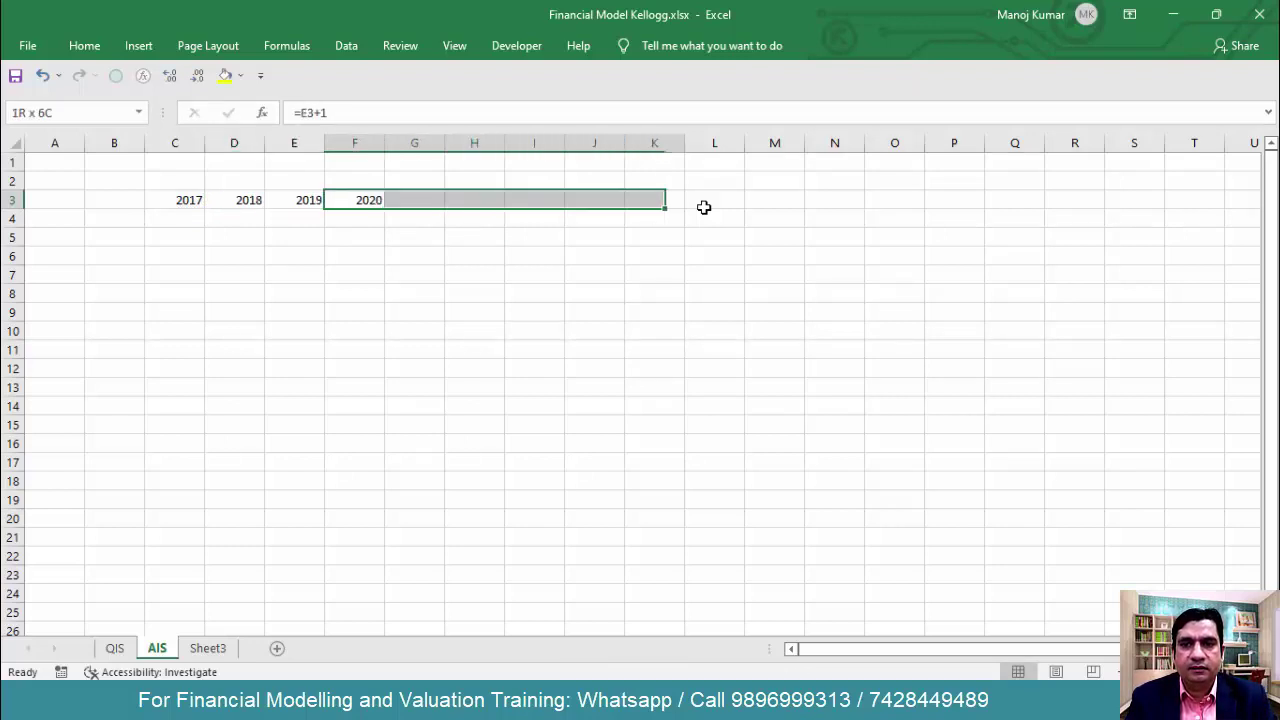
key("ctrl+r")
key("ctrl+Right")
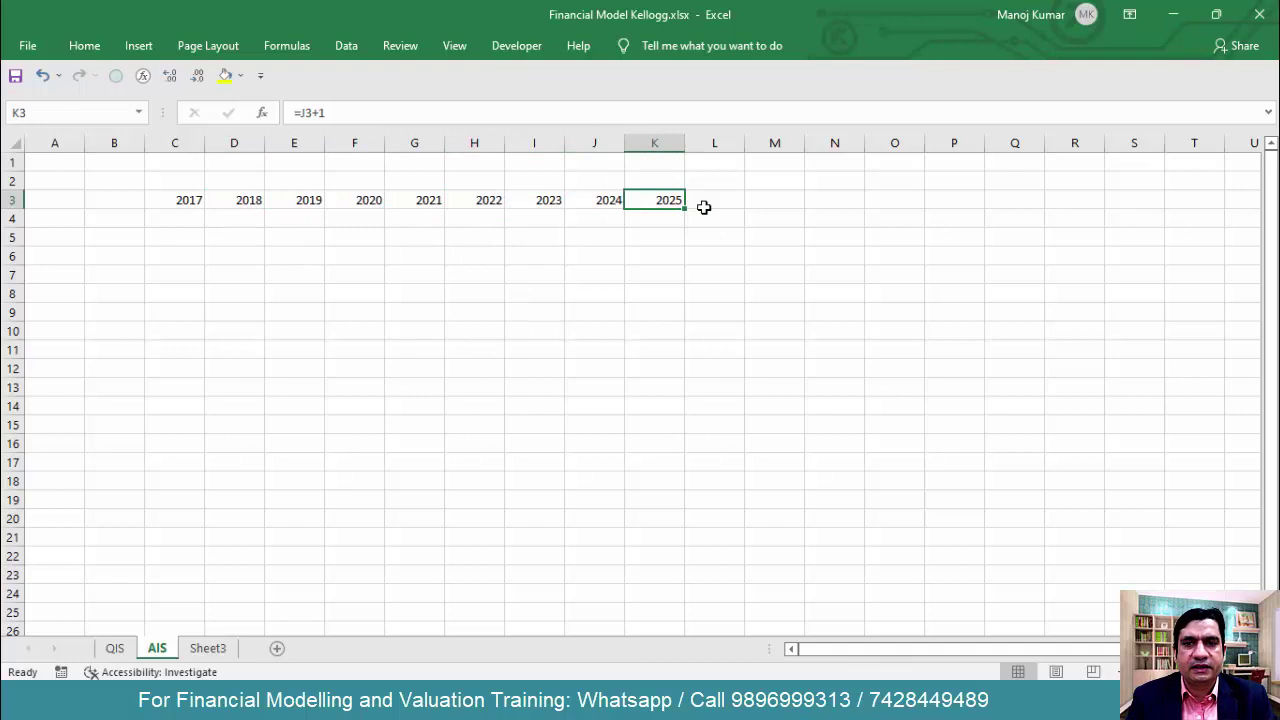
key("shift+Right")
key("ctrl+r")
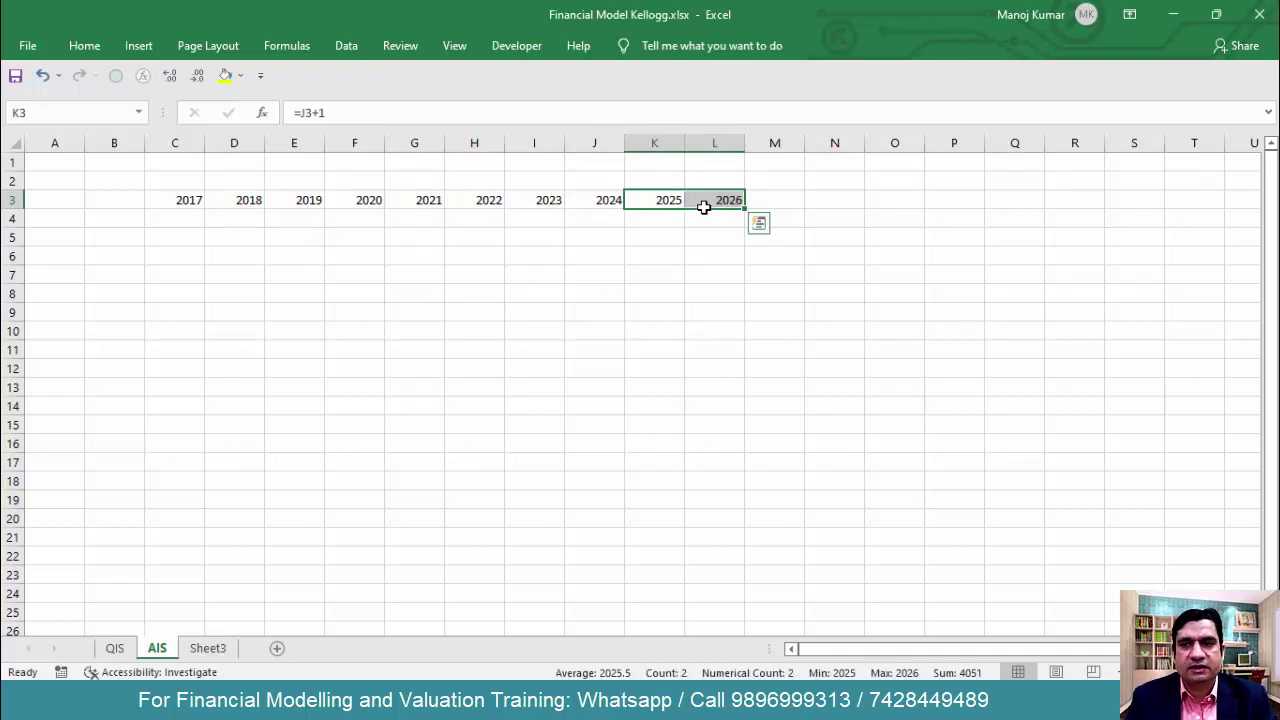
Format the whole of row 3 with a dark blue fill and white font
key("shift+space")
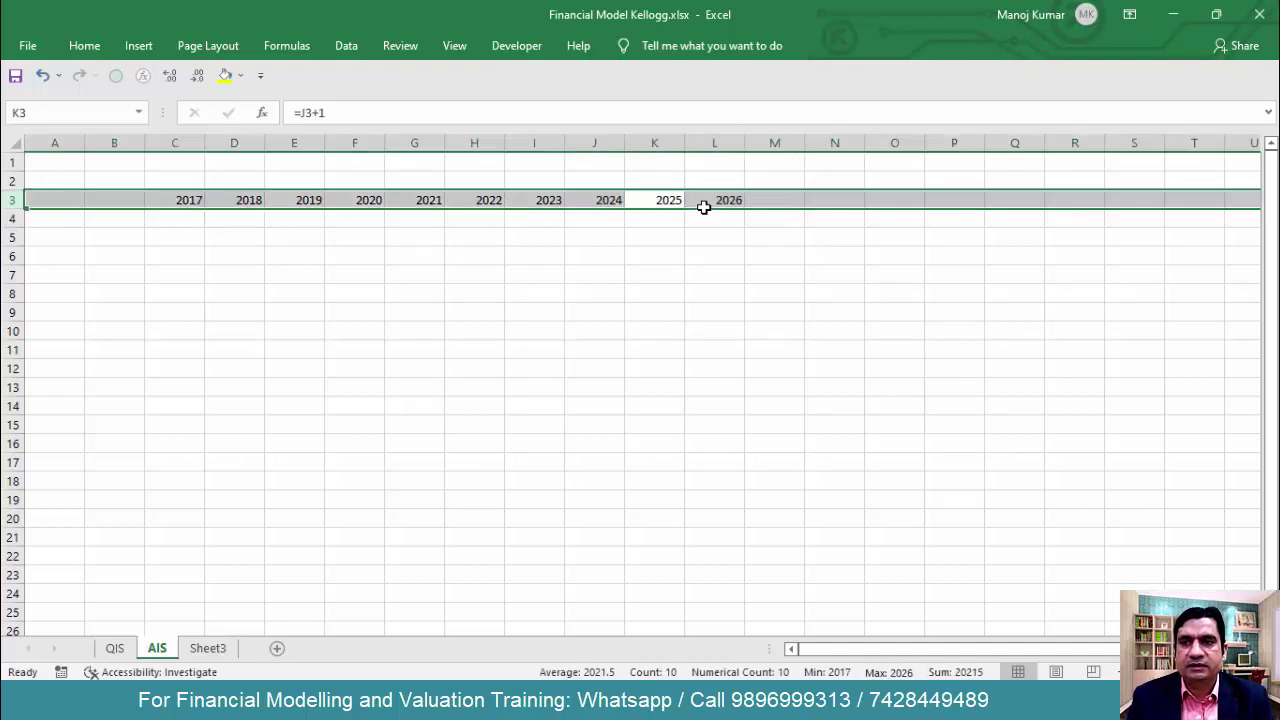
left_click(86, 46)
left_click(257, 111)
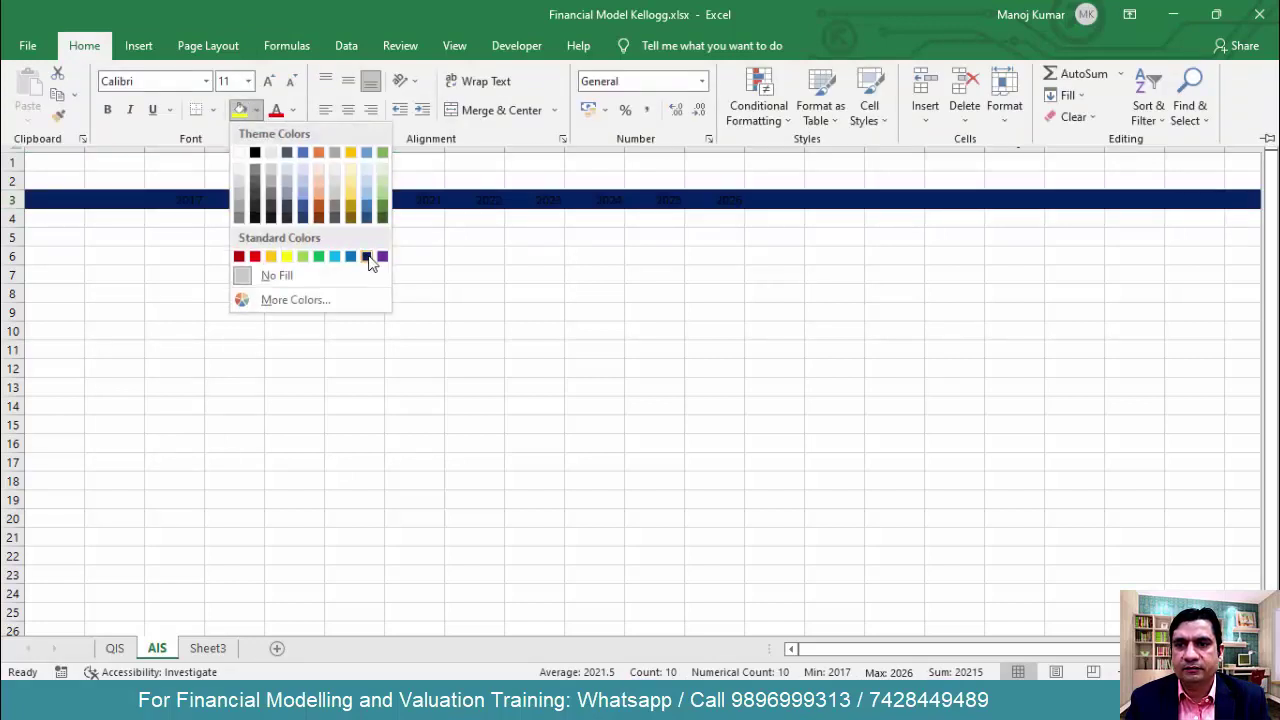
left_click(366, 257)
left_click(293, 117)
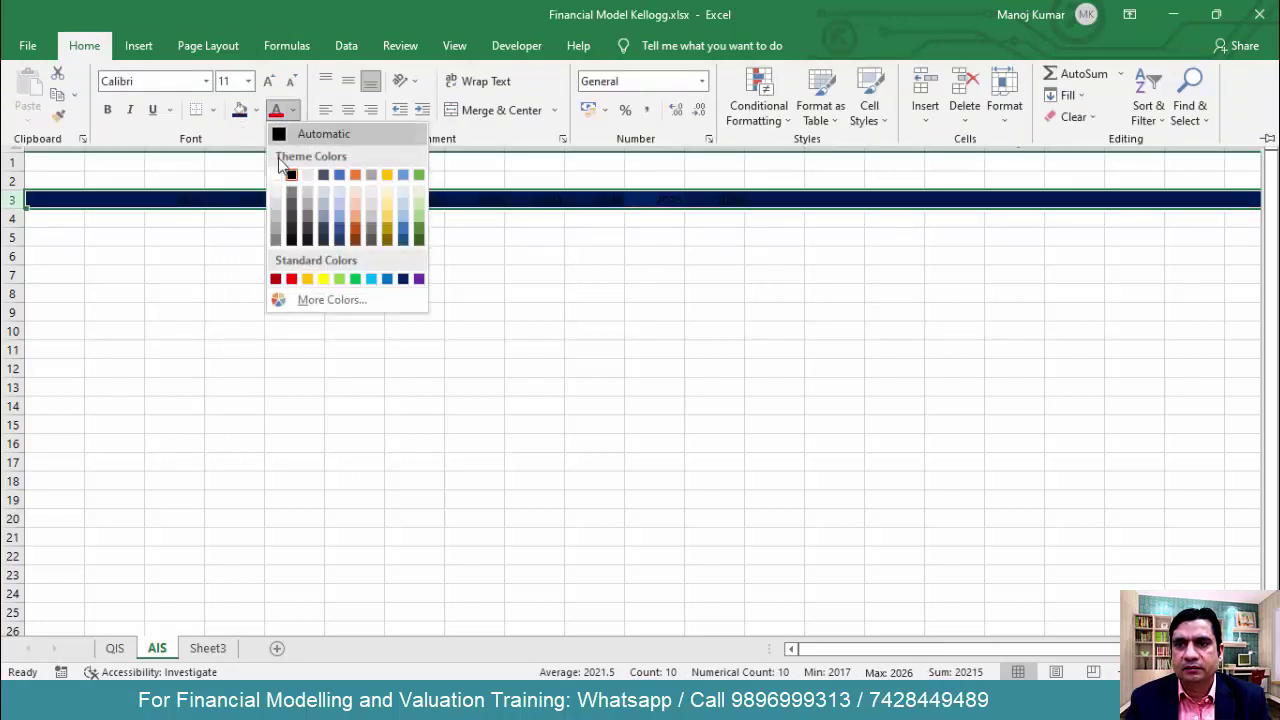
left_click(280, 178)
Apply the custom number format 0"A" to the years 2017 to 2020 in C3:F3
left_click(200, 197)
left_click_drag(185, 200, 337, 200)
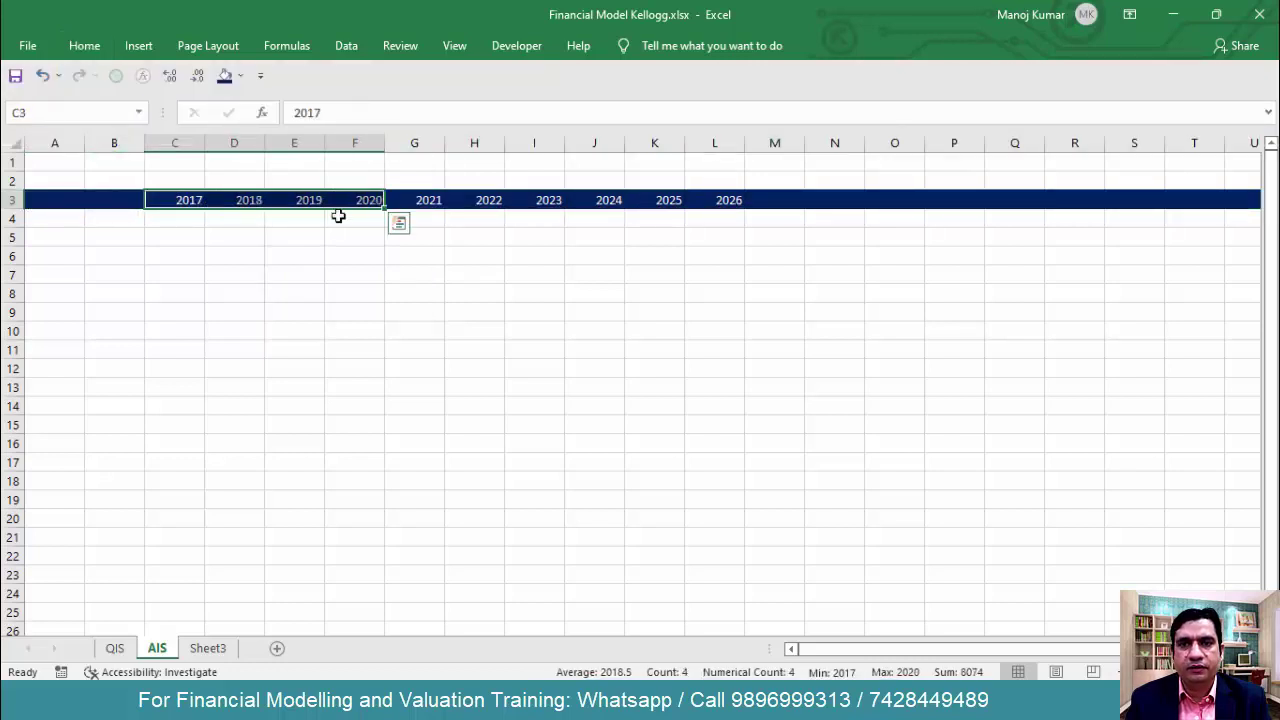
key("ctrl+1")
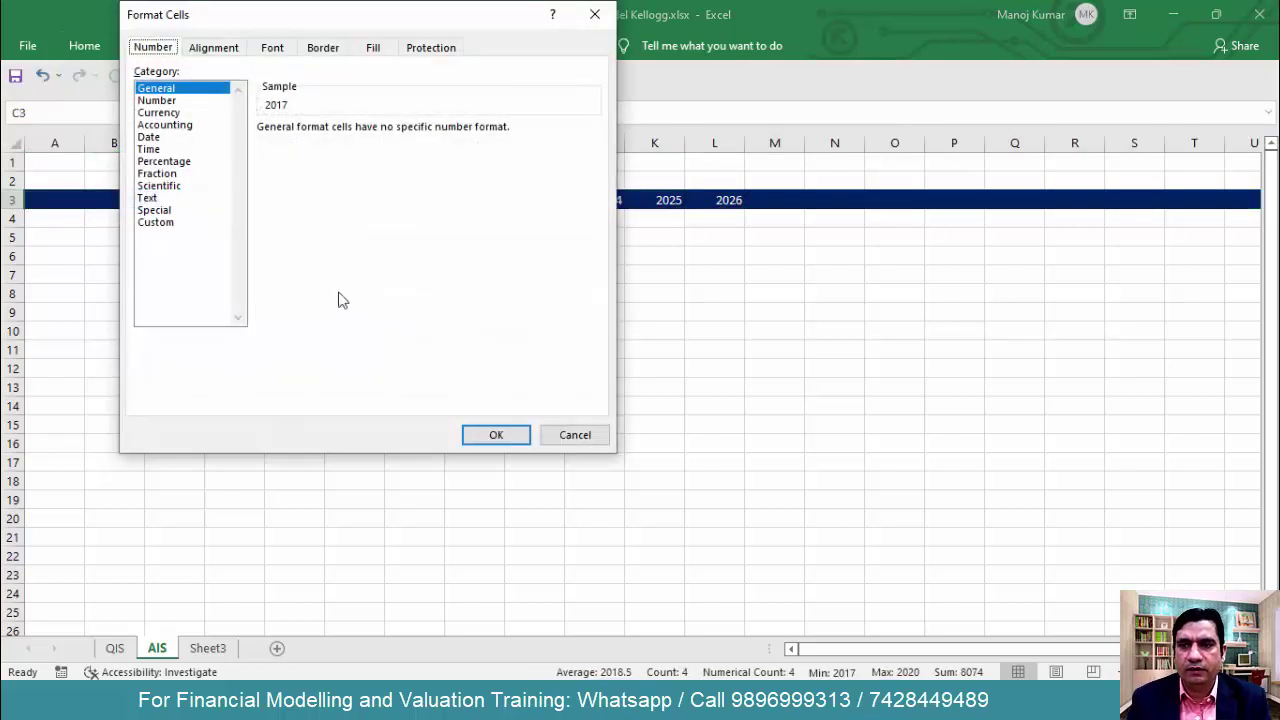
left_click(145, 223)
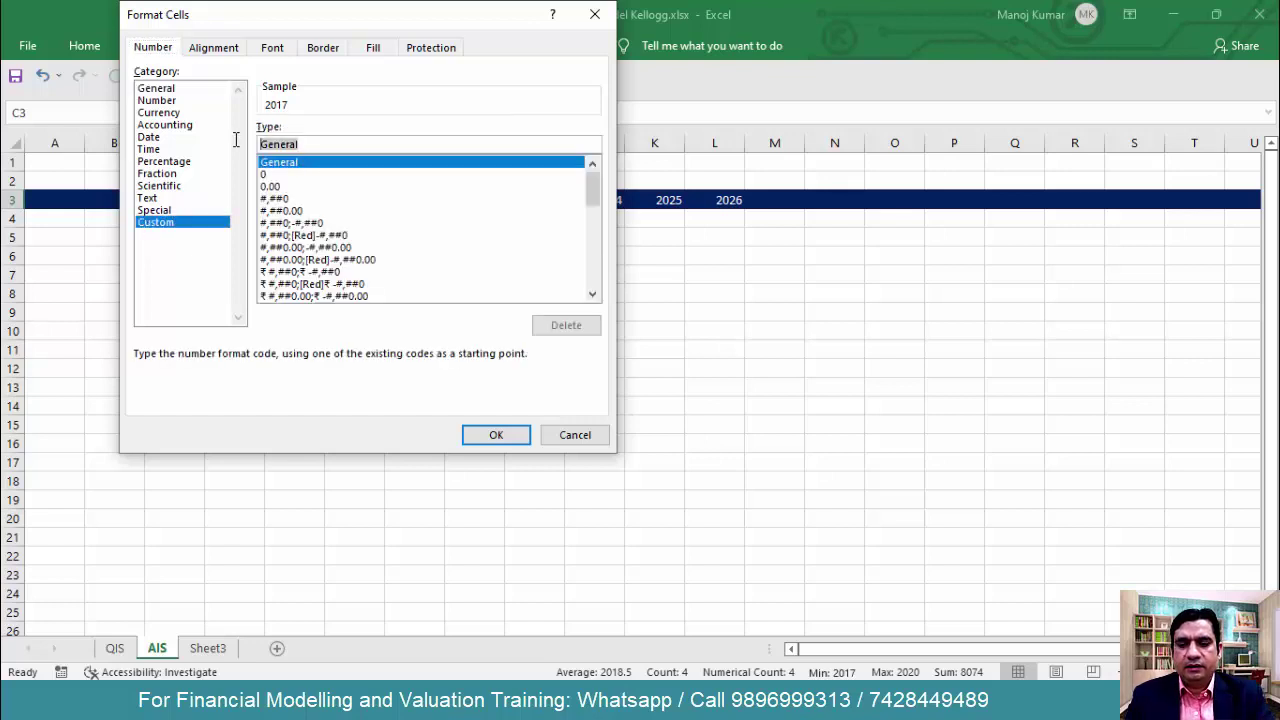
type("0'")
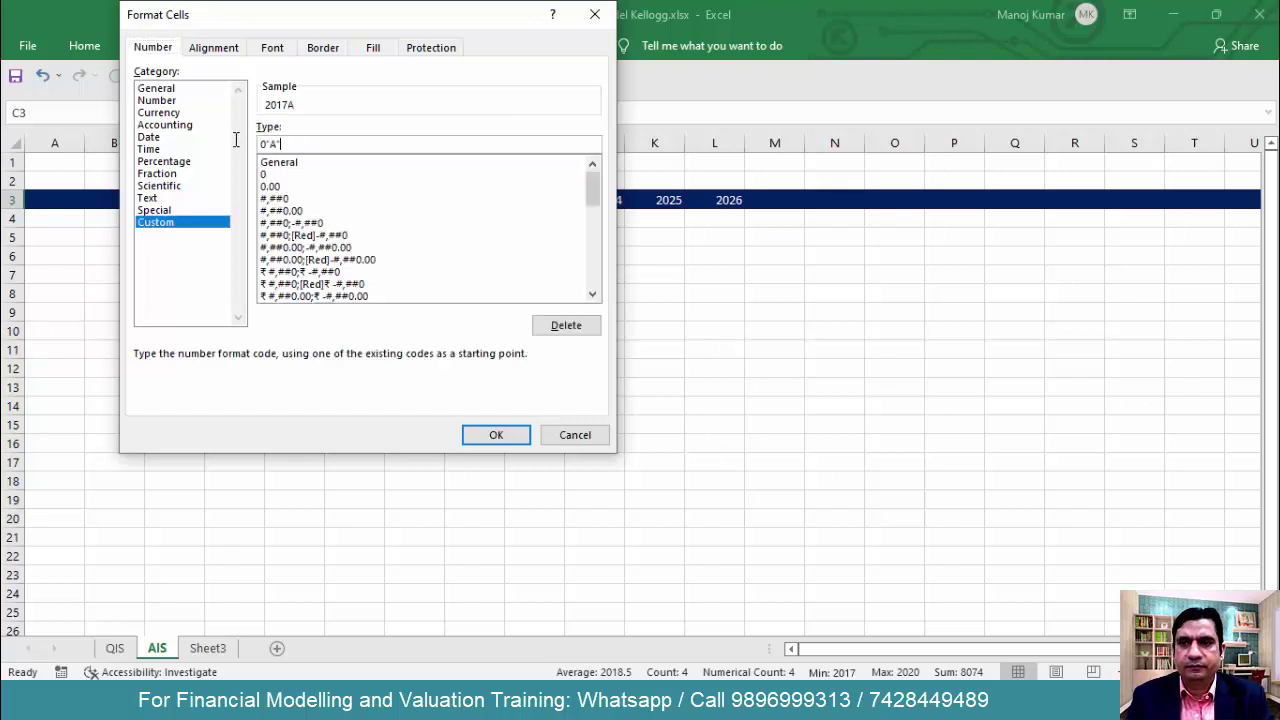
type("A'")
key("Return")
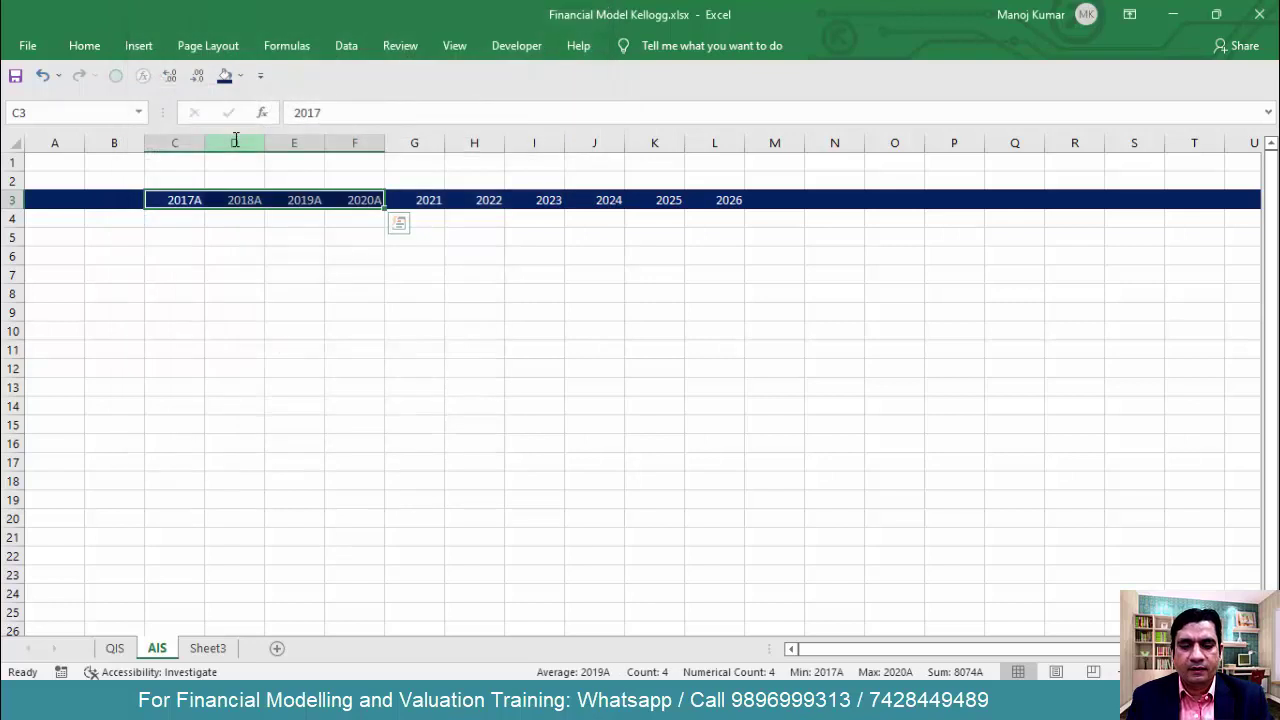
Apply the custom number format 0"E" to the years 2021 to 2026 in G3:L3
key("Right")
key("Right")
key("Right")
key("Right")
key("ctrl+shift+Right")
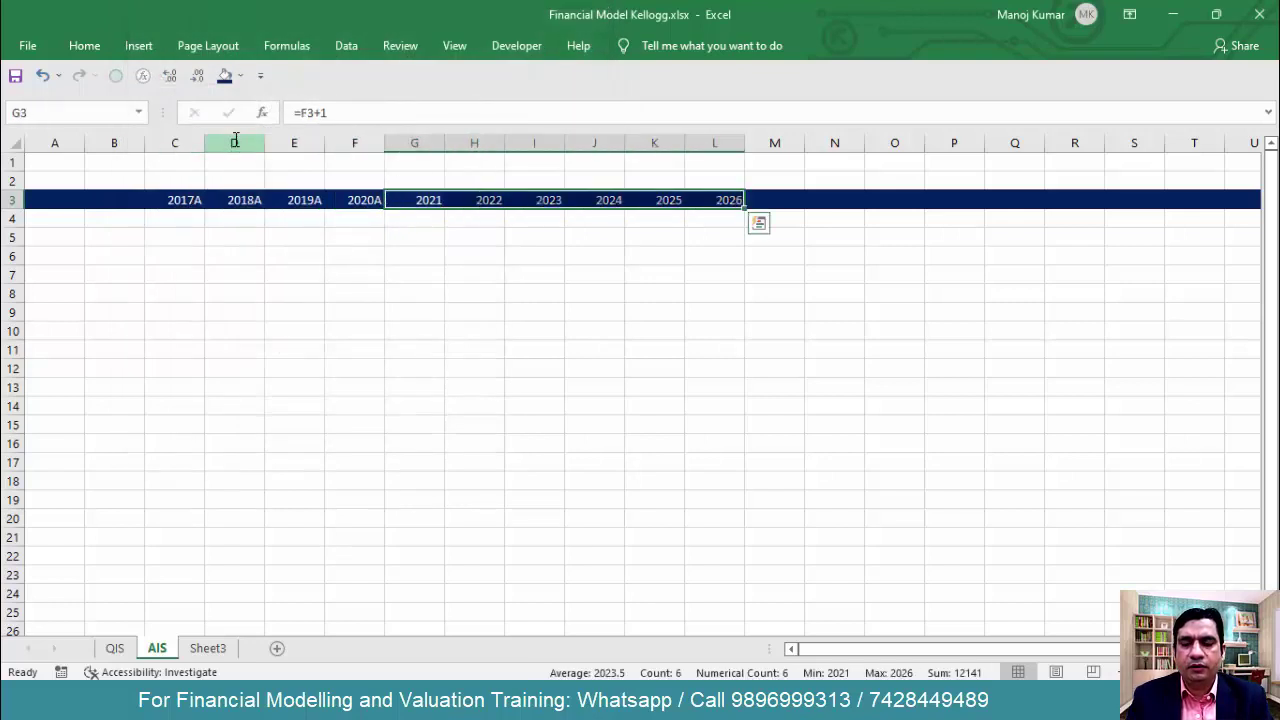
key("ctrl+1")
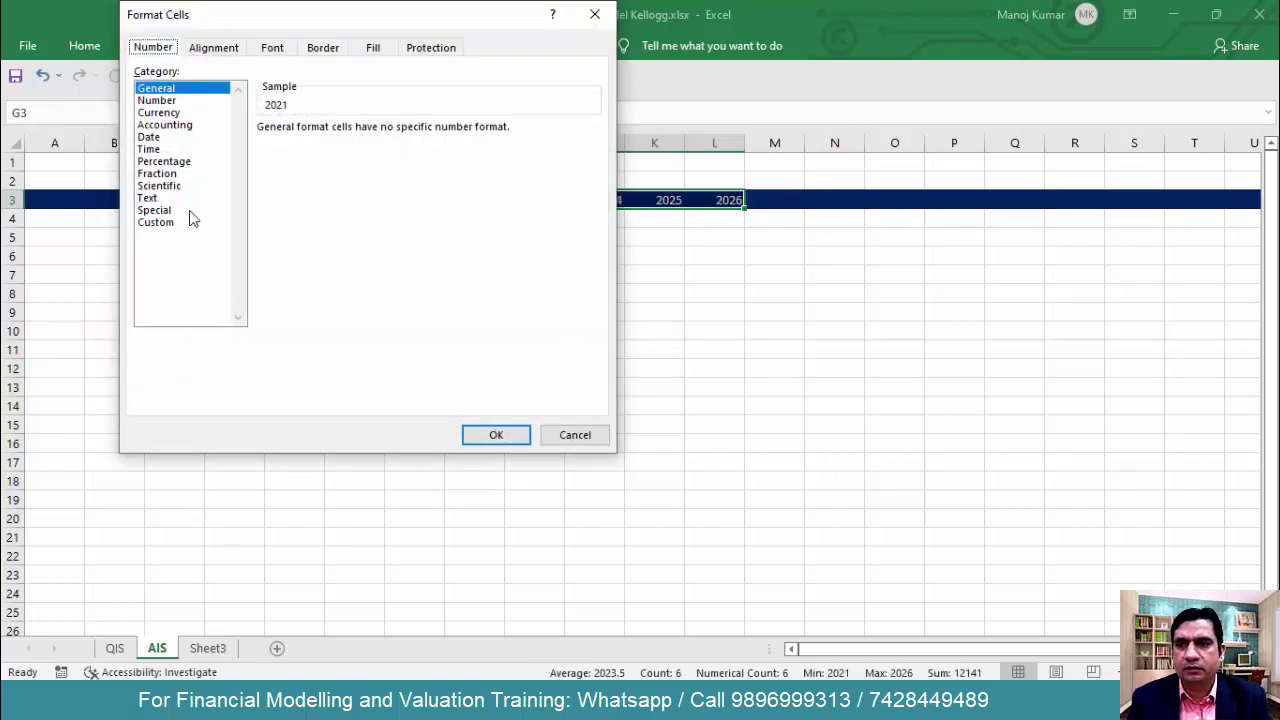
left_click(186, 222)
left_click(295, 163)
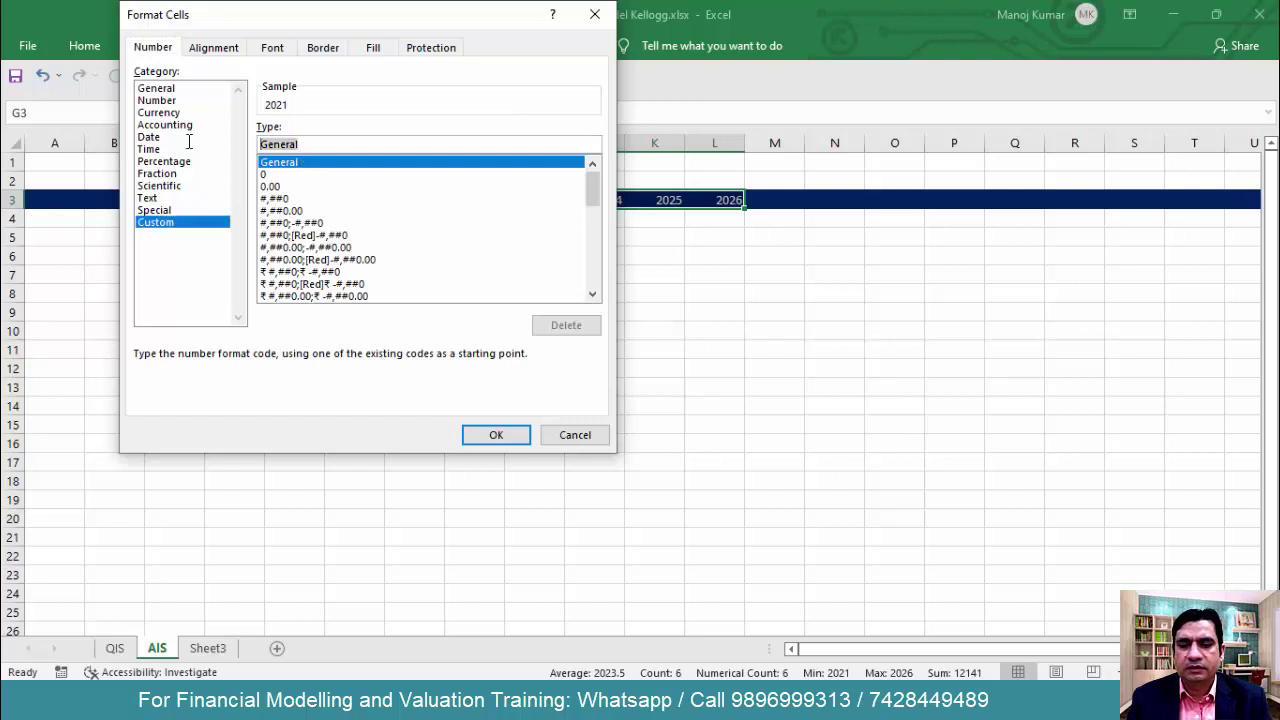
type("0\"E")
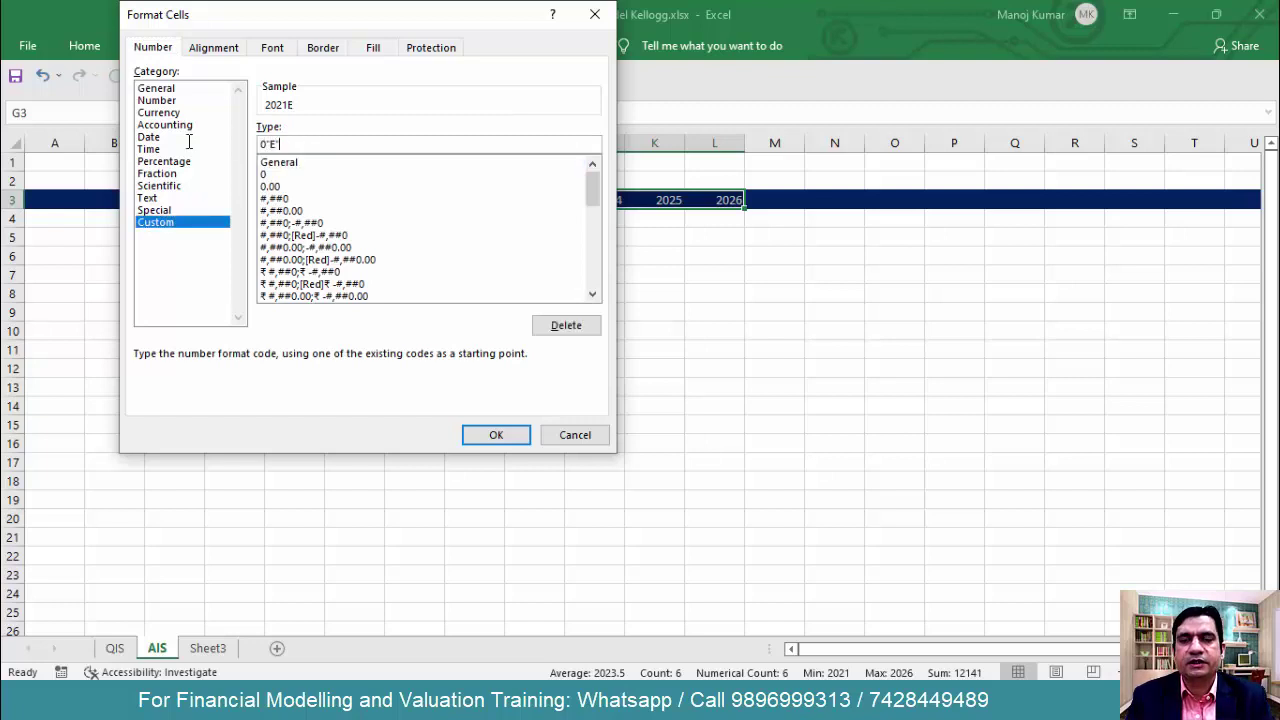
left_click(496, 435)
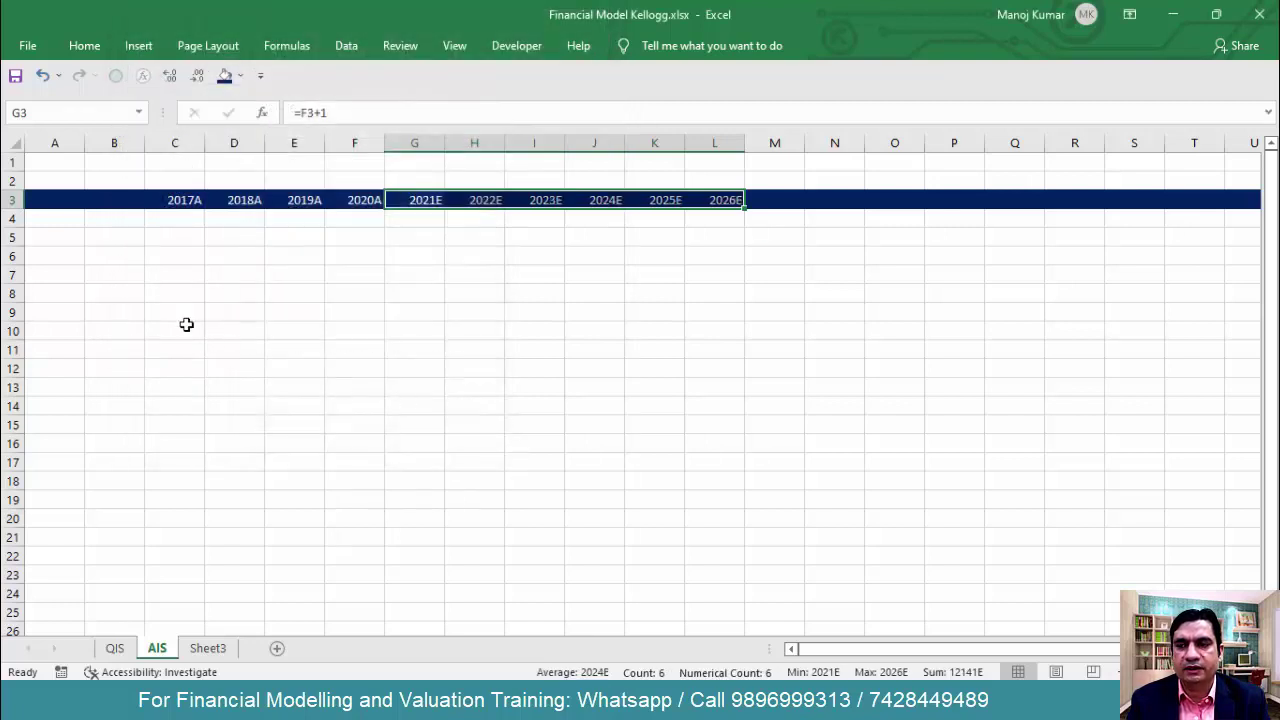
left_click(152, 279)
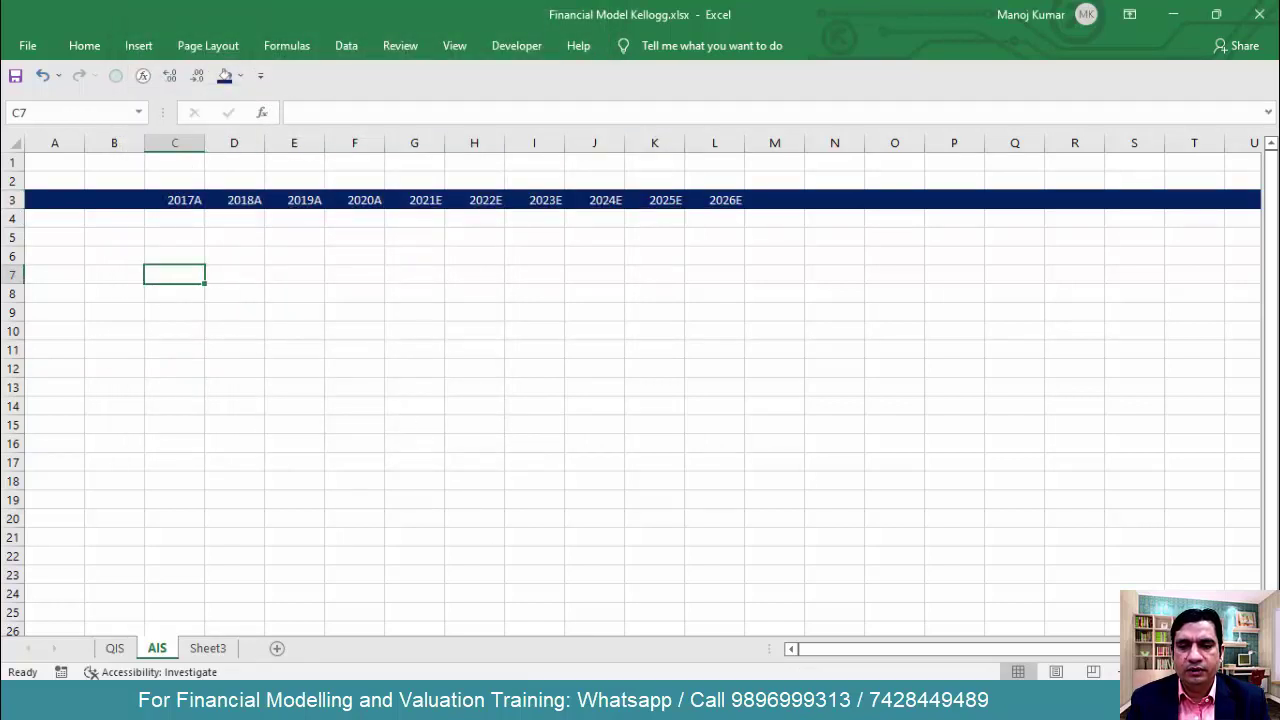
Switch to File Explorer and check which filings the Kellogg 2021 folder contains
key("alt+Tab")
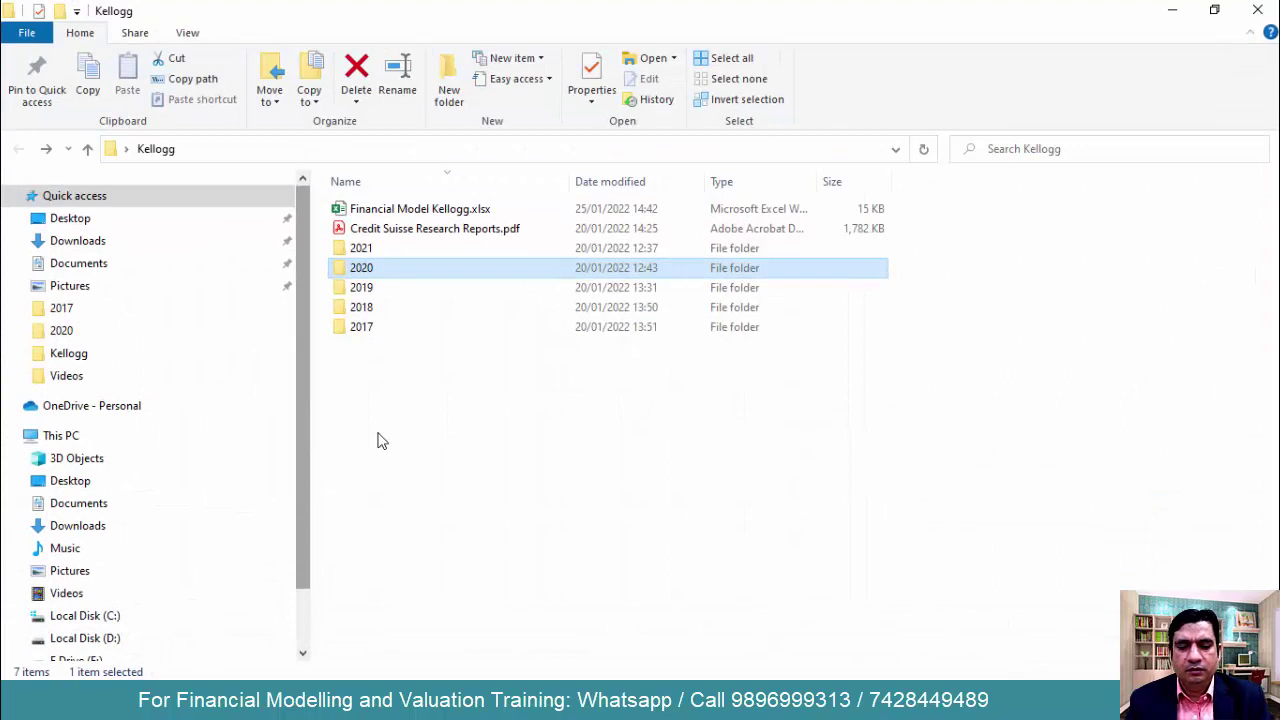
key("Up")
key("Return")
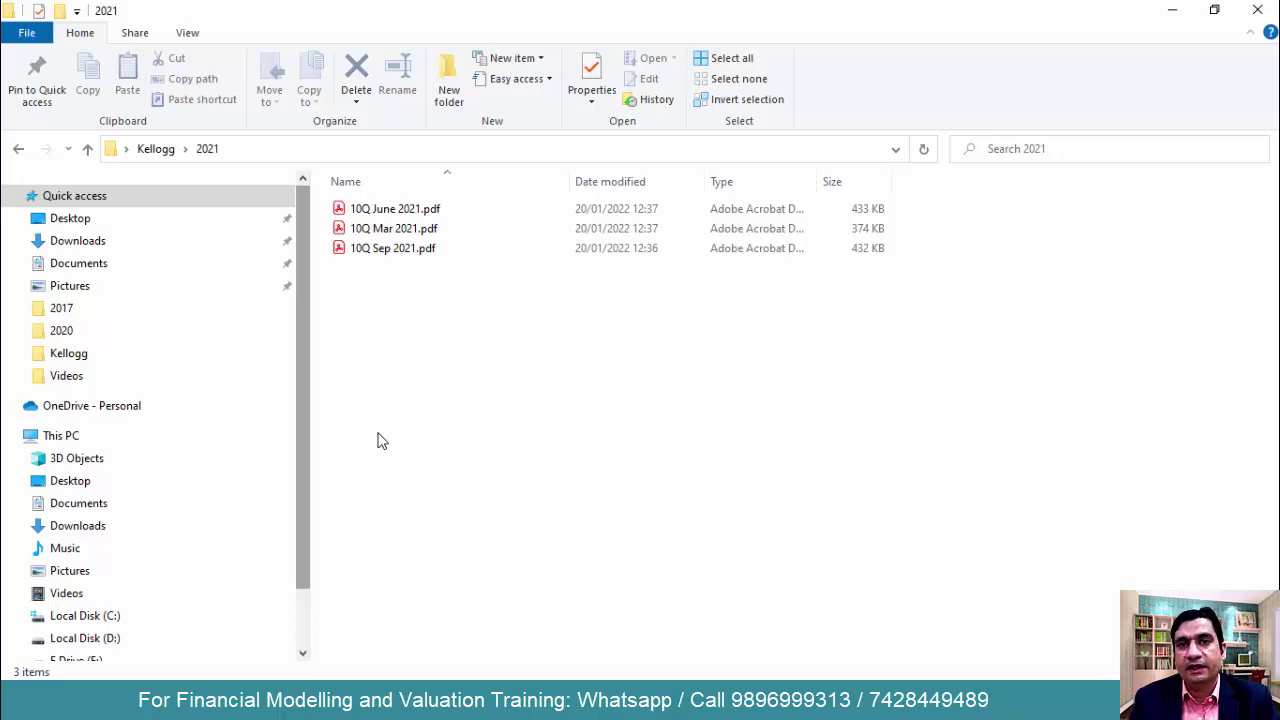
key("BackSpace")
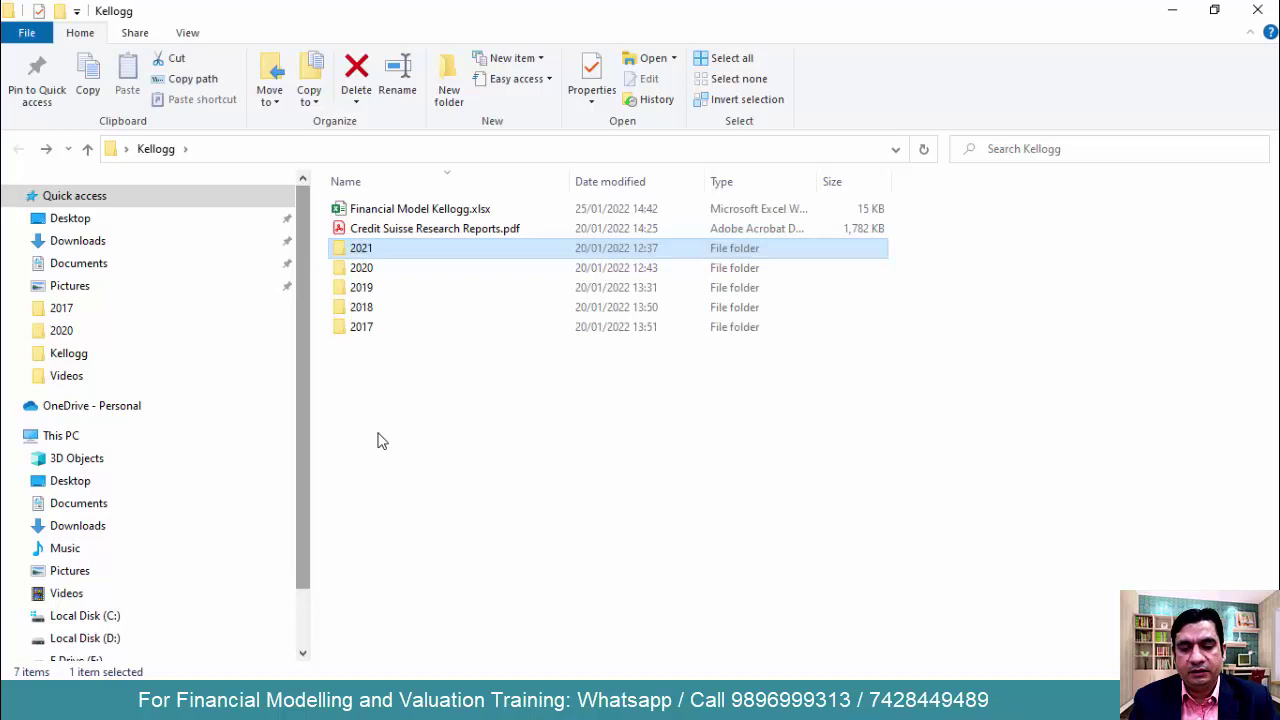
Open 10K Dec 2020.pdf from the 2020 folder
key("Down")
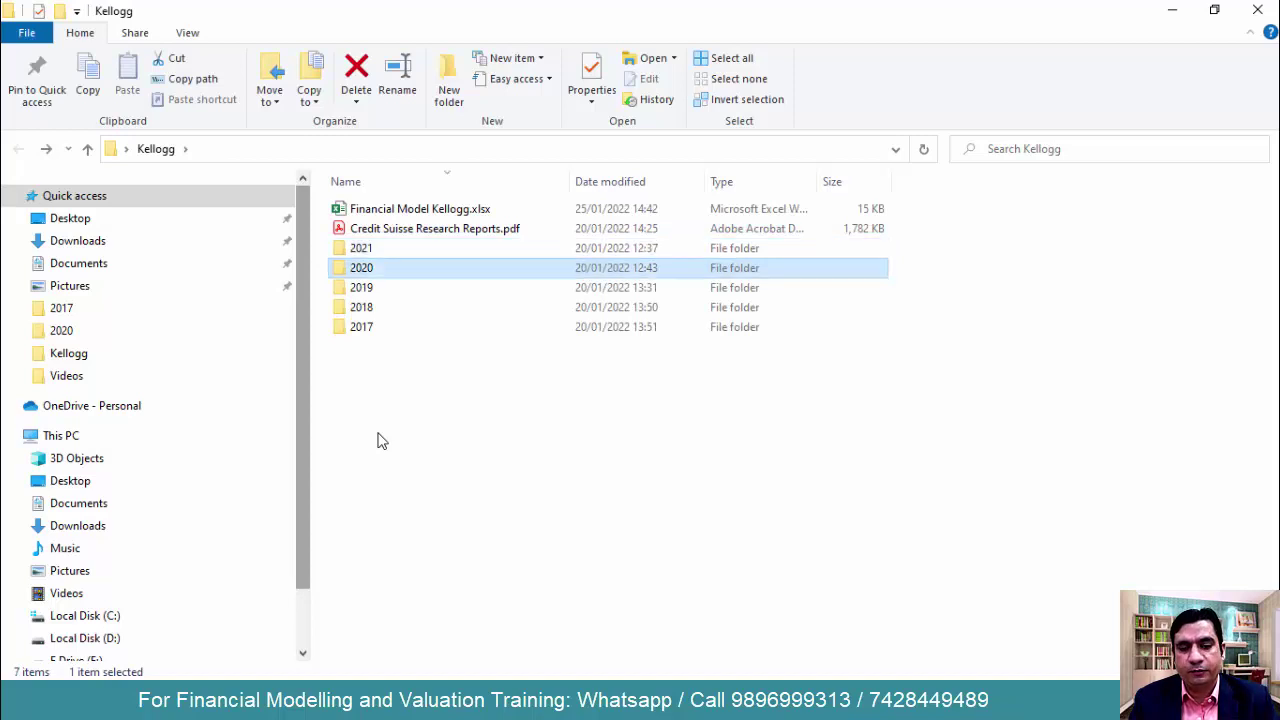
key("Return")
key("Down")
key("Up")
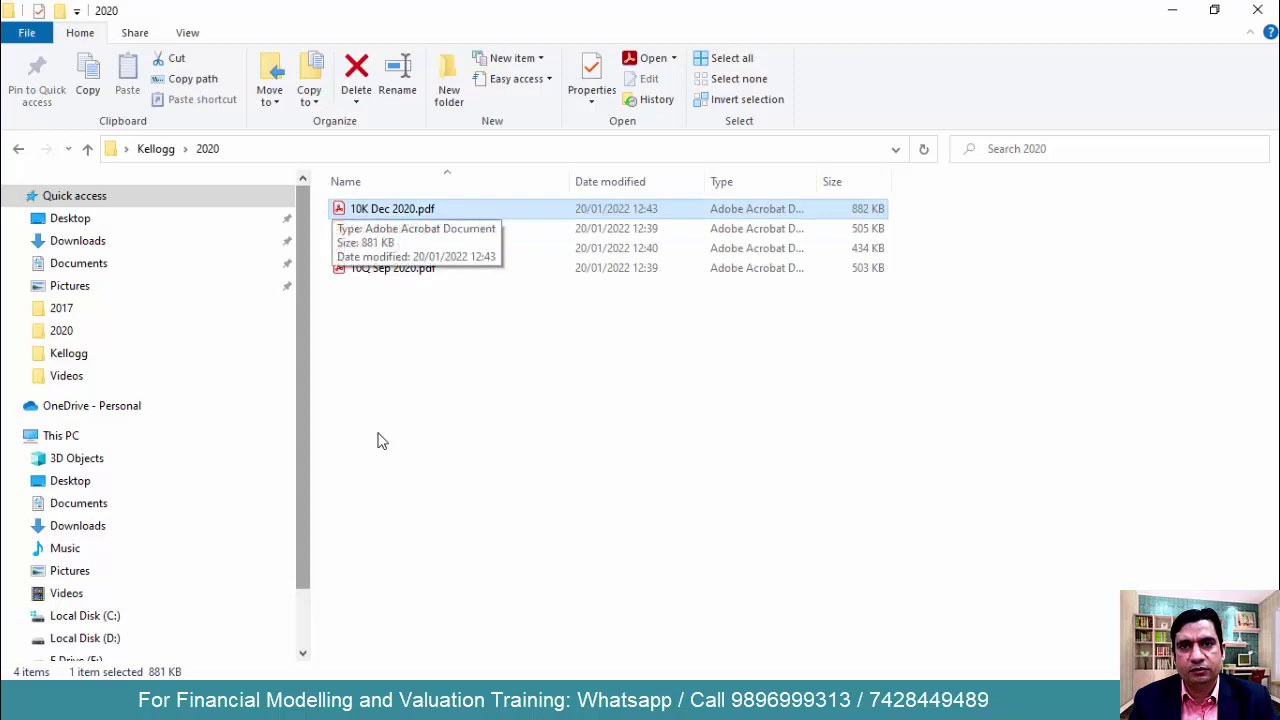
key("Return")
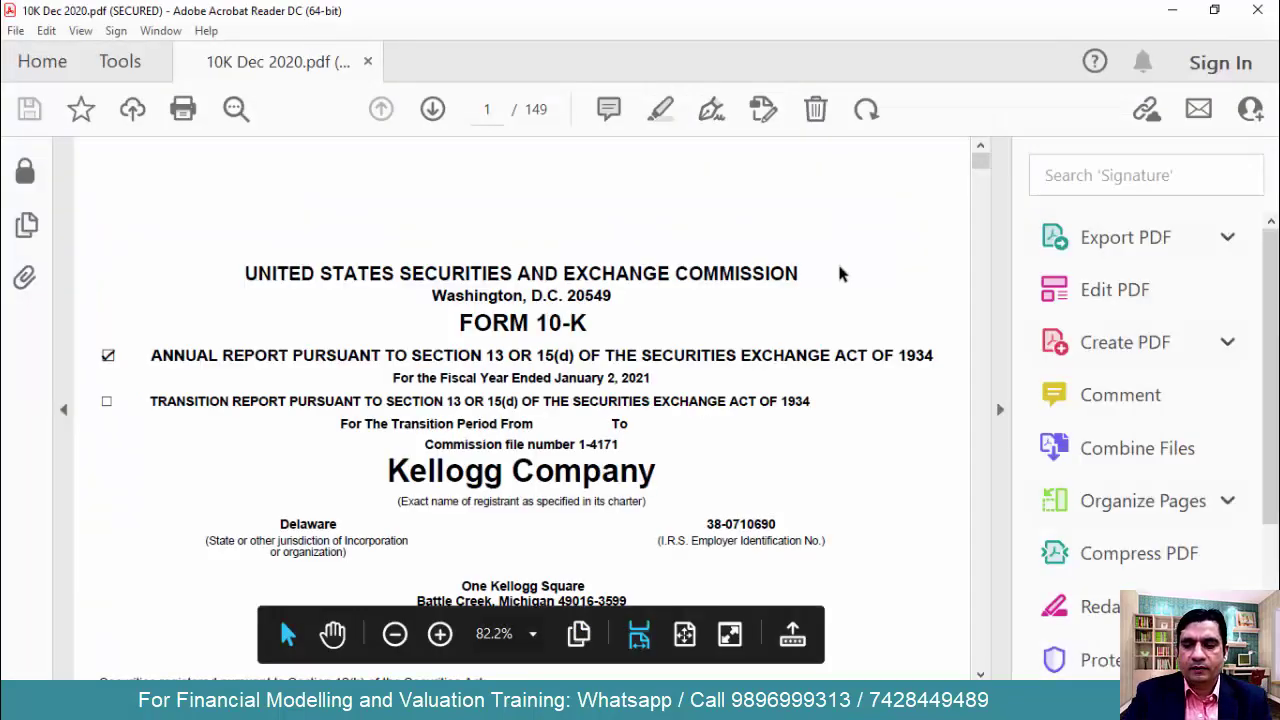
Search the 10-K for "total asset" to locate the consolidated balance sheet, and highlight its heading
key("ctrl+f")
type("total ")
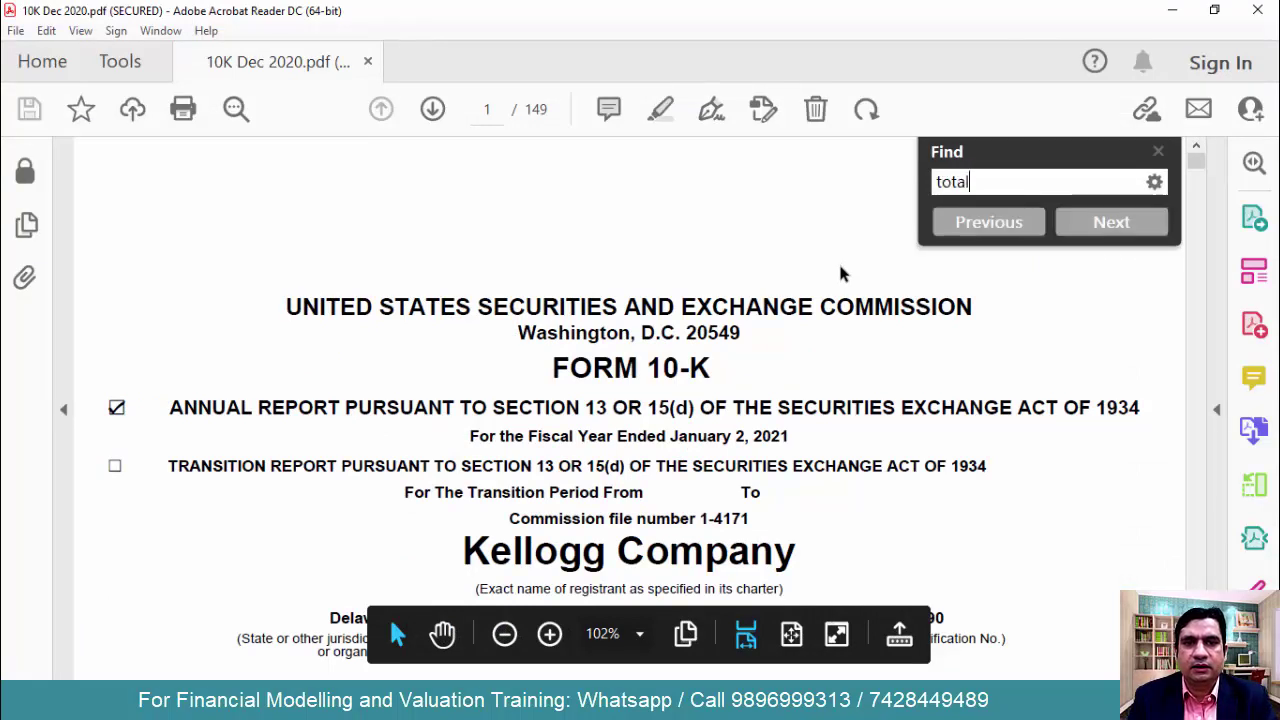
type("asset")
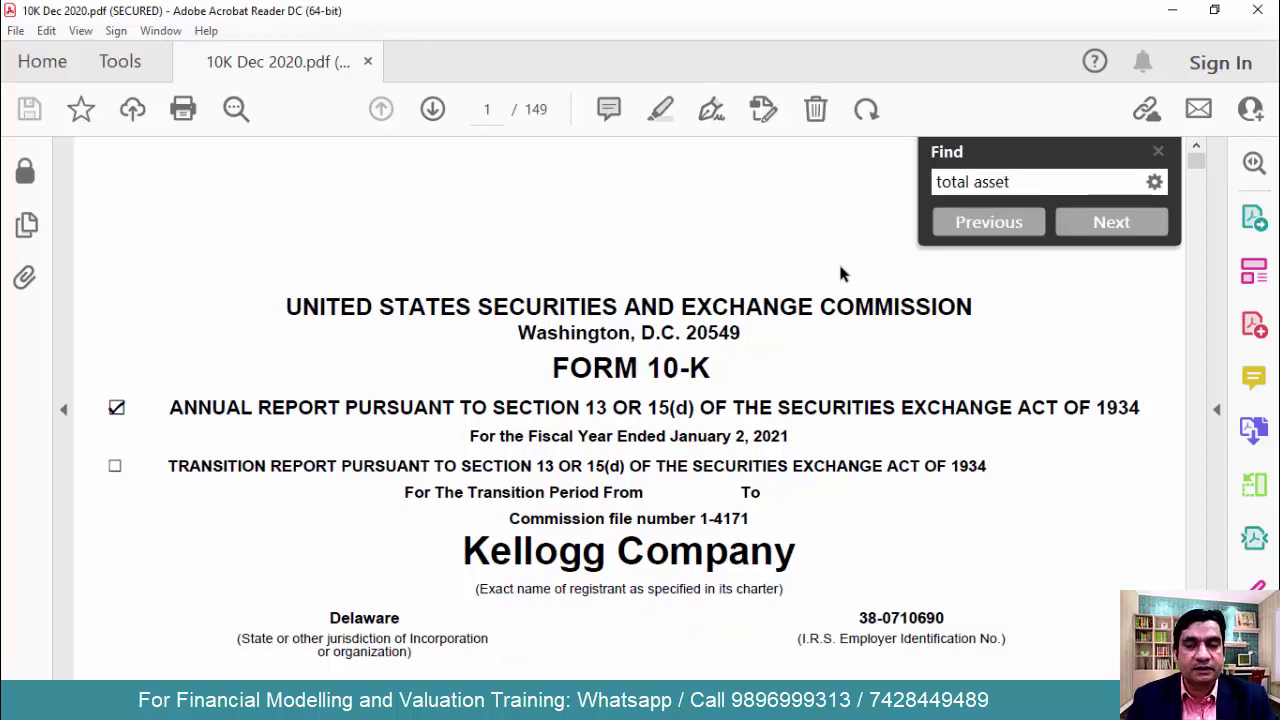
key("Return")
key("Return")
key("Return")
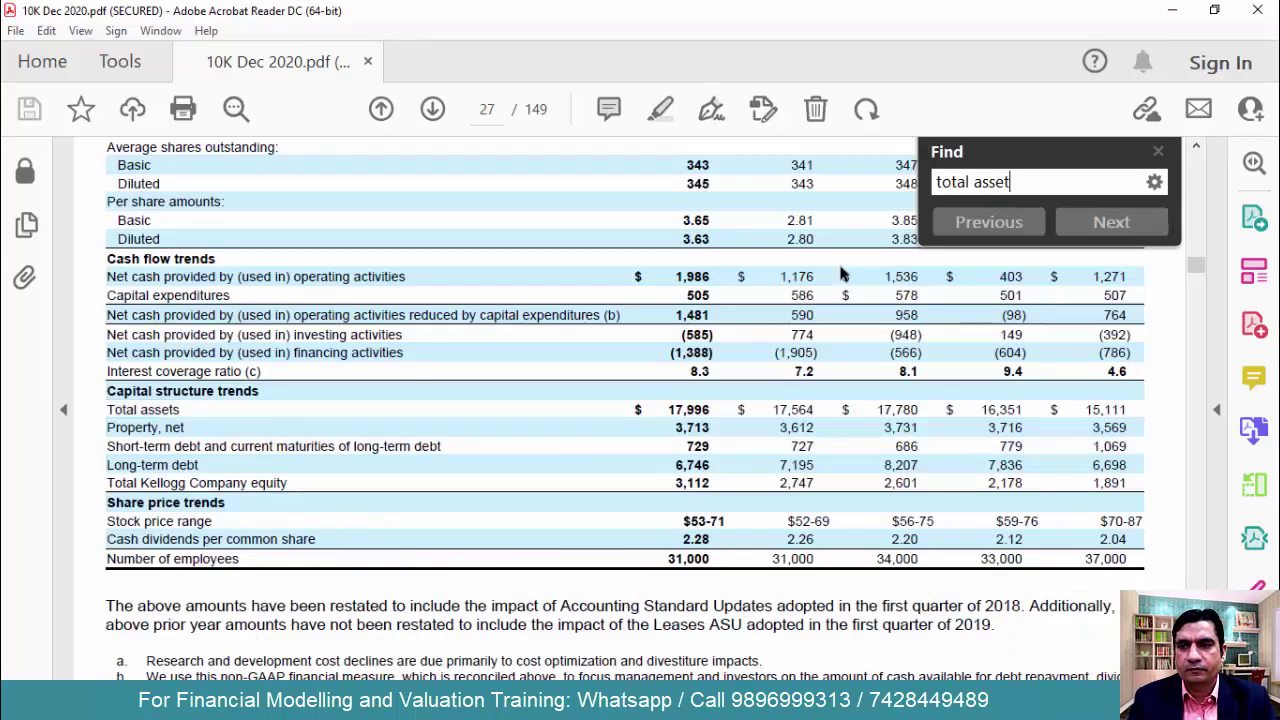
key("Return")
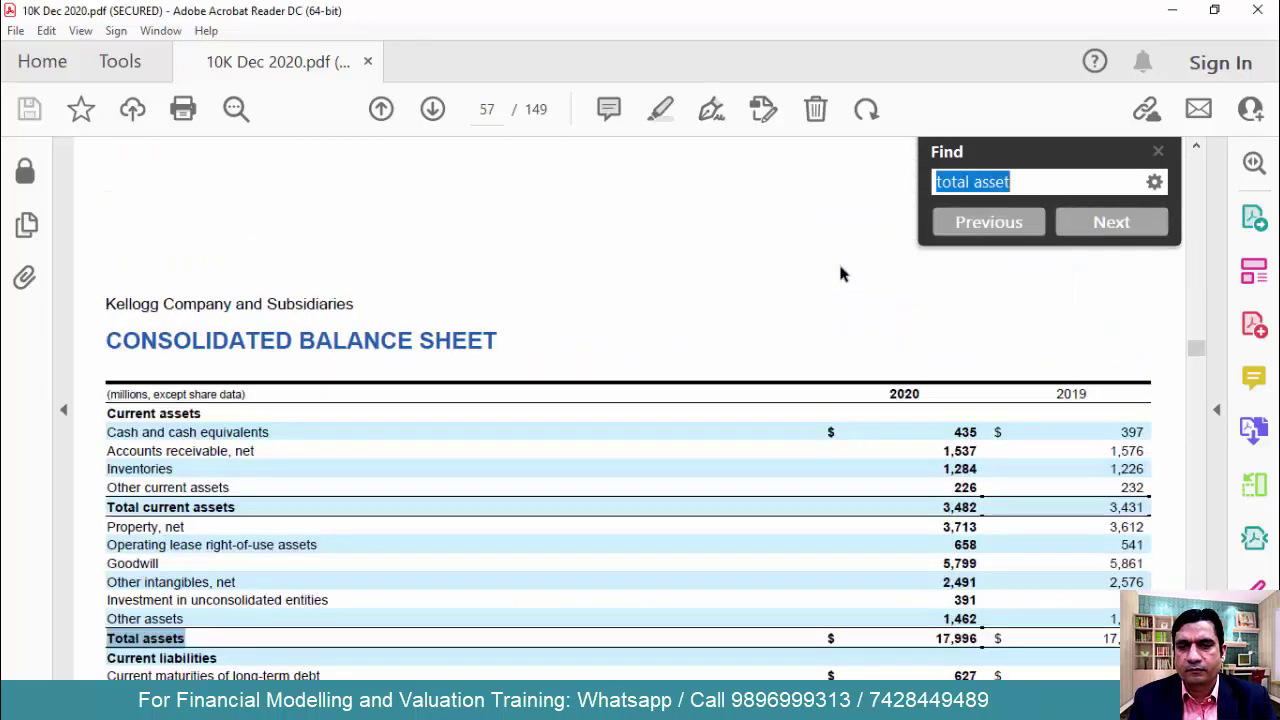
key("Escape")
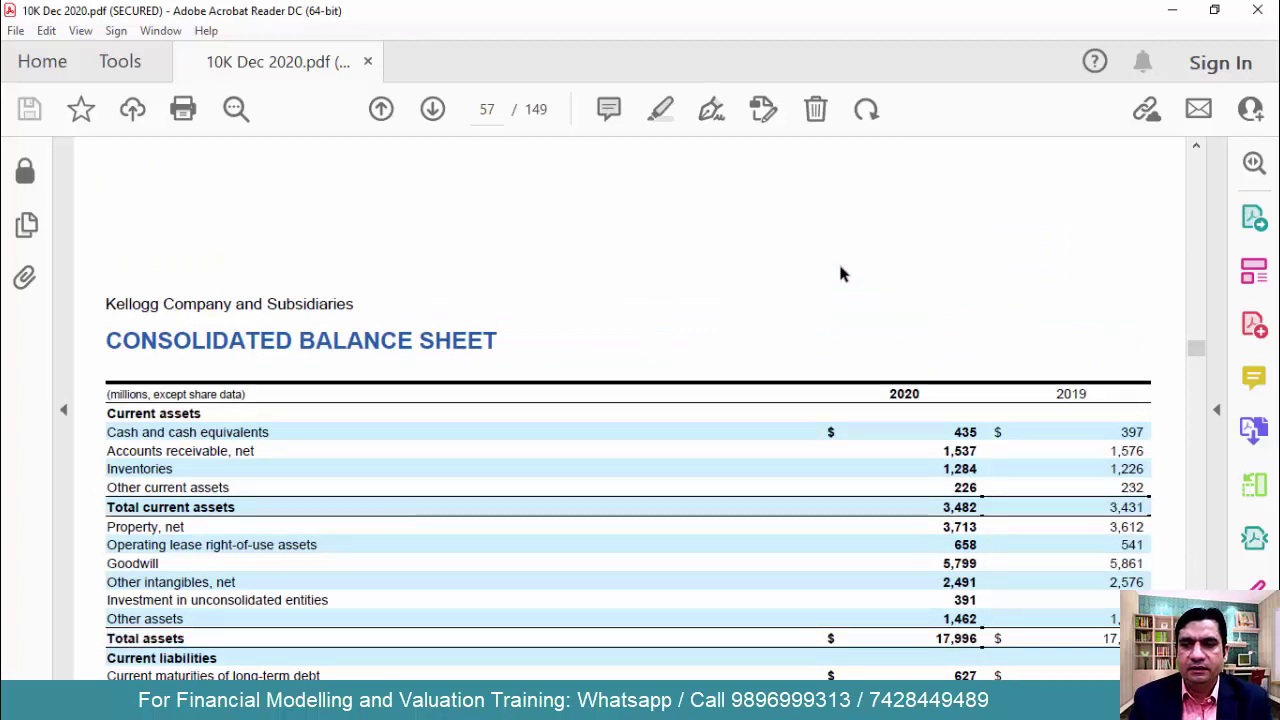
left_click_drag(104, 338, 497, 336)
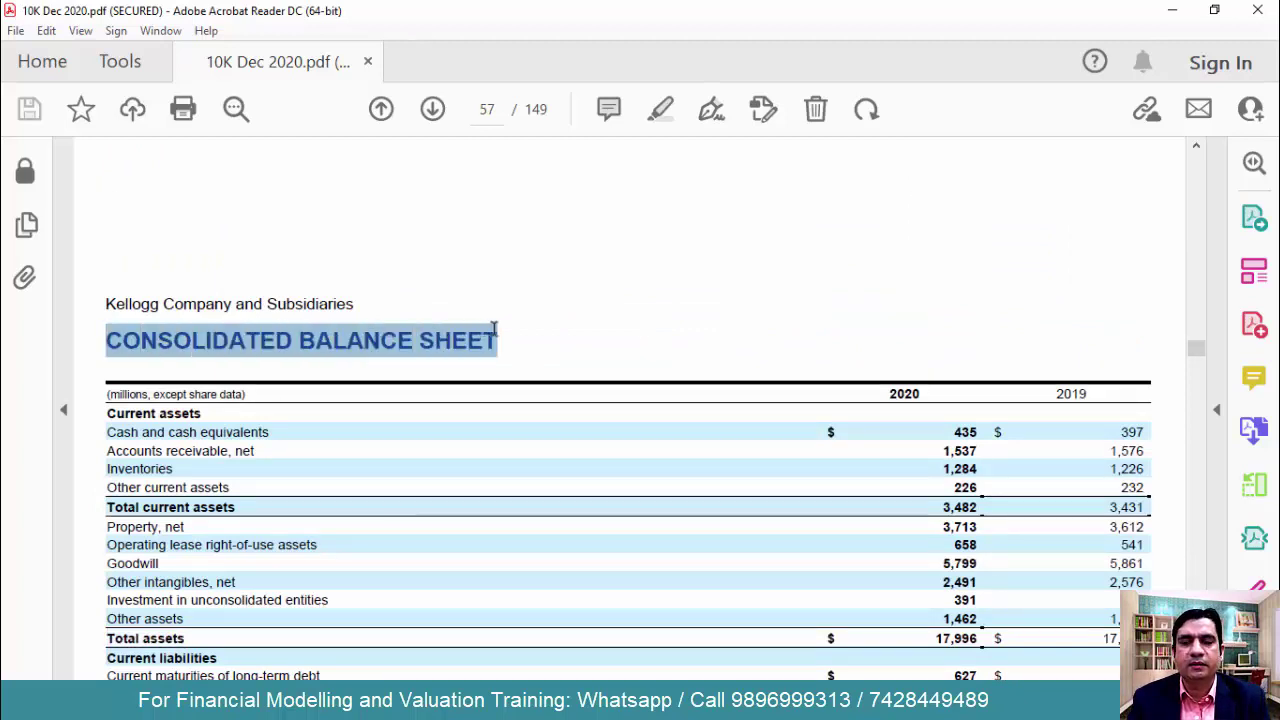
Copy the 2020 figures of the 10-K's Consolidated Statement of Income, Net sales to Net income attributable to Kellogg Company, into Excel's AIS sheet at F5:F16
left_click(1013, 201)
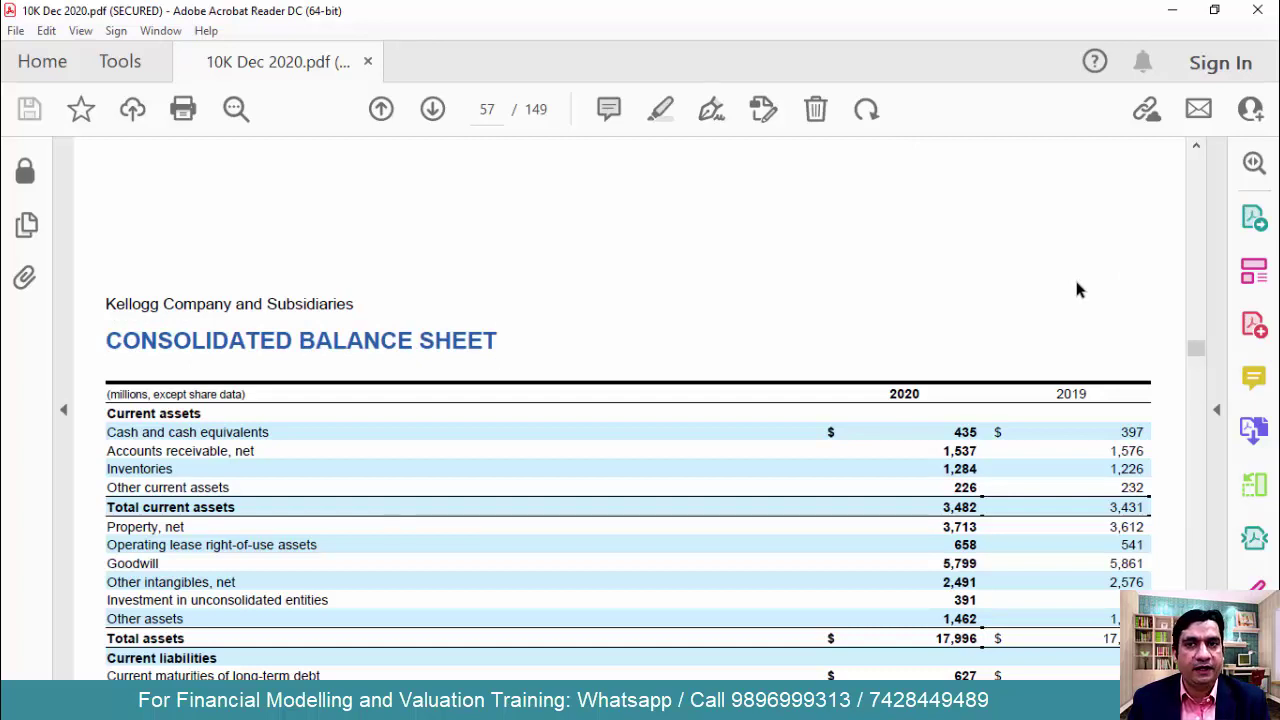
scroll(1077, 289, "up", 5)
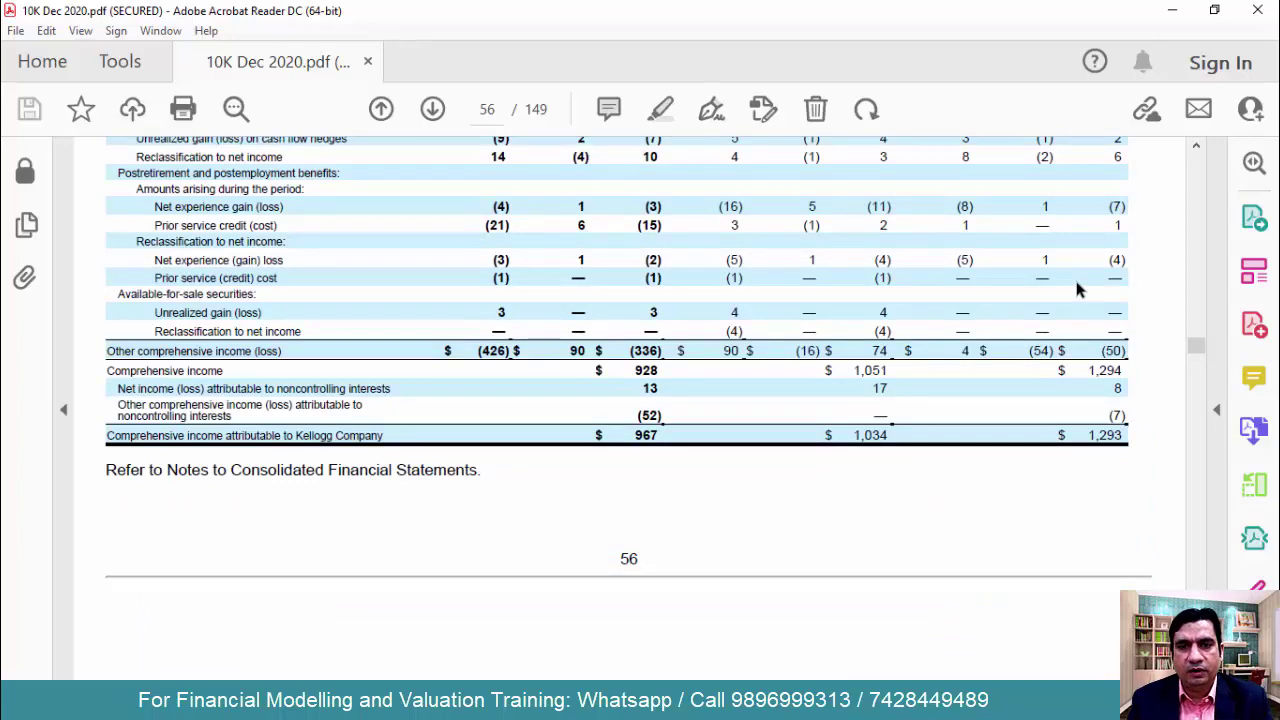
left_click(1196, 148)
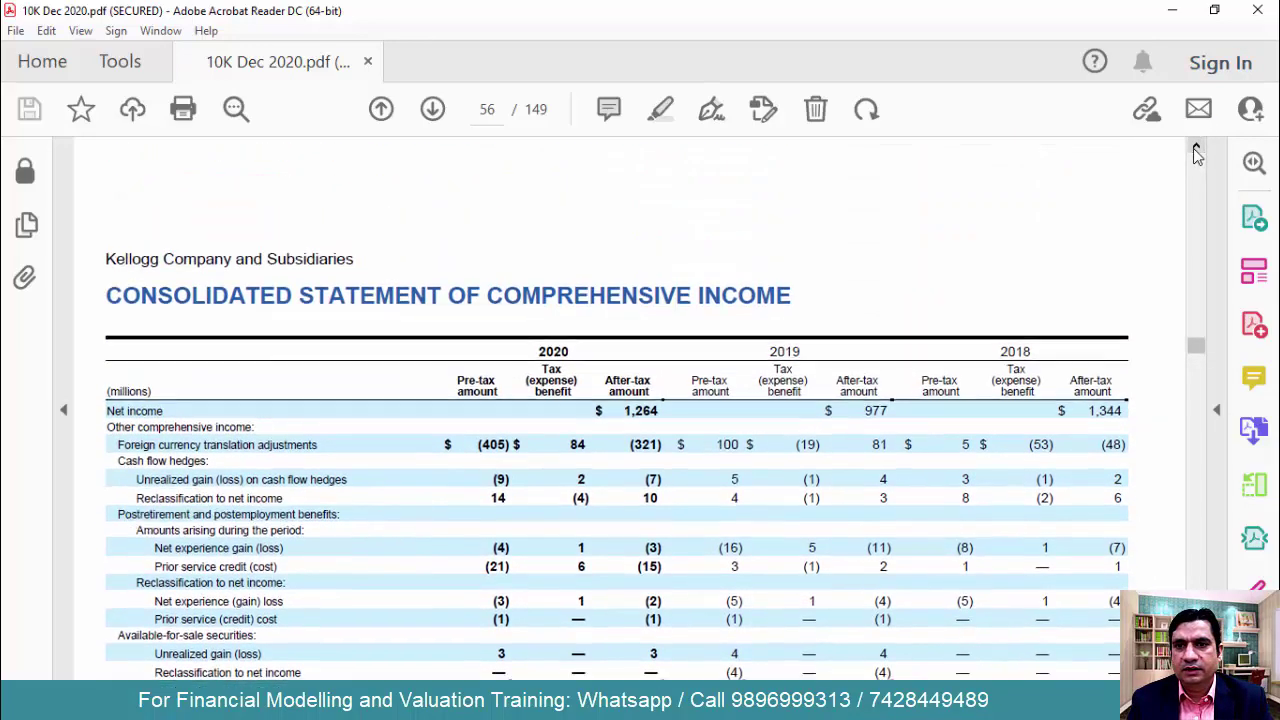
left_click(1196, 148)
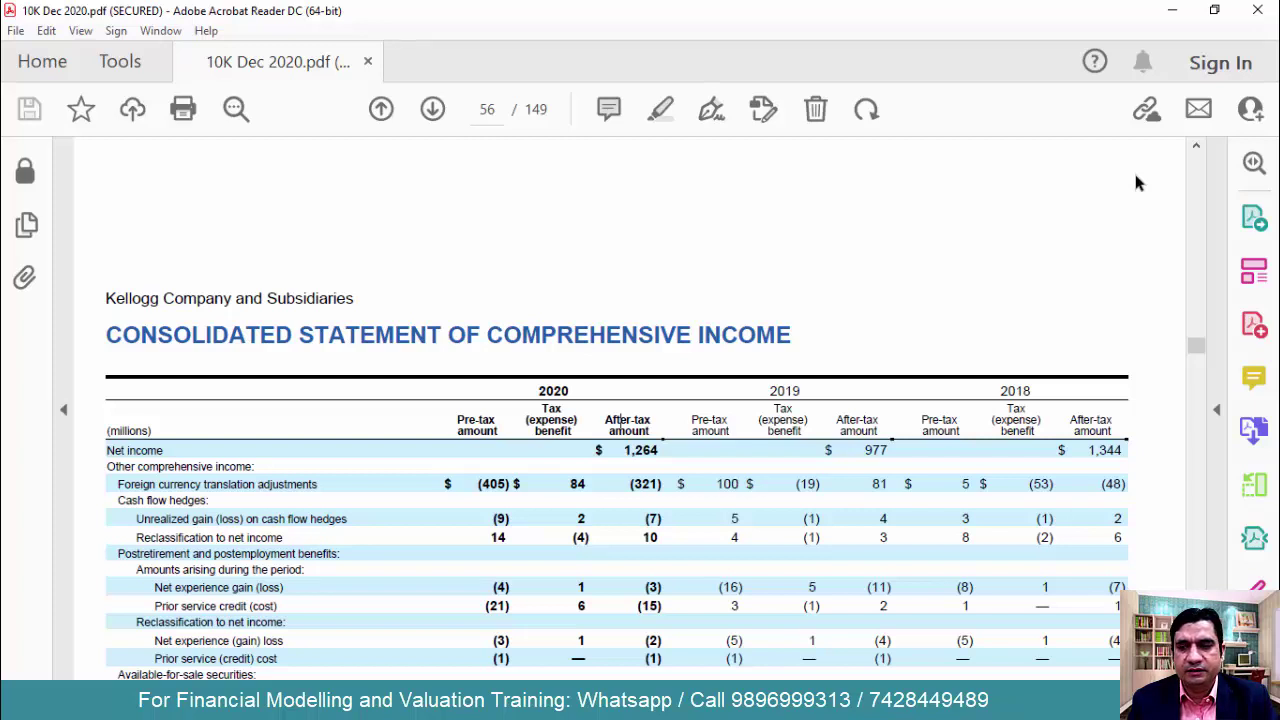
scroll(1135, 183, "up", 5)
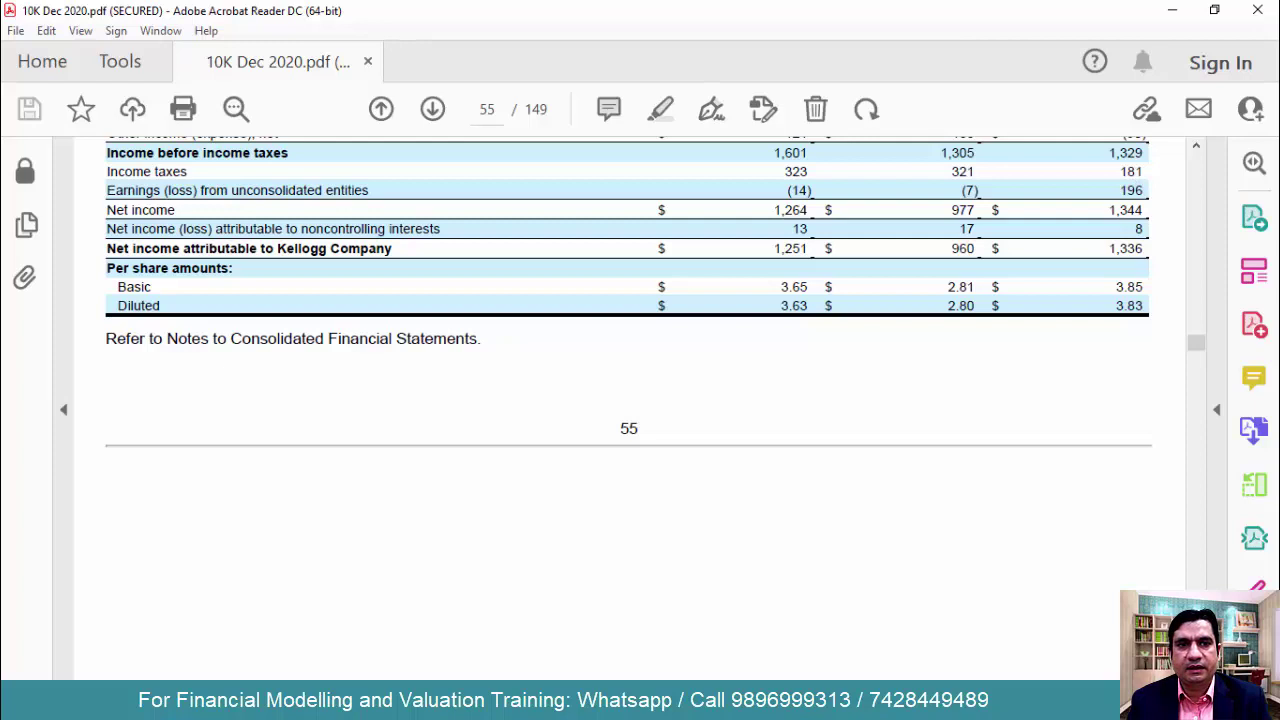
left_click(1196, 148)
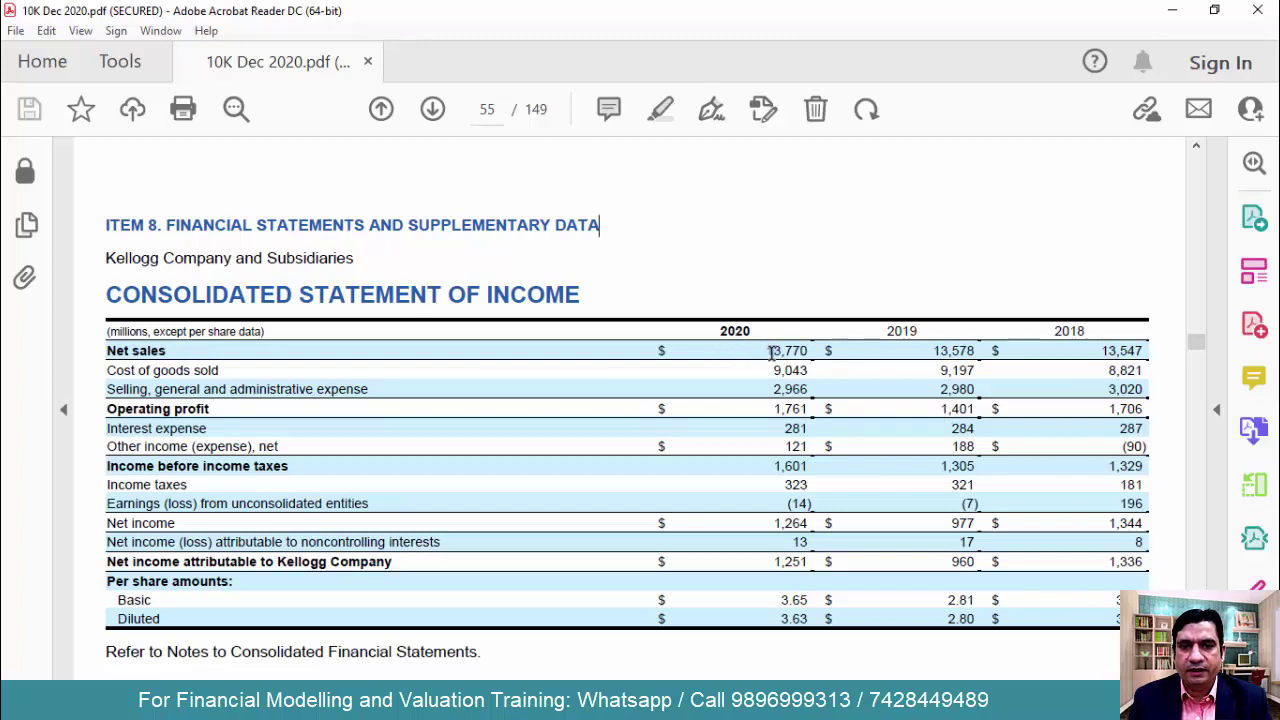
left_click_drag(768, 350, 802, 561)
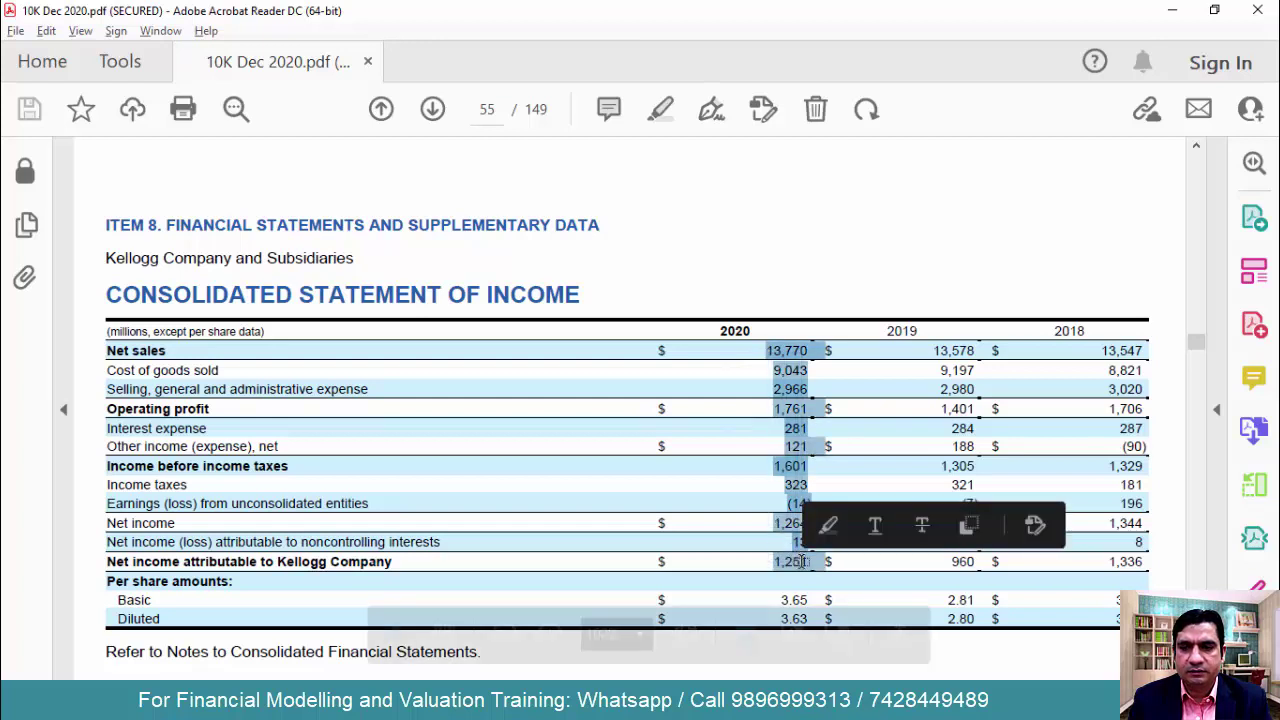
key("alt+Tab")
key("Tab")
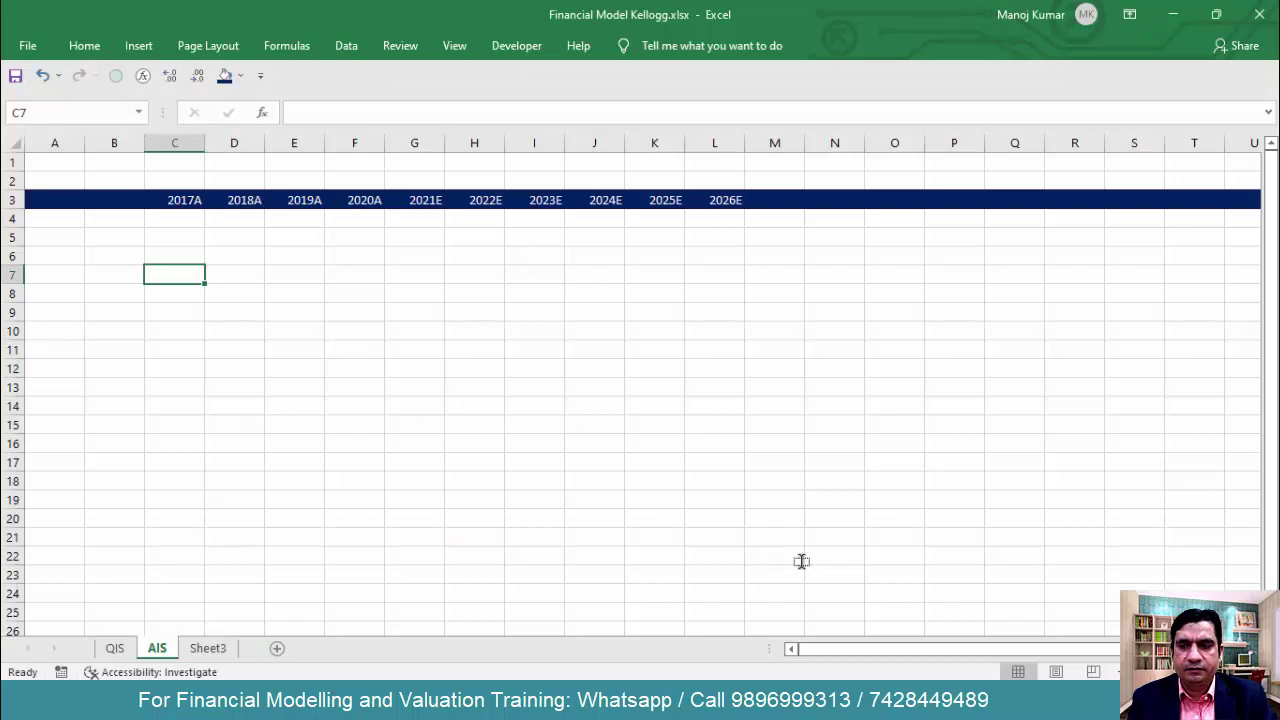
key("Up")
key("Up")
key("Right")
key("Right")
key("Right")
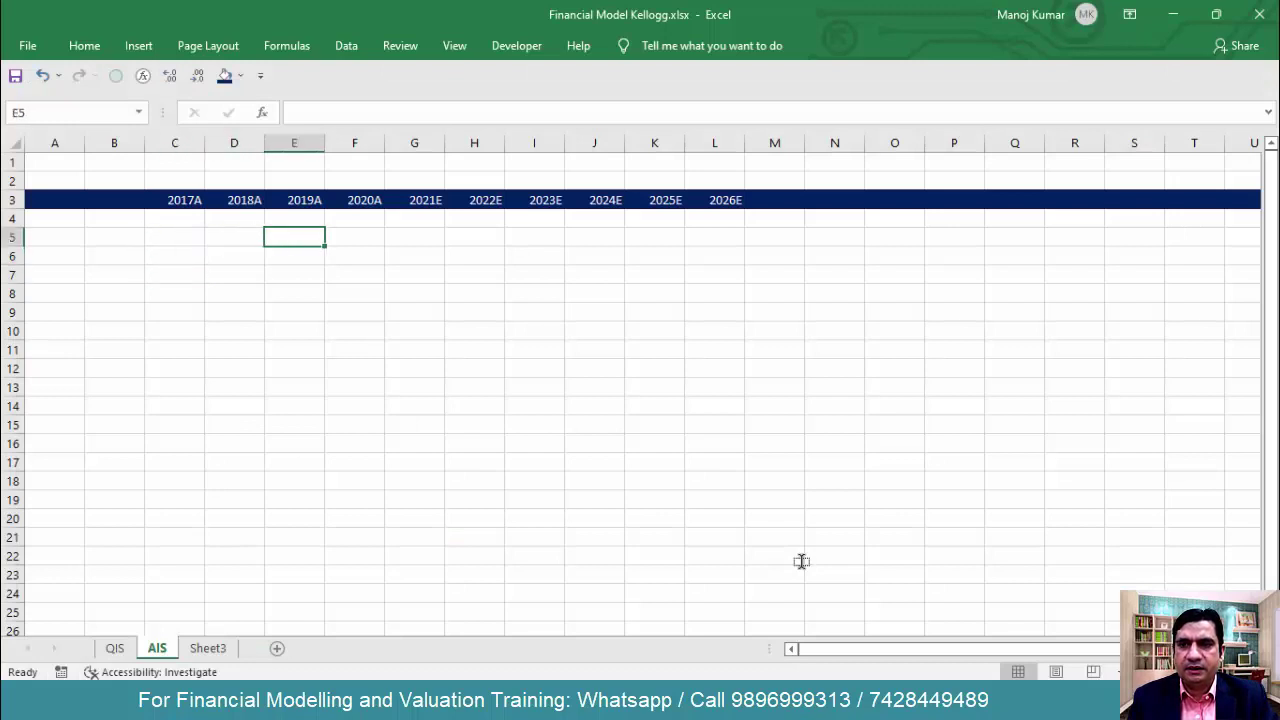
key("ctrl+v")
Copy the income statement line labels from the 10-K into B5:B15, from Net sales down to Net income (loss) attributable to noncontrolling interests
key("Left")
key("Left")
key("Left")
key("Left")
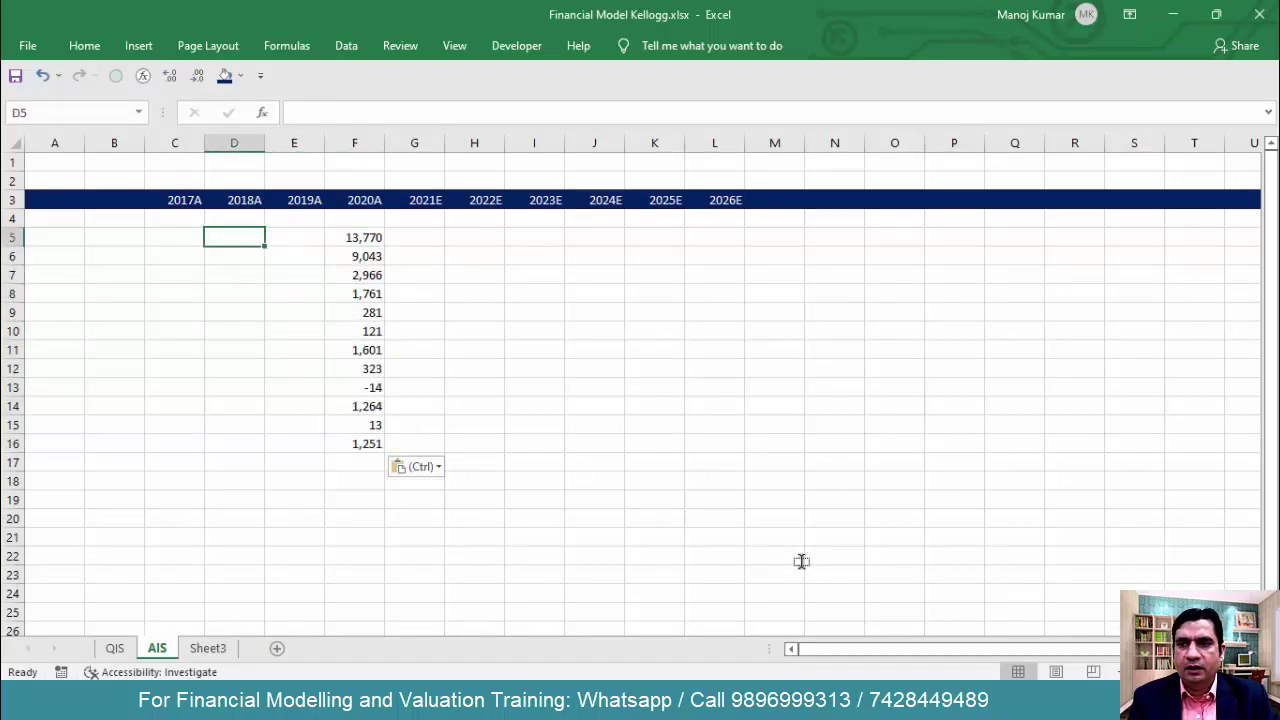
key("shift+Down")
key("shift+Down")
key("shift+Down")
key("shift+Down")
key("shift+Down")
key("shift+Down")
key("shift+Down")
key("shift+Down")
key("shift+Down")
key("shift+Down")
key("shift+Down")
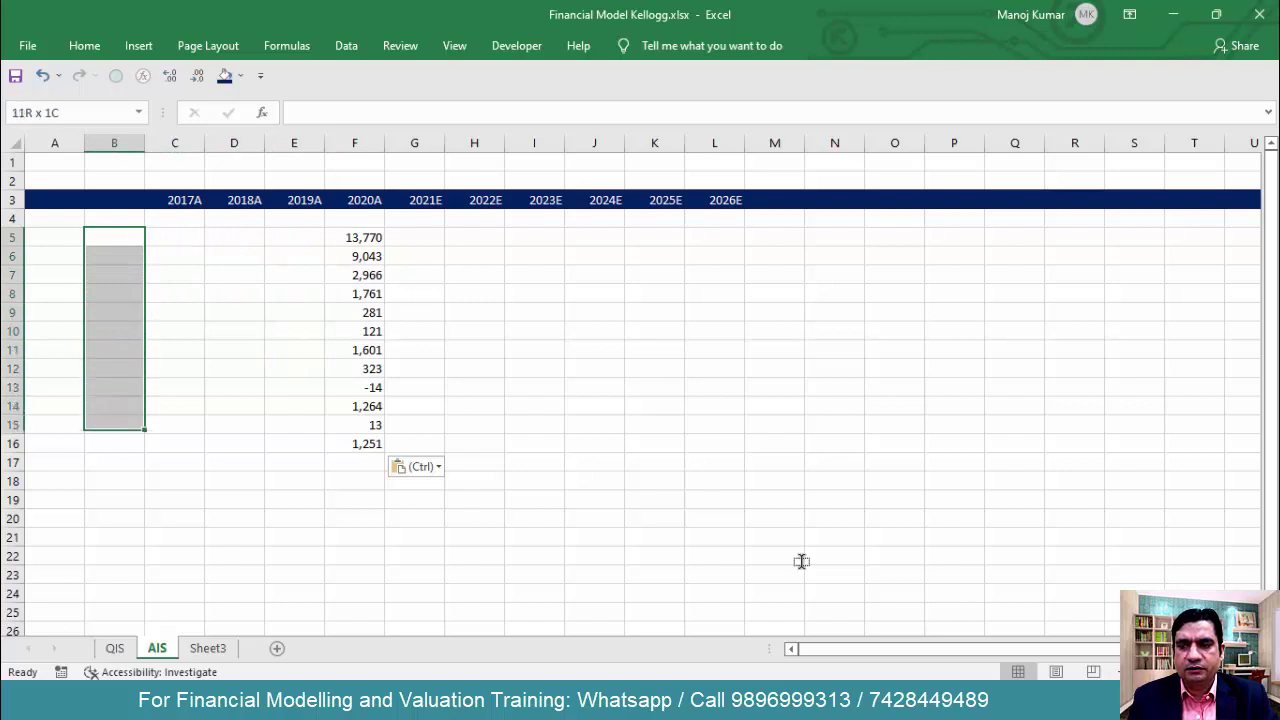
key("alt+Tab")
left_click(576, 457)
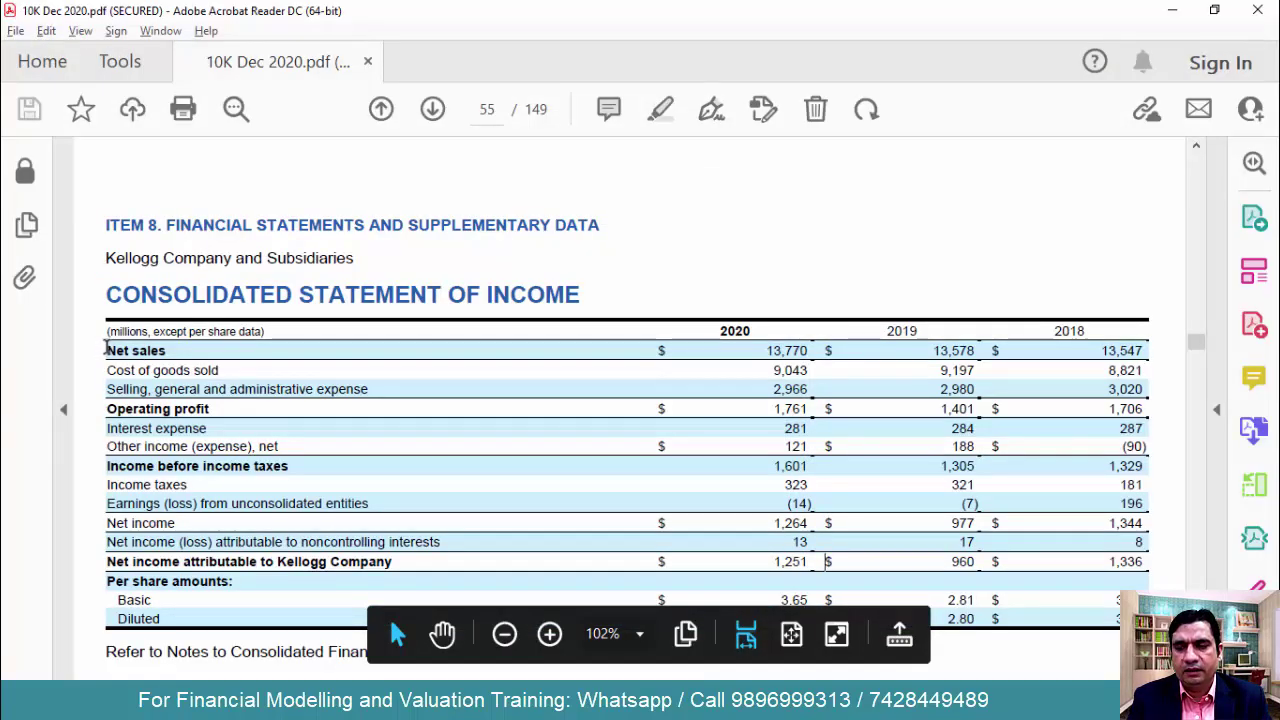
left_click_drag(104, 347, 470, 561)
key("ctrl+c")
key("alt+Tab")
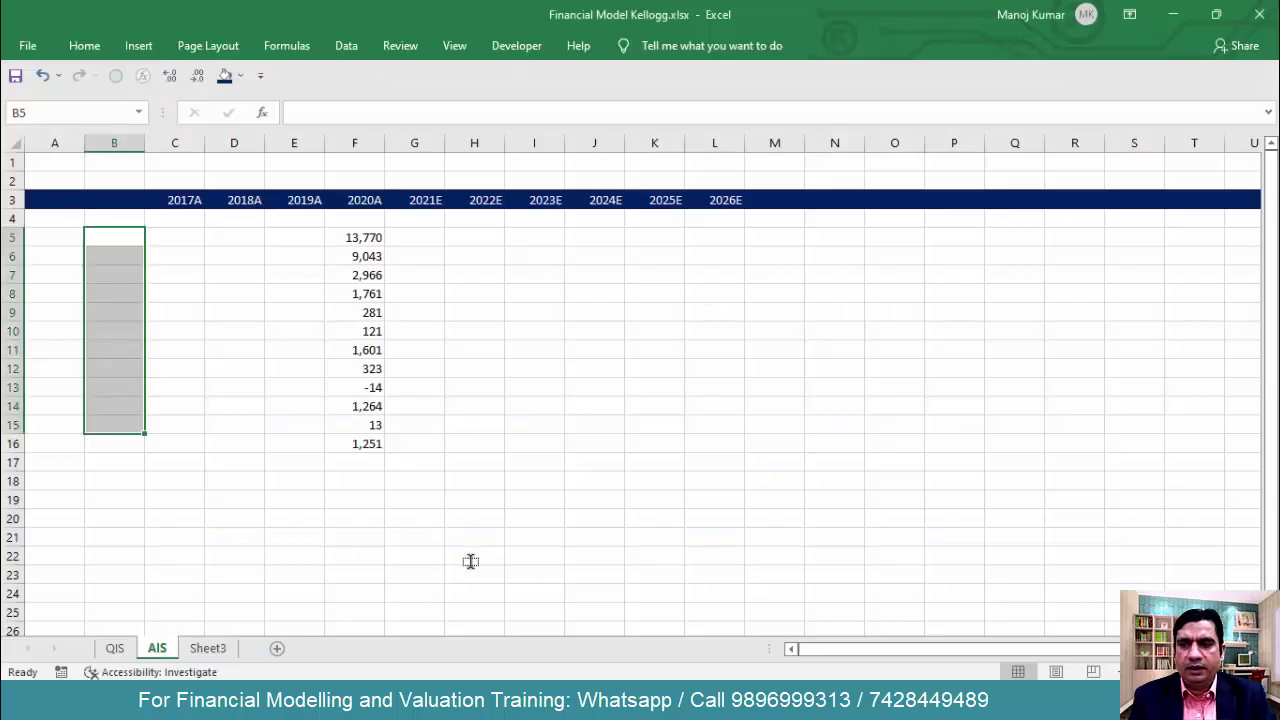
key("ctrl+v")
Autofit column B to the width of the Selling, general and administrative expense label in B7
key("Down")
key("Down")
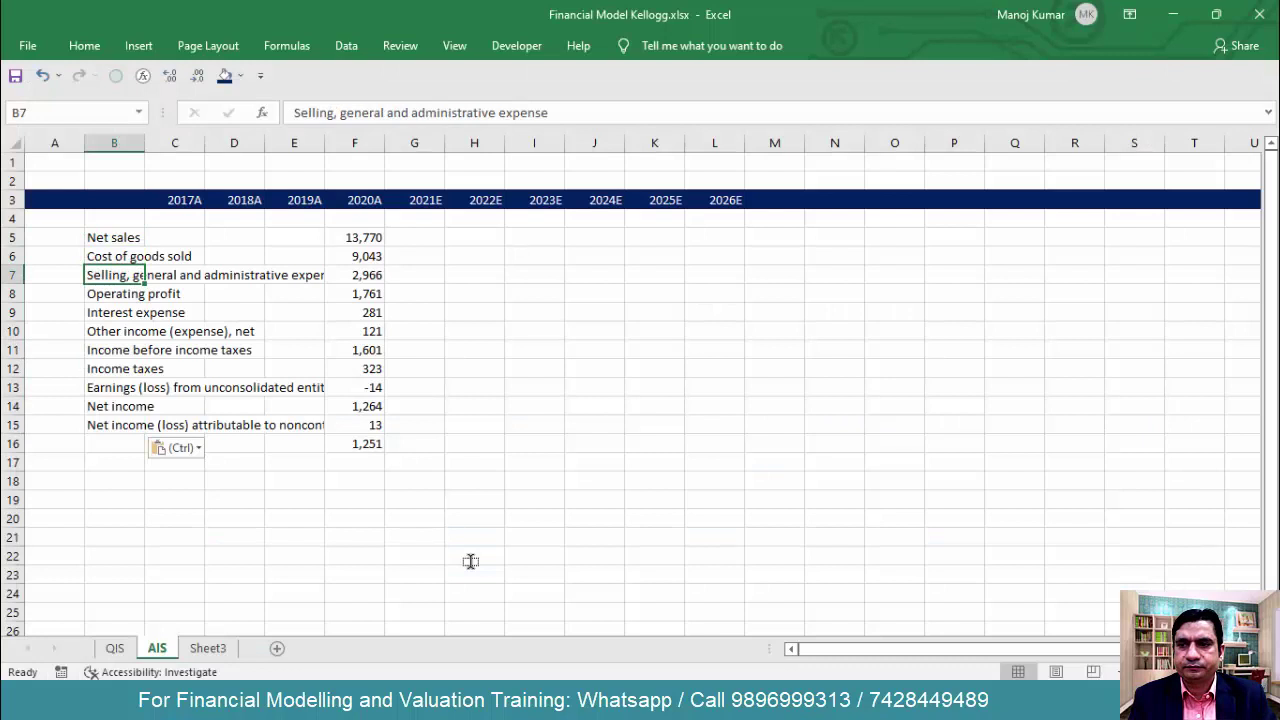
key("alt+h")
key("o")
key("i")
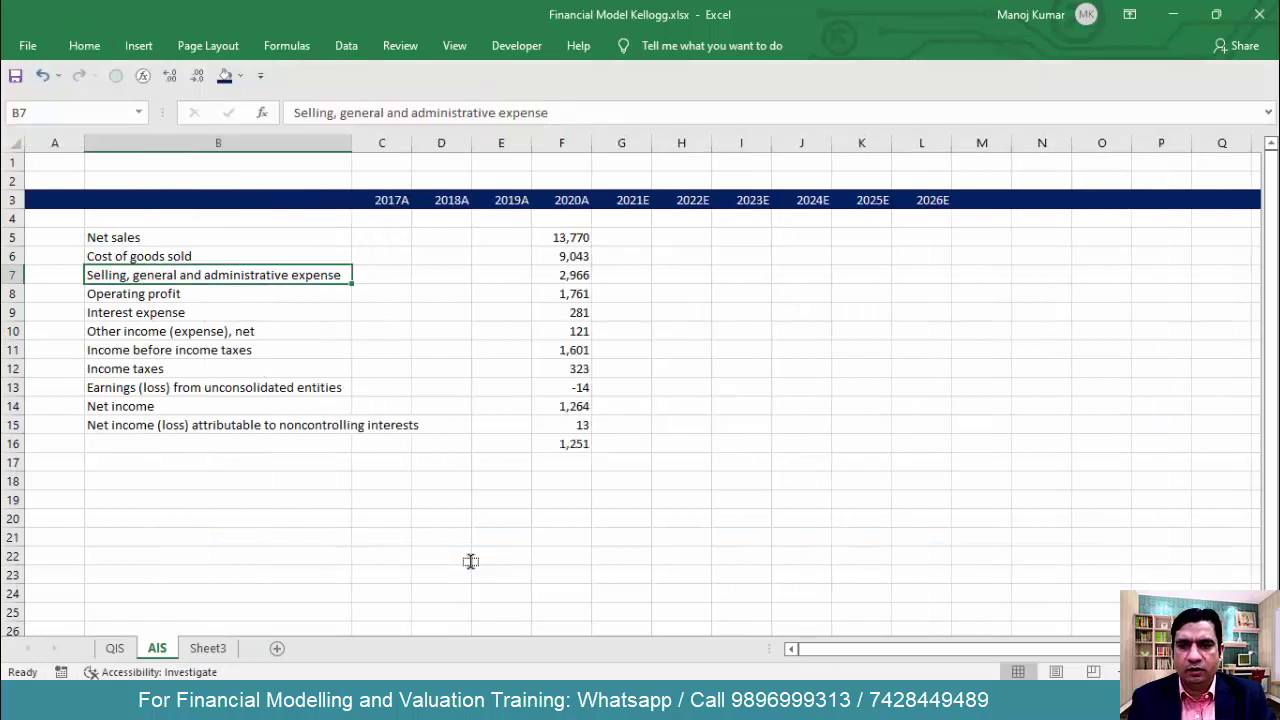
Shorten the label in B15 to "Noncontrolling interests"
key("Down")
key("Down")
key("Down")
key("Down")
key("Down")
key("Down")
key("Down")
key("Down")
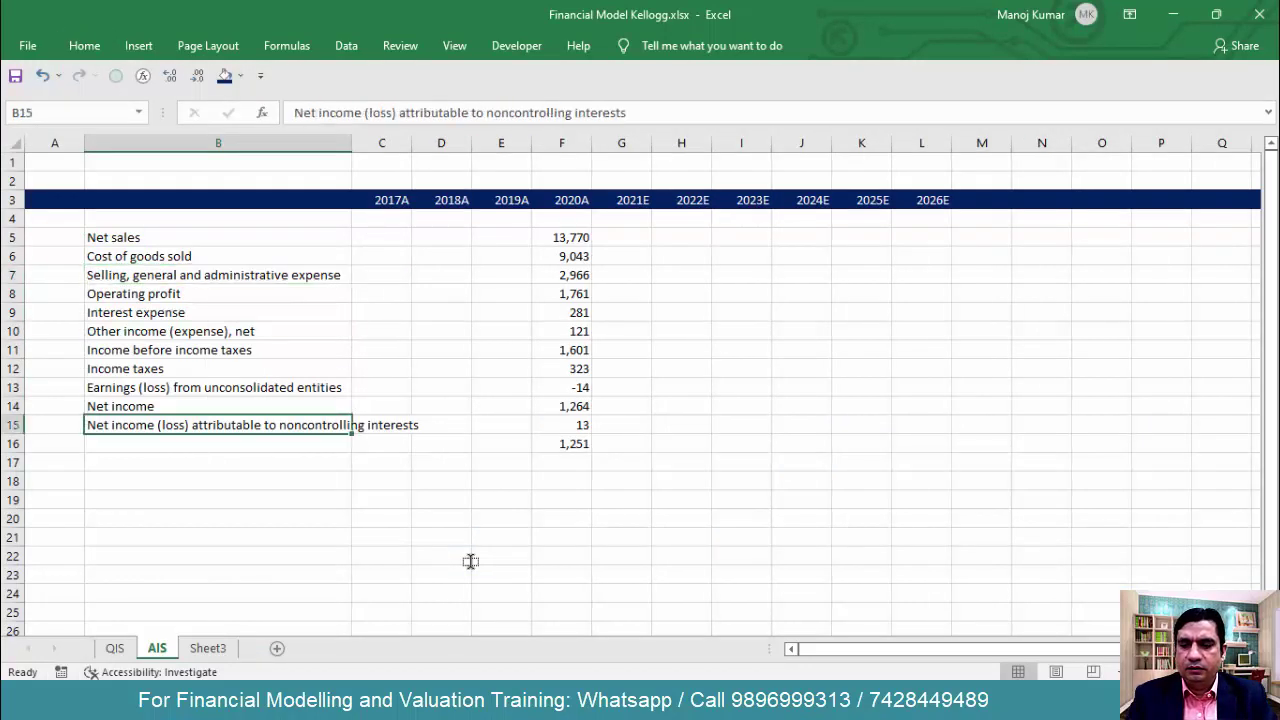
key("F2")
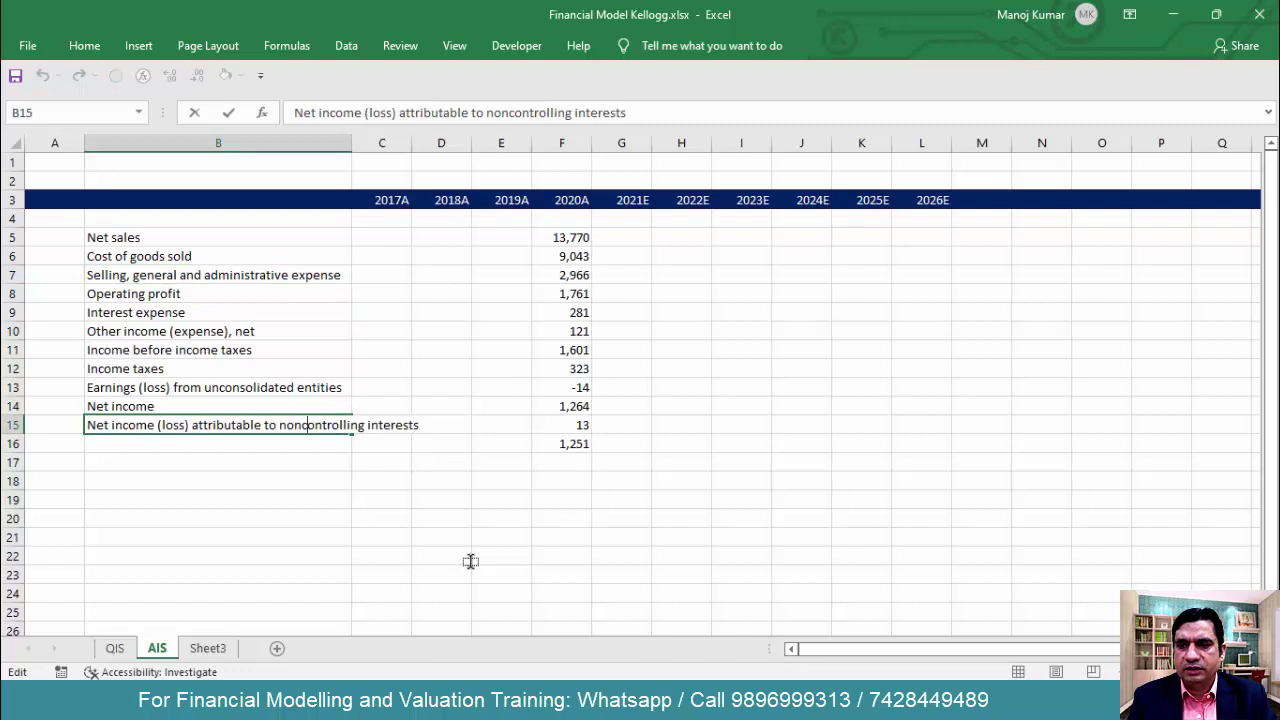
key("ctrl+shift+Left")
key("ctrl+shift+Left")
key("ctrl+shift+Left")
key("ctrl+shift+Left")
key("ctrl+shift+Left")
key("ctrl+shift+Left")
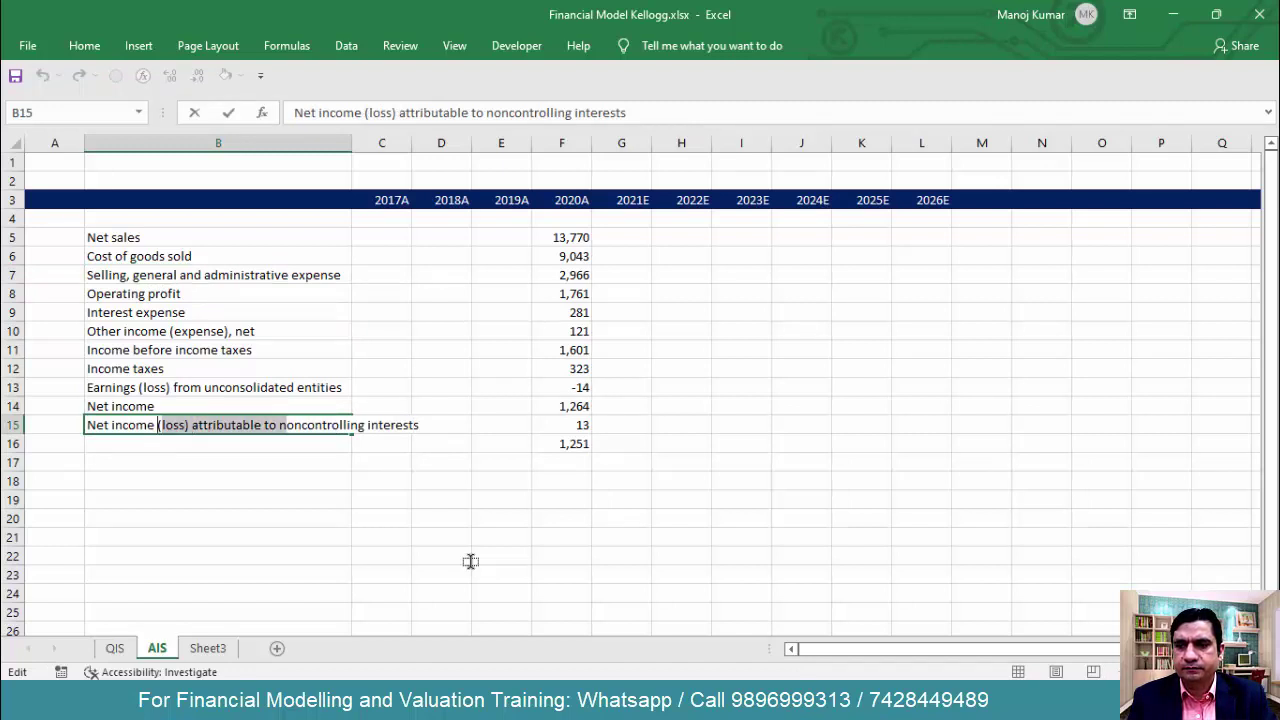
type("N")
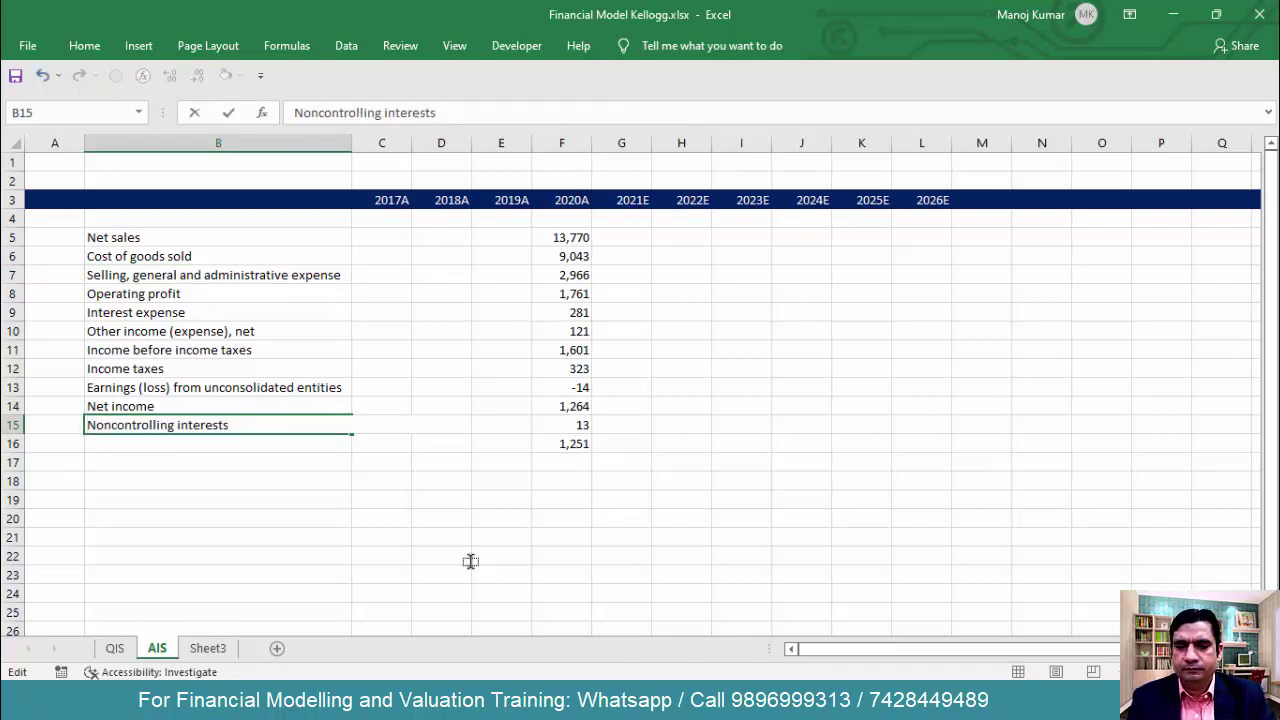
key("Return")
key("Up")
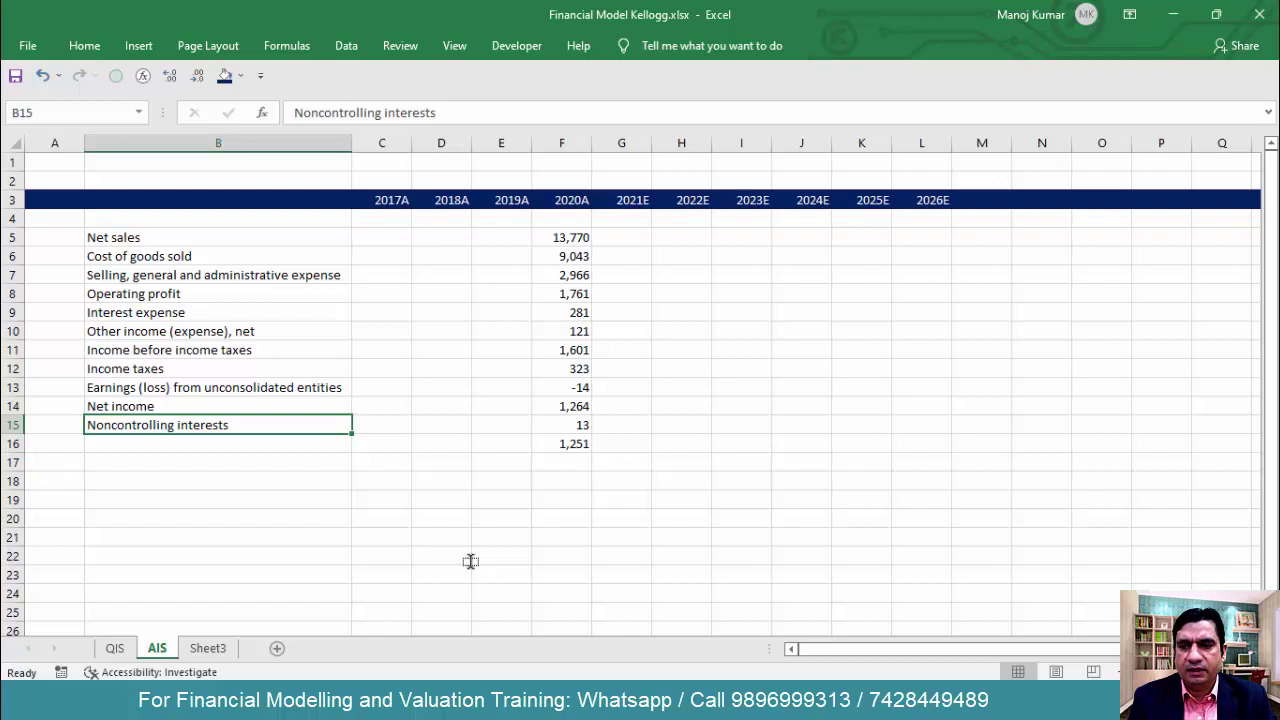
Copy the 2019 income statement figures from the 10-K, Net sales to Net income attributable to Kellogg Company, into E5:E16
key("alt+Tab")
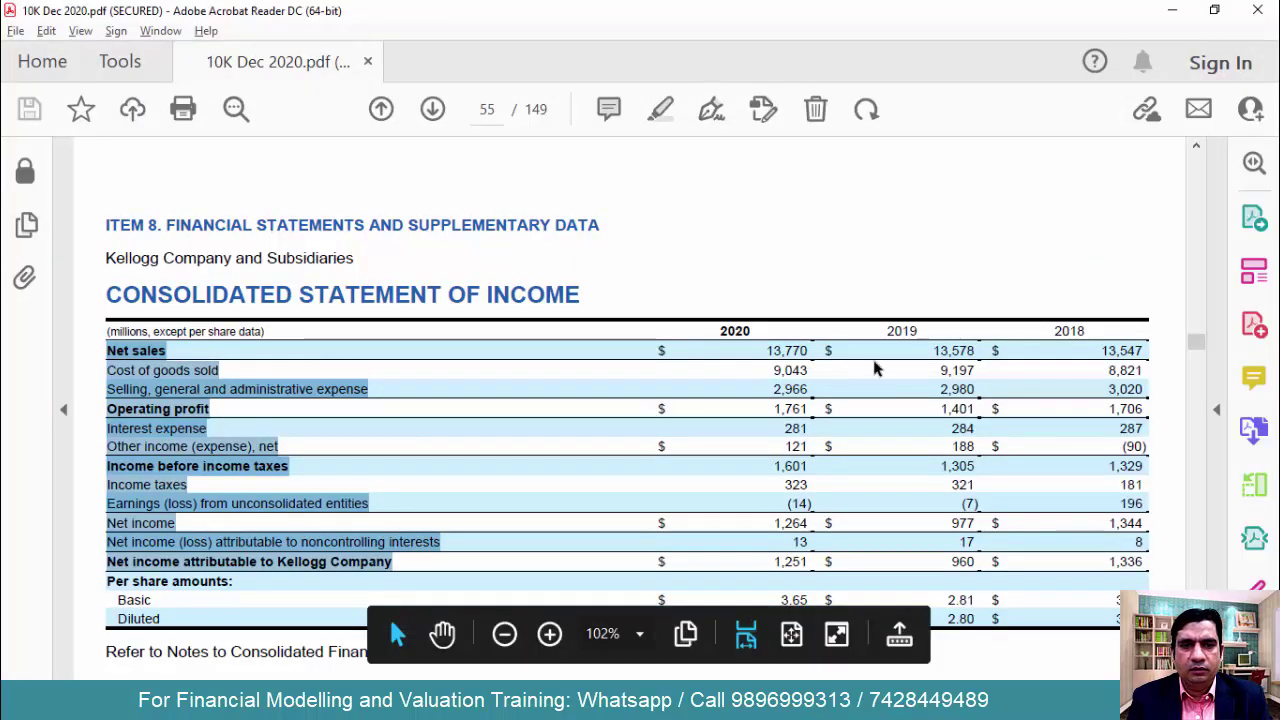
left_click_drag(938, 350, 968, 566)
key("alt+Tab")
key("Right")
key("Right")
key("Right")
key("Right")
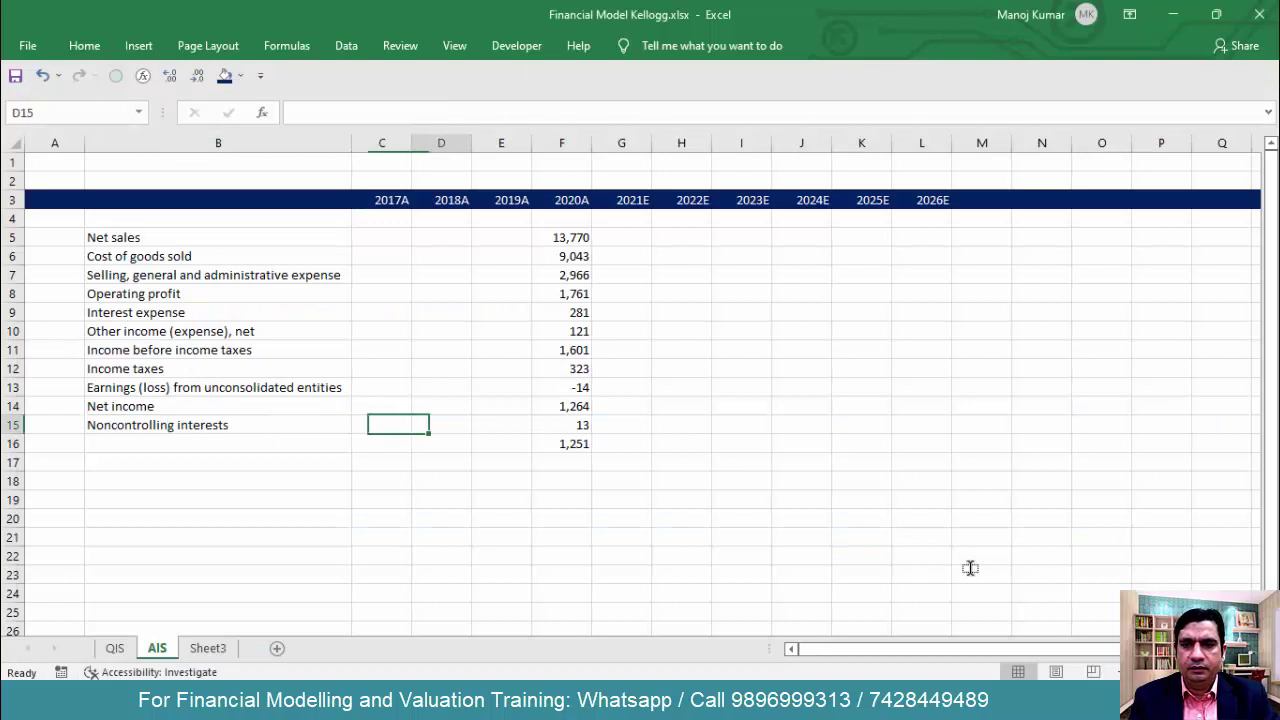
key("ctrl+Up")
key("Left")
key("ctrl+v")
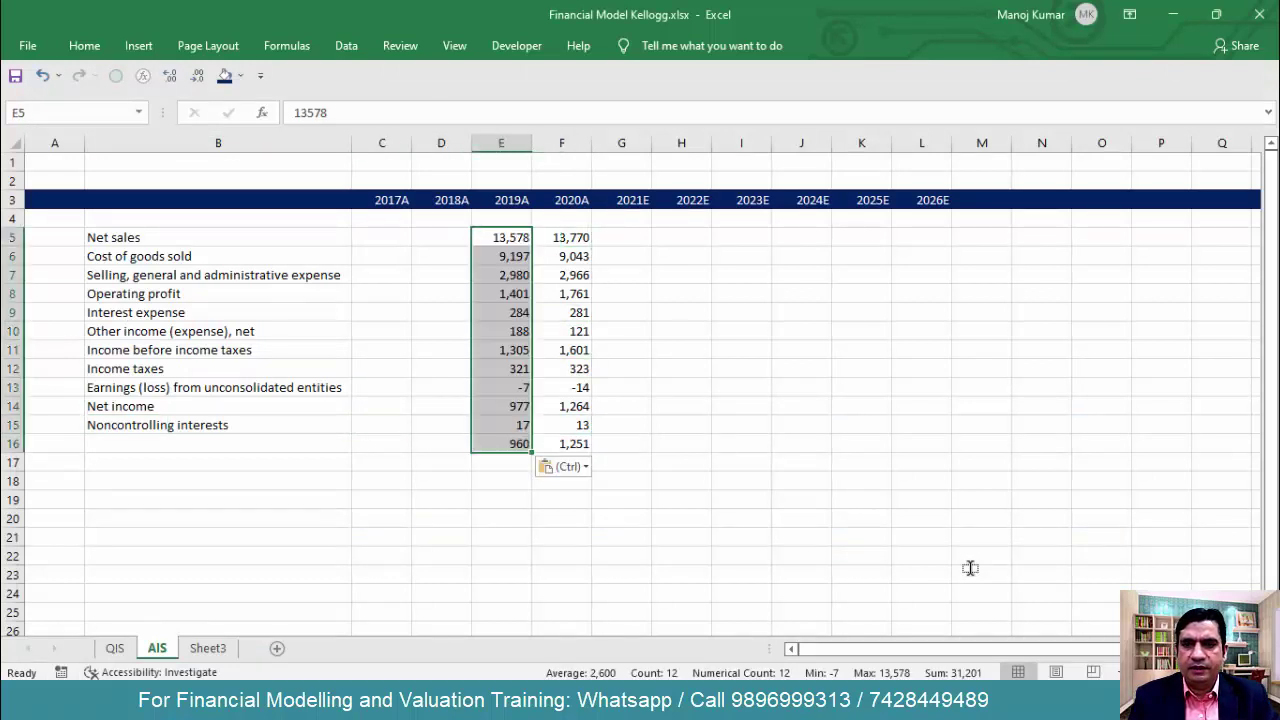
Copy the 2018 income statement figures from the 10-K, Net sales to Net income attributable to Kellogg Company, into D5:D16
key("alt+Tab")
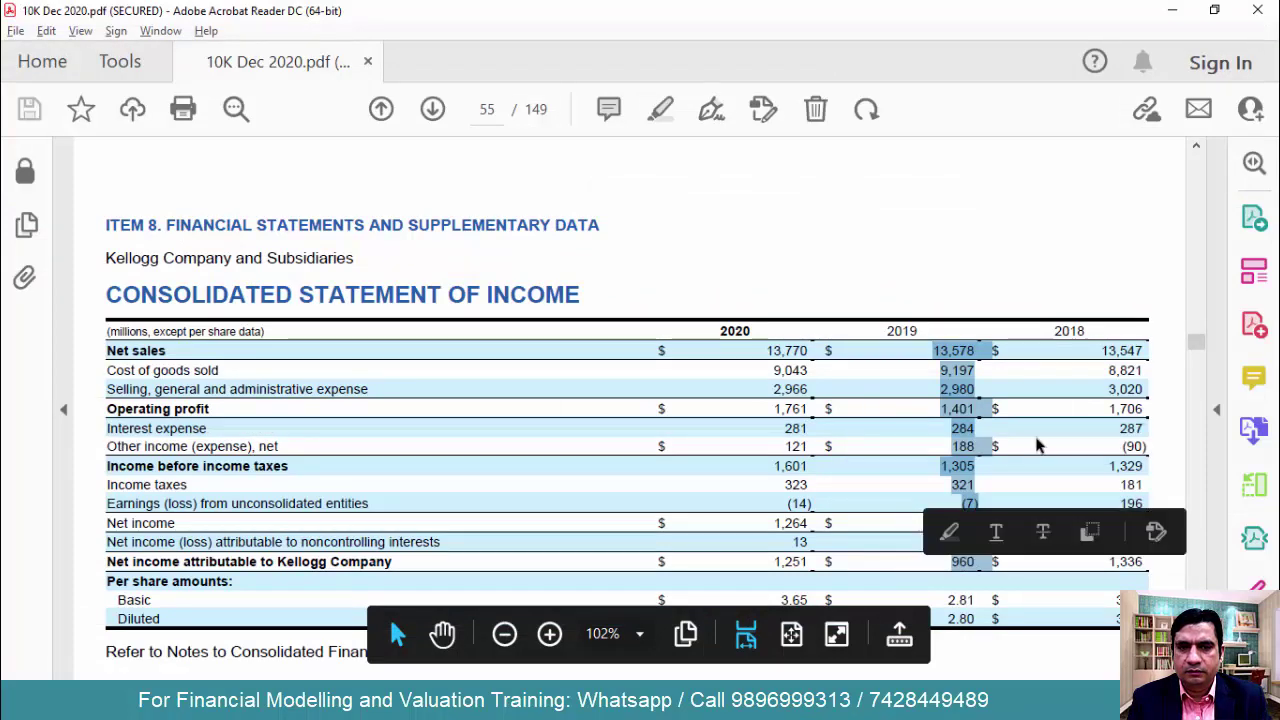
left_click_drag(1099, 347, 1138, 580)
key("alt+Tab")
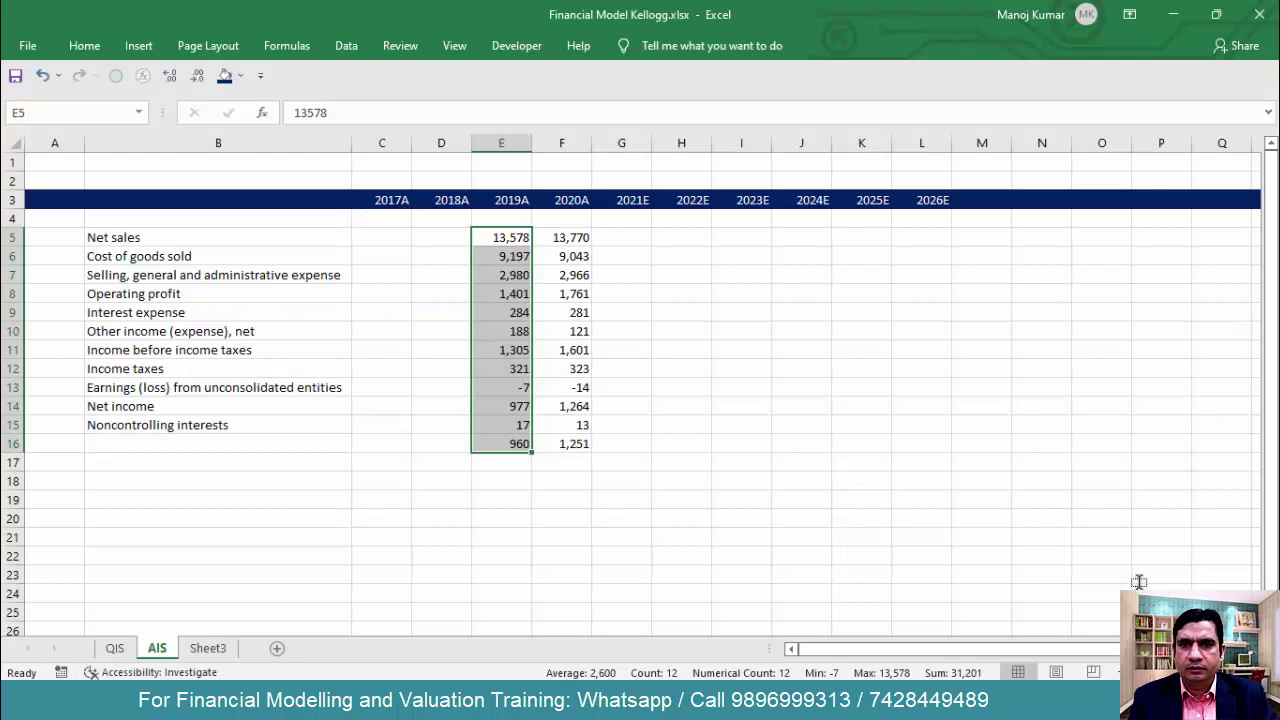
key("Left")
key("ctrl+v")
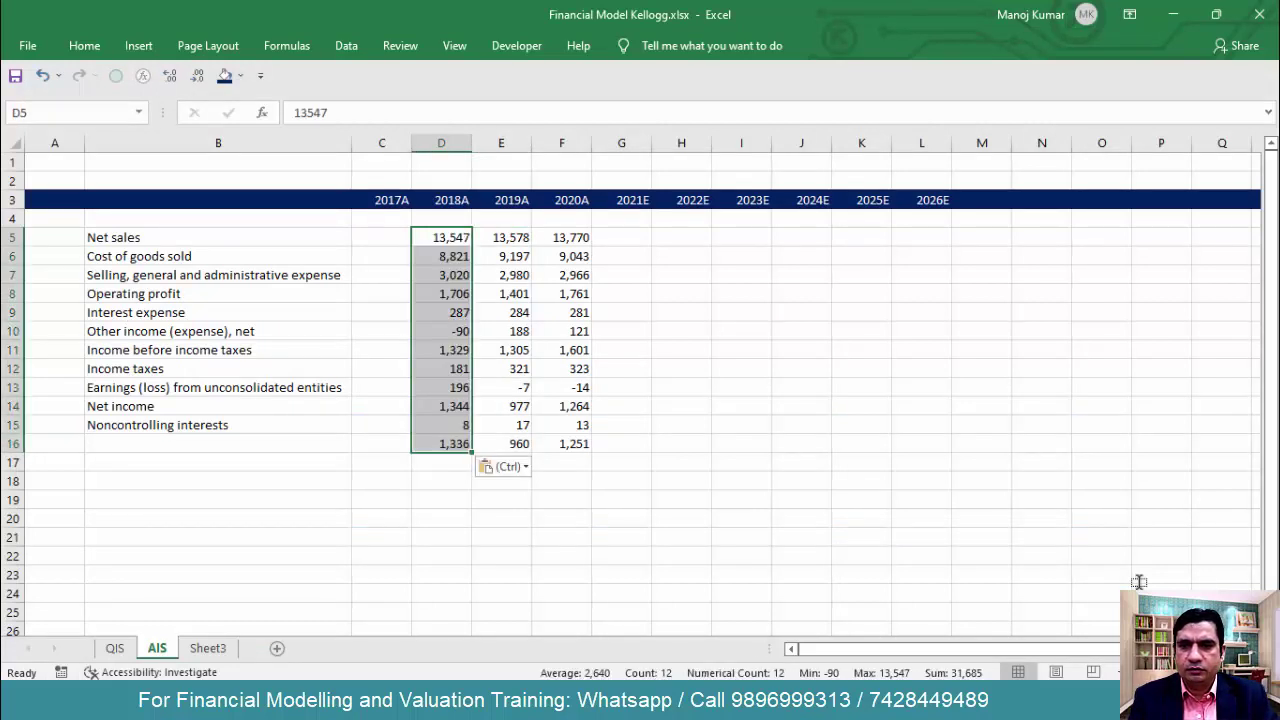
Copy the label "Net income attributable to Kellogg Company" from the 10-K into B16
key("alt+Tab")
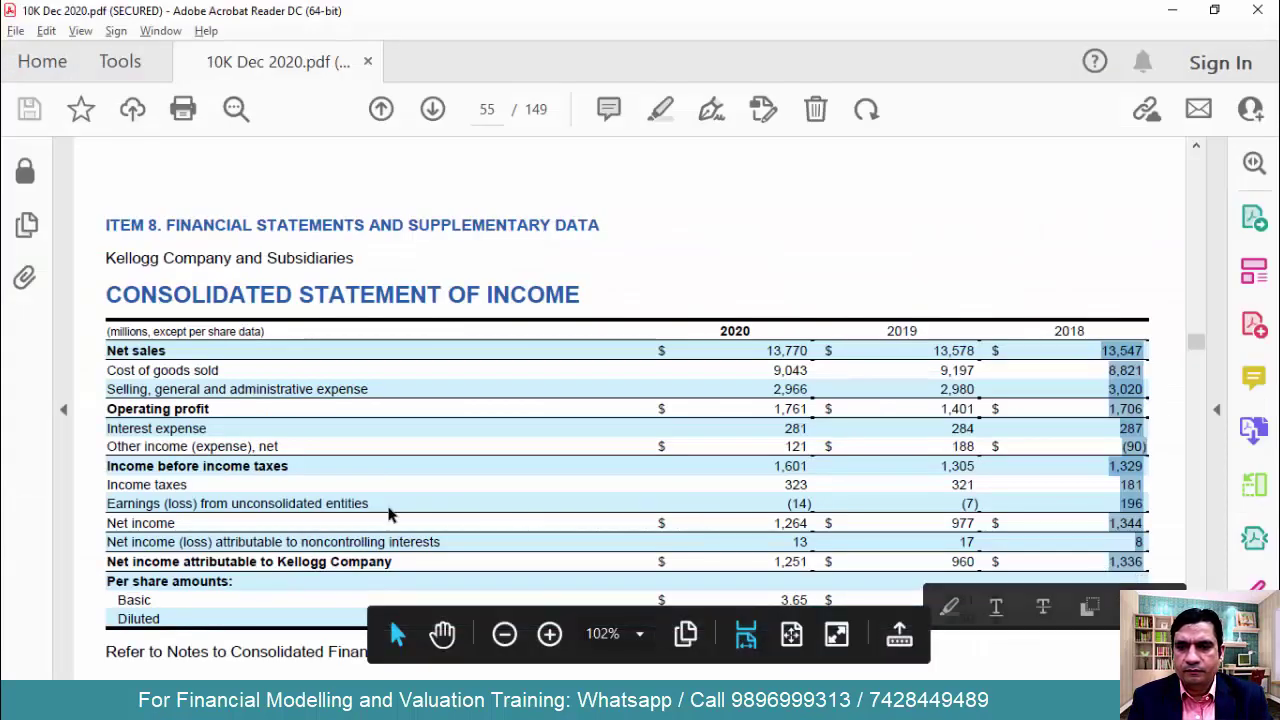
left_click_drag(112, 562, 388, 565)
key("ctrl+c")
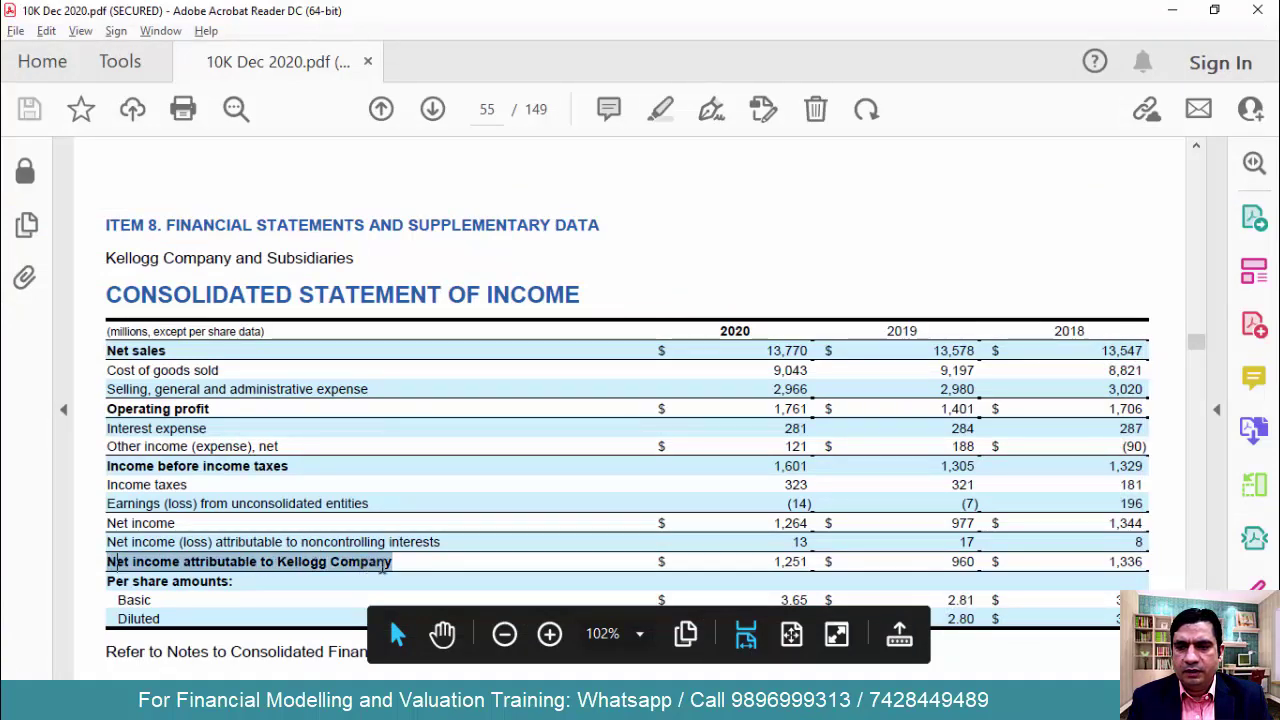
key("alt+Tab")
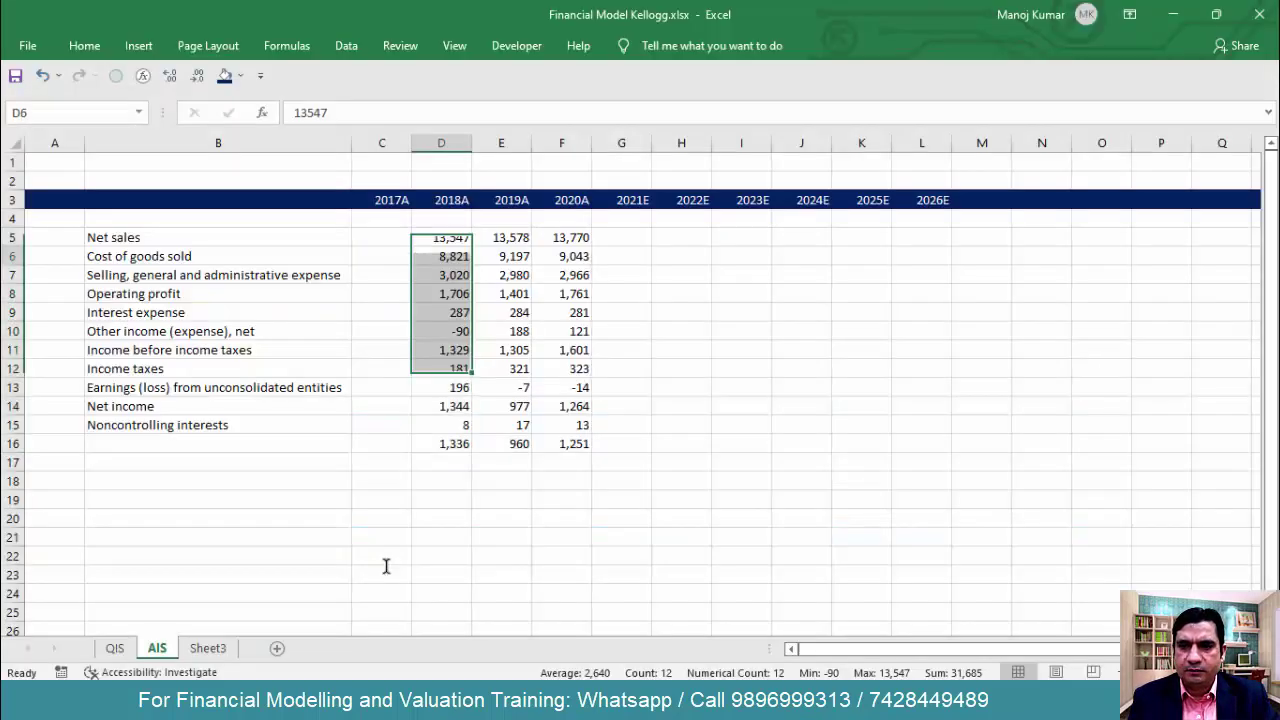
key("Down")
key("Down")
key("Down")
key("Left")
key("Left")
key("ctrl+v")
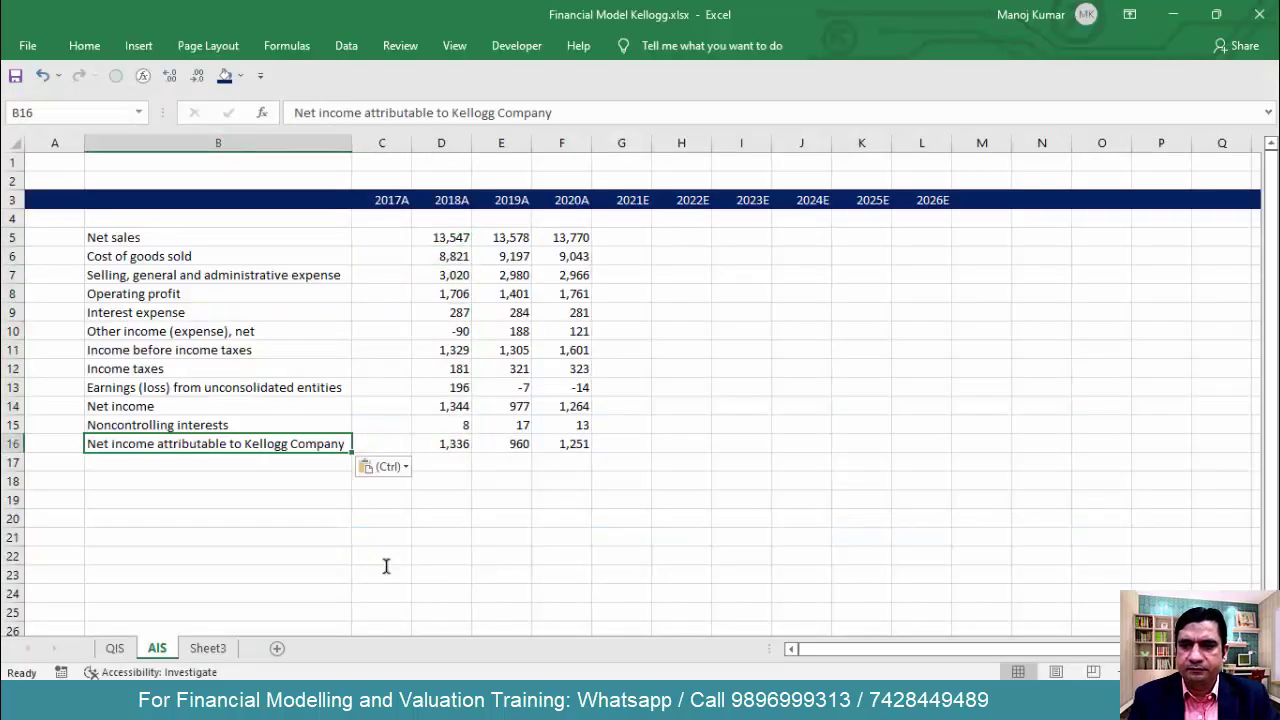
Review the Net income, Noncontrolling interests and Net income attributable to Kellogg Company rows by selecting rows 14 to 16 one at a time
key("Up")
key("Up")
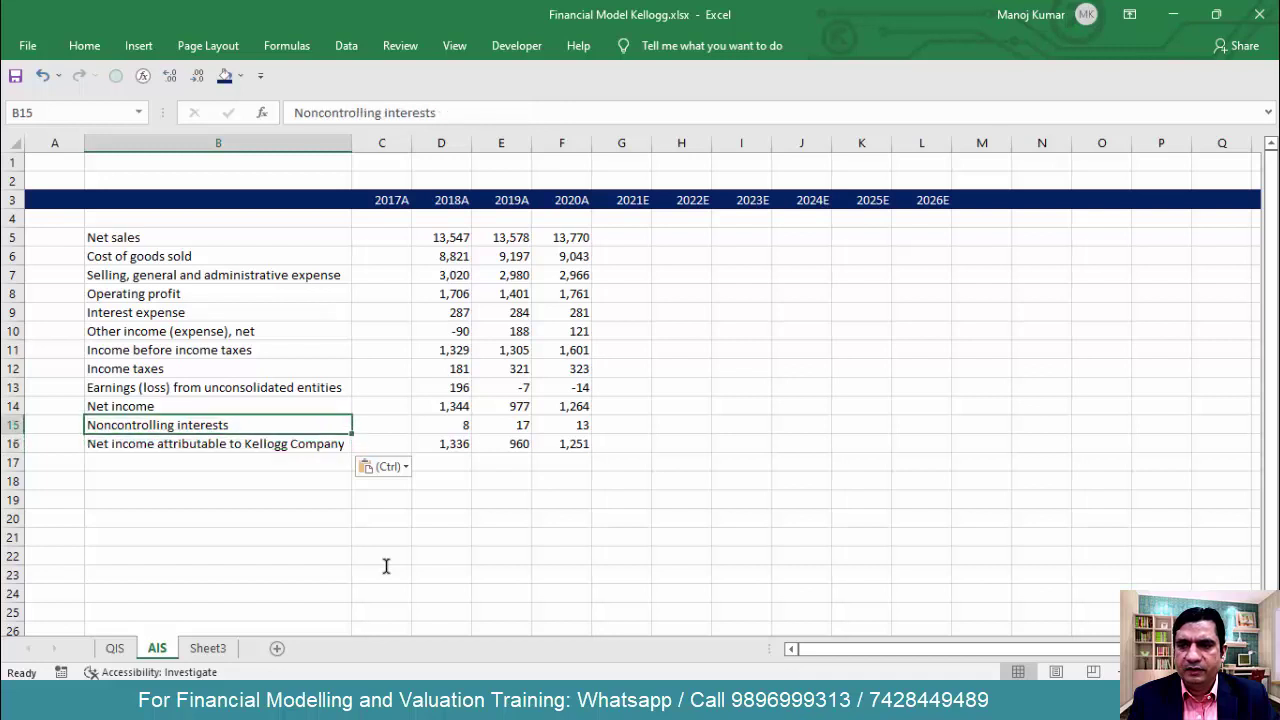
key("shift+space")
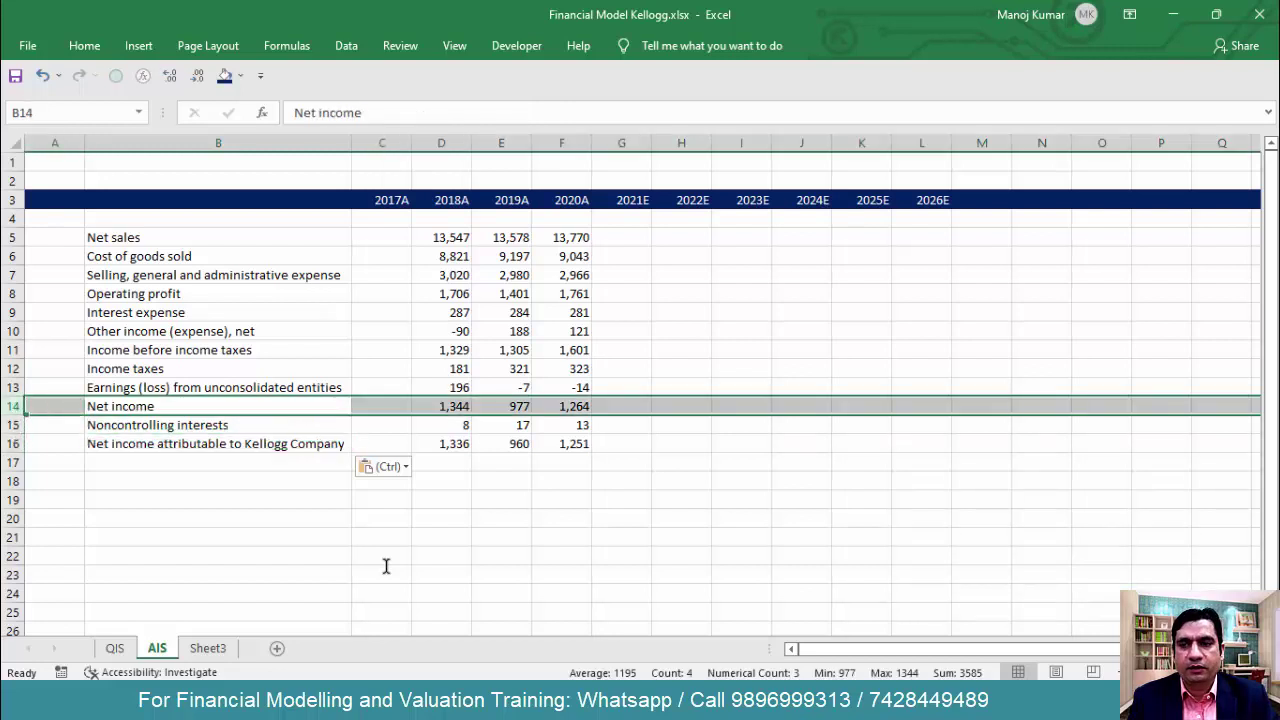
key("Down")
key("shift+space")
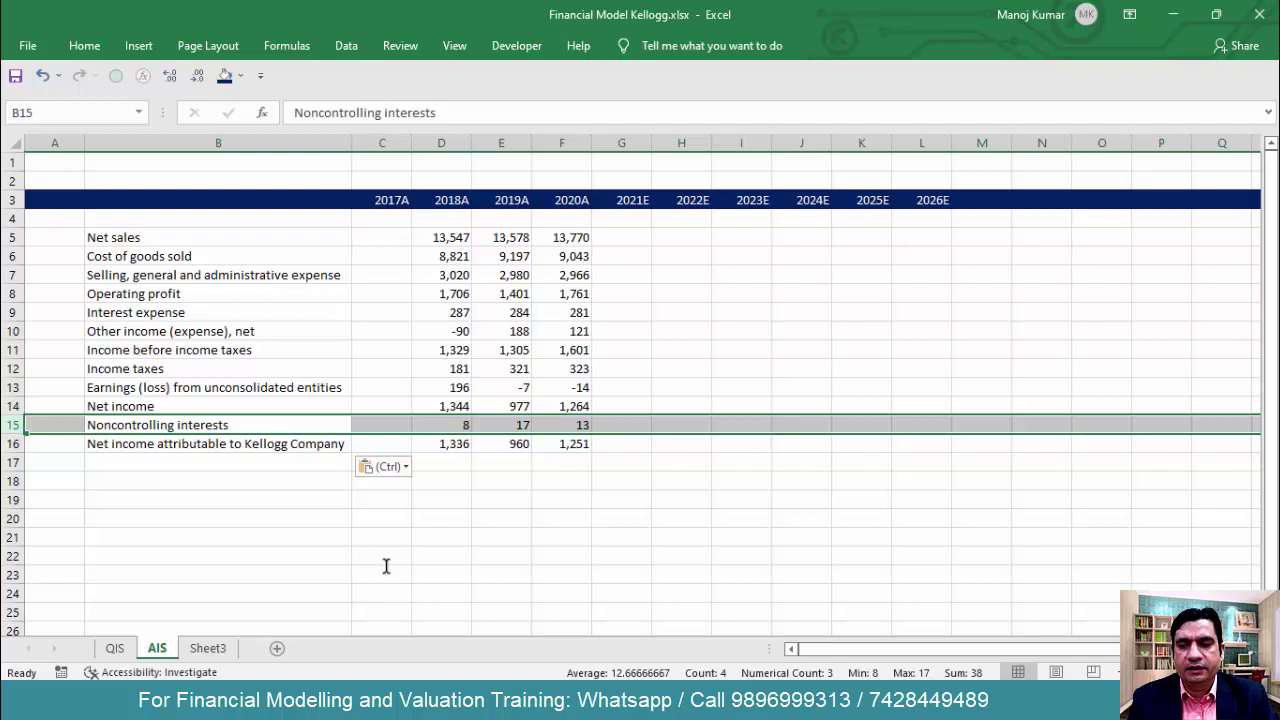
key("Down")
key("shift+space")
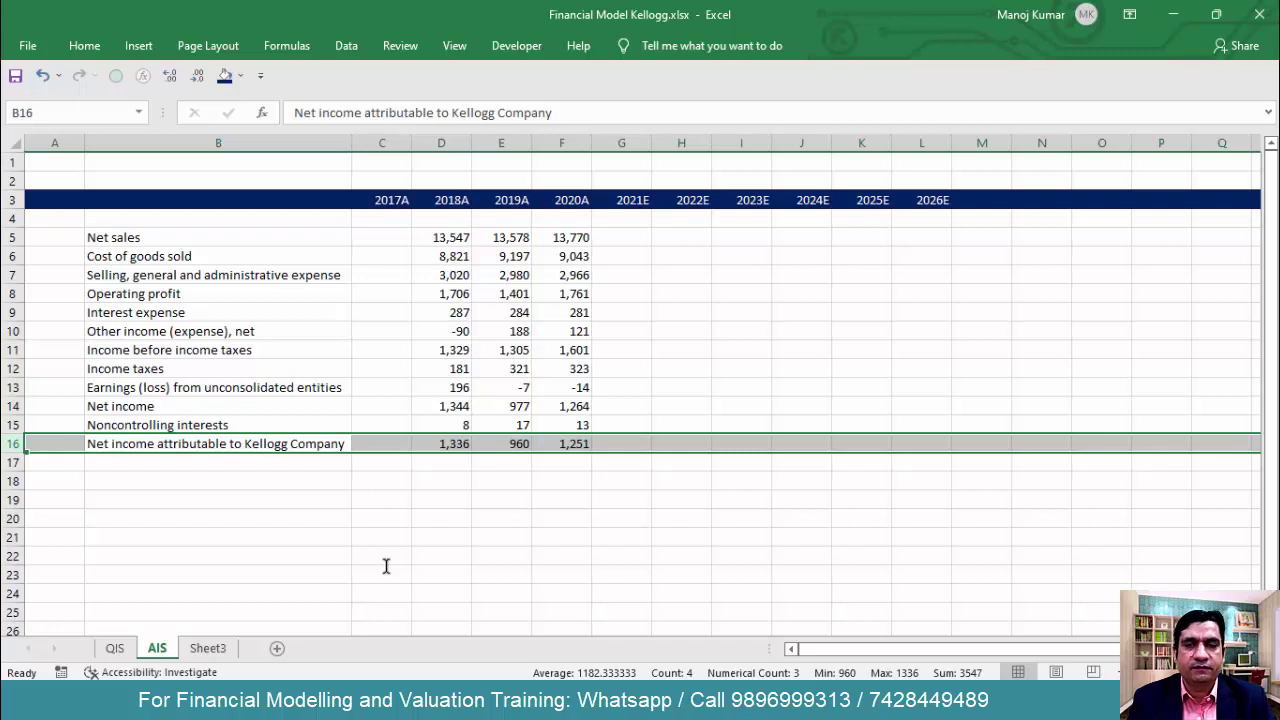
Bold the entire Operating profit row, row 8
key("Right")
key("Right")
key("ctrl+Up")
key("Down")
key("Down")
key("Down")
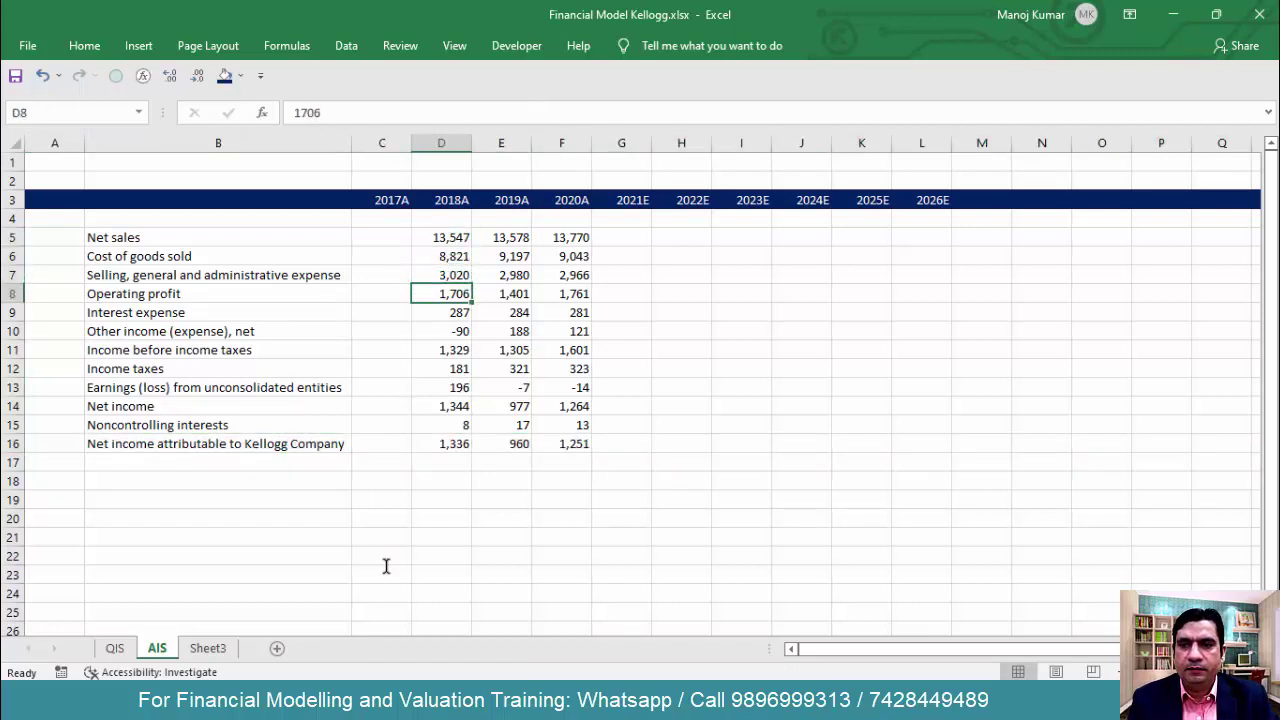
key("shift+space")
key("ctrl+b")
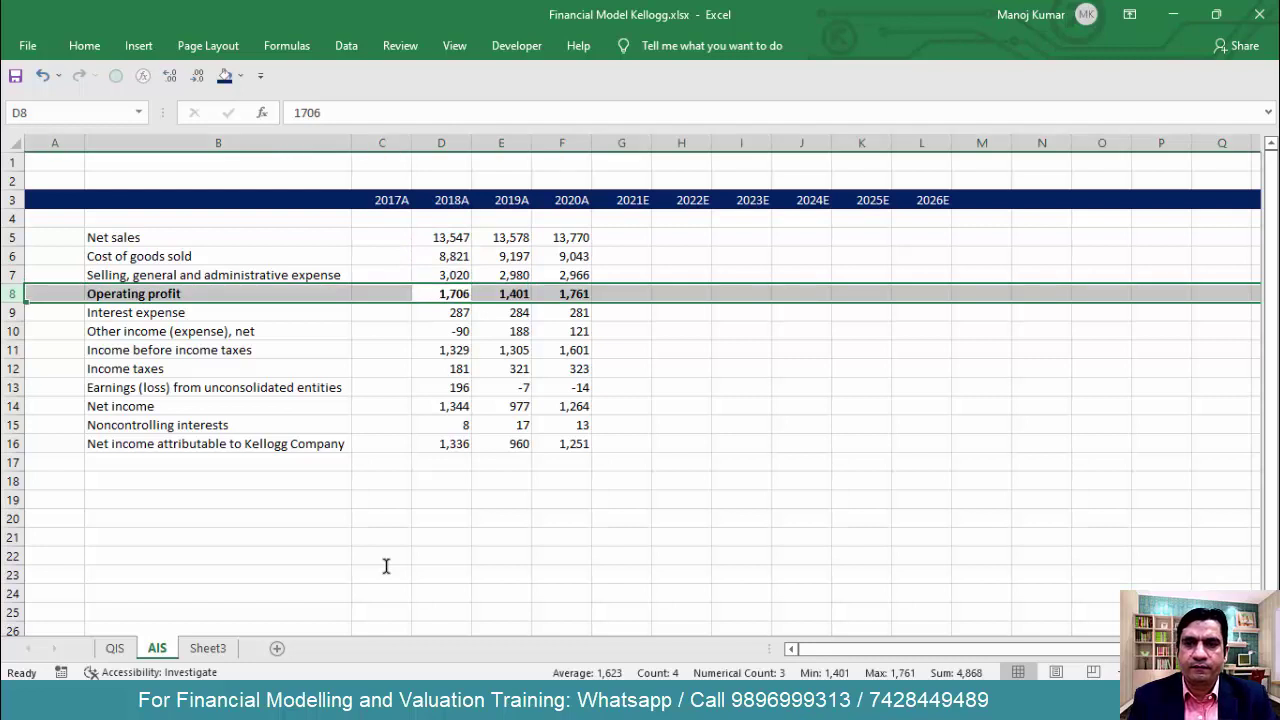
Replace the 2018 Operating profit in D8 with the formula =D5-D6-D7
key("Right")
key("Left")
key("F2")
type("=")
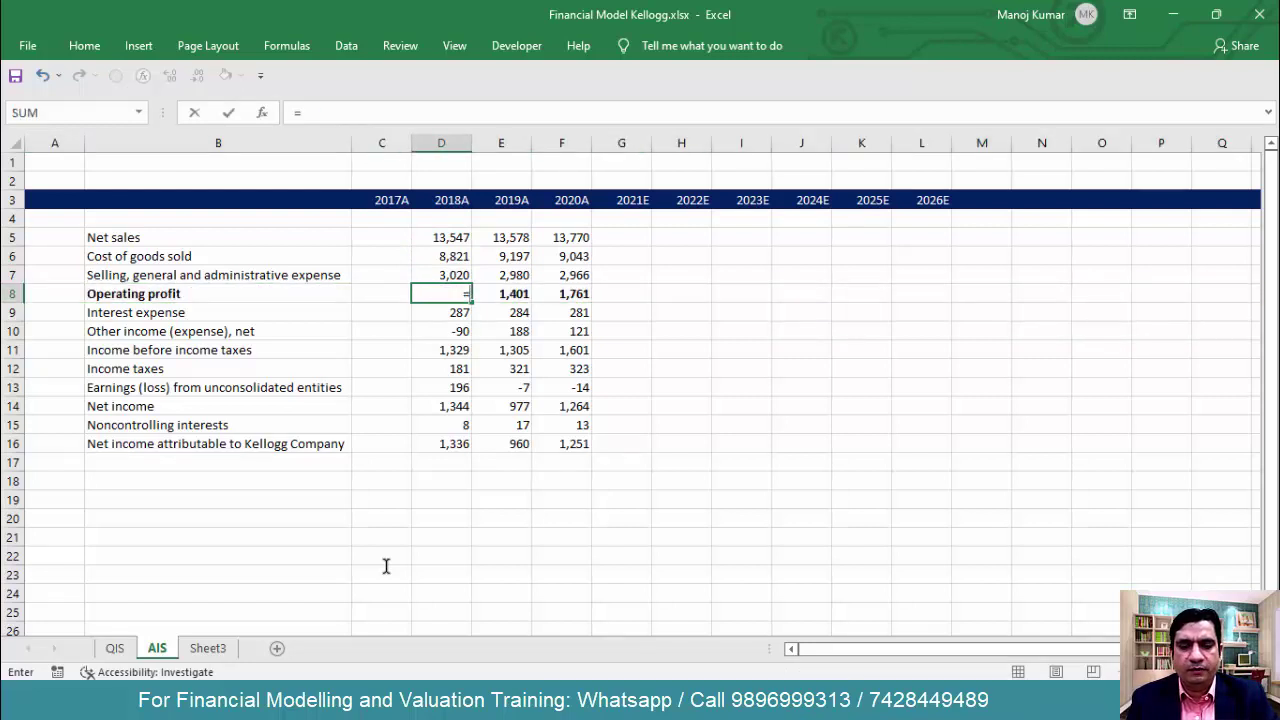
key("Up")
key("Up")
key("Up")
type("-")
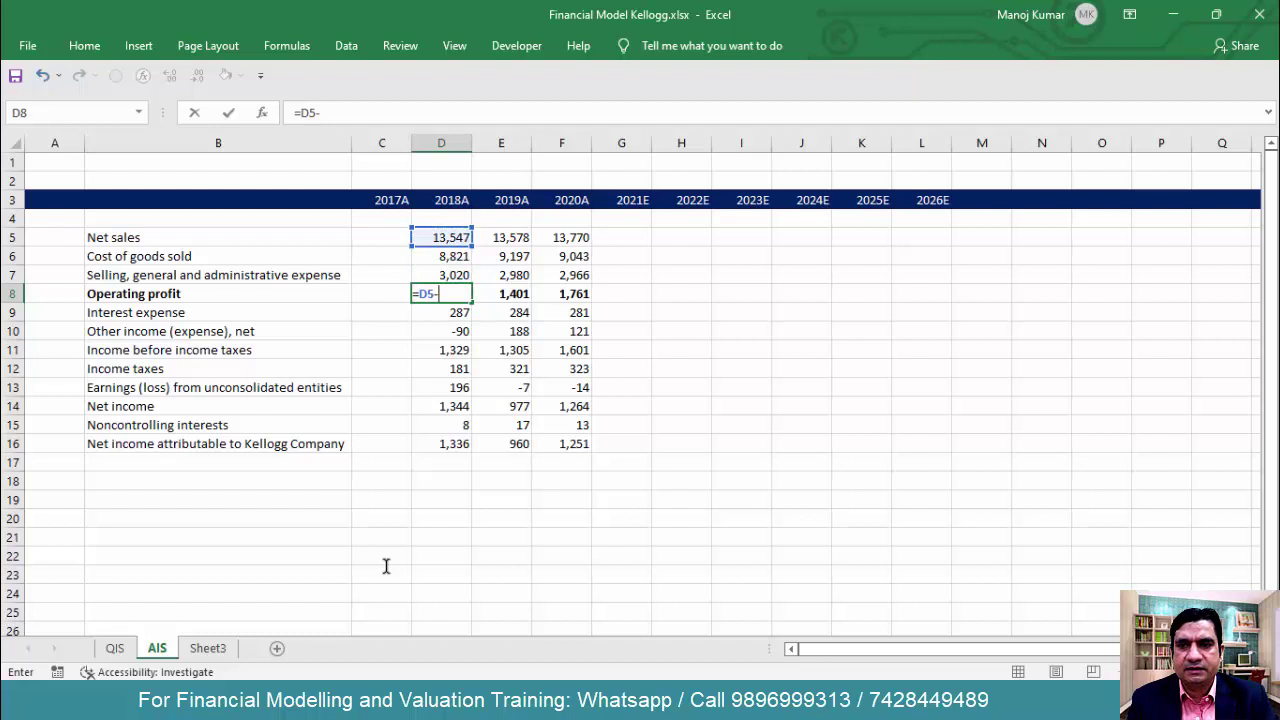
key("Up")
key("Up")
type("-")
key("Up")
key("Return")
key("Up")
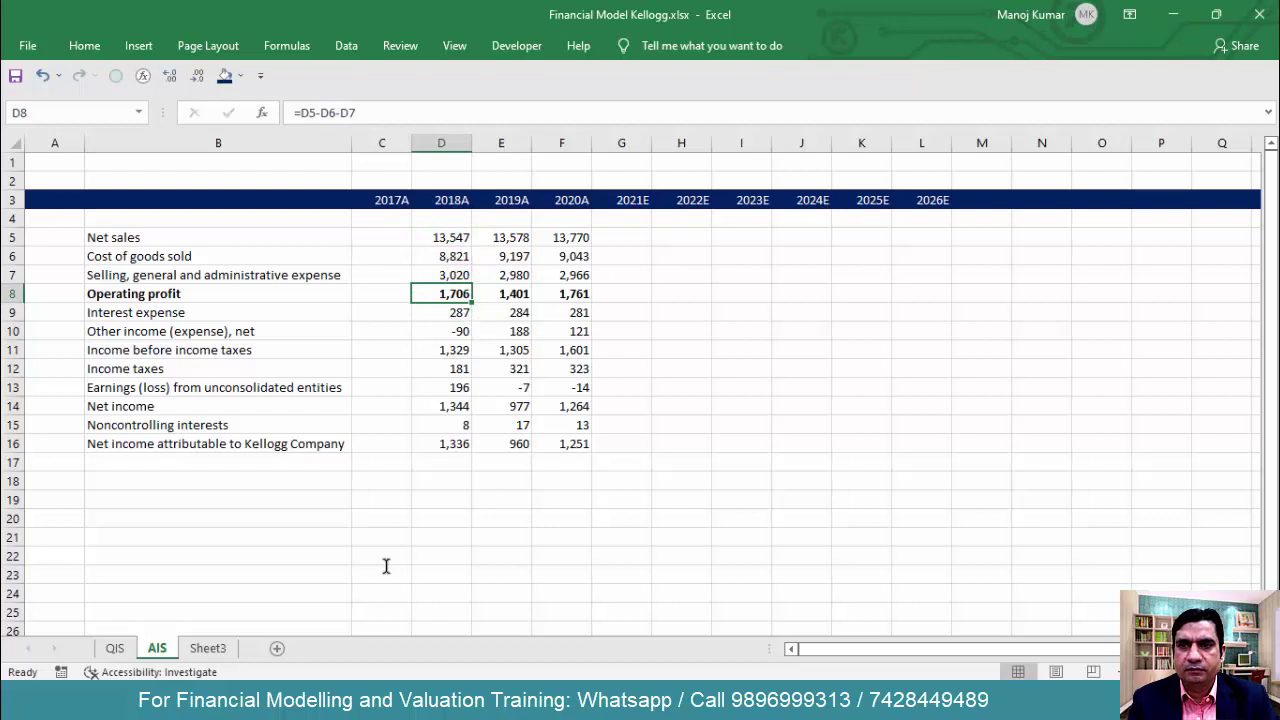
key("ctrl+c")
key("ctrl+alt+v")
key("v")
key("Return")
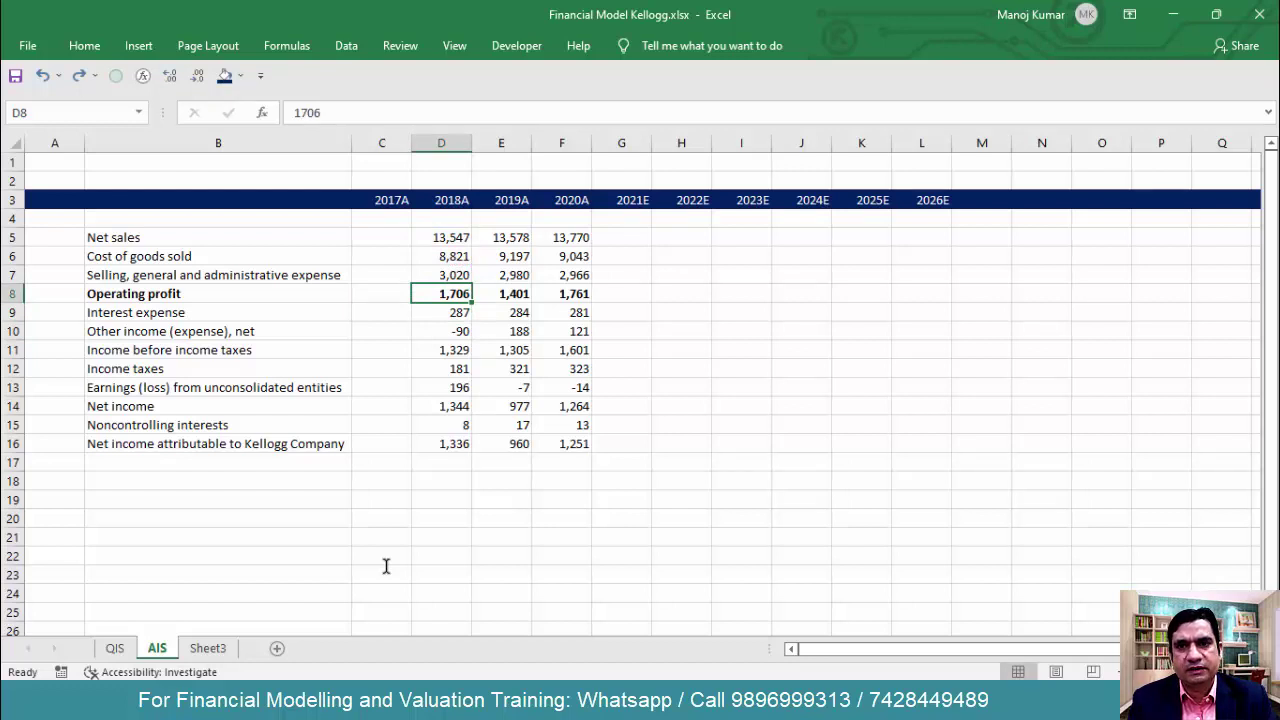
key("ctrl+z")
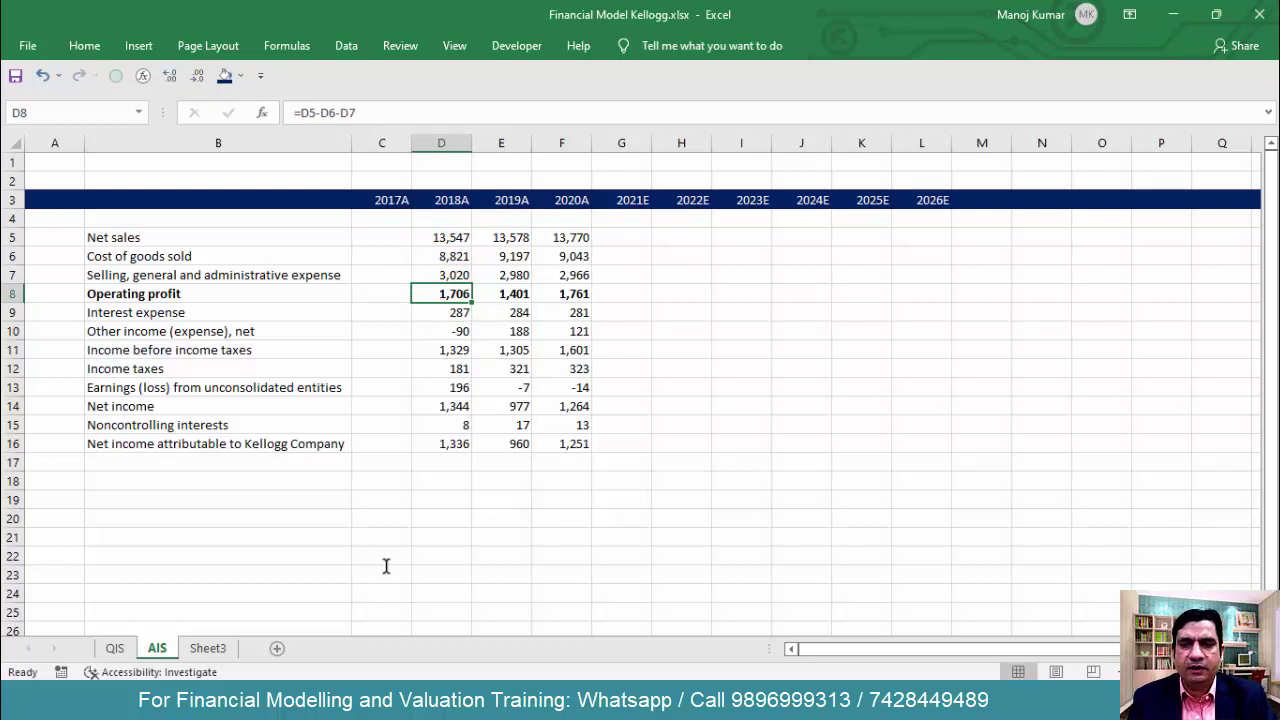
Copy the Operating profit formula from D8 across to 2019 and 2020 in E8:F8
key("shift+Right")
key("shift+Right")
key("ctrl+v")
key("Escape")
Bold the entire Income before income taxes row, row 11
key("Down")
key("Down")
key("Down")
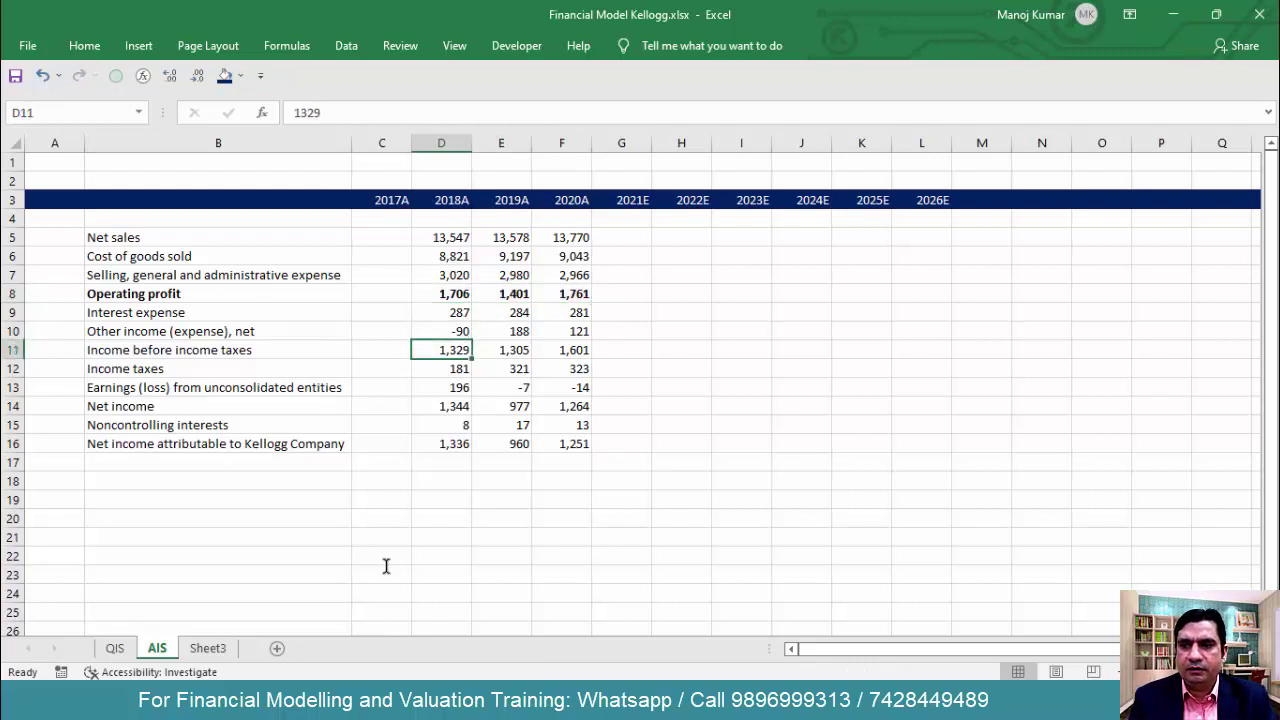
key("shift+space")
key("ctrl+b")
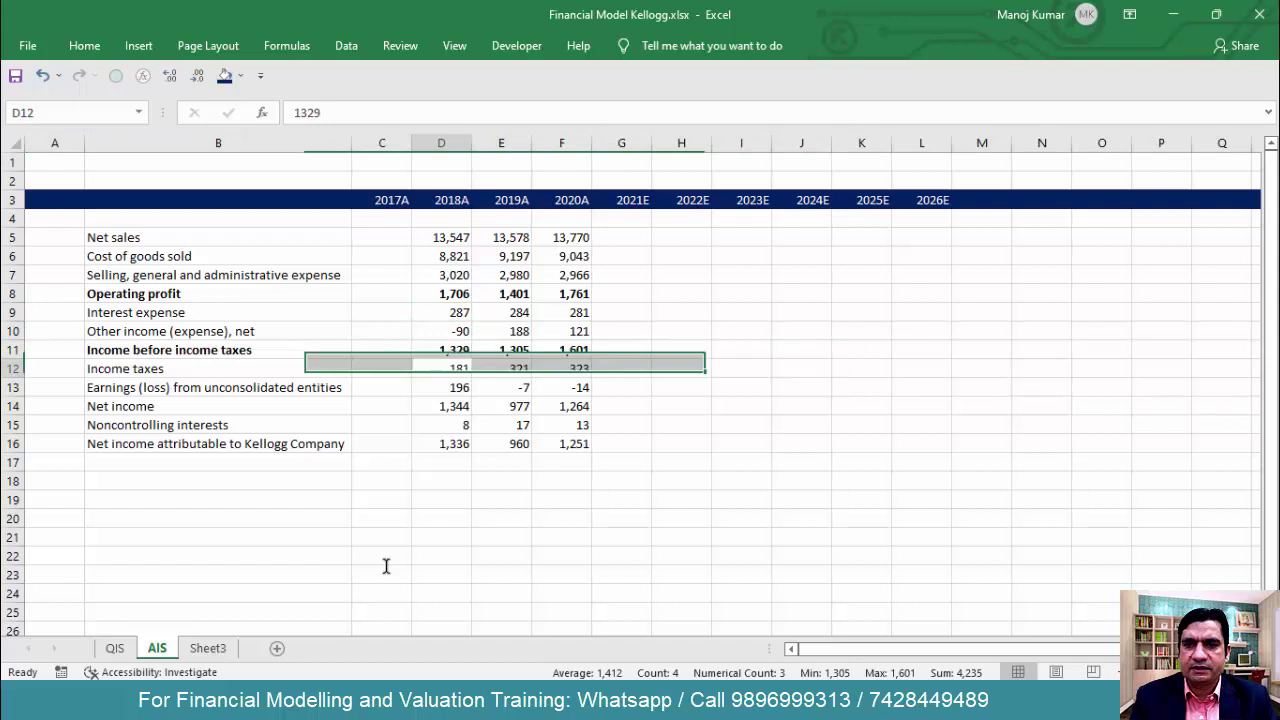
Replace the 2018 Income before income taxes in D11 with the formula =D8-D9+D10
type("=")
key("Up")
key("Up")
key("Up")
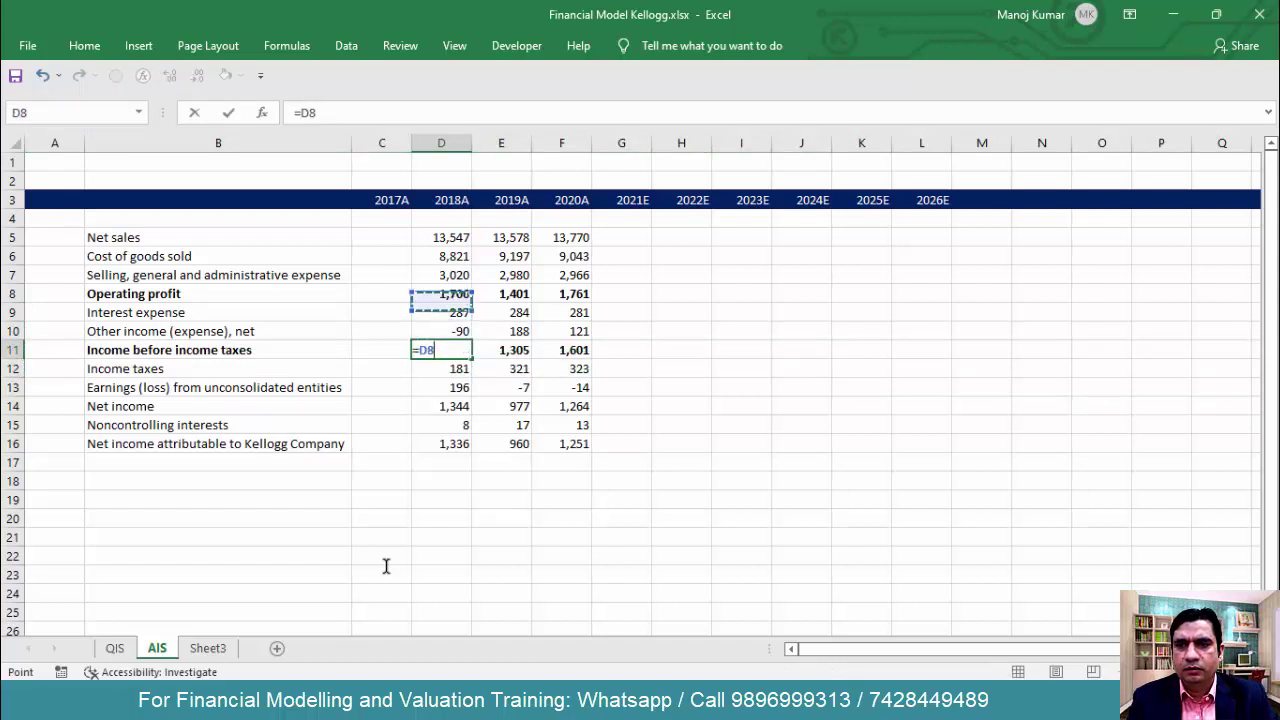
type("-")
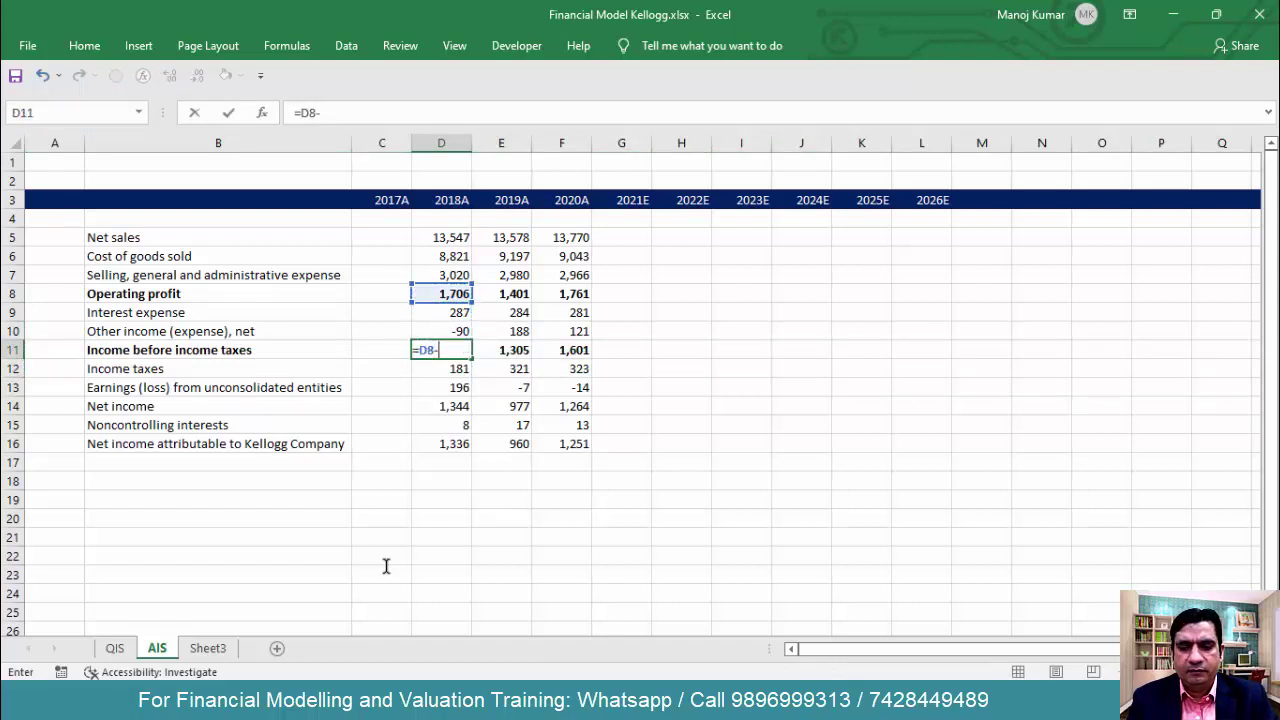
key("Up")
key("Up")
type("+")
key("Up")
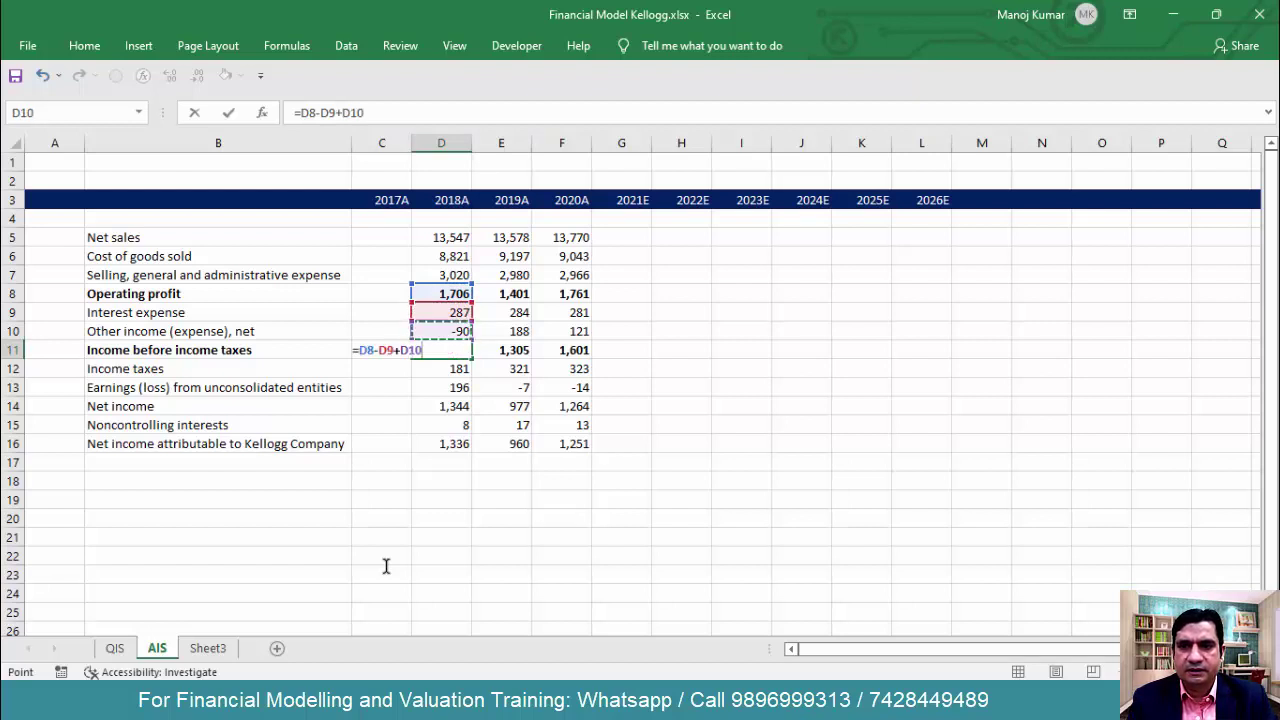
key("Return")
key("Up")
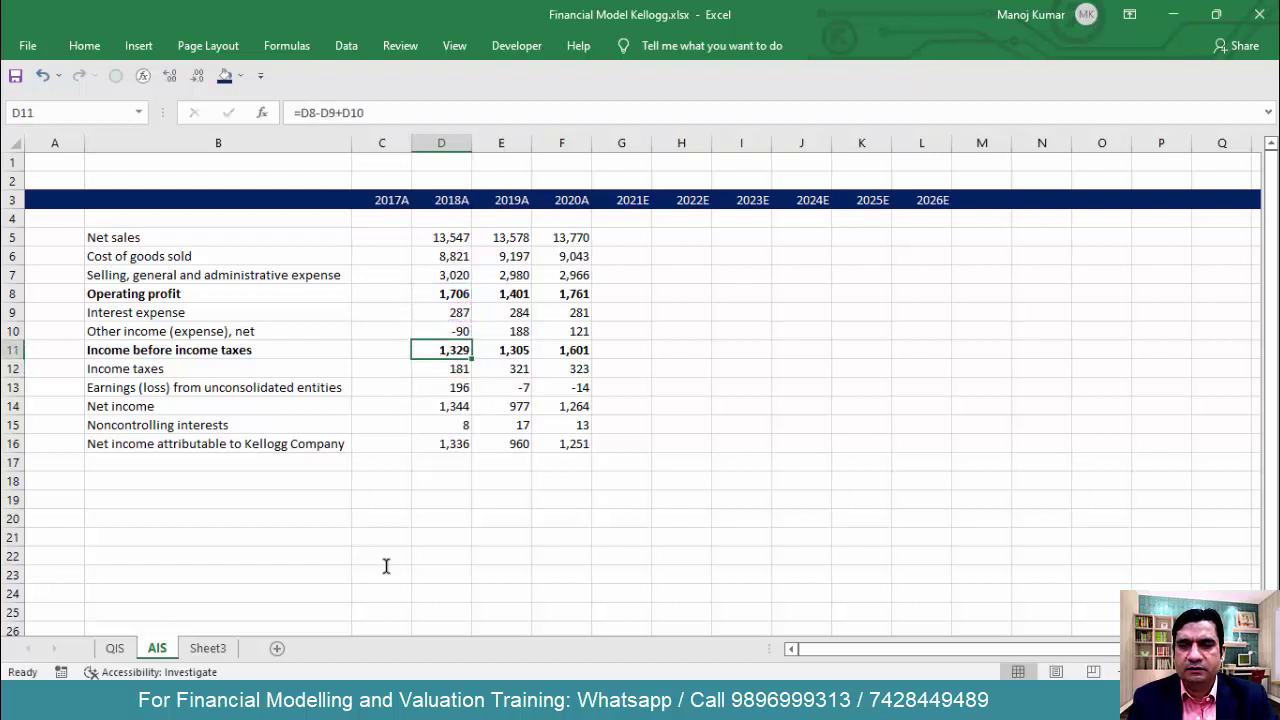
key("F2")
key("F9")
key("ctrl+Return")
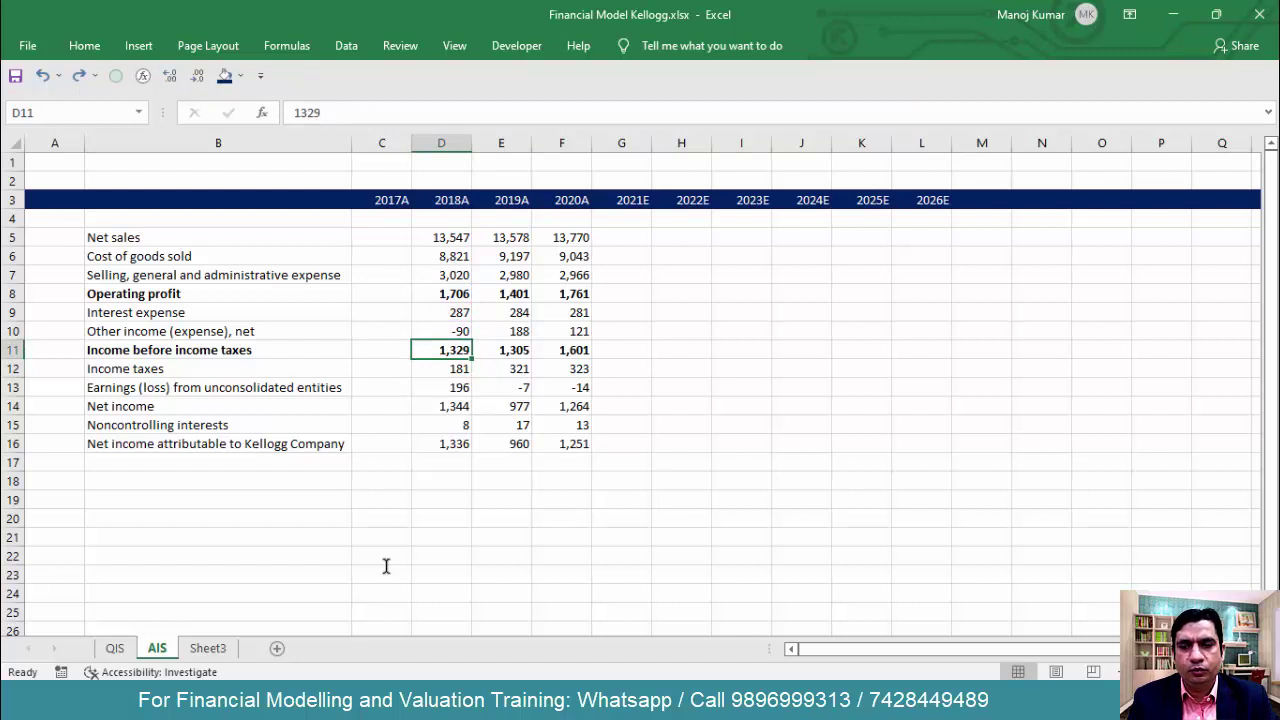
key("ctrl+z")
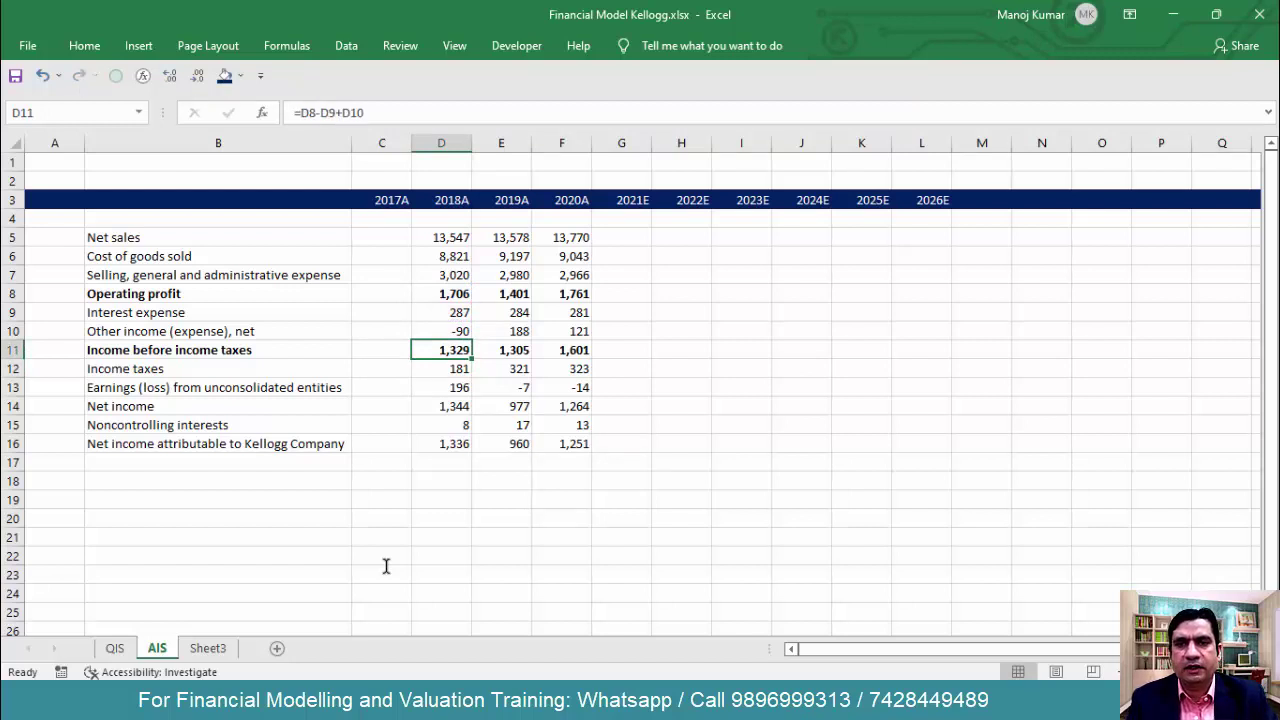
Fill the Income before income taxes formula from D11 across to 2019 and 2020 in E11:F11
key("shift+Right")
key("shift+Right")
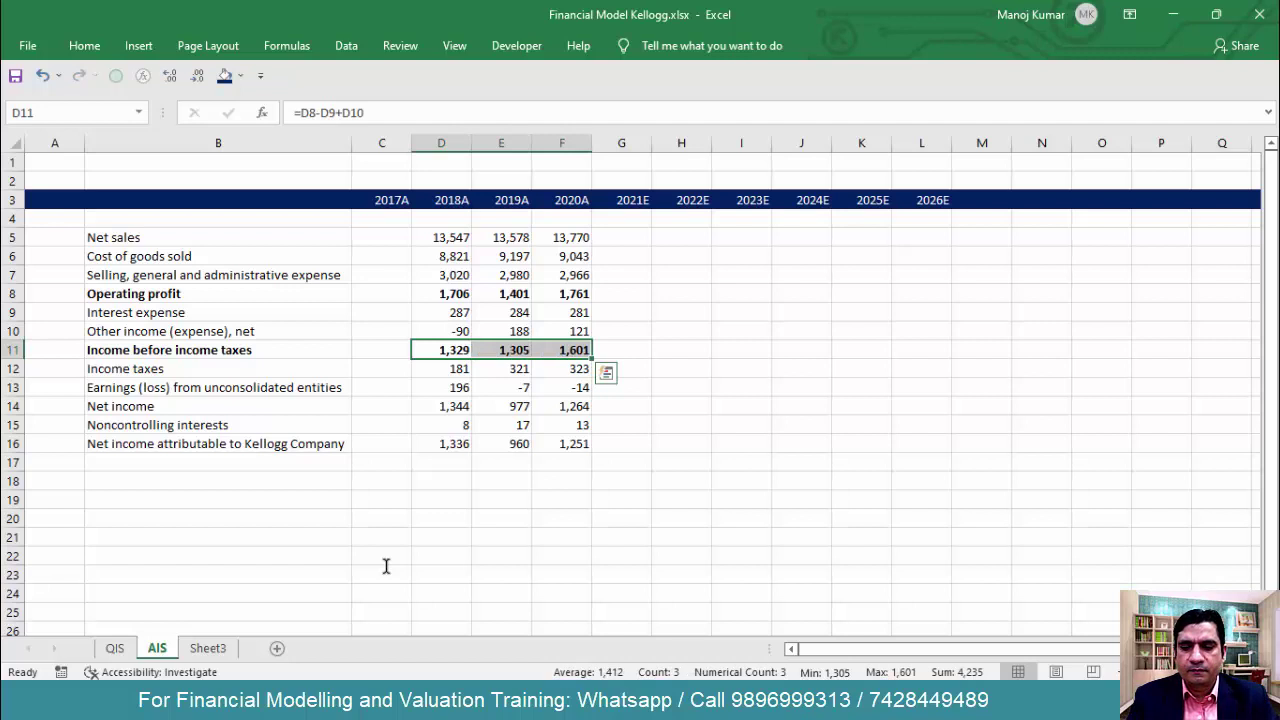
key("Down")
key("Down")
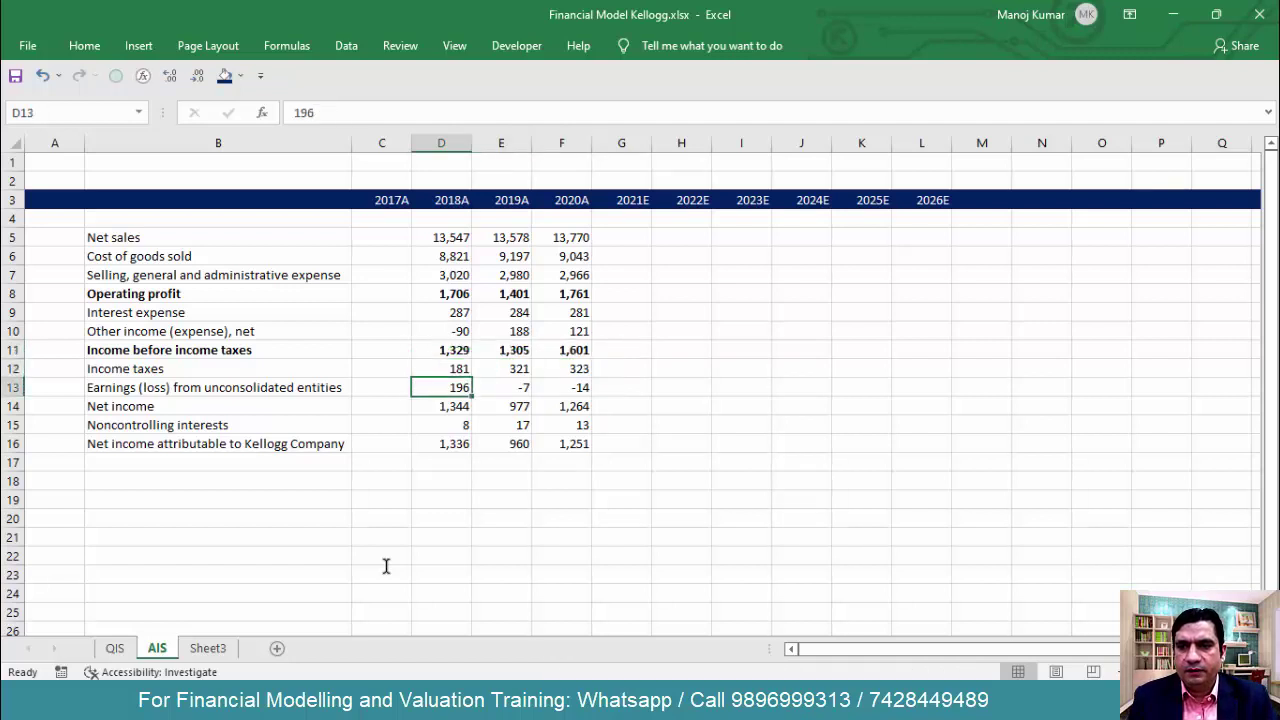
Bold the entire Net income row, row 14
key("Down")
key("shift+space")
key("ctrl+b")
Replace the 2018 Net income in D14 with the formula =D11-D12+D13
key("Down")
key("Up")
key("F2")
key("BackSpace")
key("BackSpace")
key("BackSpace")
key("BackSpace")
type("=")
key("Up")
key("Up")
key("Up")
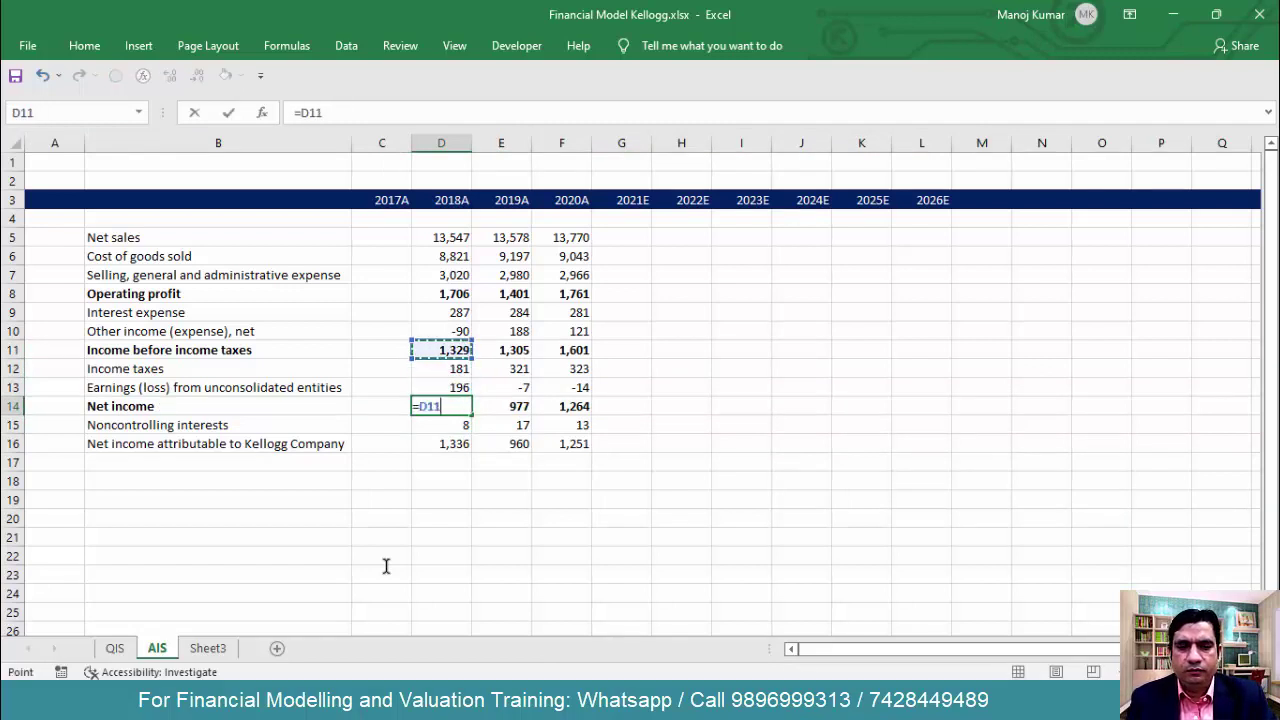
type("-")
key("Up")
key("Up")
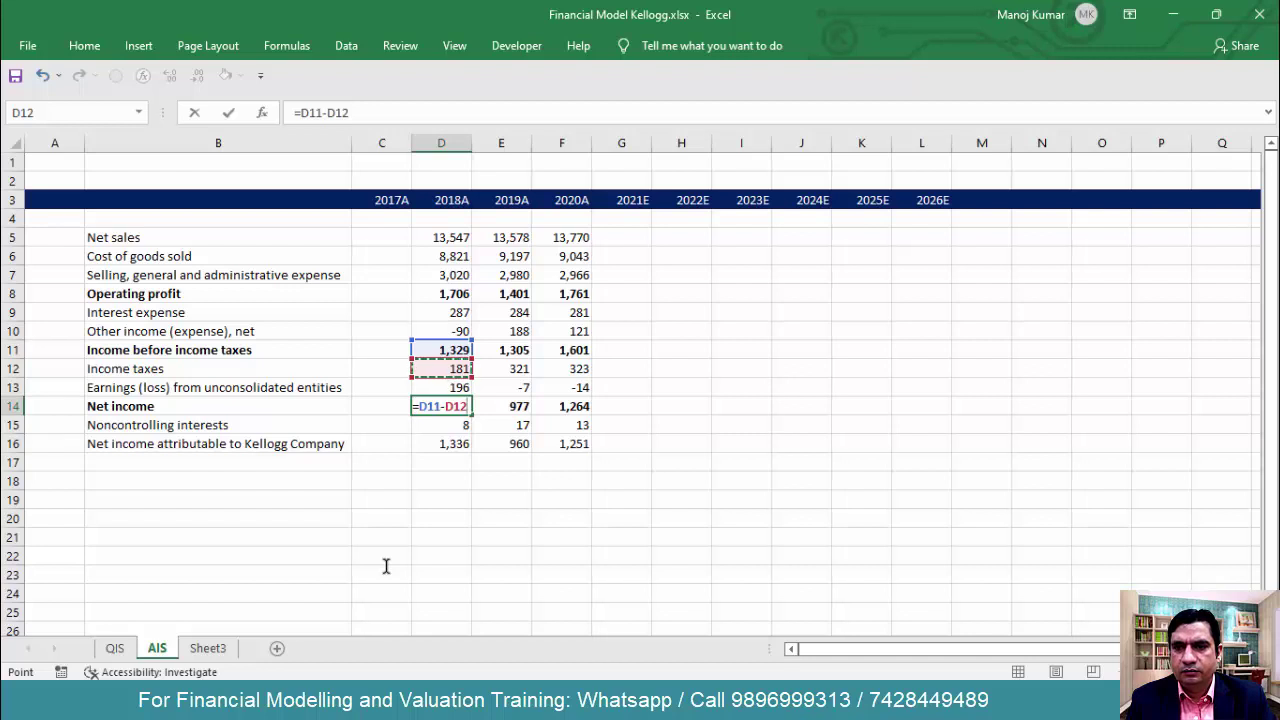
type("+")
key("Up")
key("Return")
key("Up")
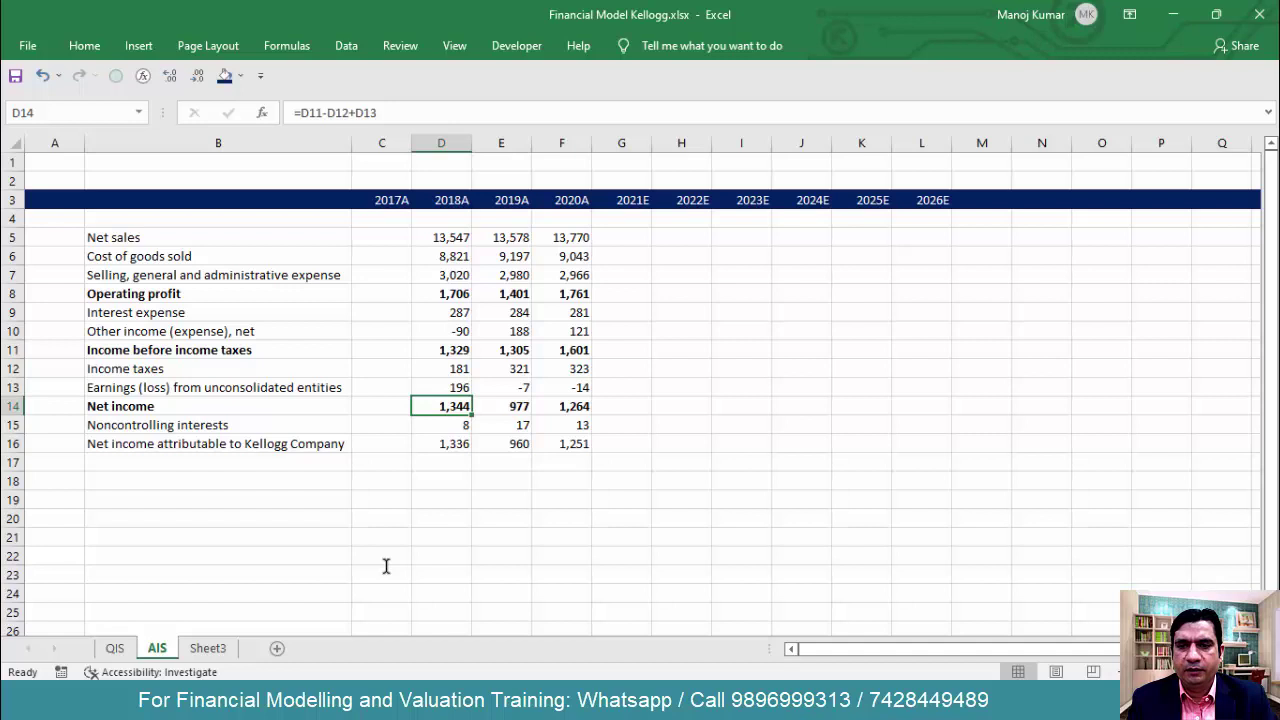
Fill the Net income formula from D14 across to E14:F14 and check the formula in F14
key("shift+Right")
key("shift+Right")
key("ctrl+r")
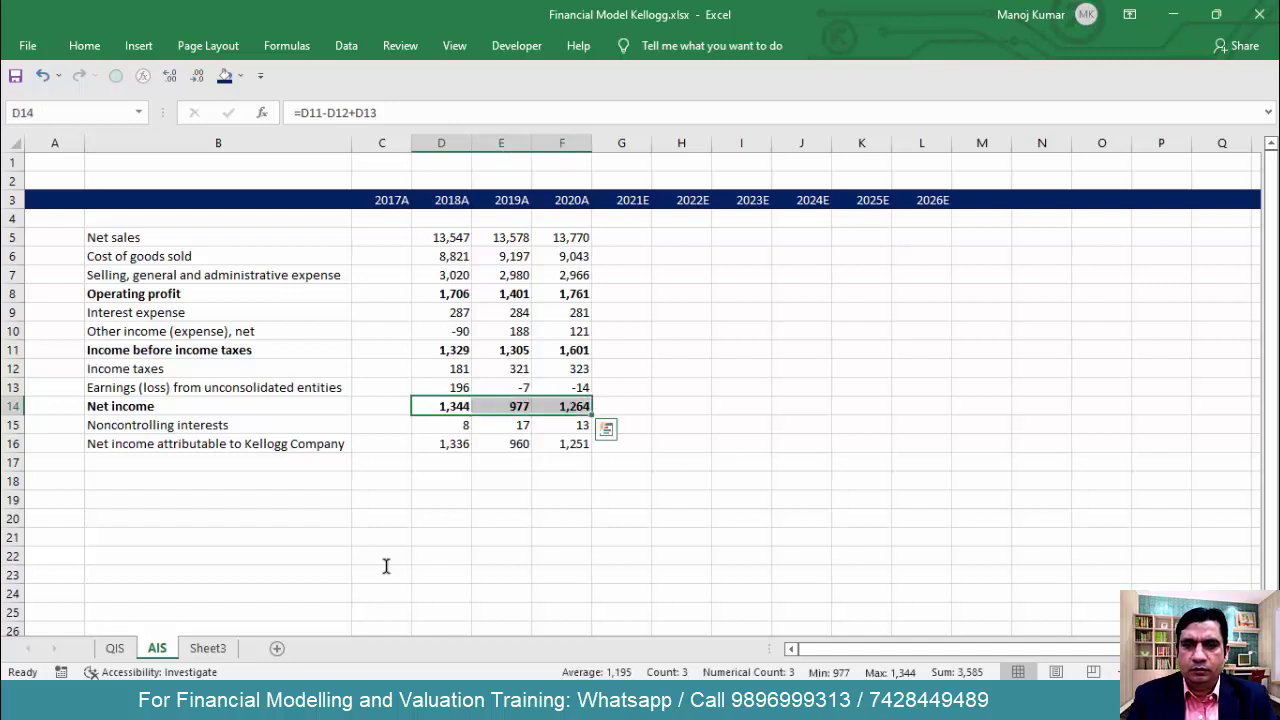
key("Right")
key("Right")
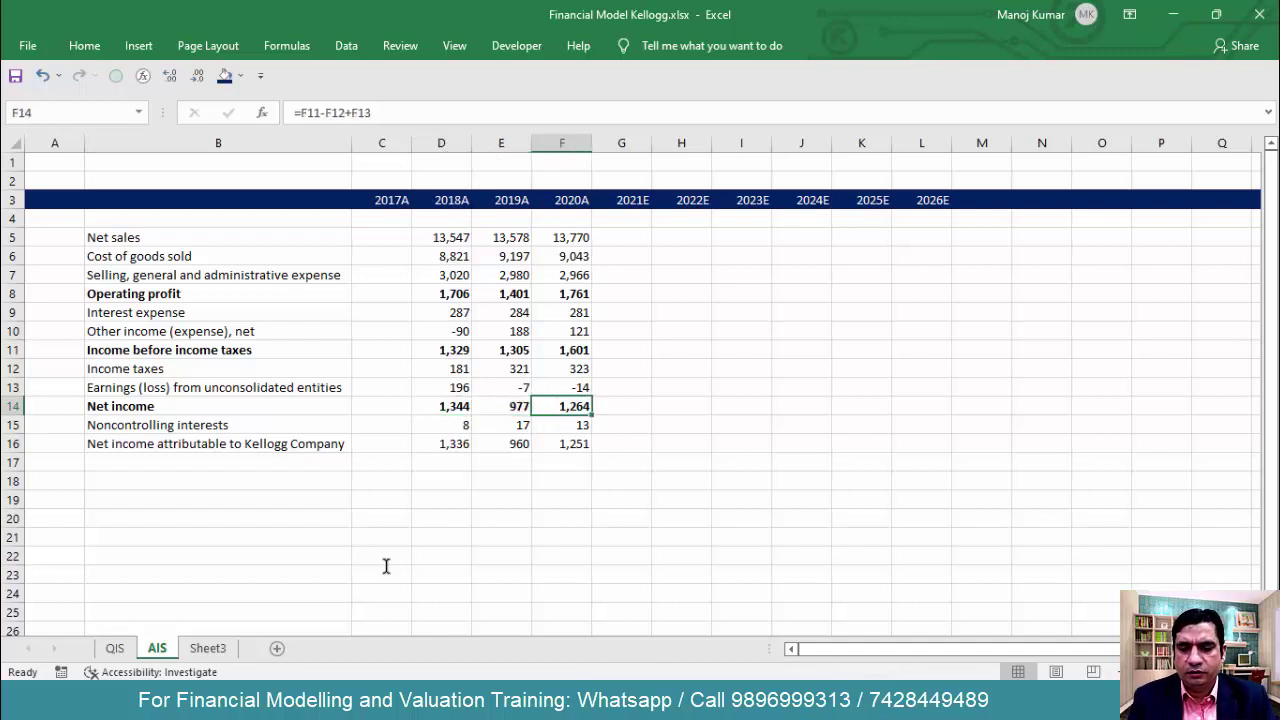
key("F2")
key("Escape")
Replace the 2018 Net income attributable to Kellogg Company in D16 with the formula =D14-D15
key("Down")
key("Left")
key("Left")
key("Down")
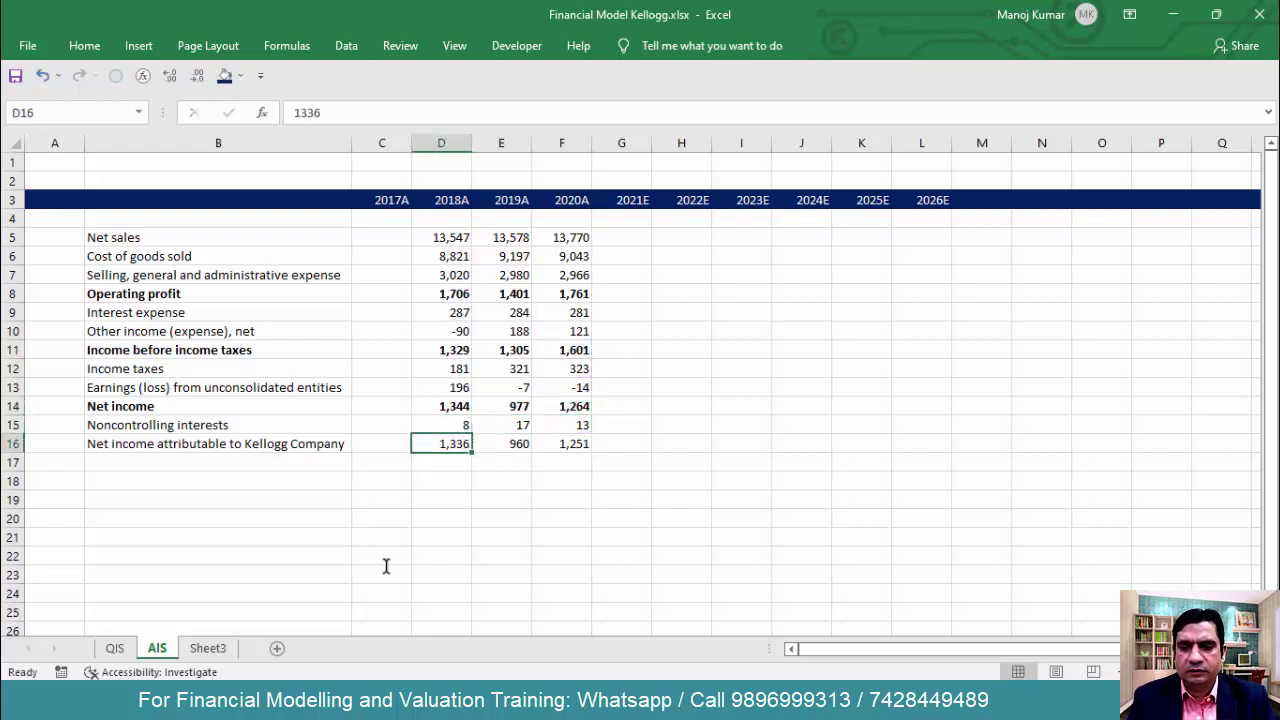
type("=")
key("Up")
key("Up")
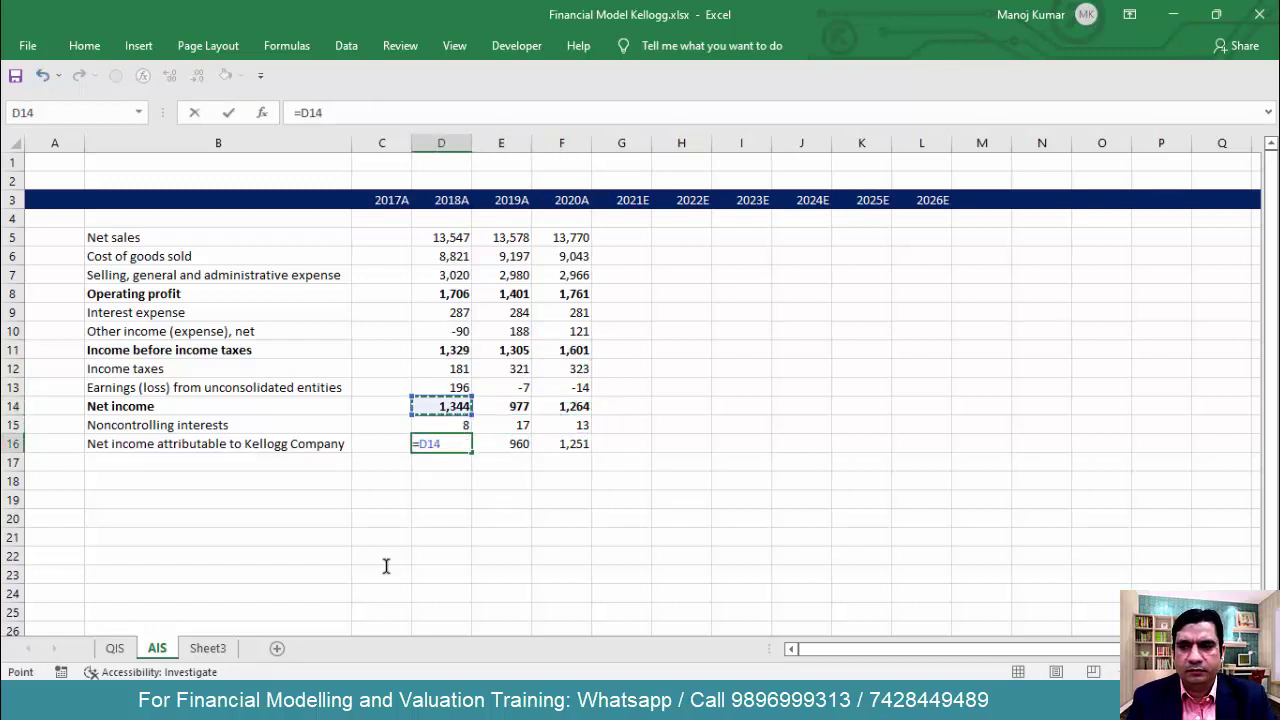
type("-")
key("Down")
key("Return")
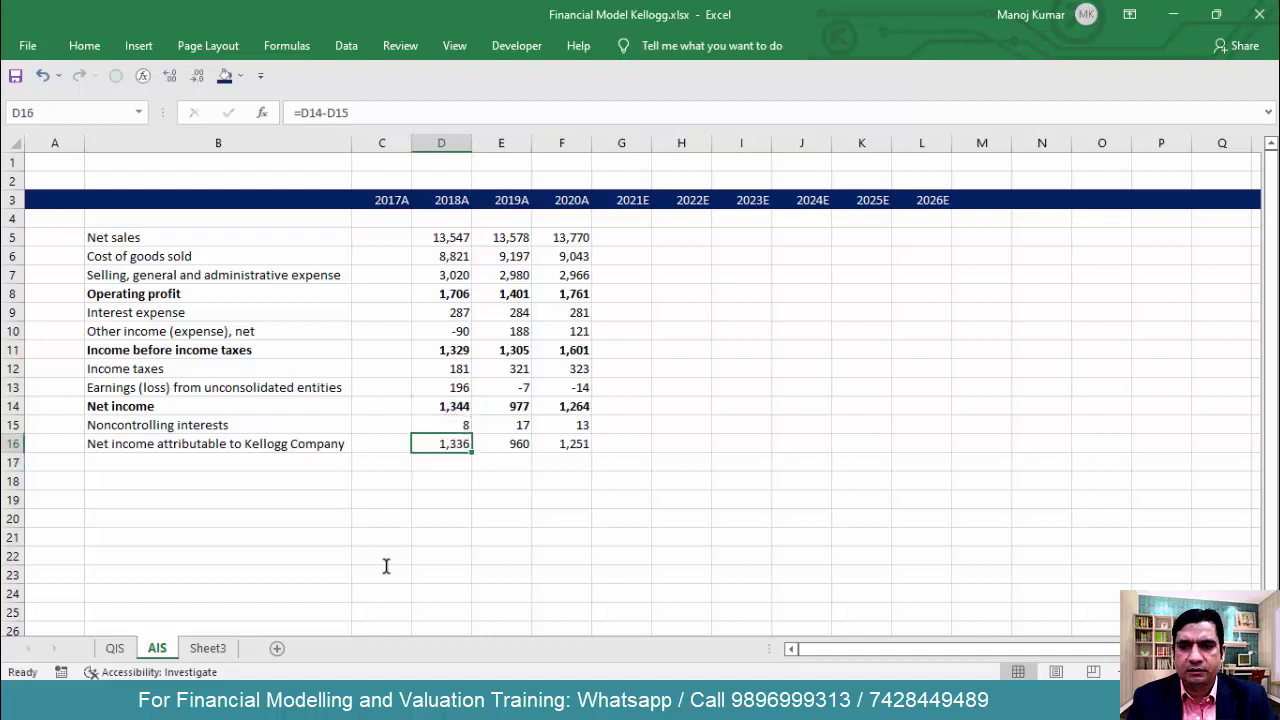
Fill the Net income attributable to Kellogg Company formula from D16 across to E16:F16
key("shift+Right")
key("shift+Right")
key("ctrl+b")
Bold the entire Net income attributable to Kellogg Company row, row 16
key("shift+space")
key("ctrl+b")
key("ctrl+b")
Select only the constants within the income statement figures D5:F16 using Go To Special
key("Up")
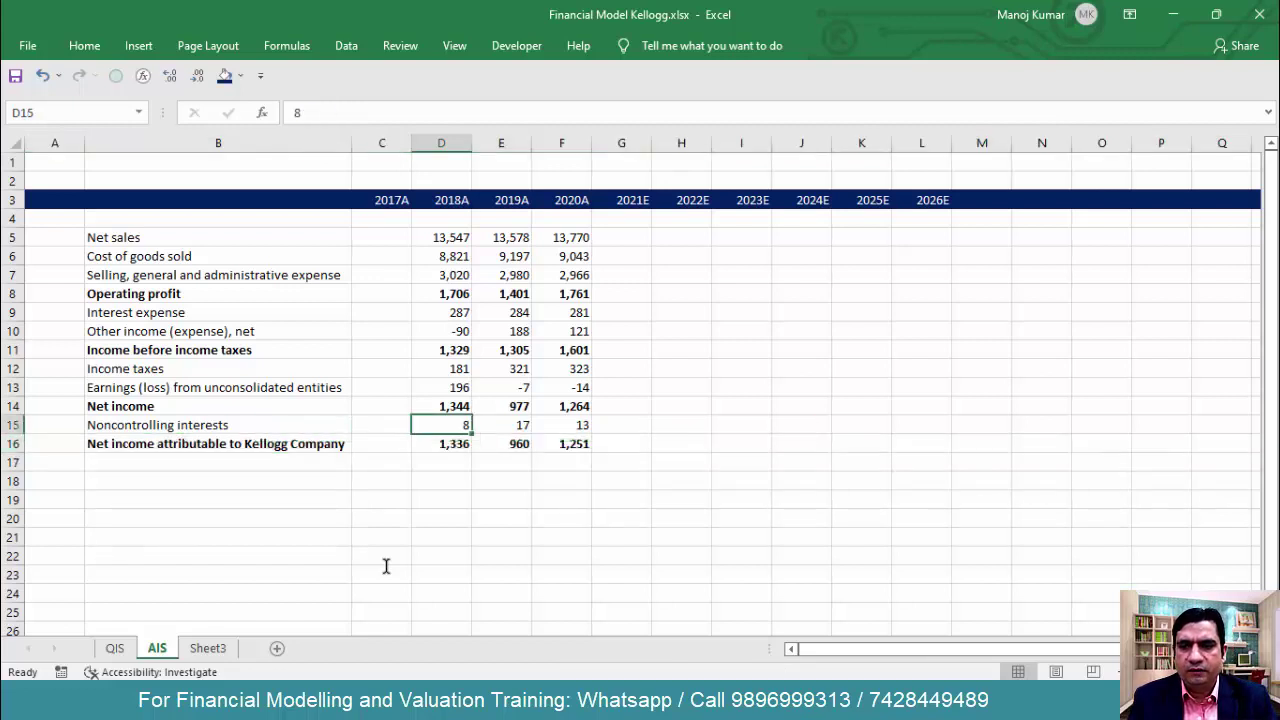
key("ctrl+Up")
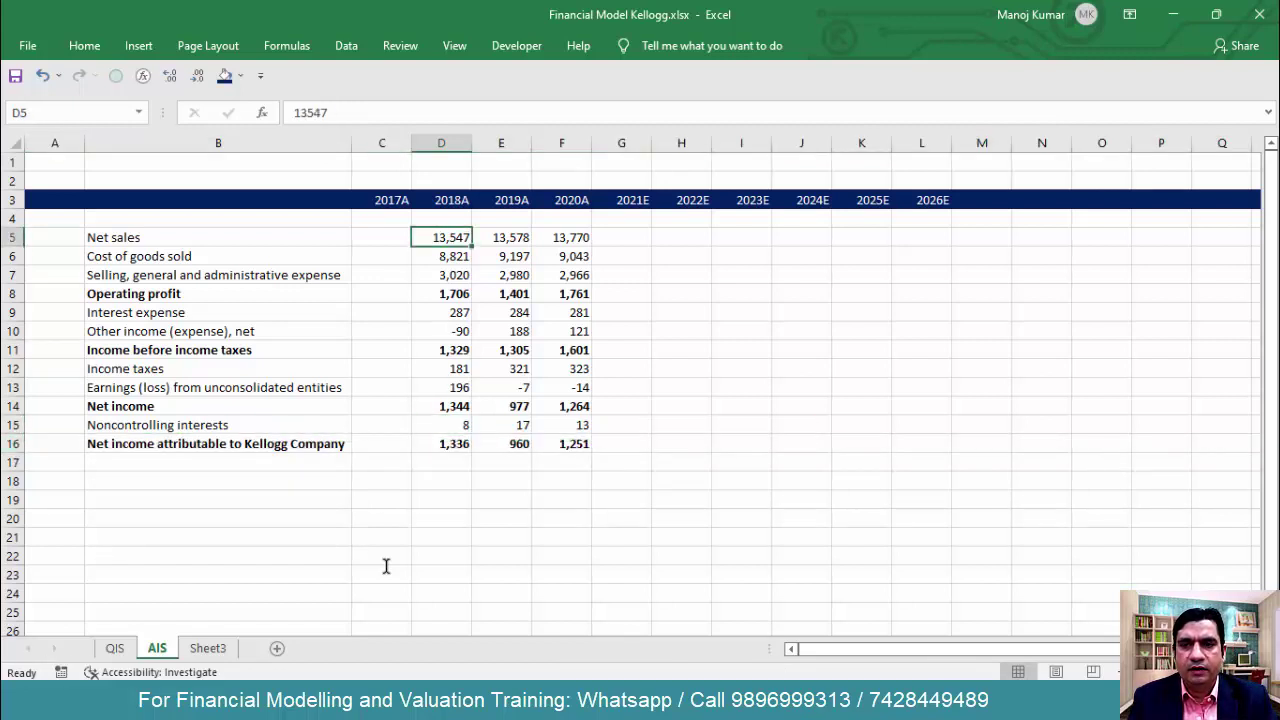
key("ctrl+shift+Right")
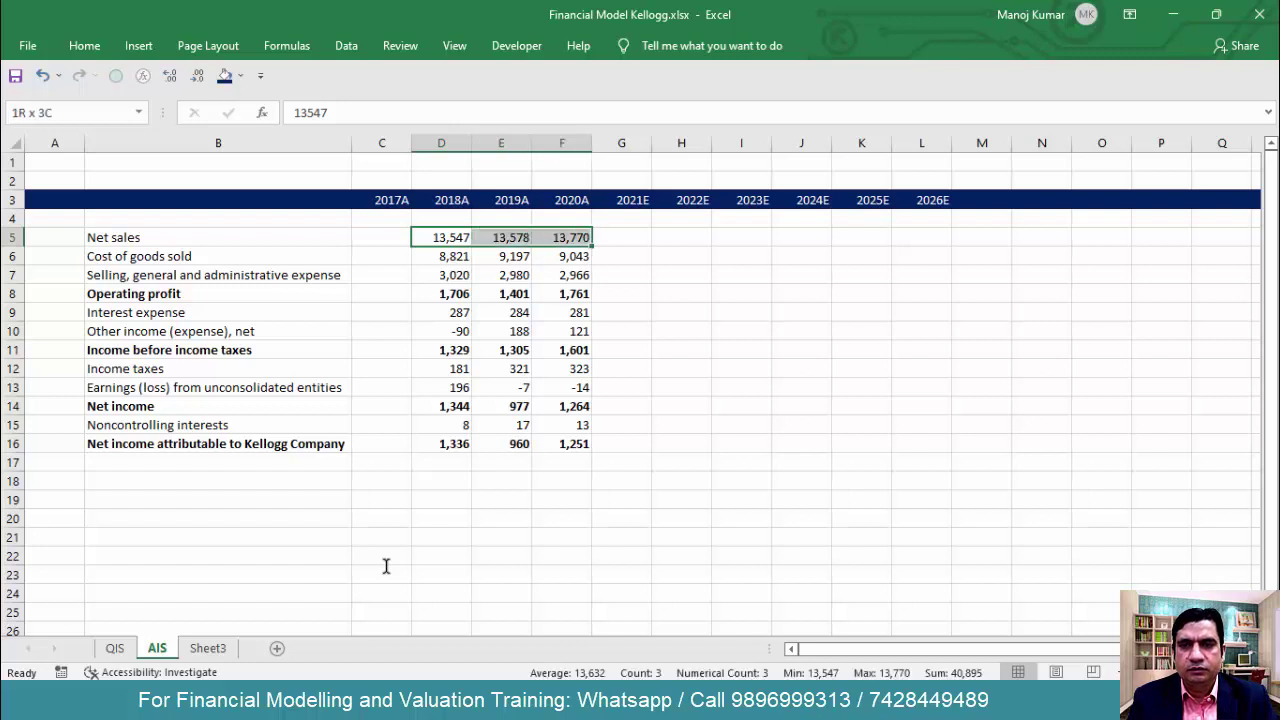
key("ctrl+shift+Down")
key("F5")
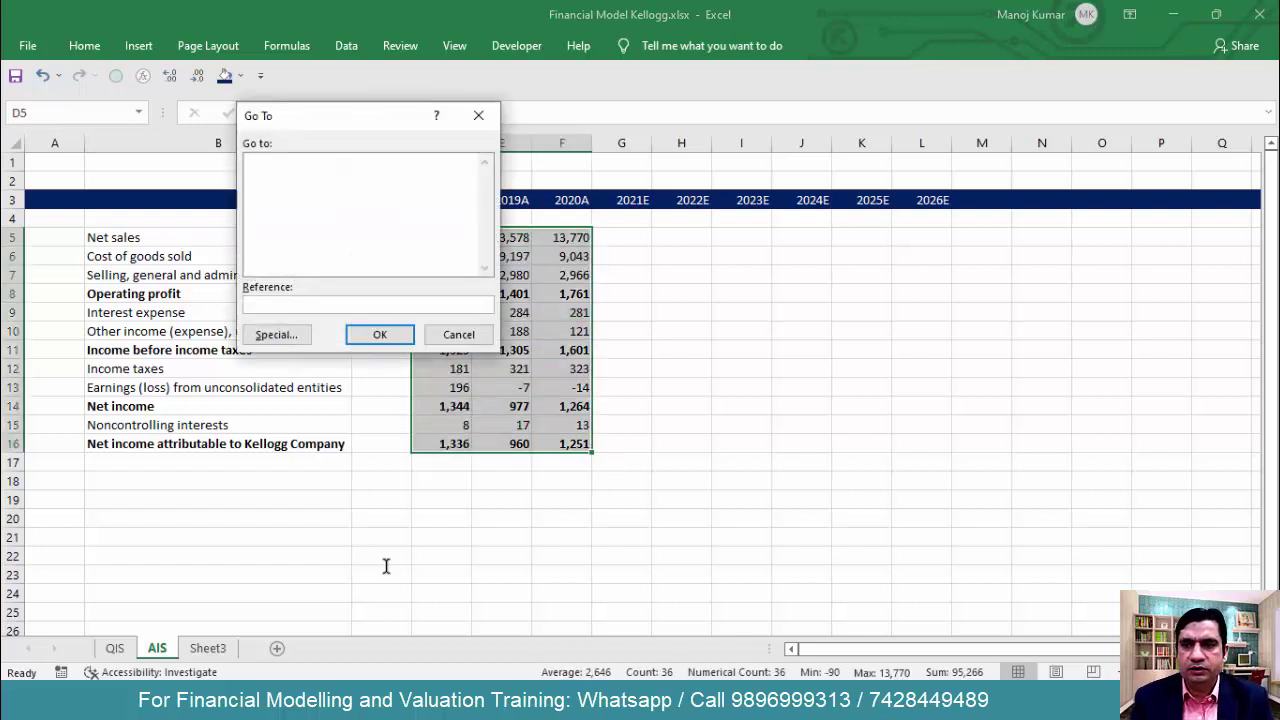
left_click(286, 336)
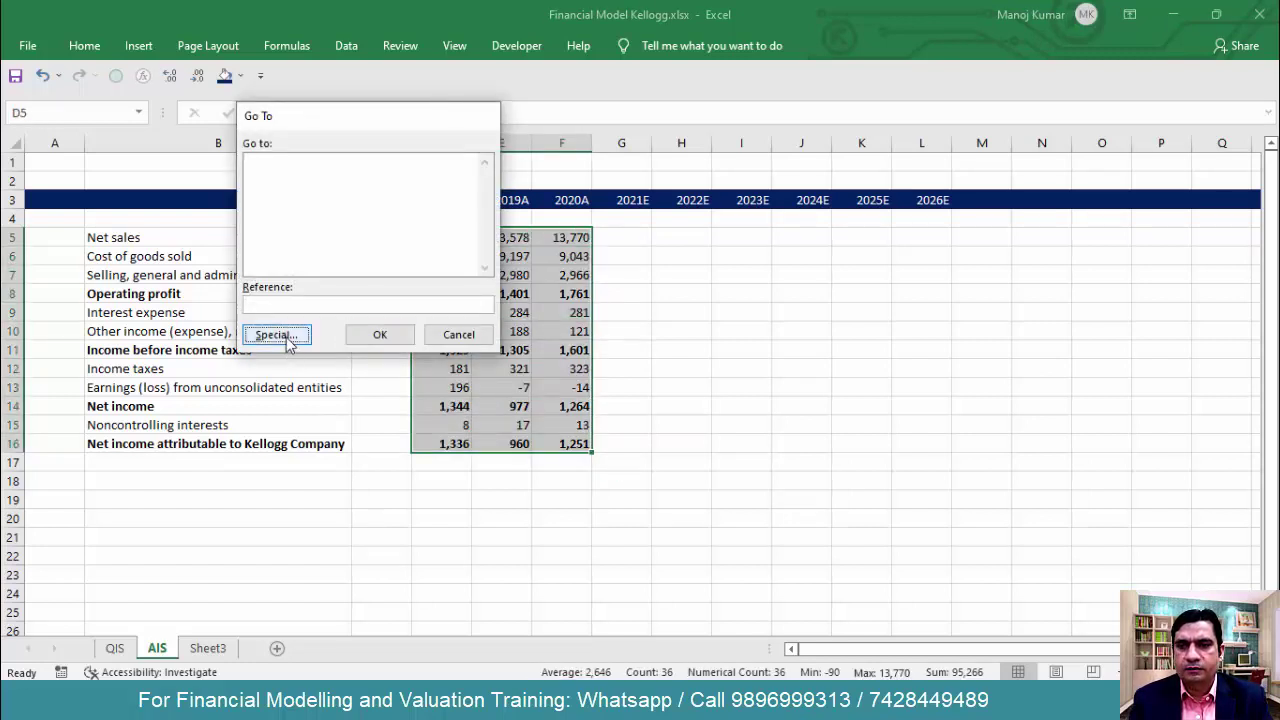
left_click(264, 154)
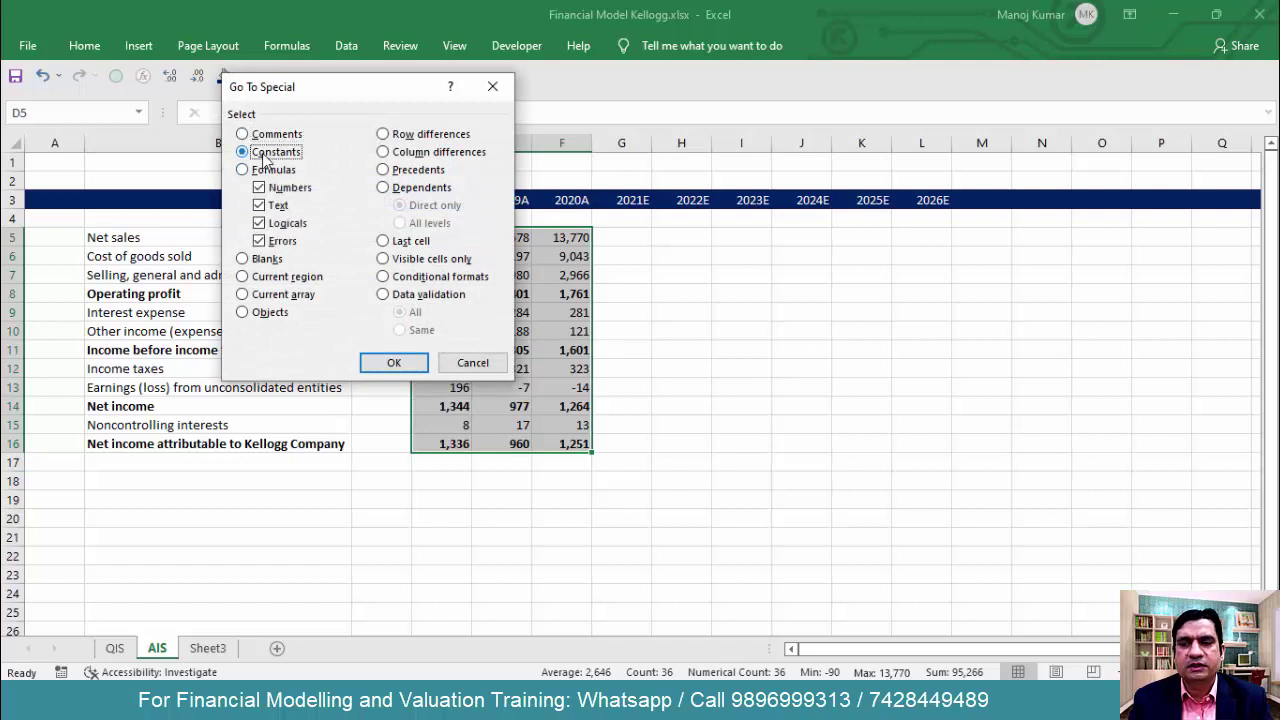
left_click_drag(330, 87, 838, 231)
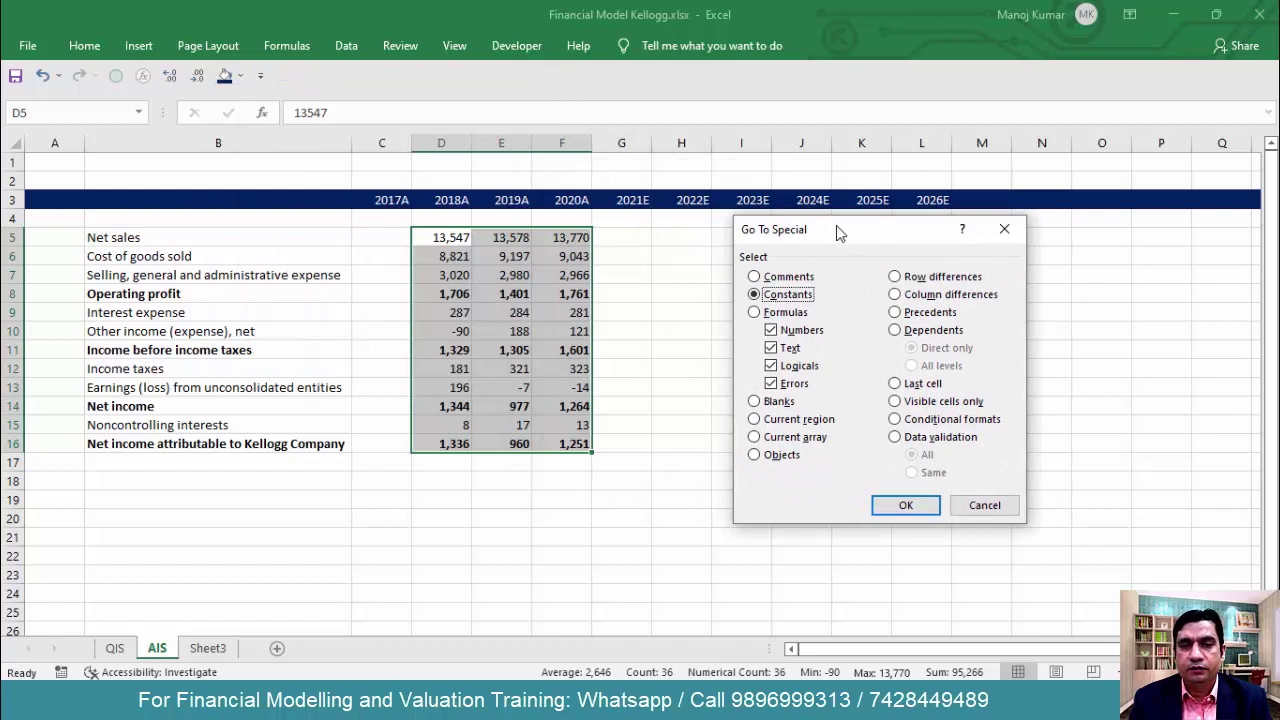
left_click(904, 507)
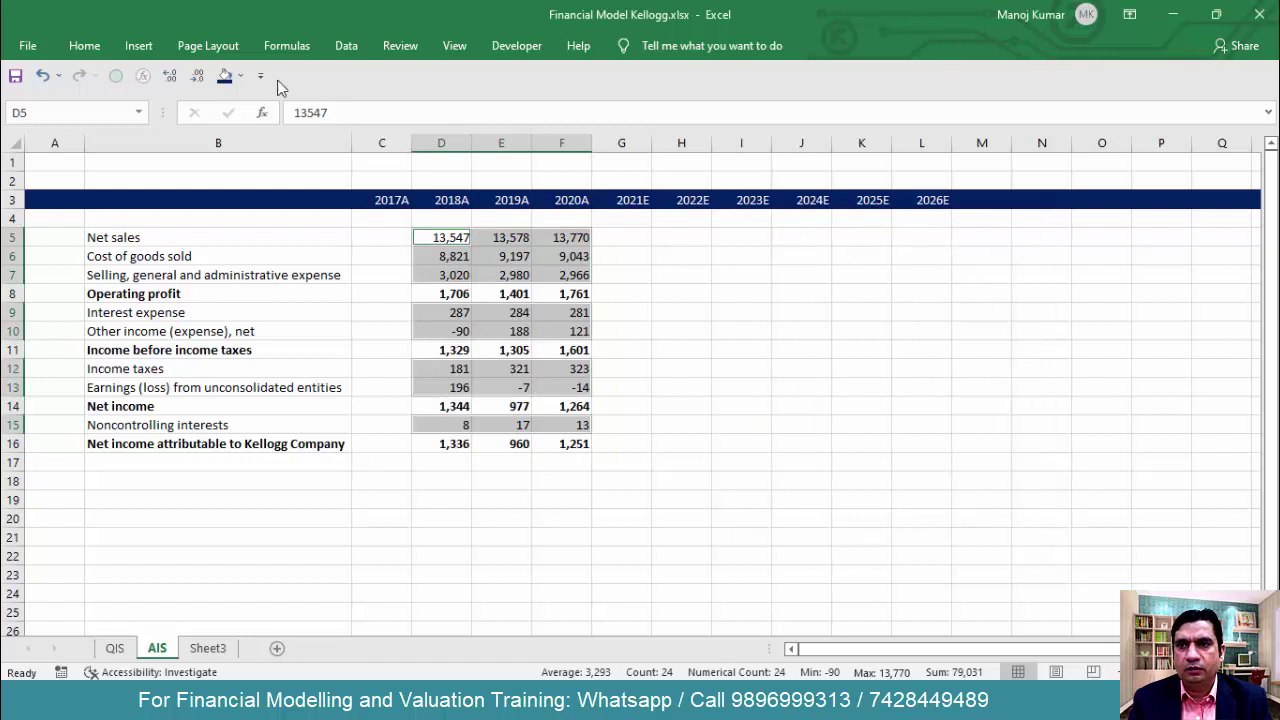
Set the font colour of the selected hardcoded income statement figures in D5:F16 to the standard Blue
left_click(86, 47)
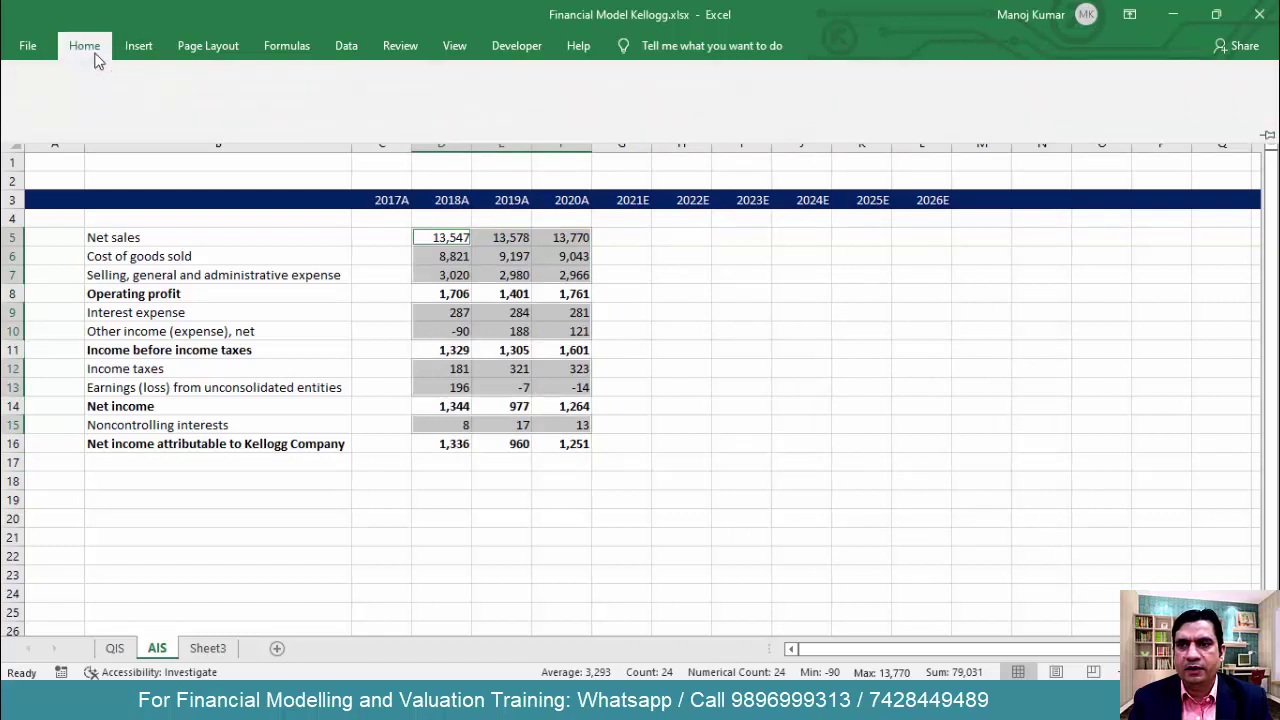
left_click(294, 110)
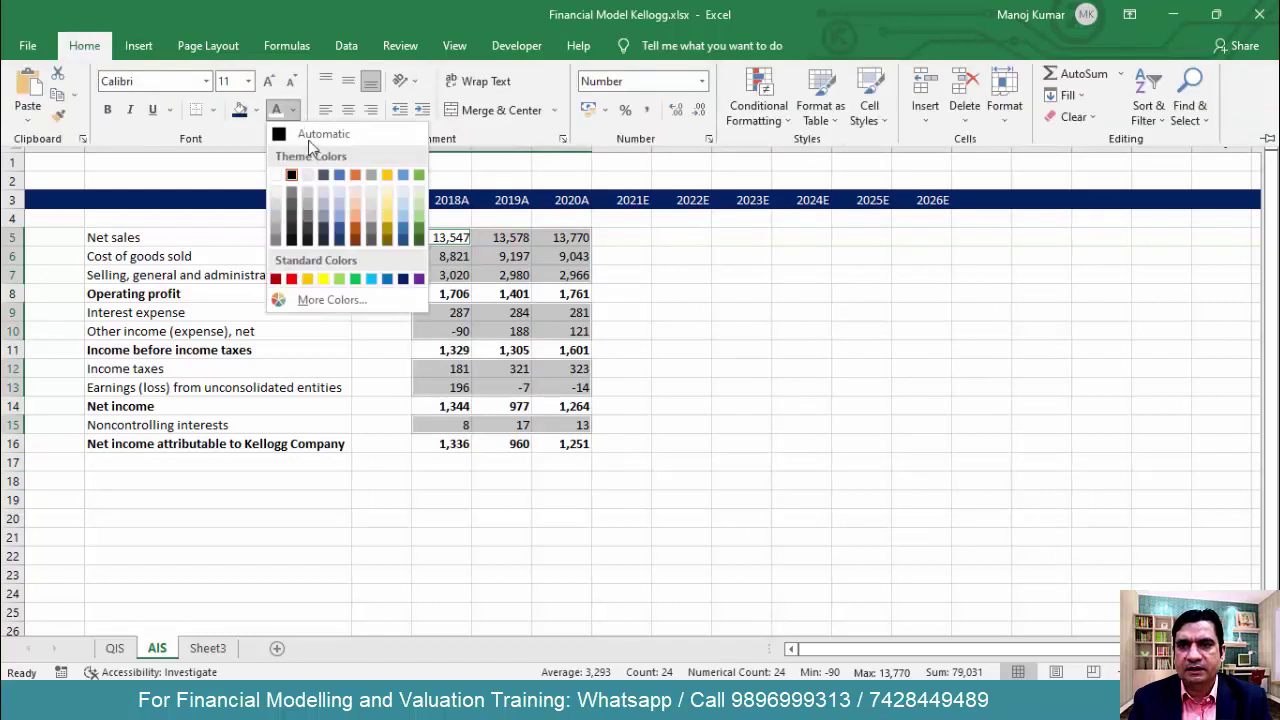
left_click(386, 279)
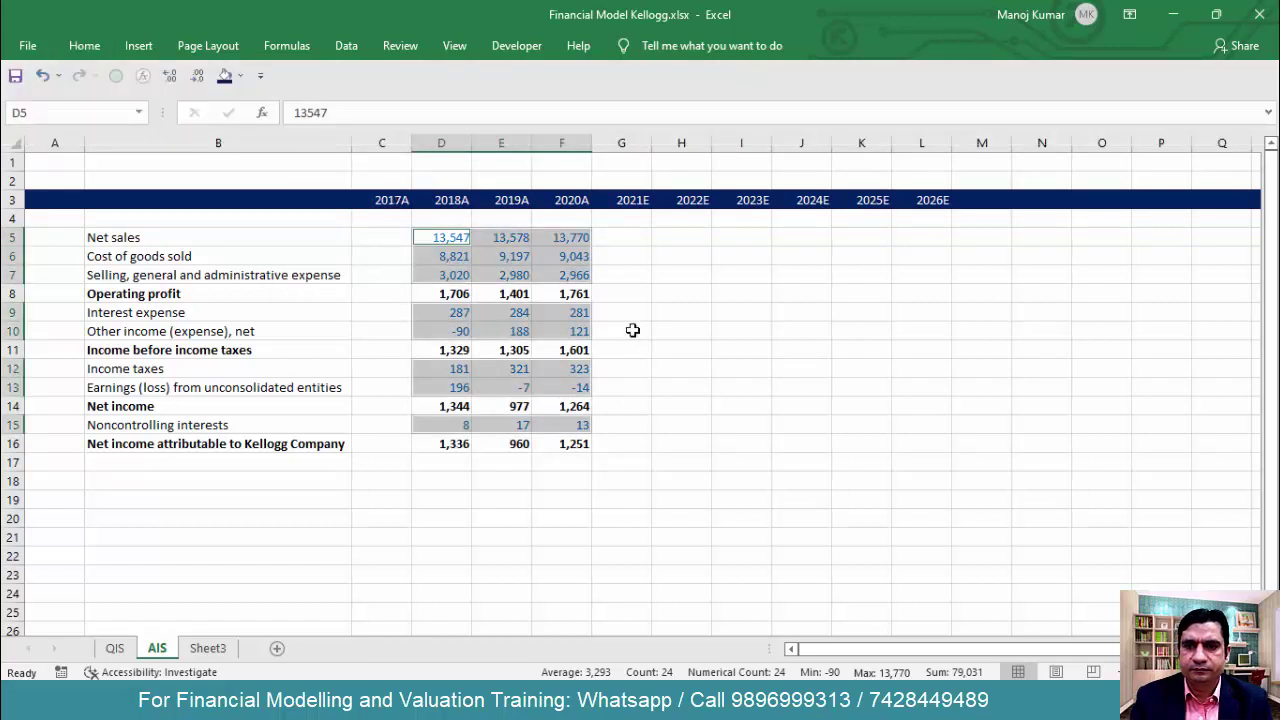
left_click(626, 331)
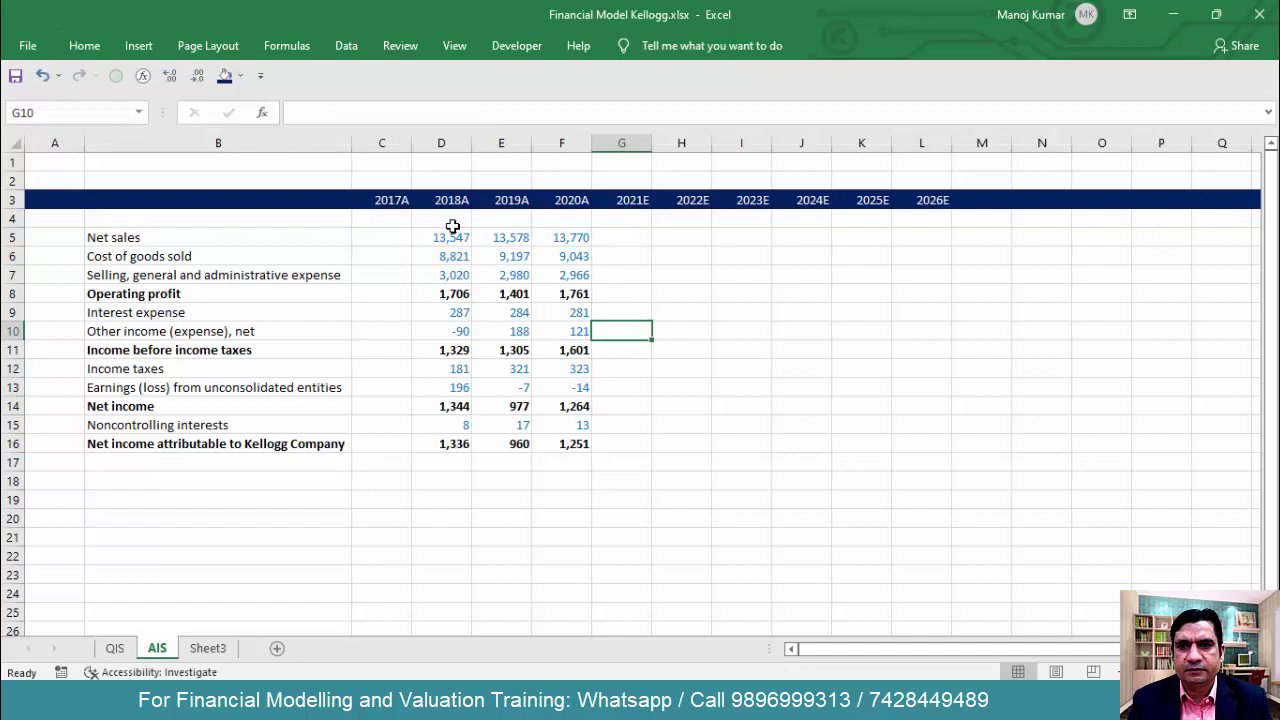
left_click_drag(451, 236, 565, 437)
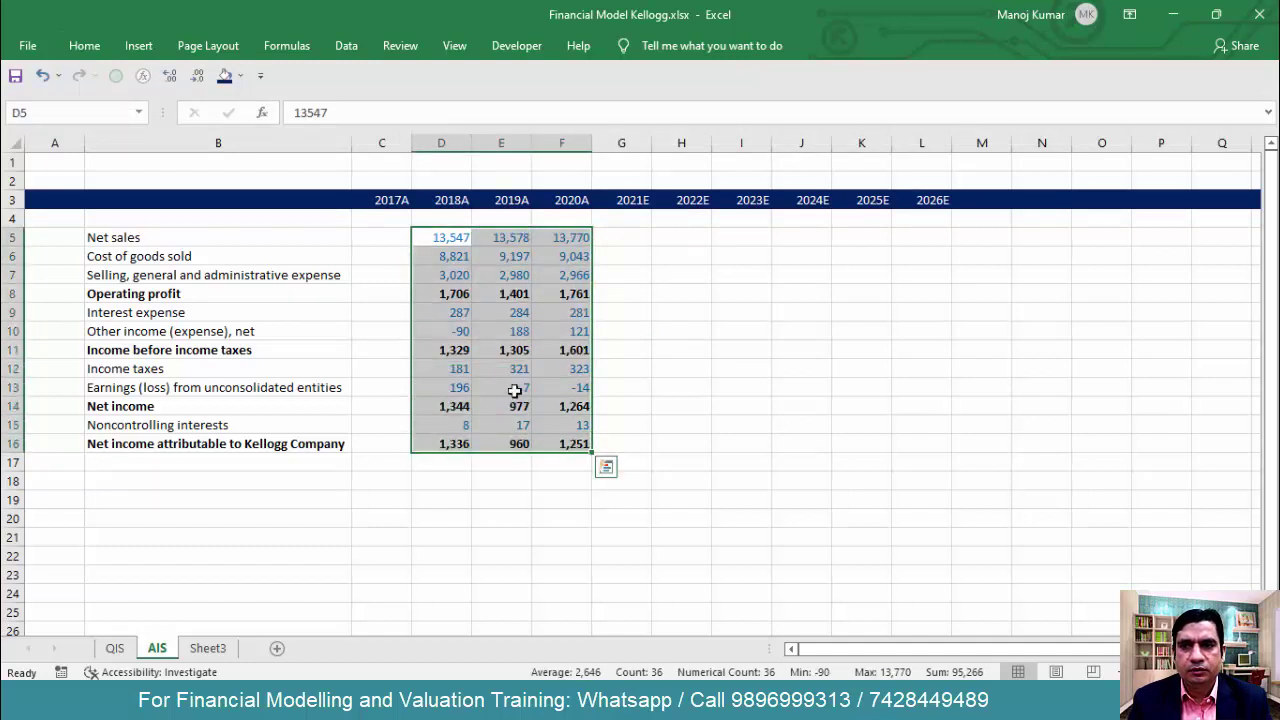
Switch to File Explorer and open 10K Dec 2017.pdf from the Kellogg 2017 folder
left_click_drag(386, 237, 403, 447)
key("ctrl+Page_Up")
key("alt+Tab")
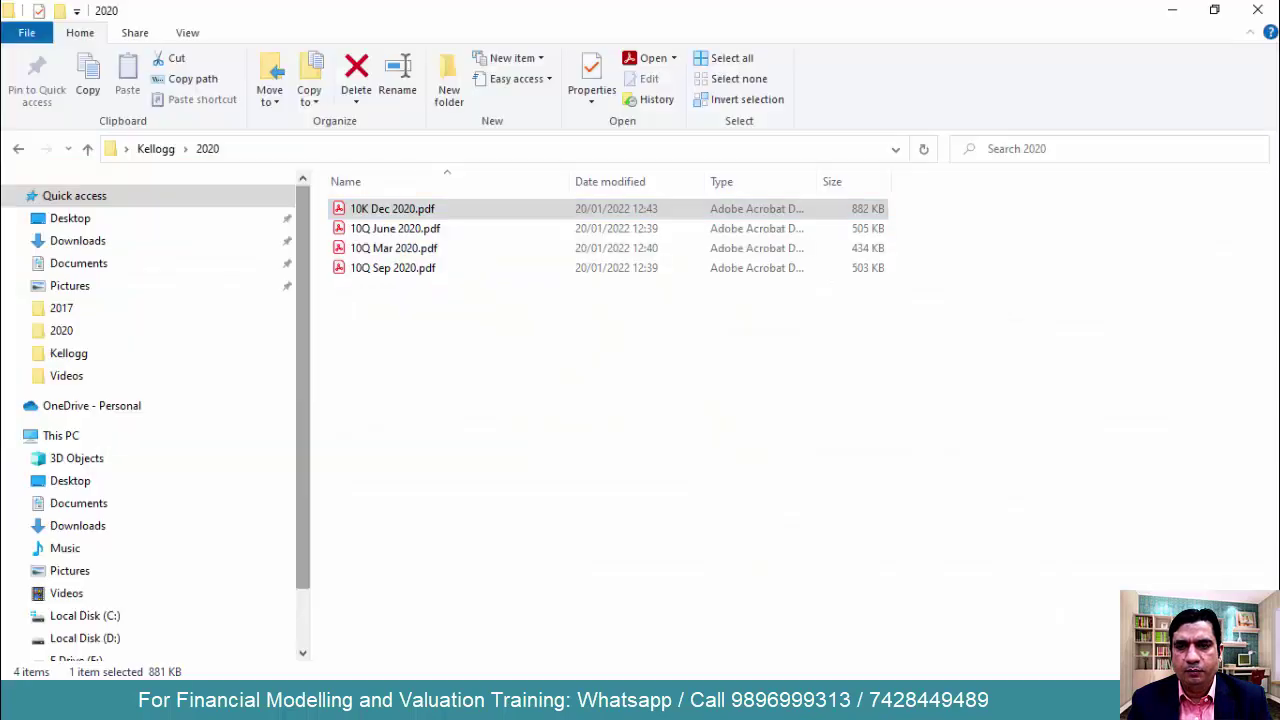
key("Down")
key("Down")
key("Down")
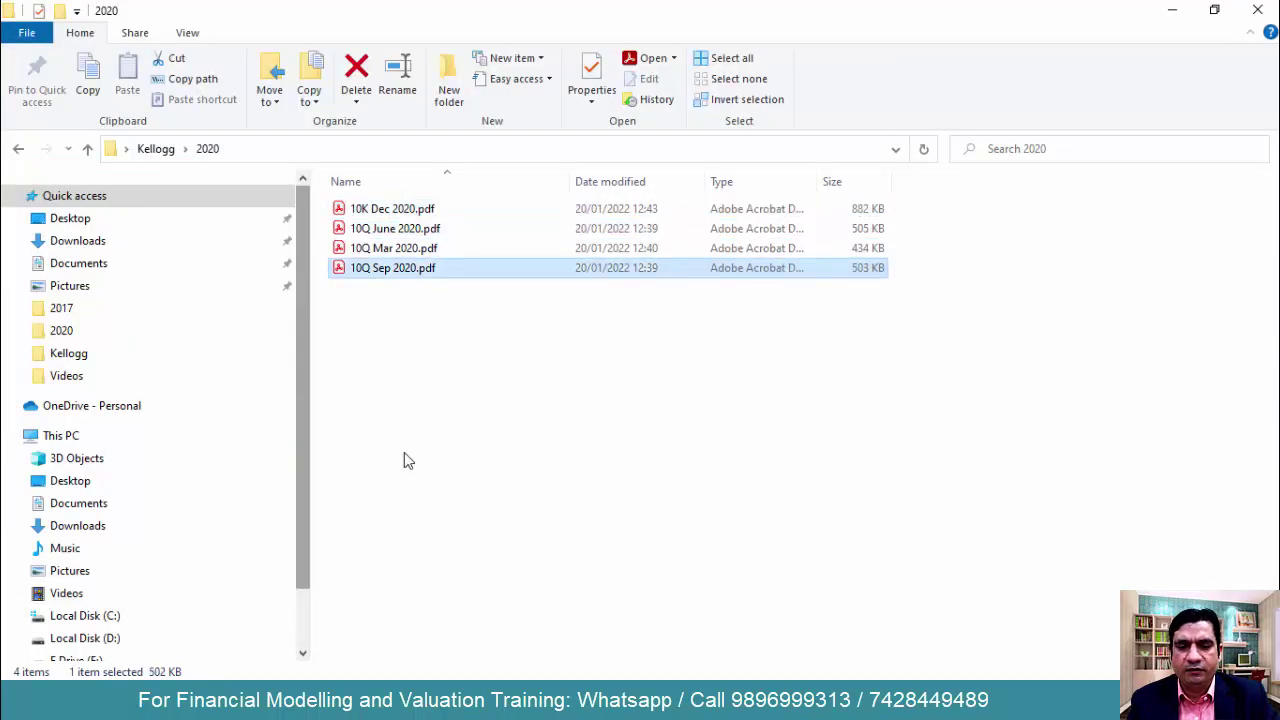
key("BackSpace")
key("Down")
key("Down")
key("Down")
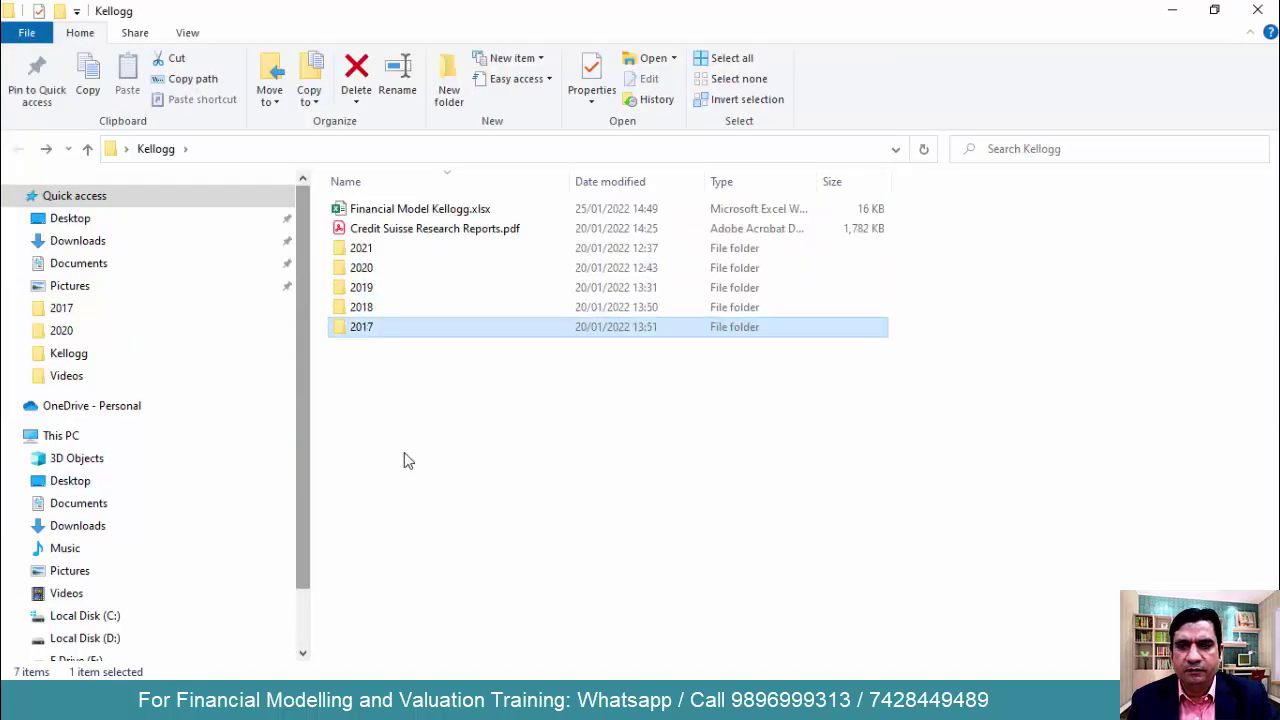
key("Return")
key("Down")
key("Up")
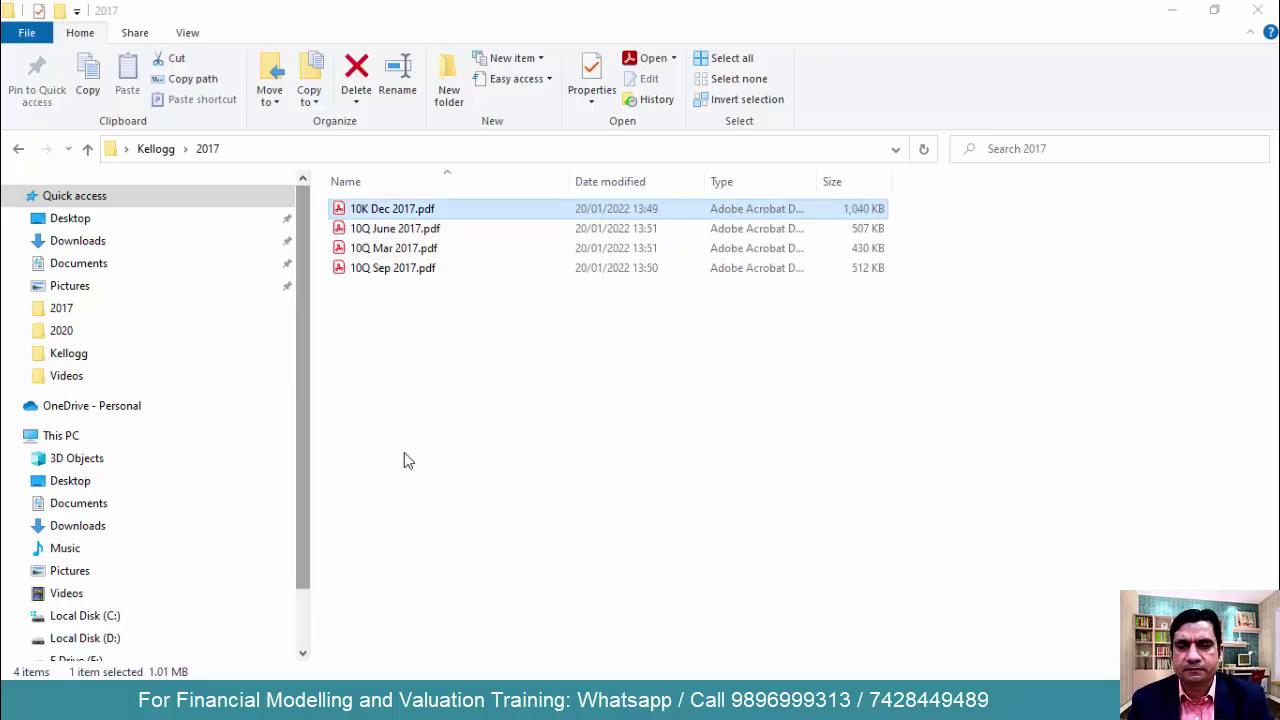
key("Return")
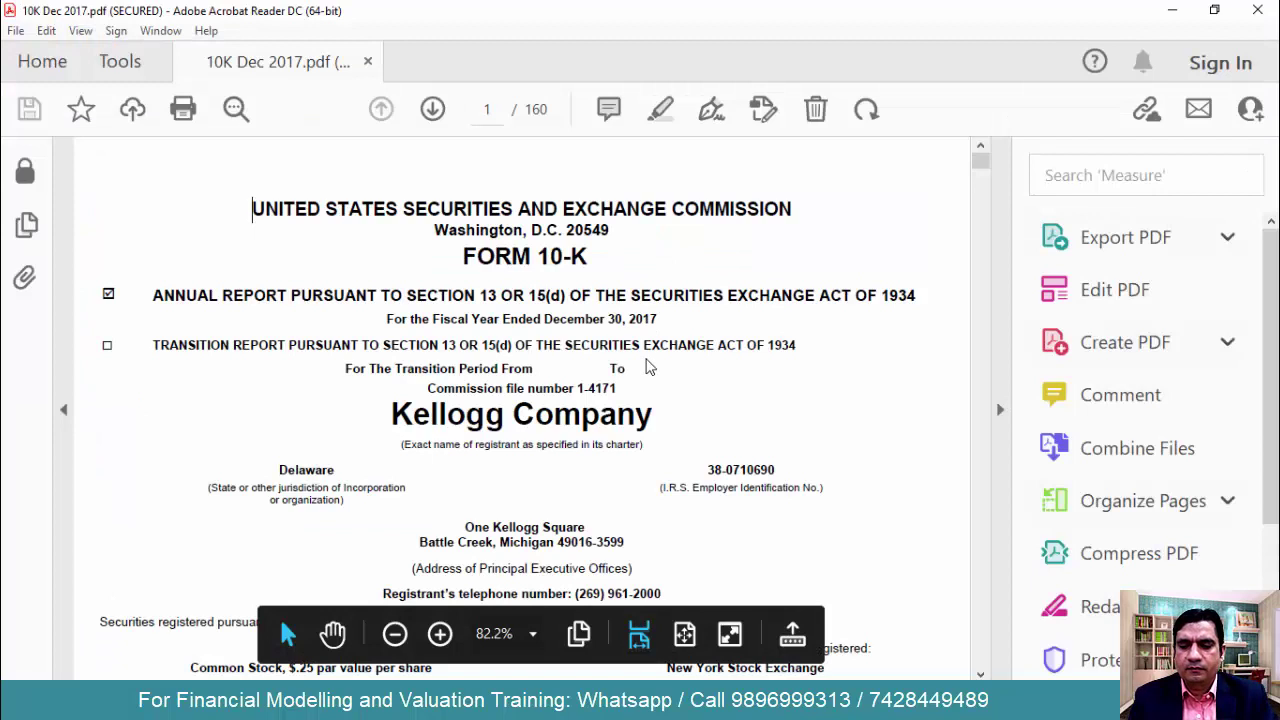
Search the 2017 10-K for "total asset" and go from the balance sheet back to the Consolidated Statement of Income
key("shift+F4")
key("ctrl+f")
type("total asset")
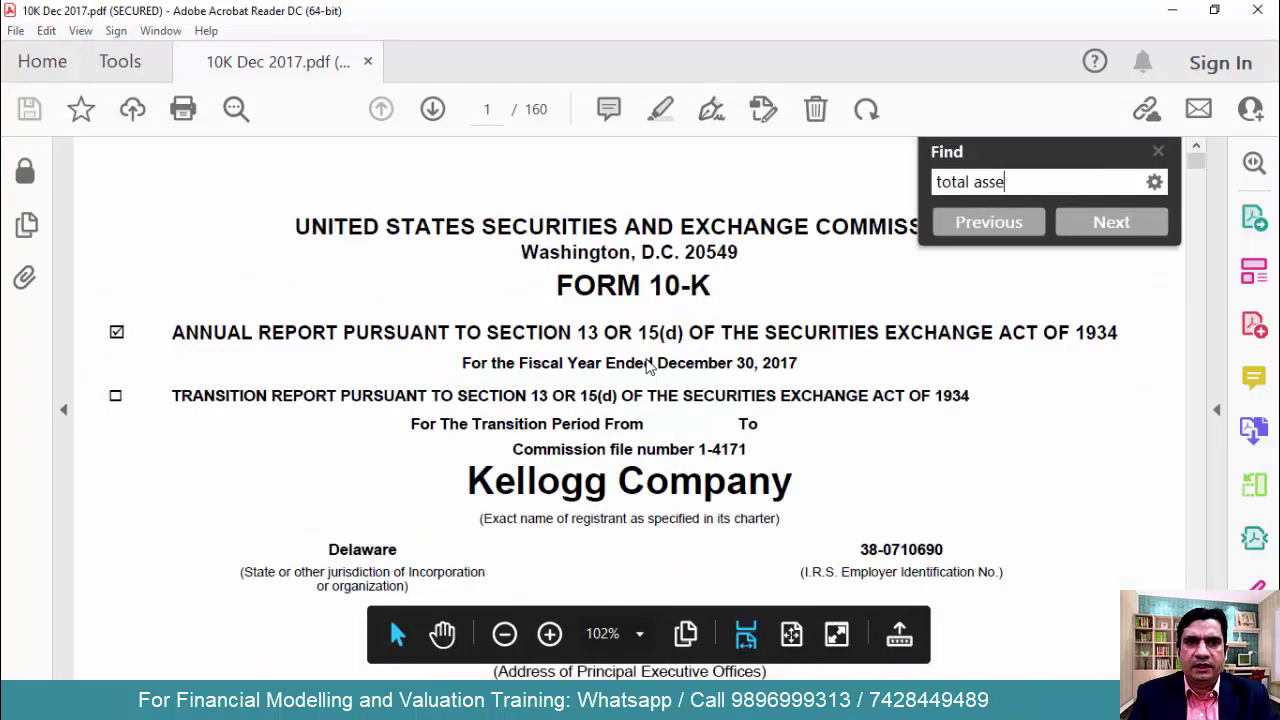
key("Return")
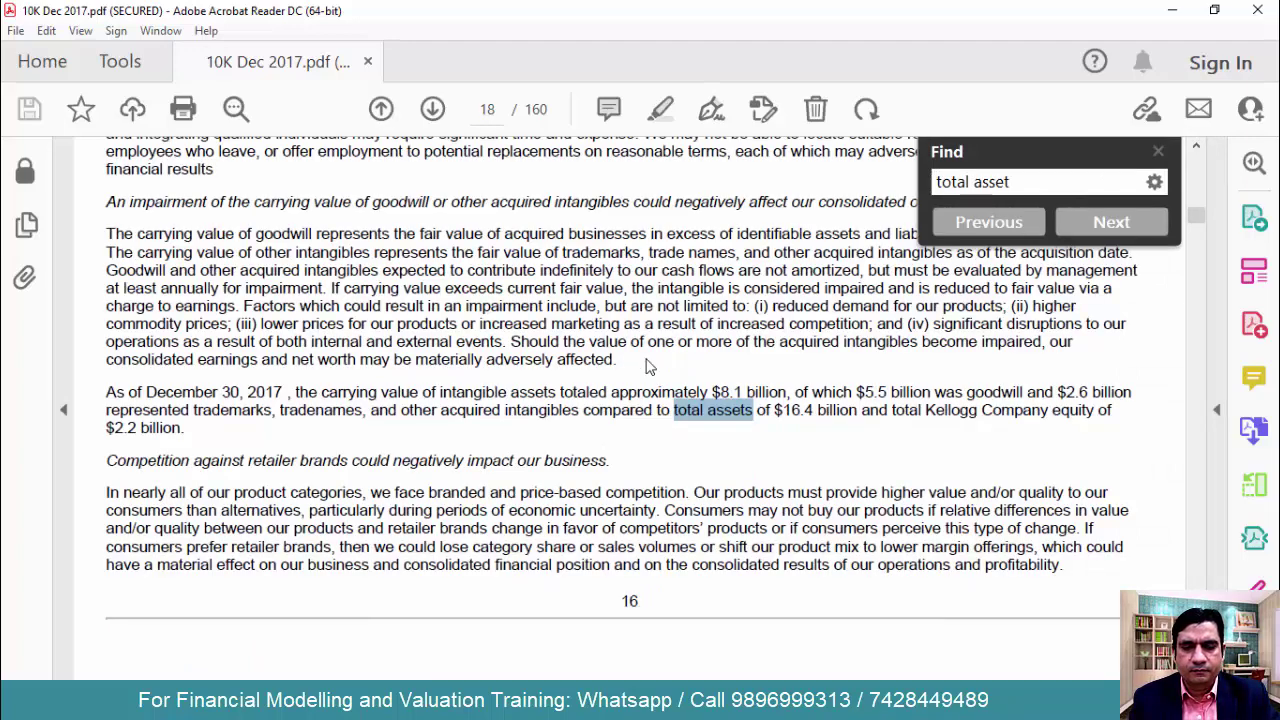
key("Return")
key("Return")
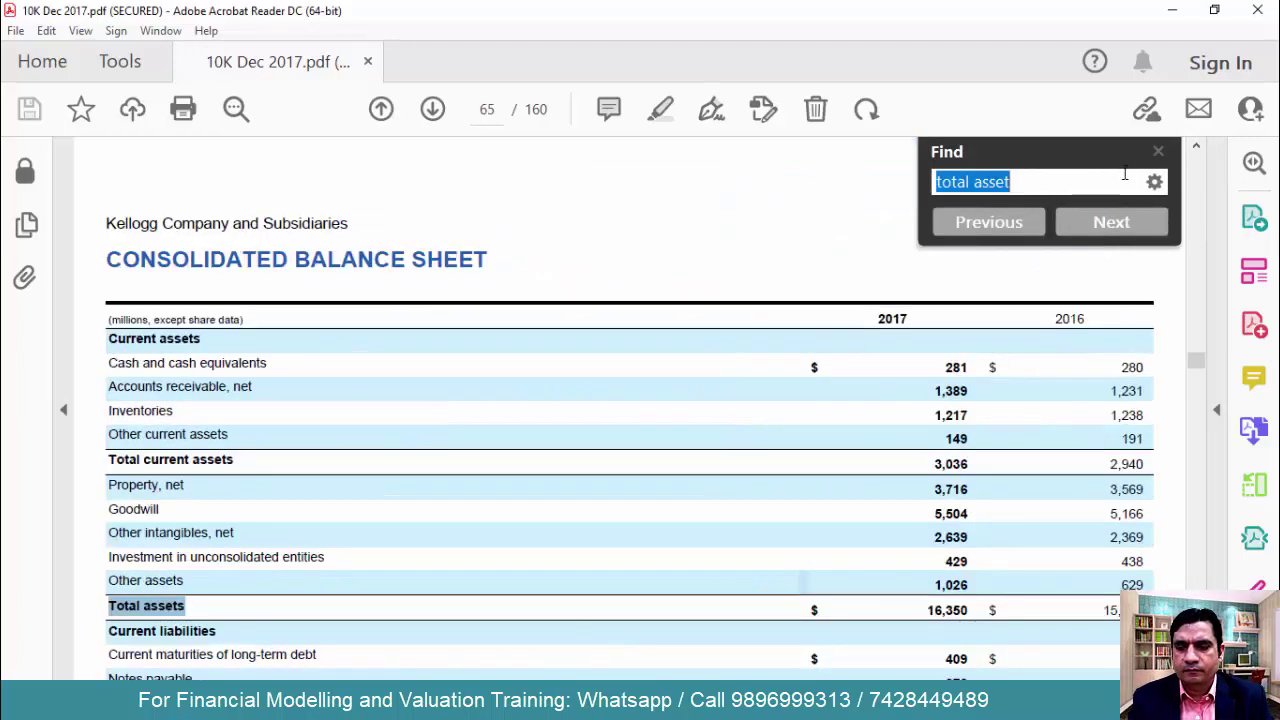
key("Escape")
scroll(872, 273, "up", 10)
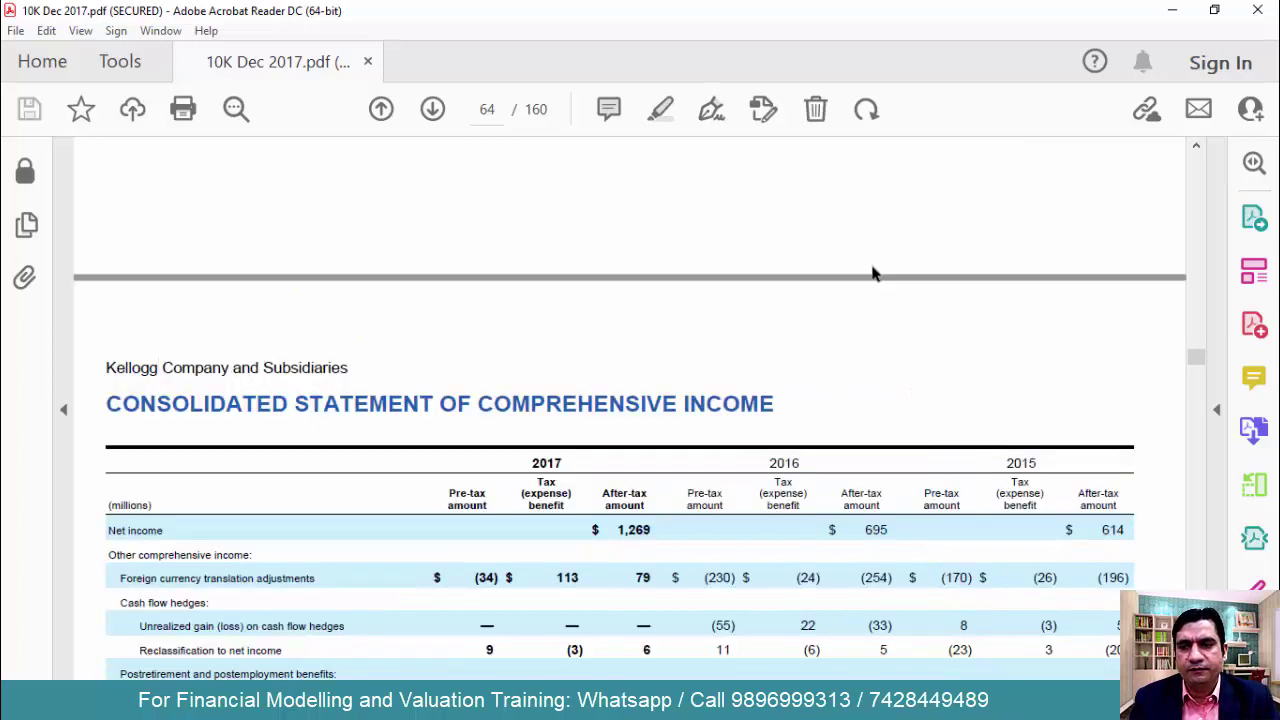
scroll(872, 273, "up", 5)
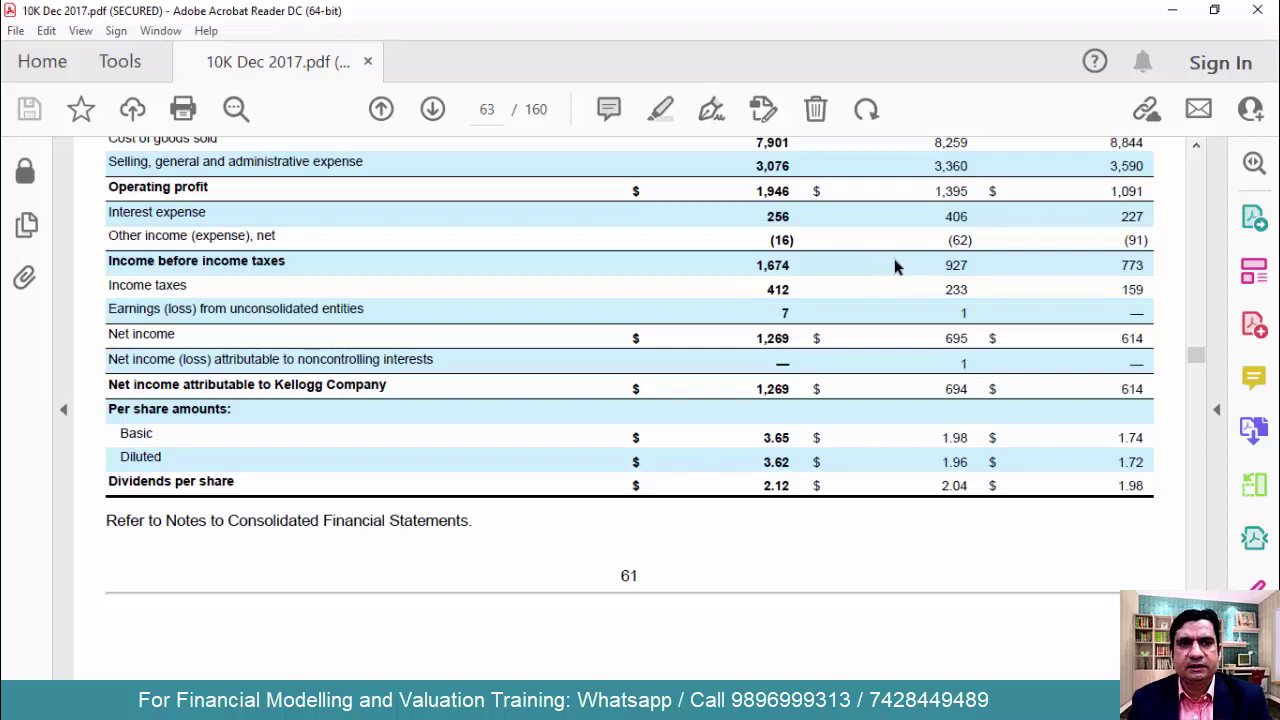
left_click(1198, 147)
left_click(1198, 147)
Copy the 2017 column from Net sales through Net income attributable to Kellogg Company into AIS cells C5:C16 in Excel
left_click_drag(739, 250, 797, 525)
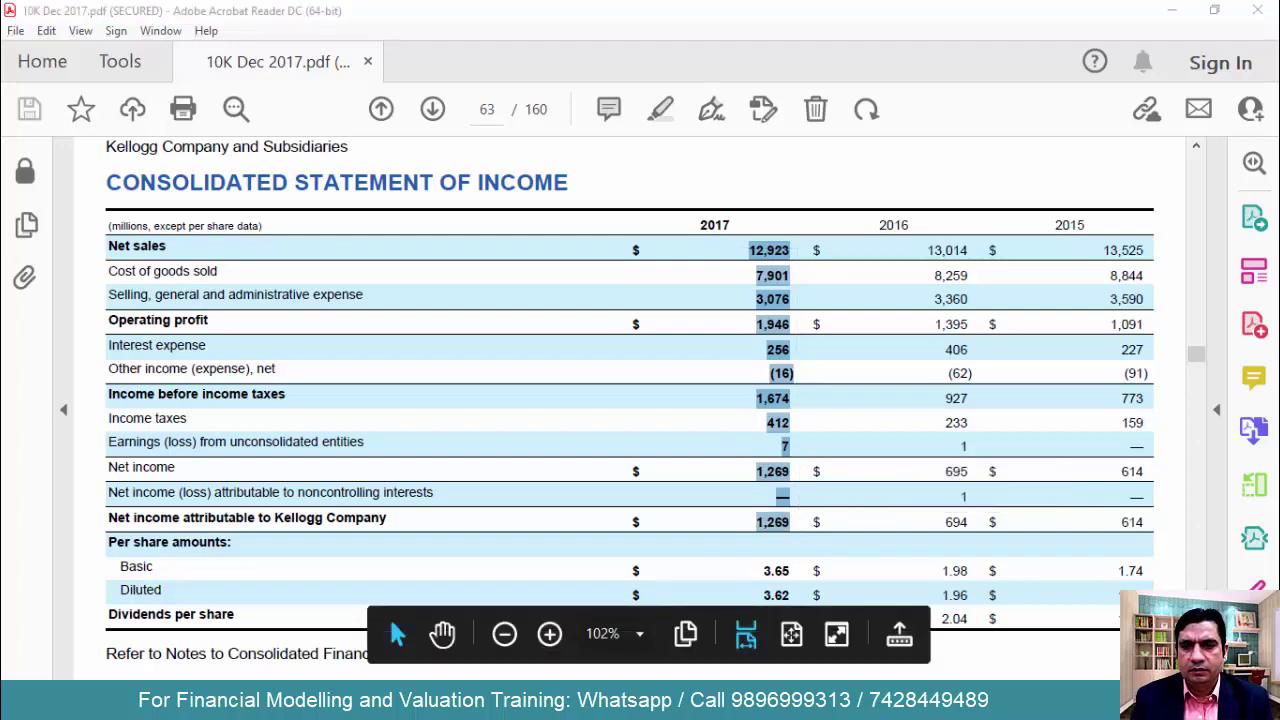
key("alt+Tab")
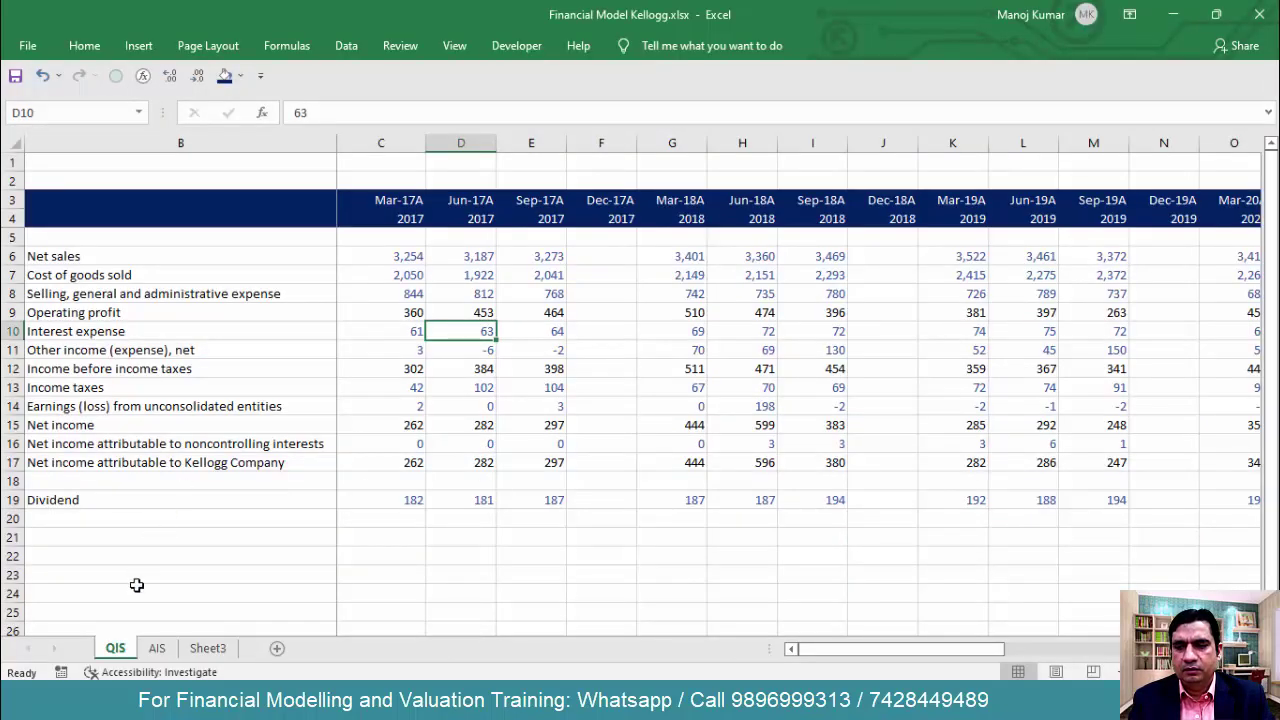
left_click(157, 648)
key("Up")
key("Up")
key("Up")
key("Up")
key("Up")
key("Up")
key("Up")
key("Up")
key("Up")
key("Up")
key("Up")
key("Up")
key("Up")
key("Left")
type("12,923 7,901 3,076 1,946 256 -16 1,674 412 7 1,269 — 1,269")
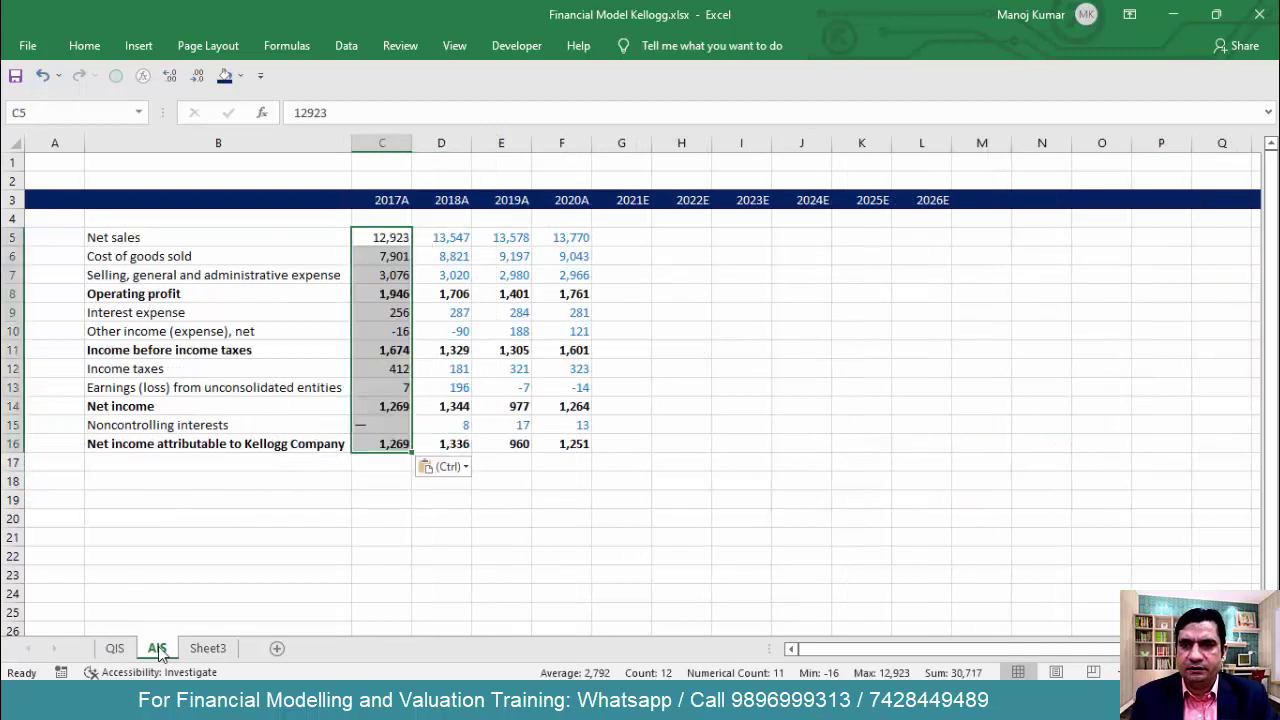
Clear the pasted dash from the 2017 Noncontrolling interests cell C15
key("Down")
key("Down")
key("Down")
key("Down")
key("Down")
key("Down")
key("Down")
key("Down")
key("Down")
key("Down")
key("Down")
key("Up")
Replace the 2017 Operating profit in C8 with the formula copied from D8
key("Up")
key("Up")
key("Up")
key("Up")
key("Up")
key("Up")
key("Up")
key("Right")
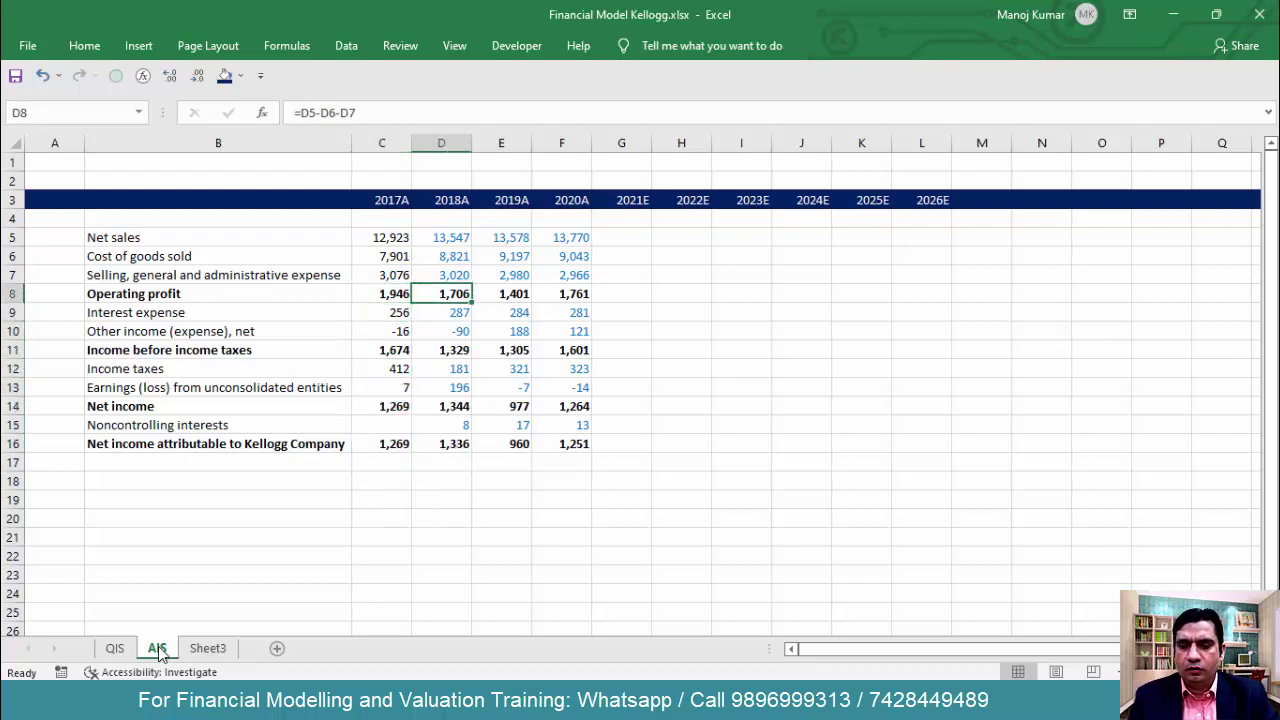
key("ctrl+c")
key("Left")
key("Return")
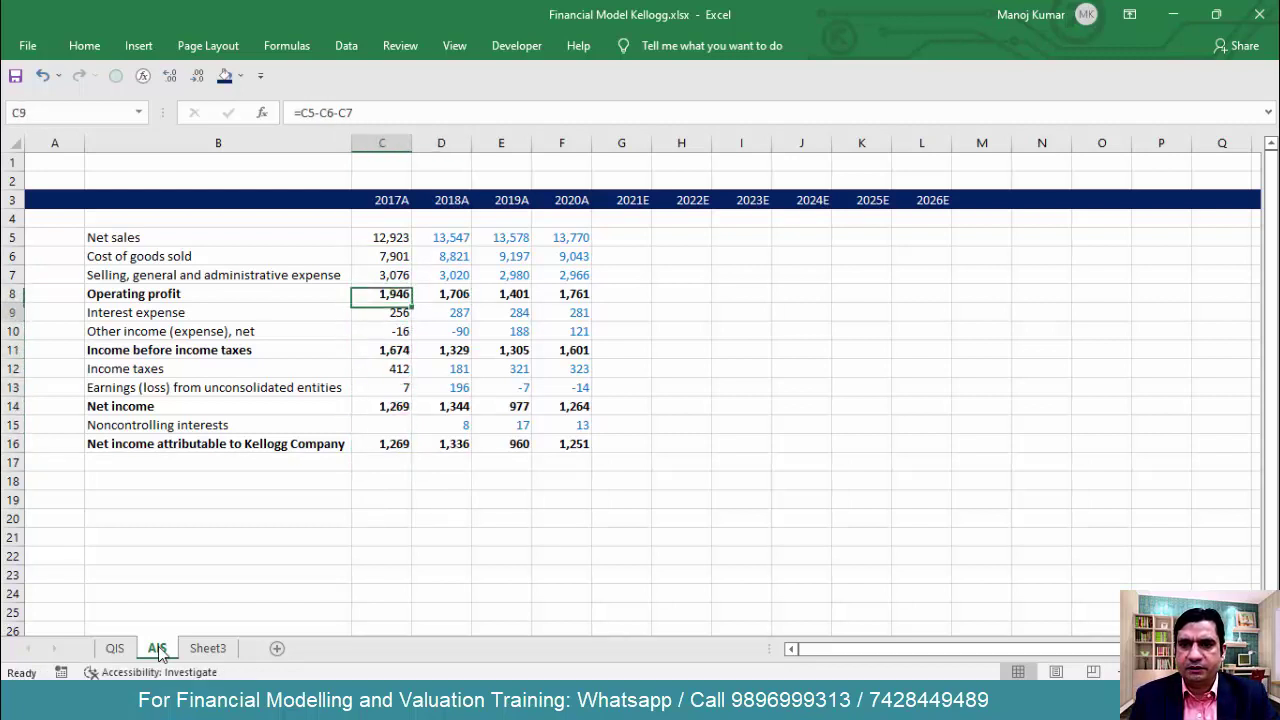
Replace the 2017 Income before income taxes in C11 with the formula copied from D11
key("Down")
key("Down")
key("Down")
key("Right")
key("ctrl+c")
key("Left")
key("ctrl+v")
Replace the 2017 Net income in C14 with the formula copied from D14
key("Down")
key("Down")
key("Down")
key("Right")
key("ctrl+c")
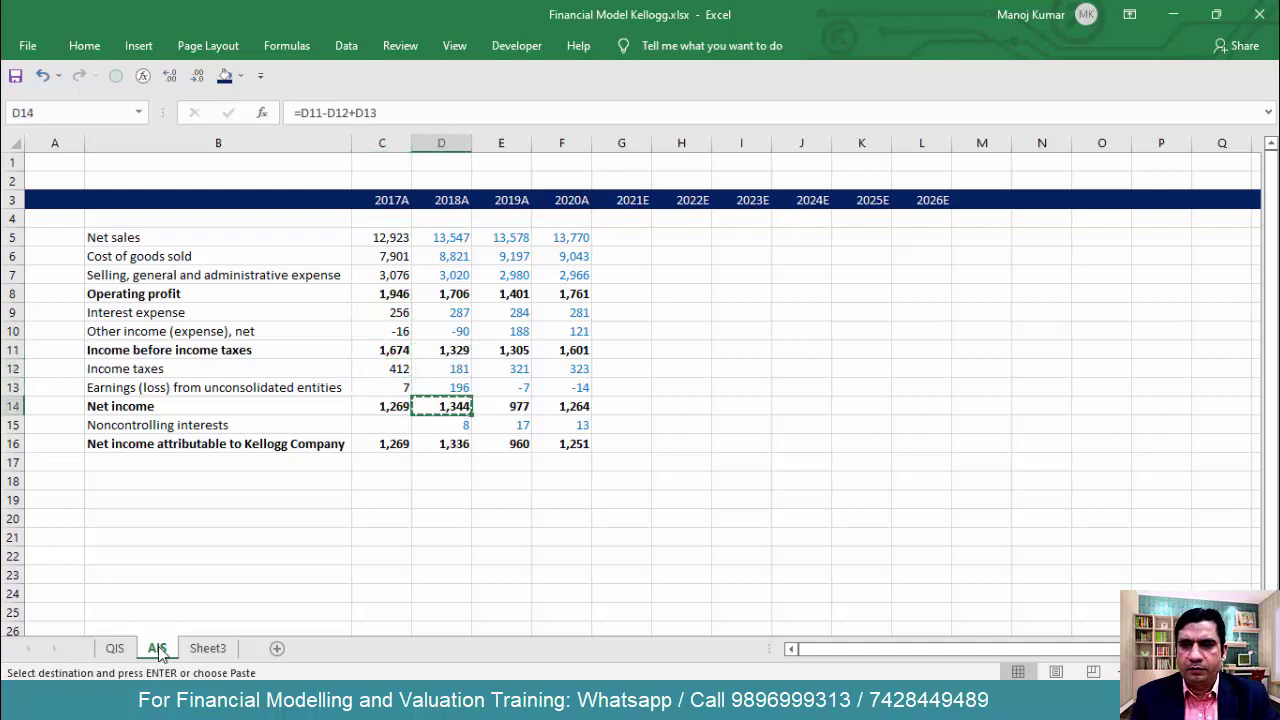
key("Left")
key("Return")
Replace the 2017 Net income attributable to Kellogg Company in C16 with the formula copied from D16
key("Down")
key("Down")
key("Up")
key("Down")
key("Right")
key("ctrl+c")
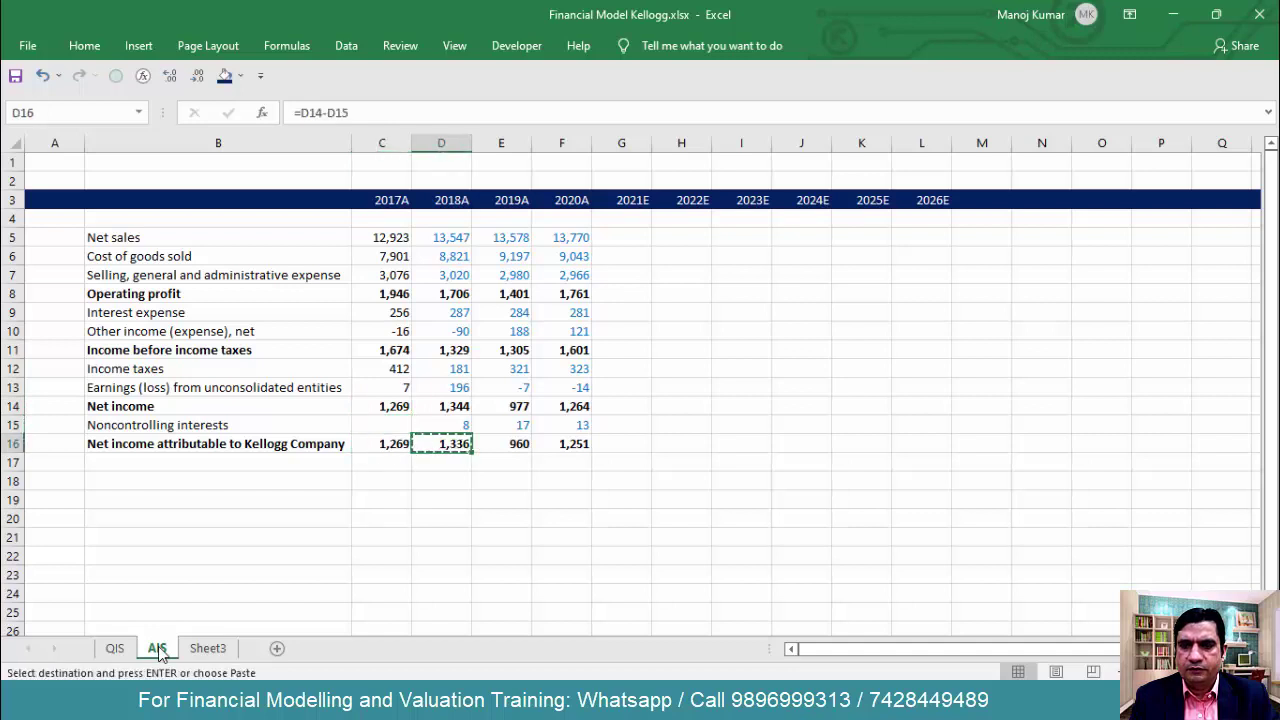
key("Left")
key("Return")
Check the 2017 noncontrolling interests line in the 10-K and enter 0 in C15
key("Up")
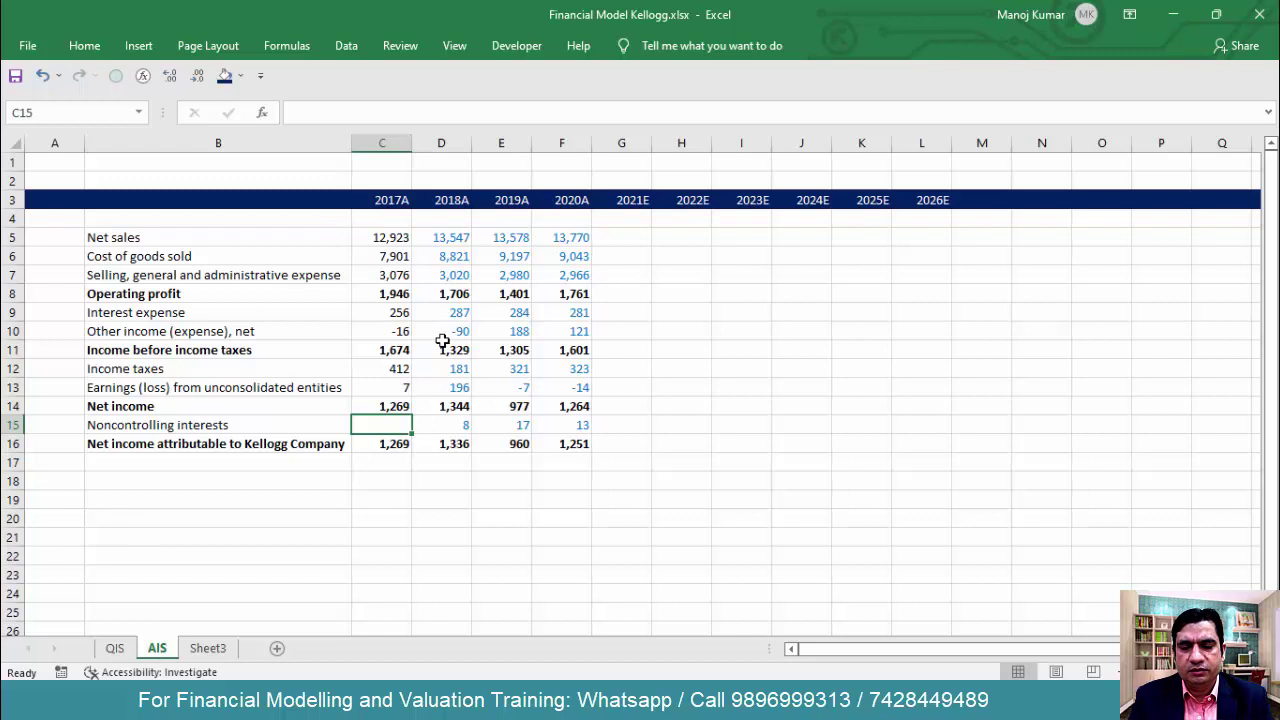
key("alt+Tab")
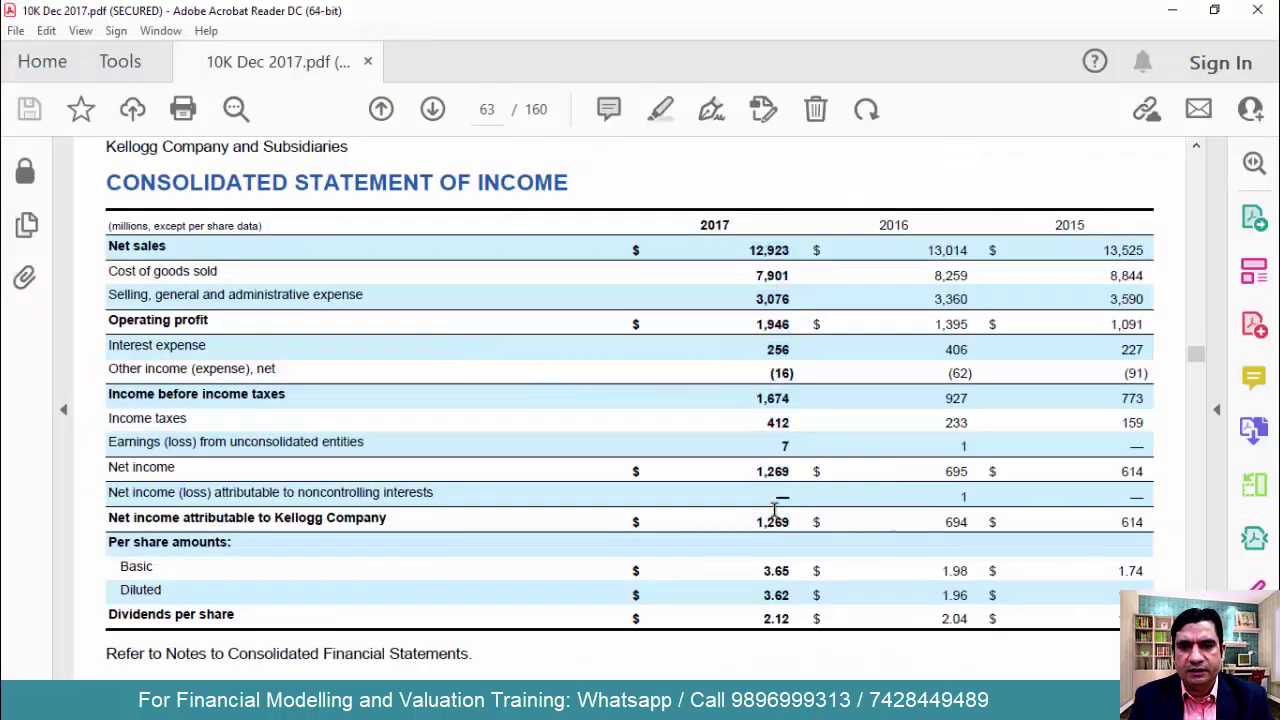
left_click_drag(775, 490, 789, 494)
key("alt+Tab")
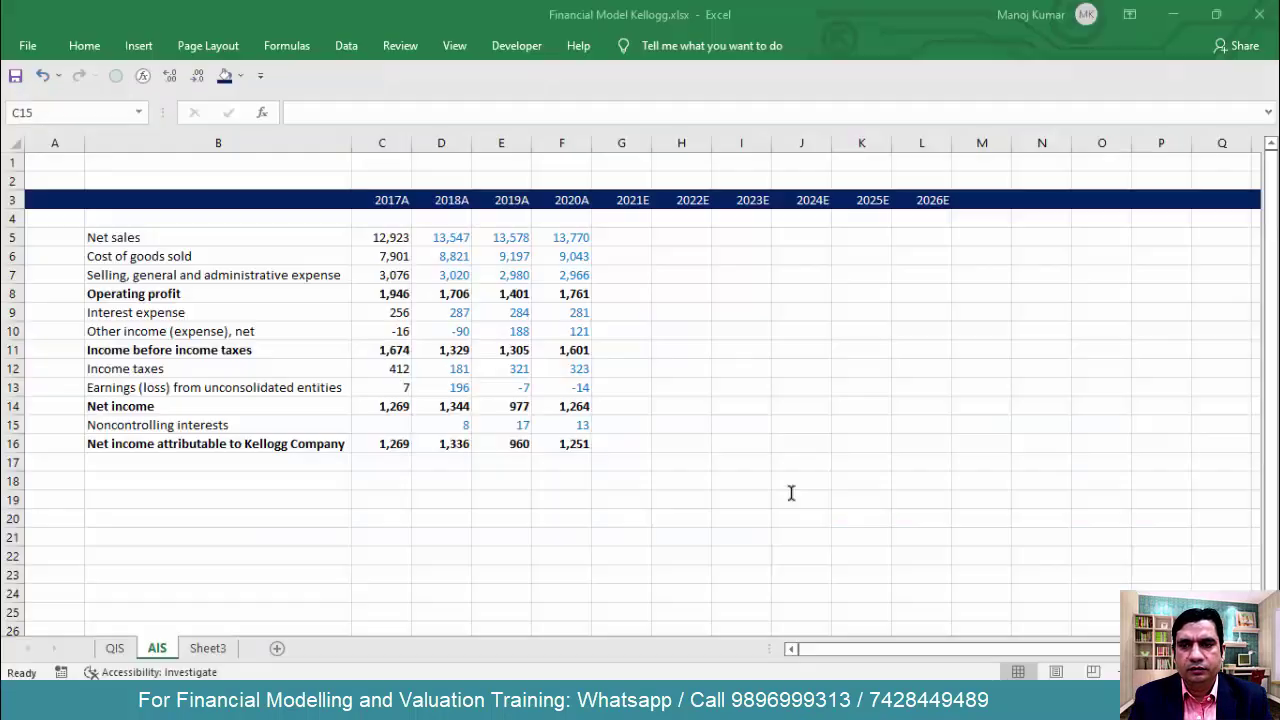
type("0")
key("Return")
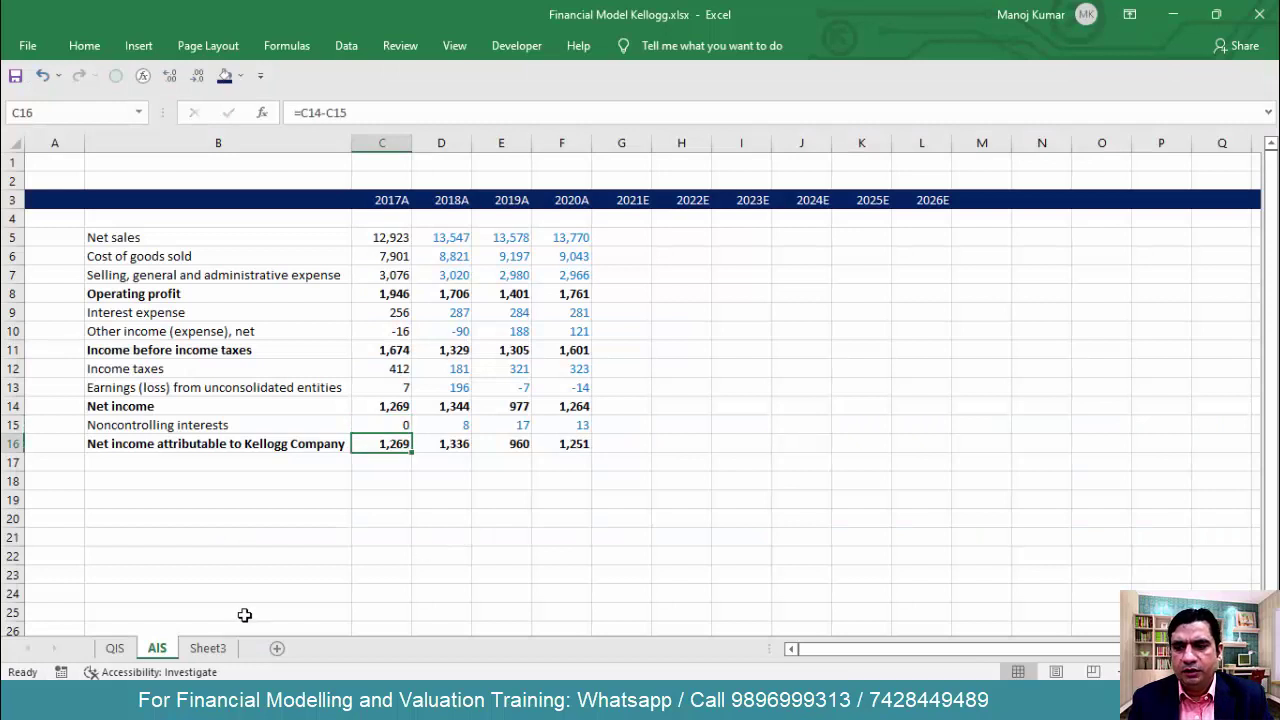
Examine the 2017 quarterly figures on the QIS sheet, including noncontrolling interests, alongside the 2017 10-K income statement
left_click(115, 648)
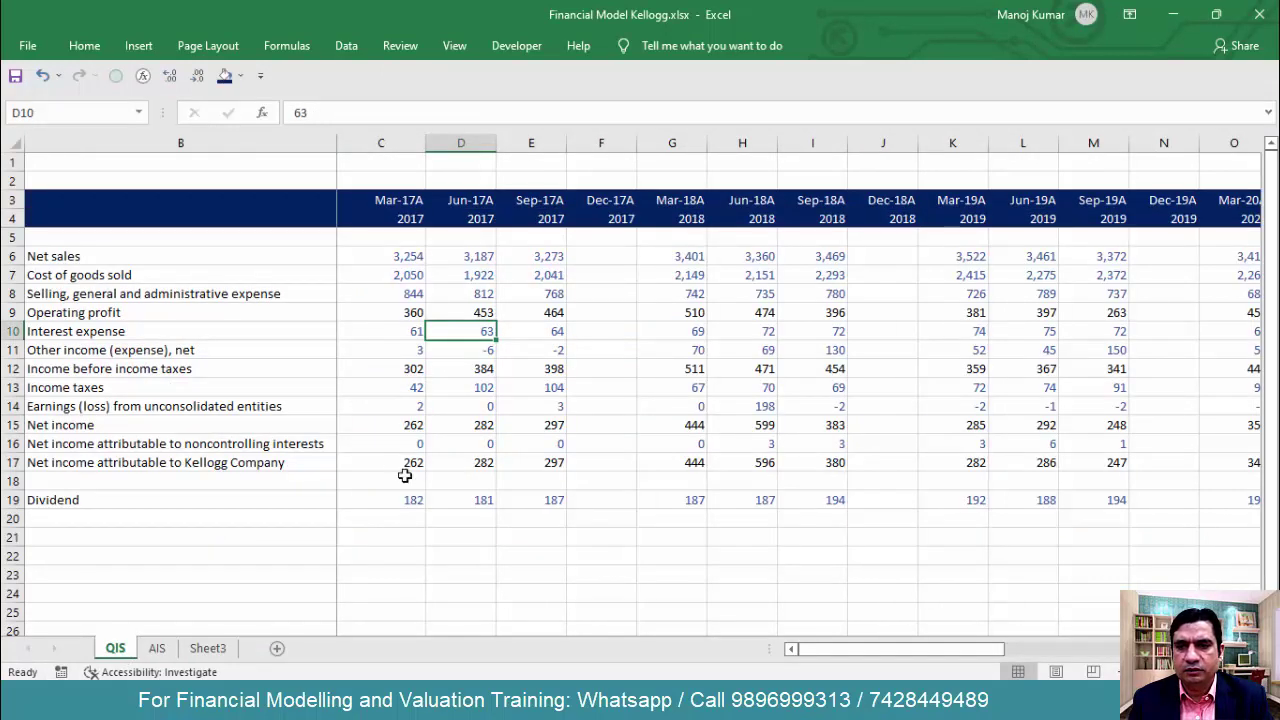
left_click(405, 443)
left_click_drag(433, 443, 550, 443)
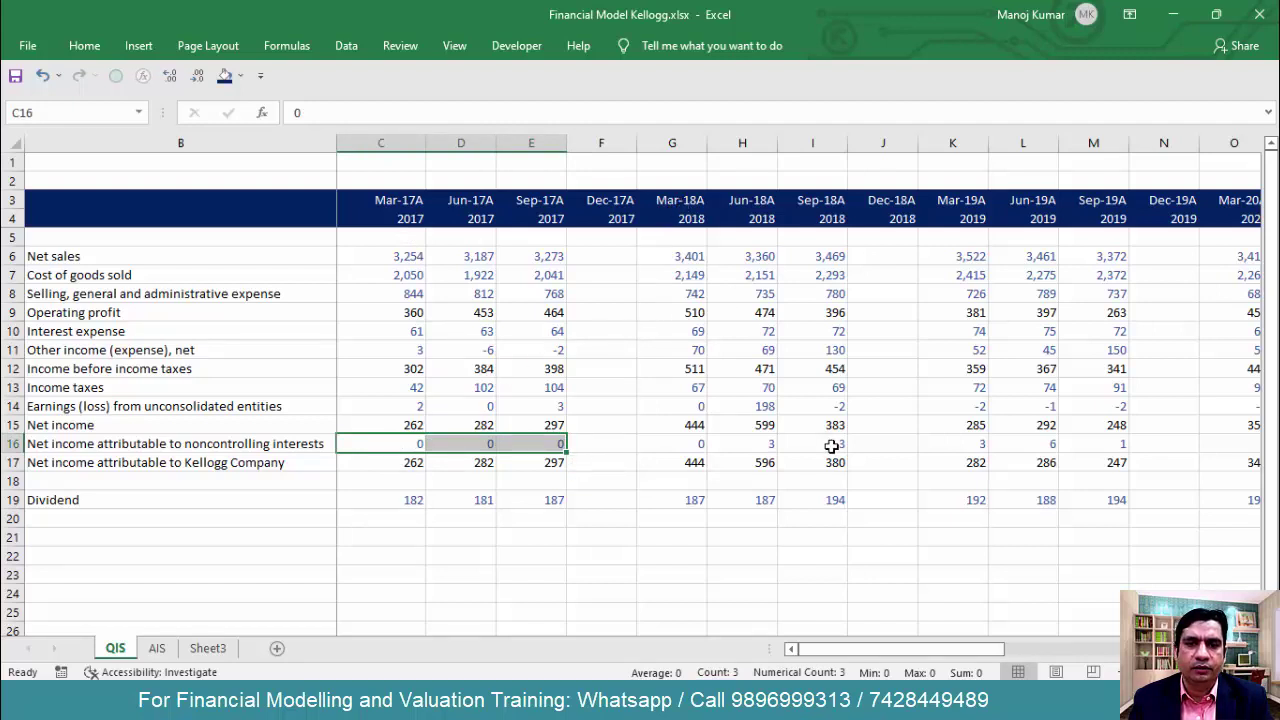
left_click_drag(380, 256, 600, 500)
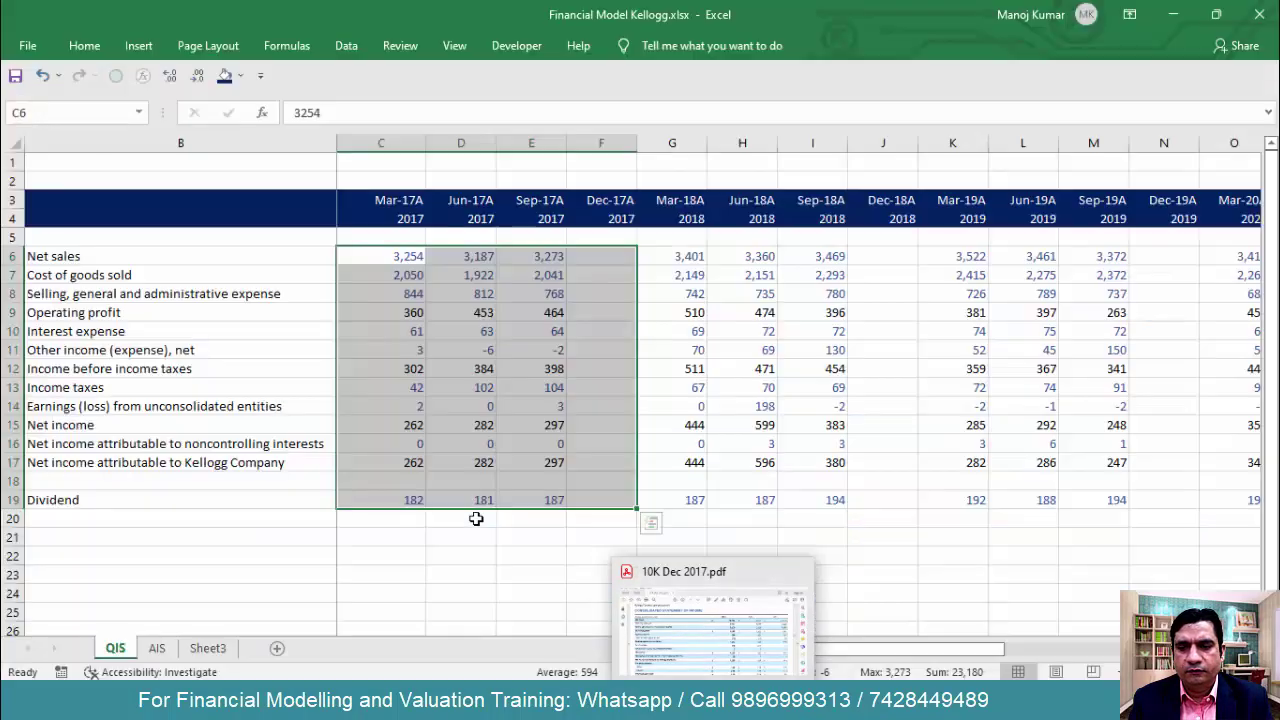
key("alt+Tab")
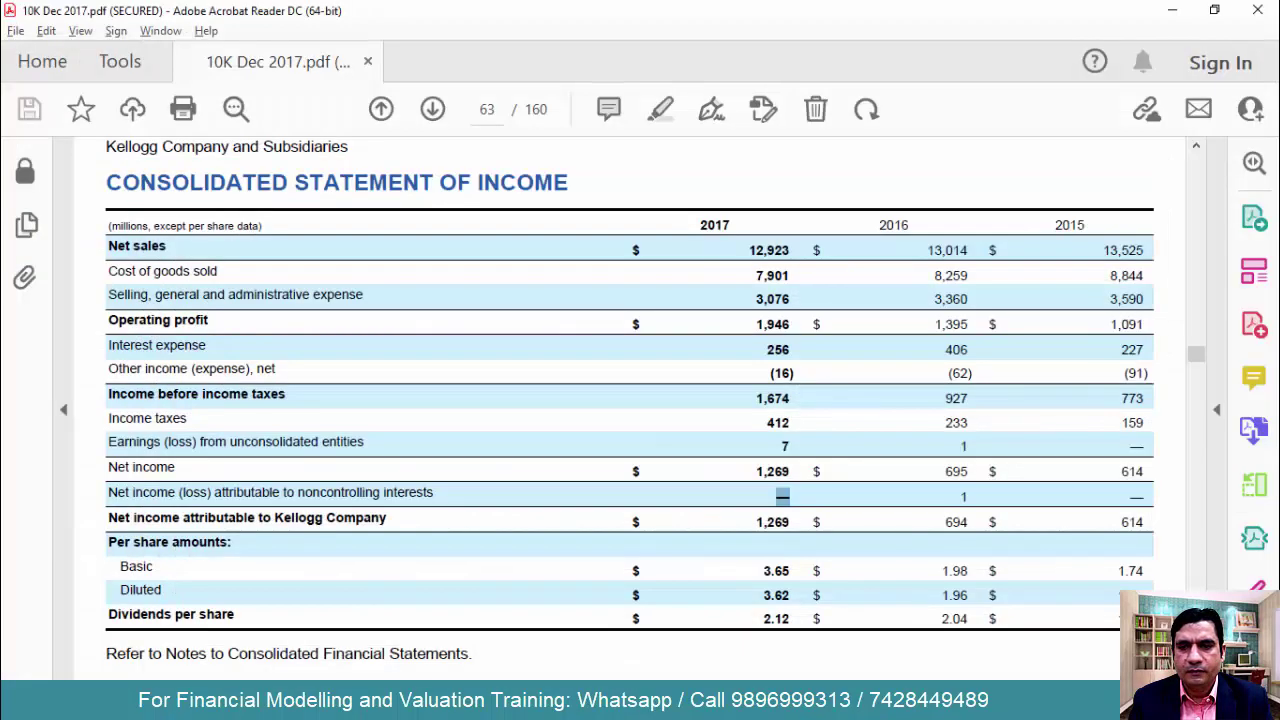
key("alt+Tab")
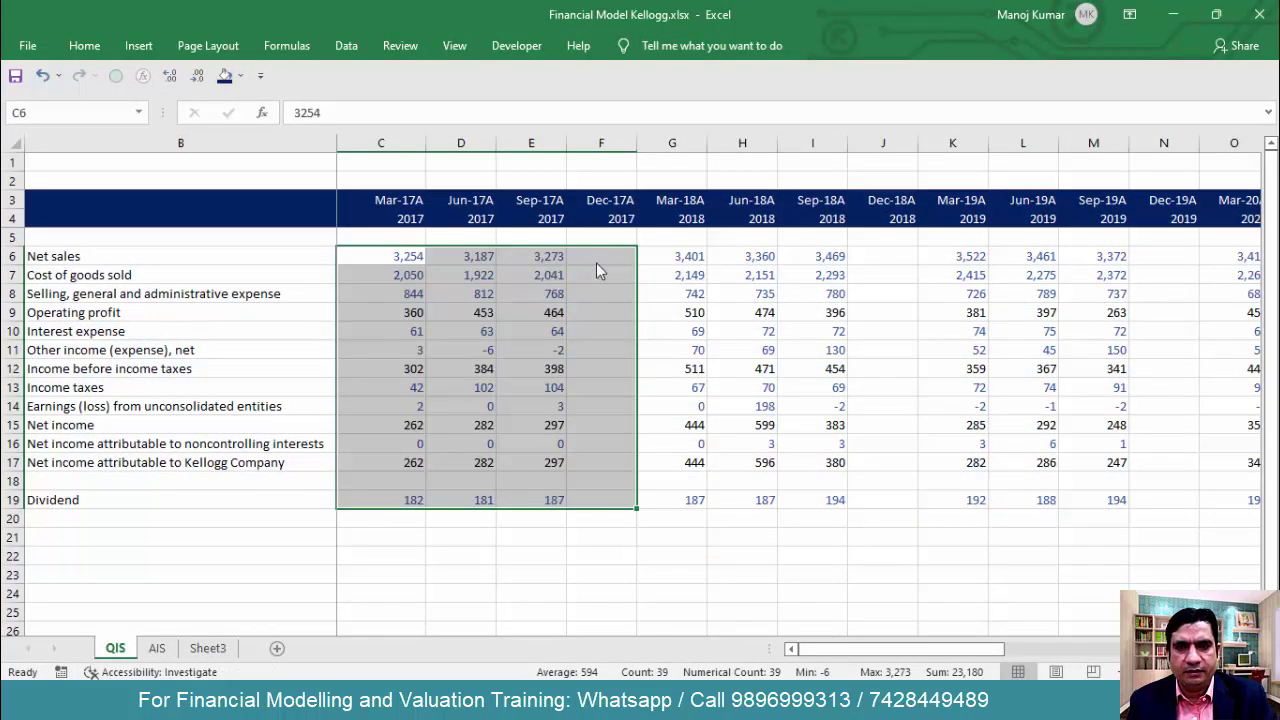
Enter =AIS!C5-SUM(QIS!C6:E6) in F6 of the QIS sheet to derive Dec-17 net sales
key("Right")
key("Right")
key("Right")
type("=")
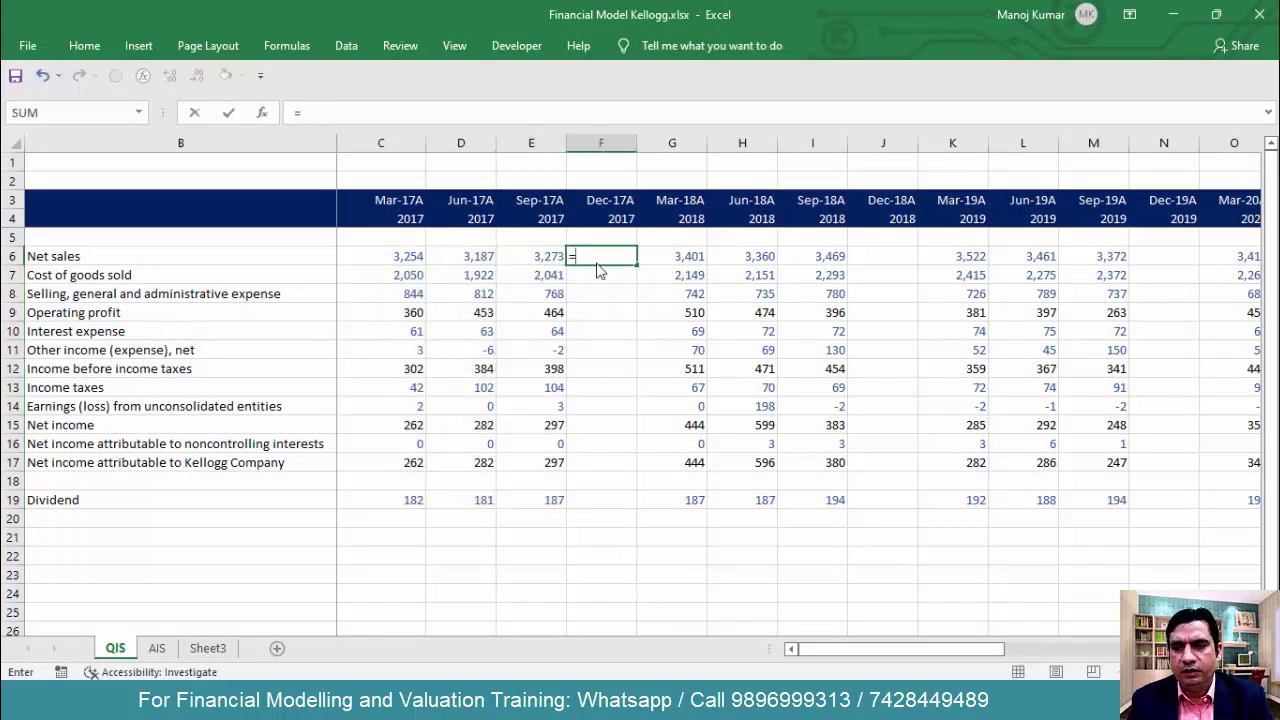
left_click(160, 649)
left_click(383, 238)
type("-sum")
key("Tab")
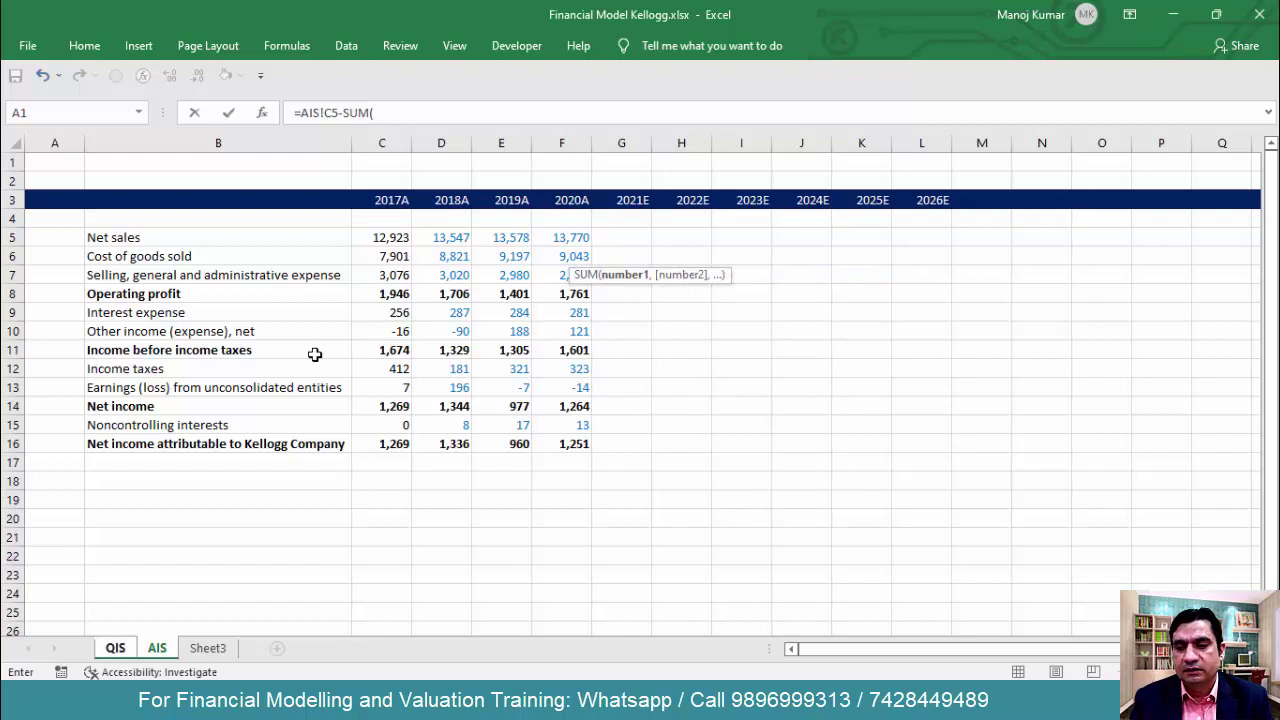
left_click(116, 648)
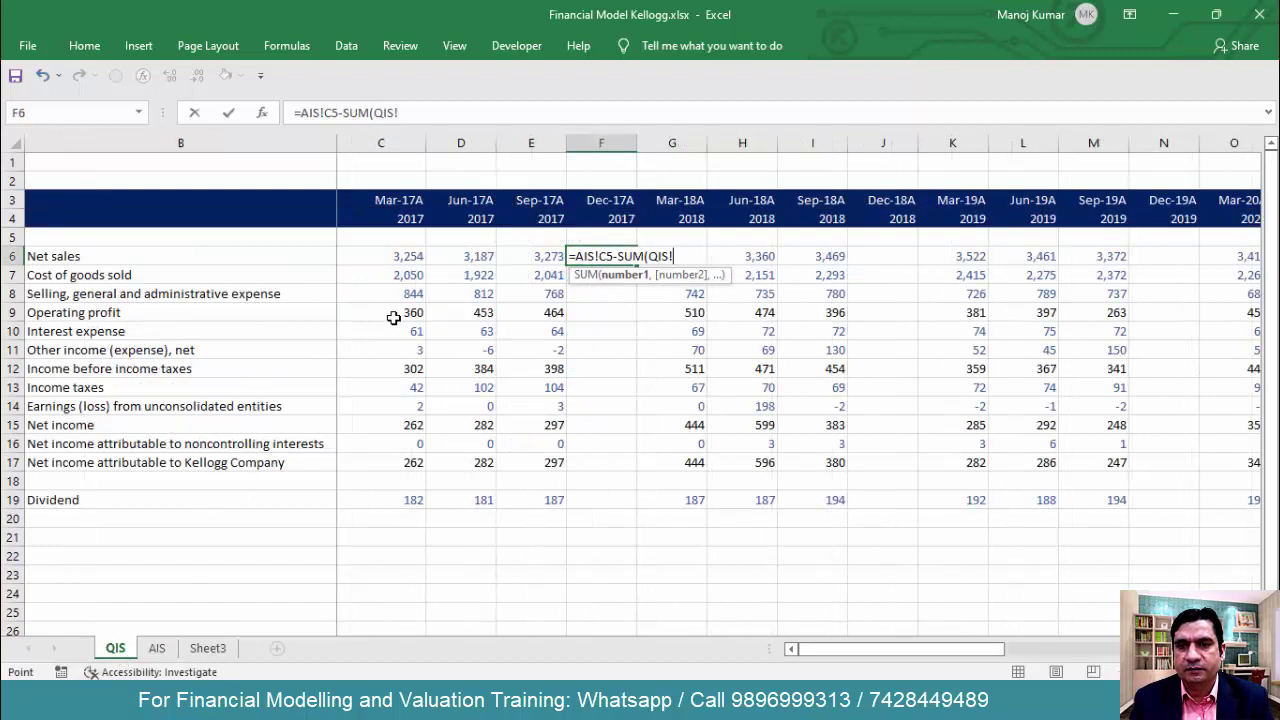
left_click_drag(402, 256, 503, 257)
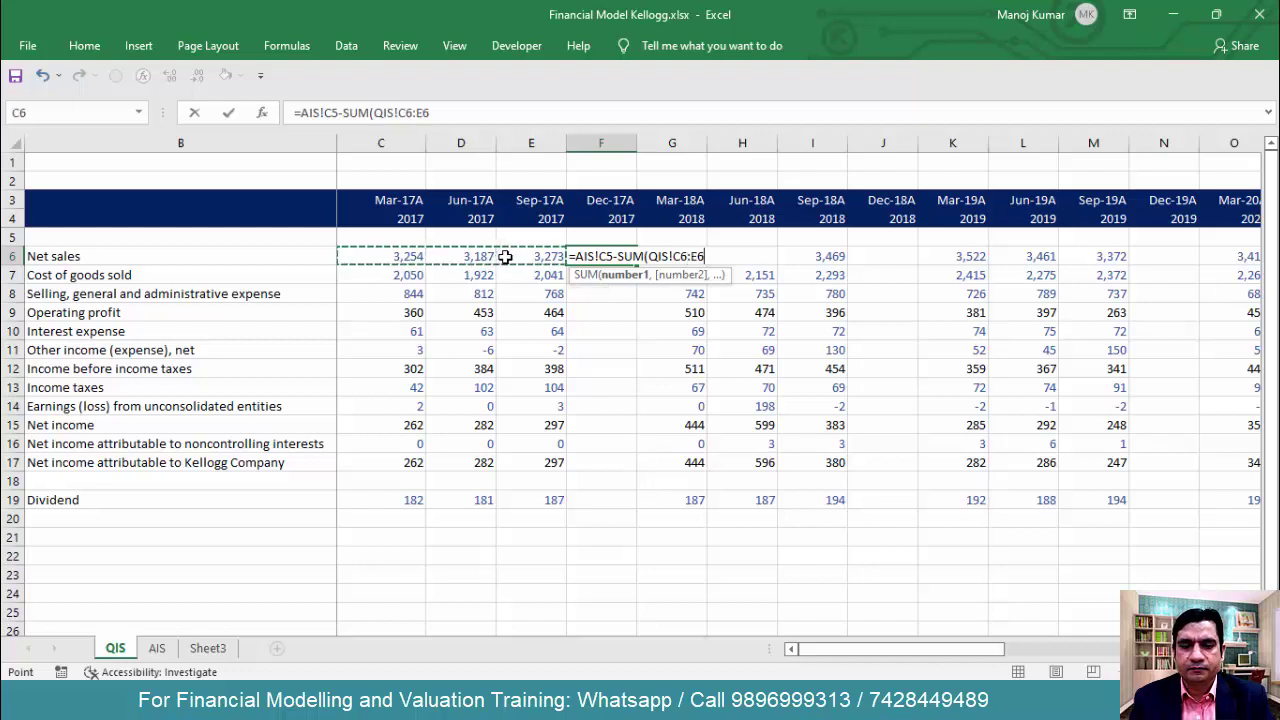
type(")")
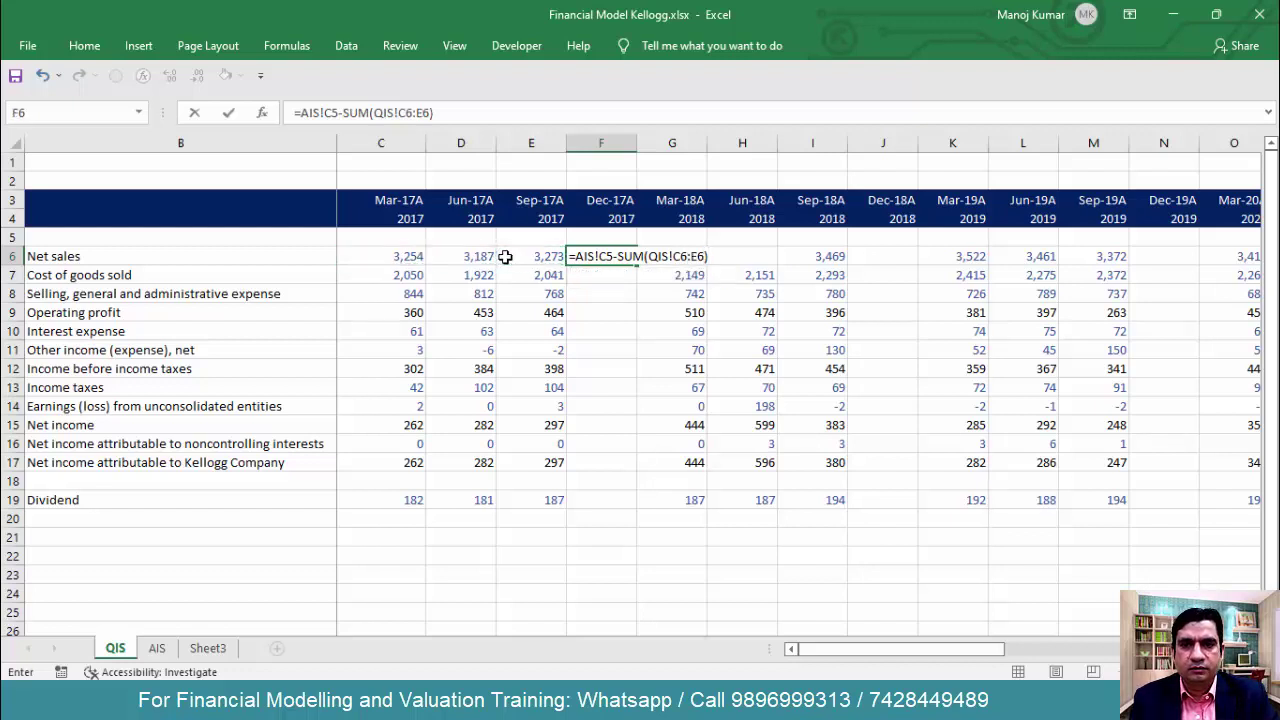
key("ctrl+Return")
Fill the Dec-17 net sales formula down from F6 through F17, the Net income attributable to Kellogg Company row
key("shift+Down")
key("shift+Down")
key("shift+Down")
key("shift+Down")
key("shift+Down")
key("shift+Down")
key("shift+Down")
key("shift+Down")
key("shift+Down")
key("shift+Down")
key("shift+Down")
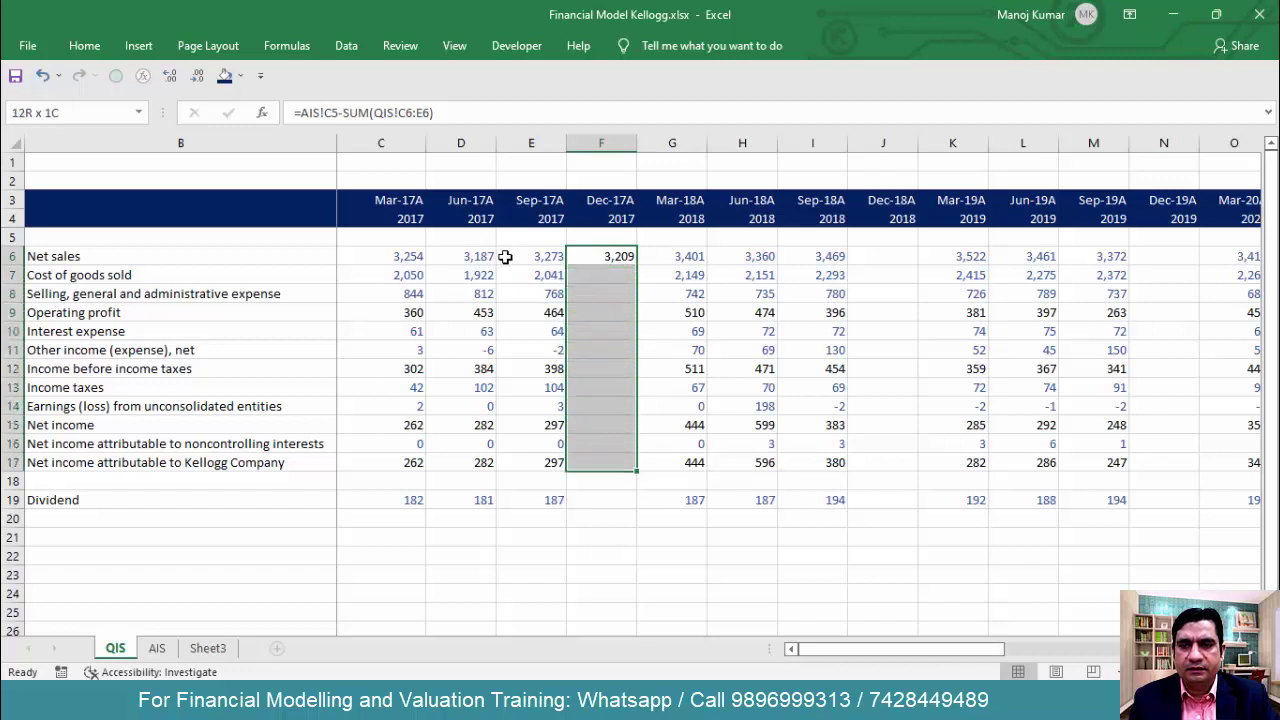
key("ctrl+d")
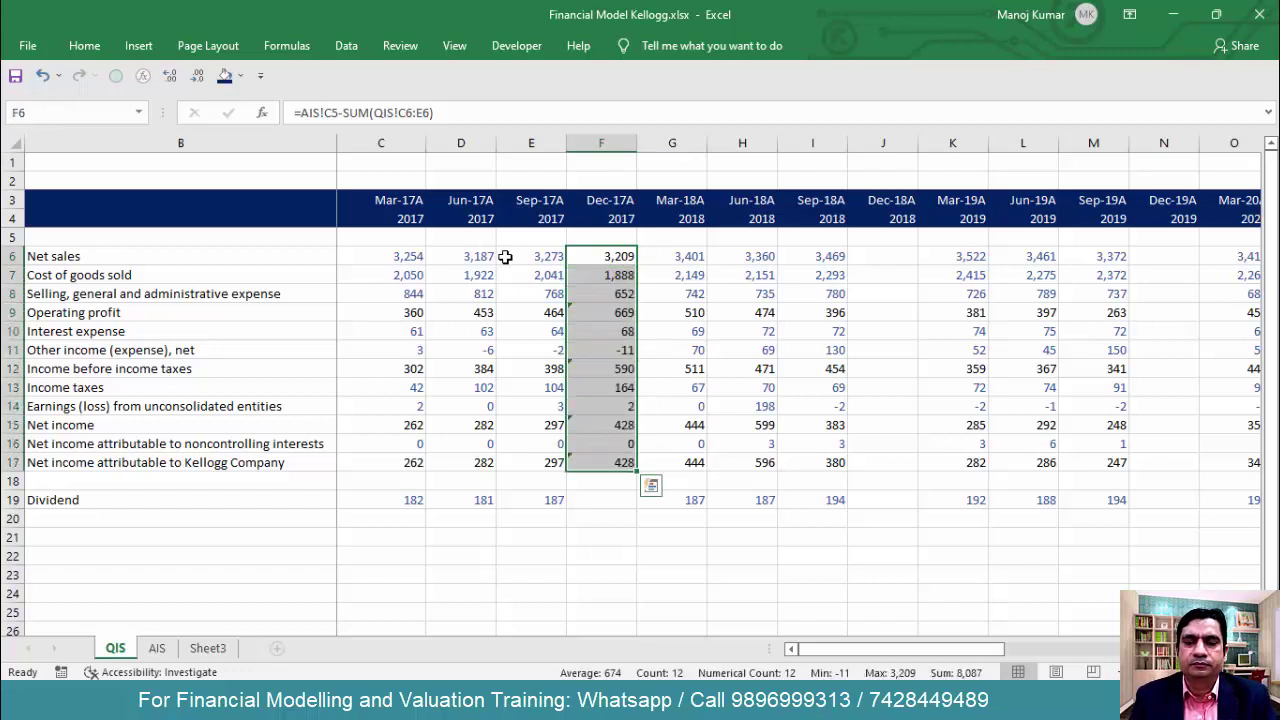
Copy the Dec-17 formula into F19 for the Dividend row
key("Down")
key("Down")
key("Down")
key("Down")
key("Down")
key("Down")
key("Down")
key("Down")
key("Down")
key("Down")
key("Down")
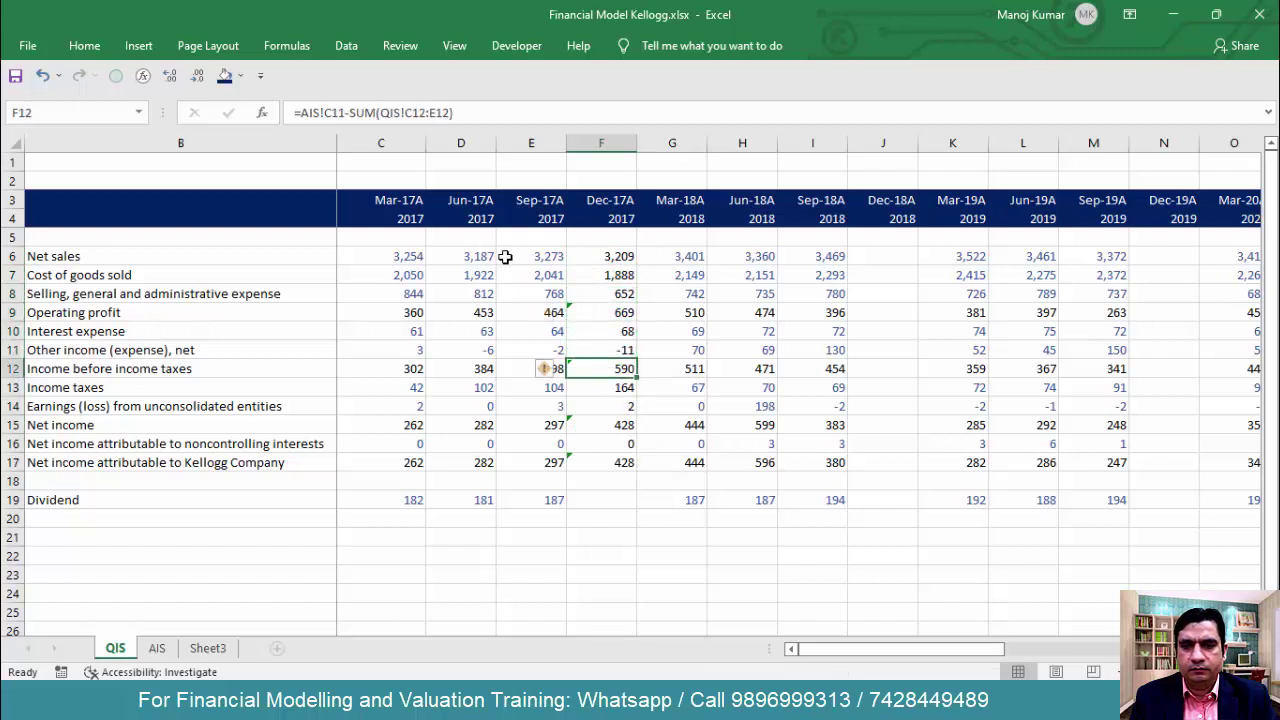
key("ctrl+c")
key("Down")
key("Down")
key("Return")
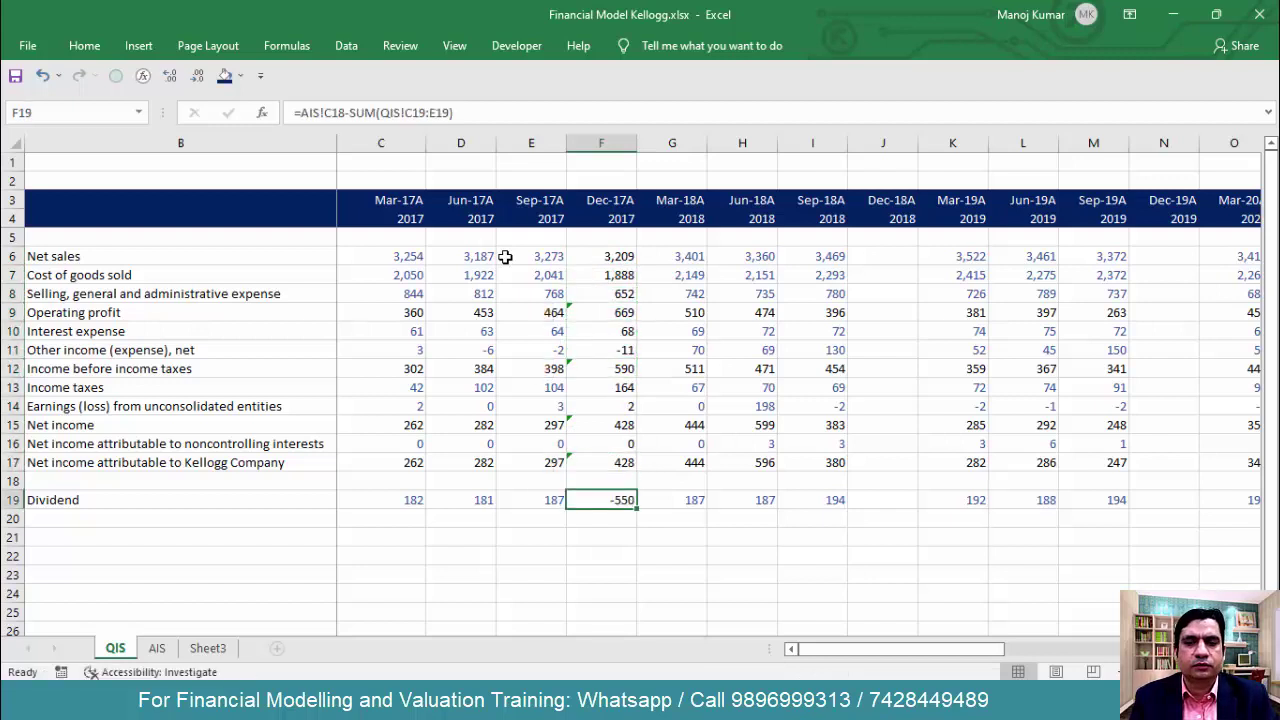
key("Down")
key("Up")
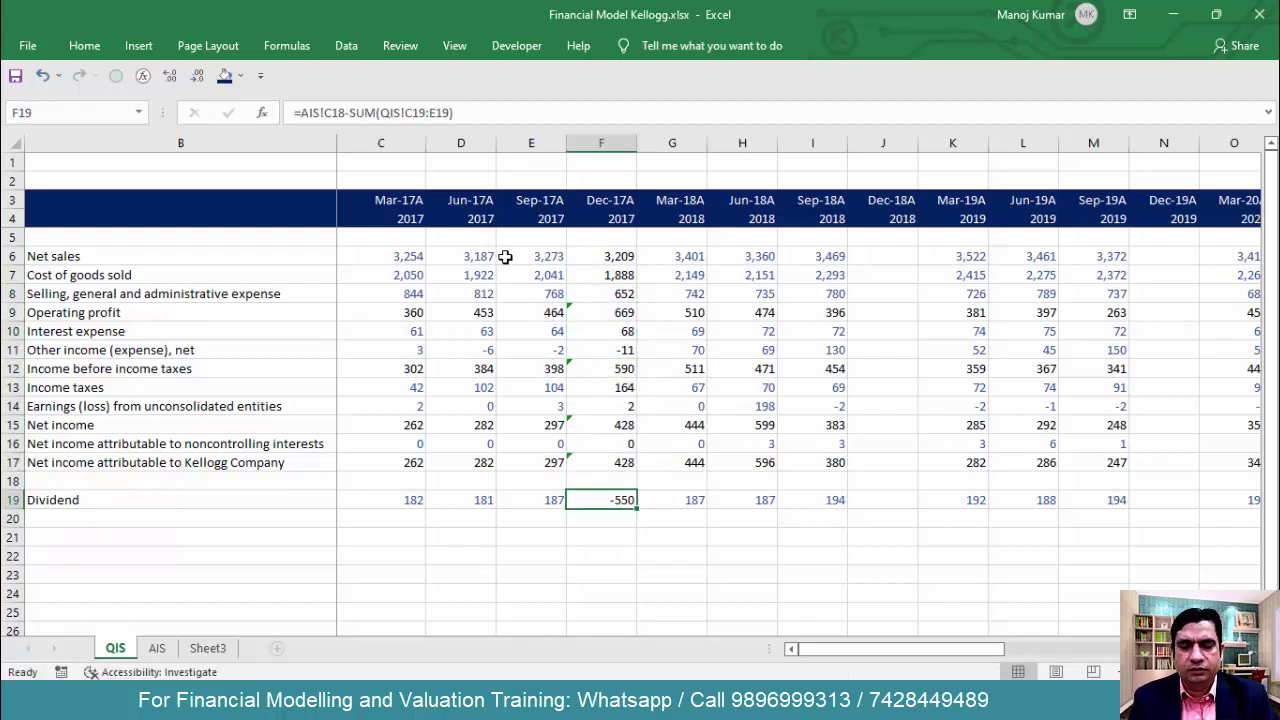
Check row 18 of the AIS sheet, which the Dec-17 dividend formula refers to, and return to QIS
left_click(157, 648)
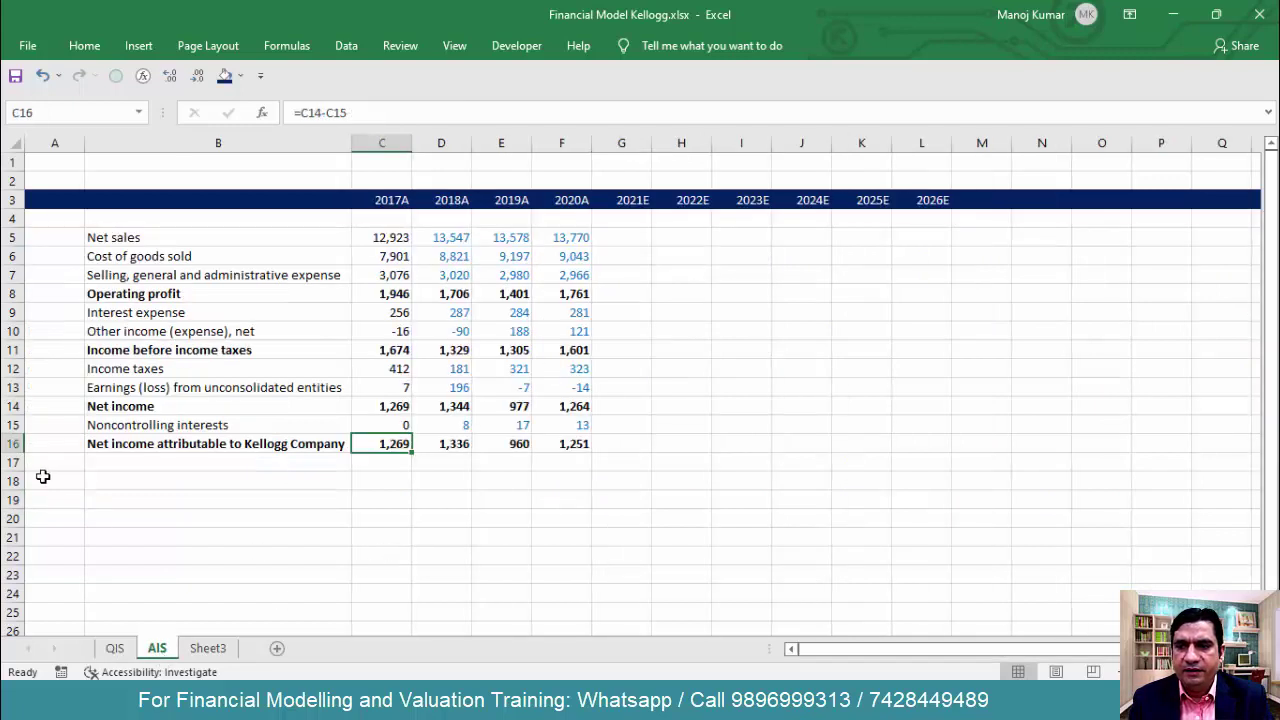
left_click(13, 481)
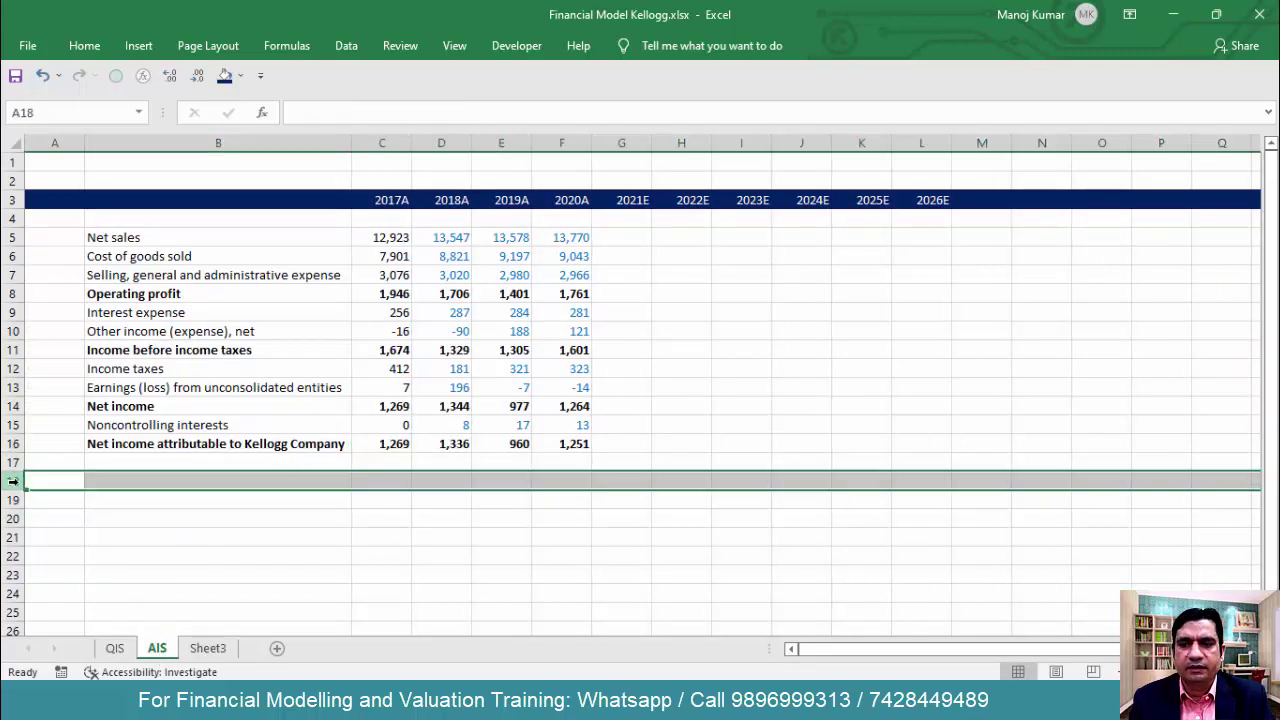
left_click(115, 648)
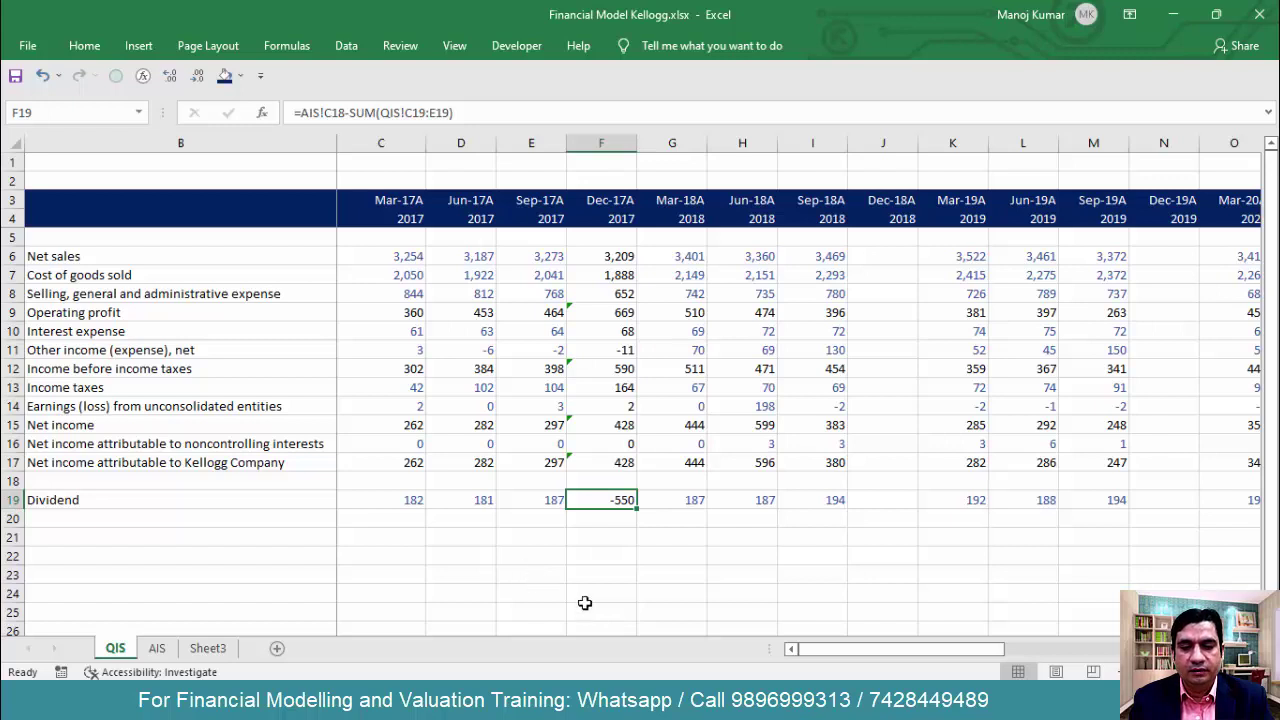
Switch to File Explorer and open 10K Dec 2020.pdf from the Kellogg 2020 folder
key("alt+Tab")
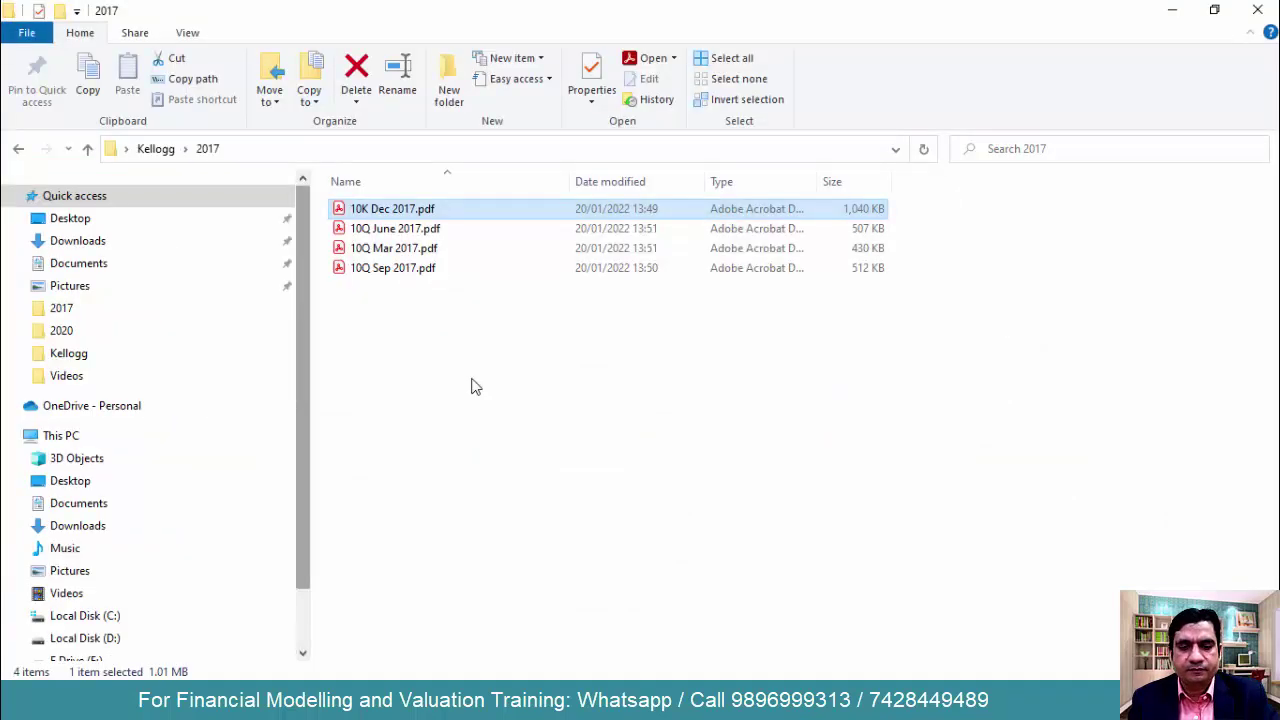
key("alt+Up")
key("Up")
key("Up")
key("Up")
key("Up")
key("Down")
key("Return")
key("Down")
key("Up")
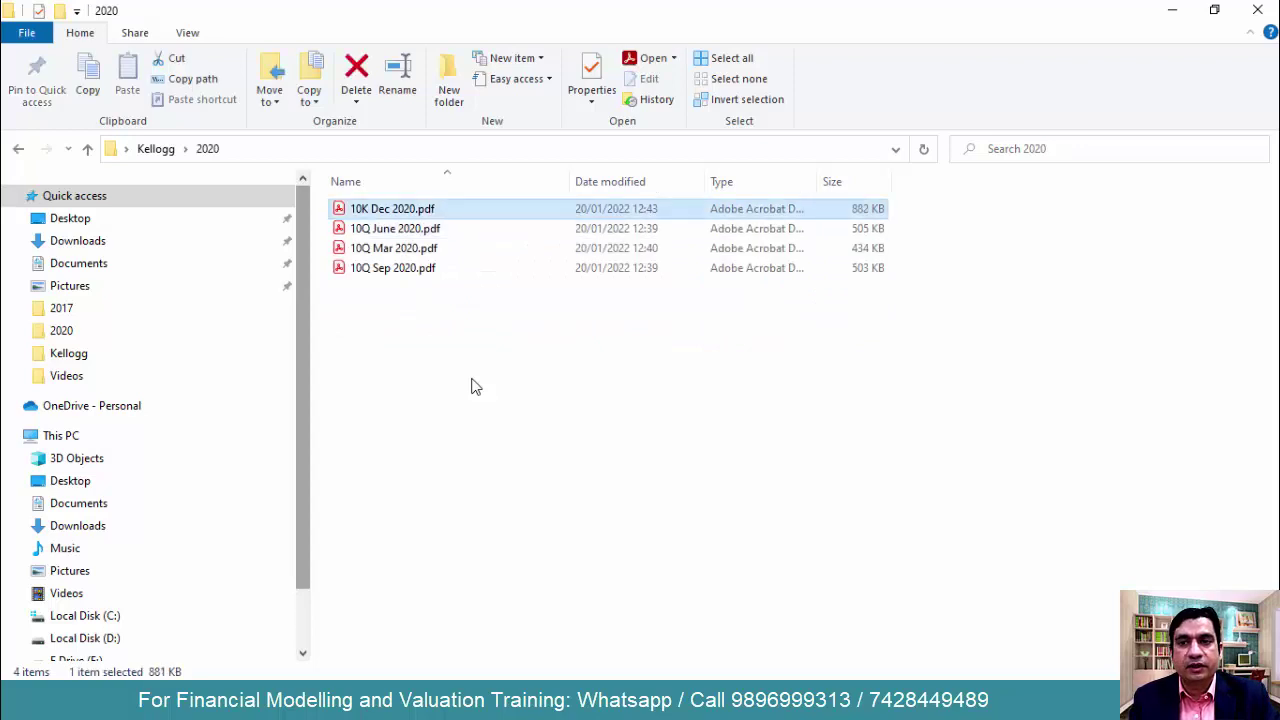
key("Return")
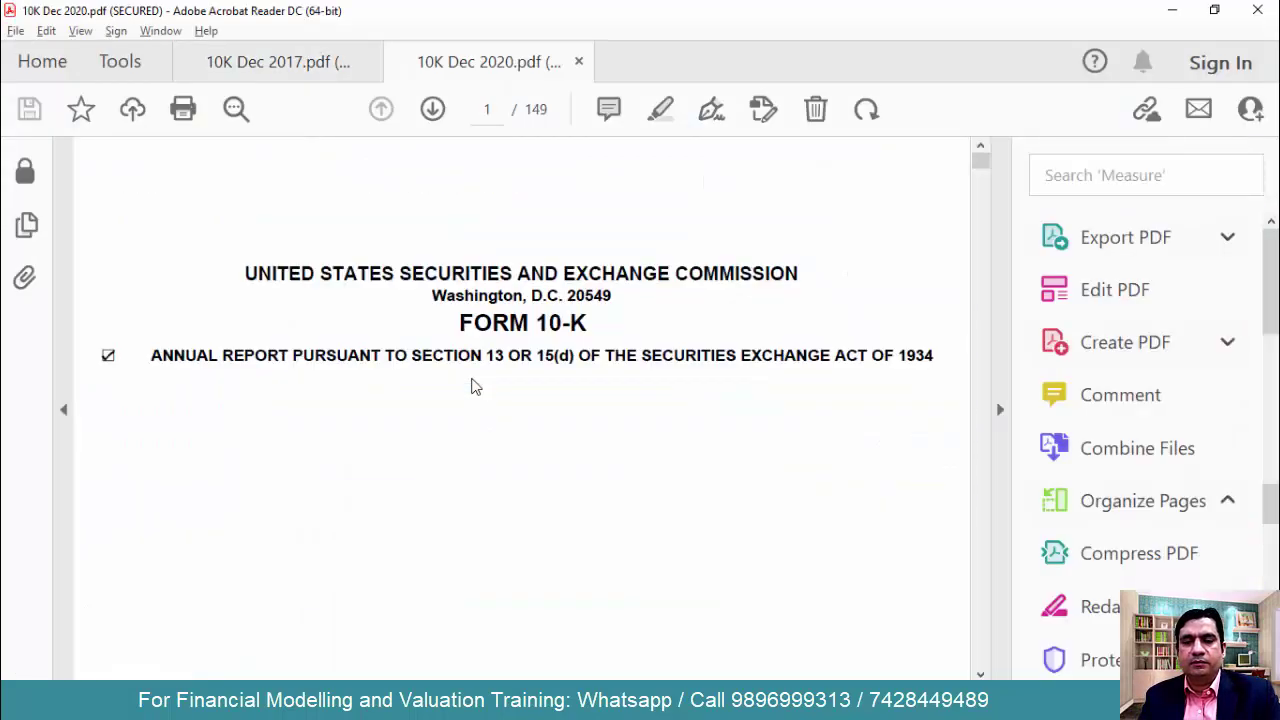
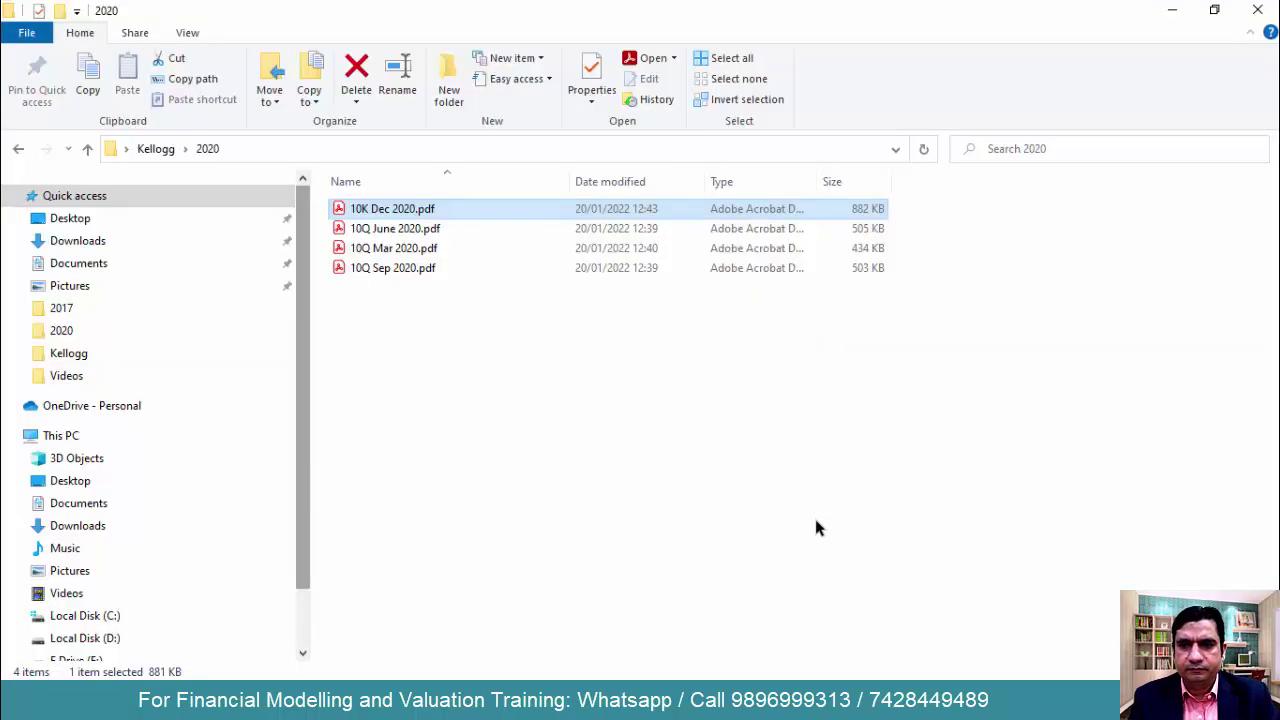
Examine the dividends declared for 2018 in the retained earnings column of the 2020 10-K's statement of equity
key("alt+Tab")
key("Tab")
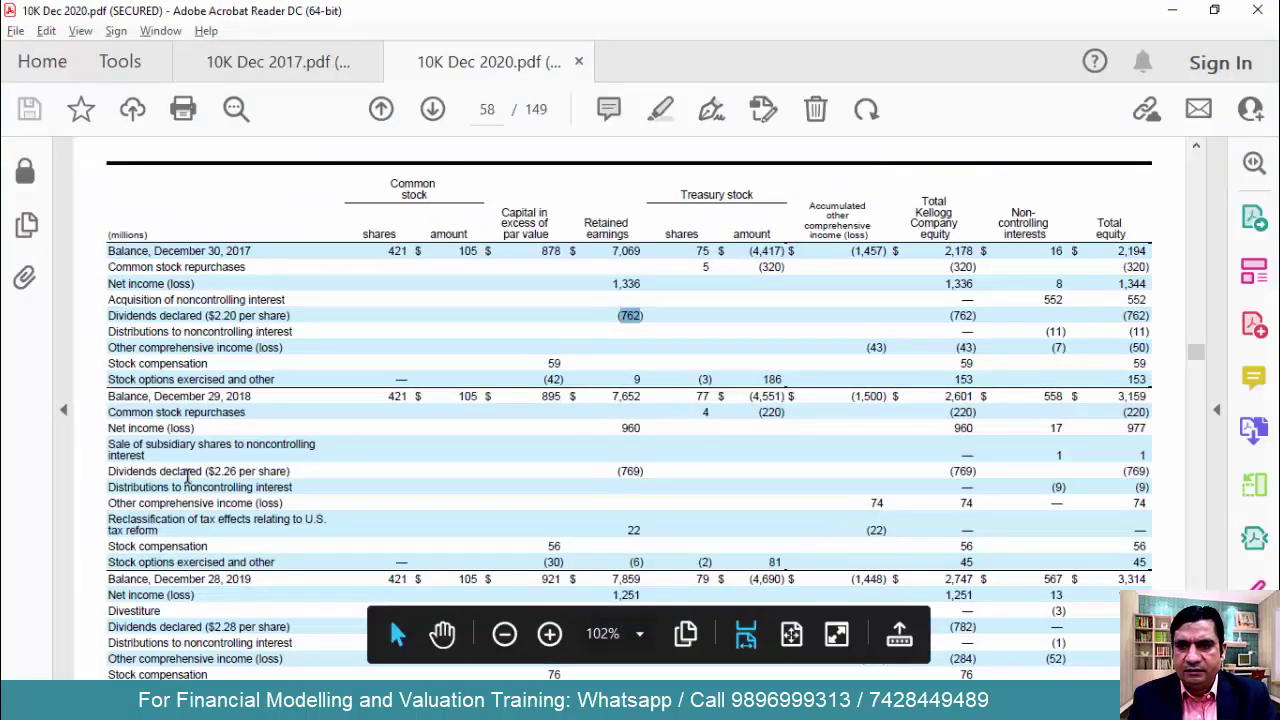
left_click_drag(150, 430, 330, 553)
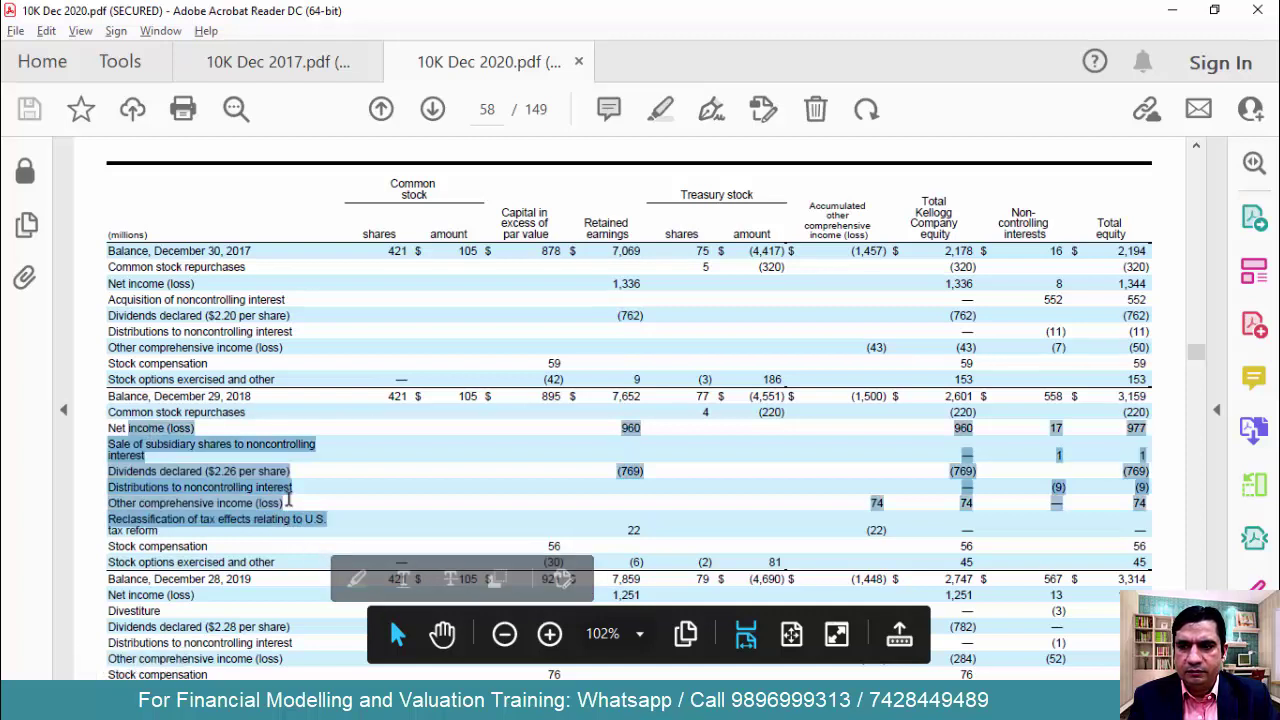
left_click(245, 370)
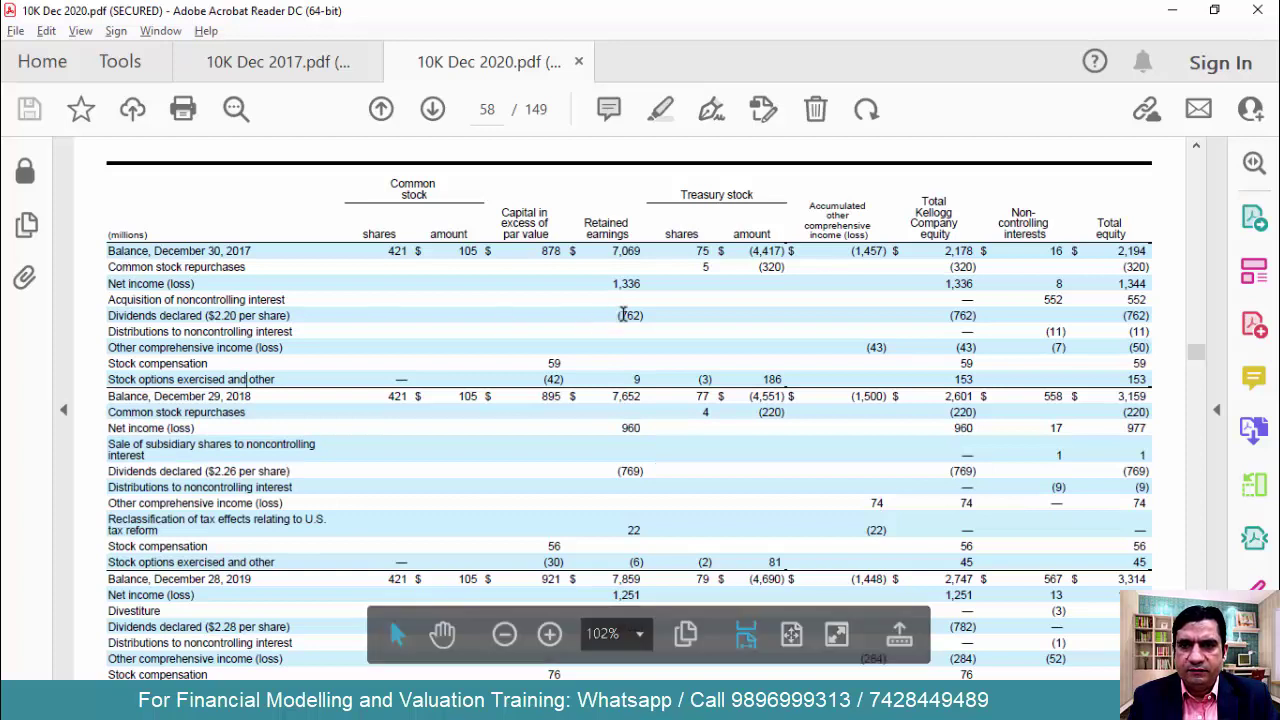
left_click_drag(619, 315, 641, 315)
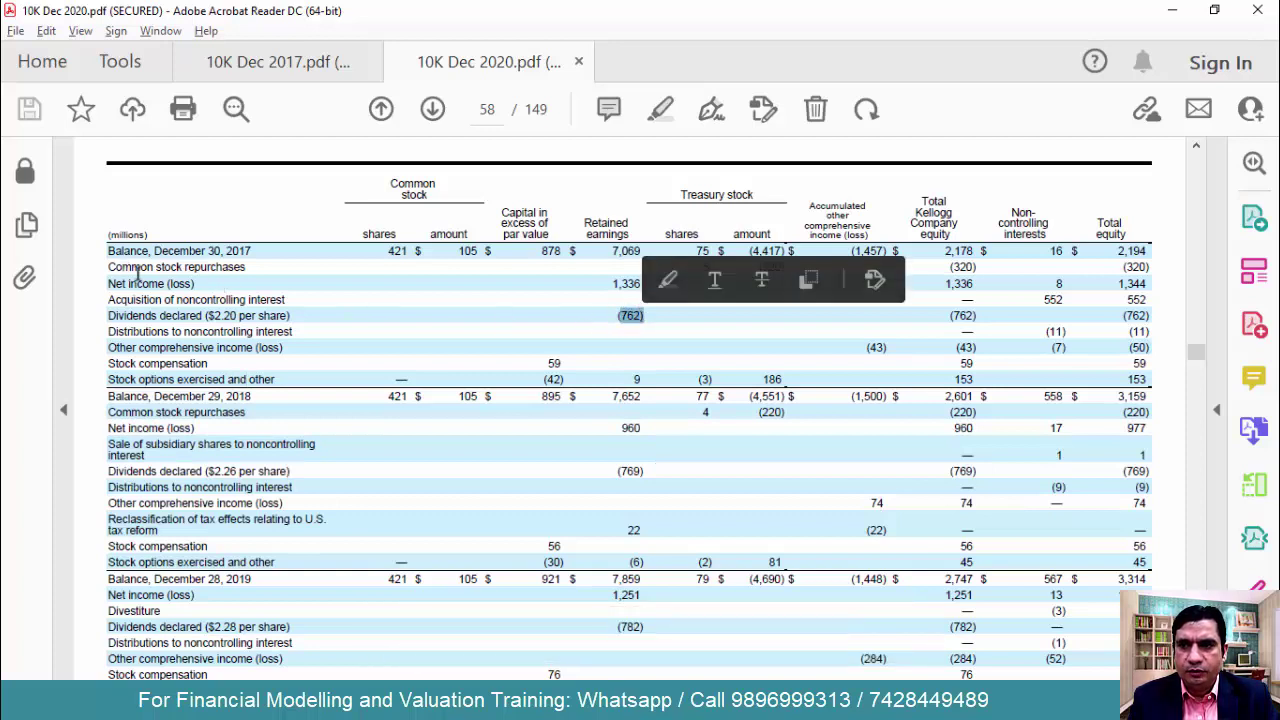
Switch to Excel and move the dividend value 716 from C18 to D18 on the AIS sheet
key("alt+Tab")
key("Tab")
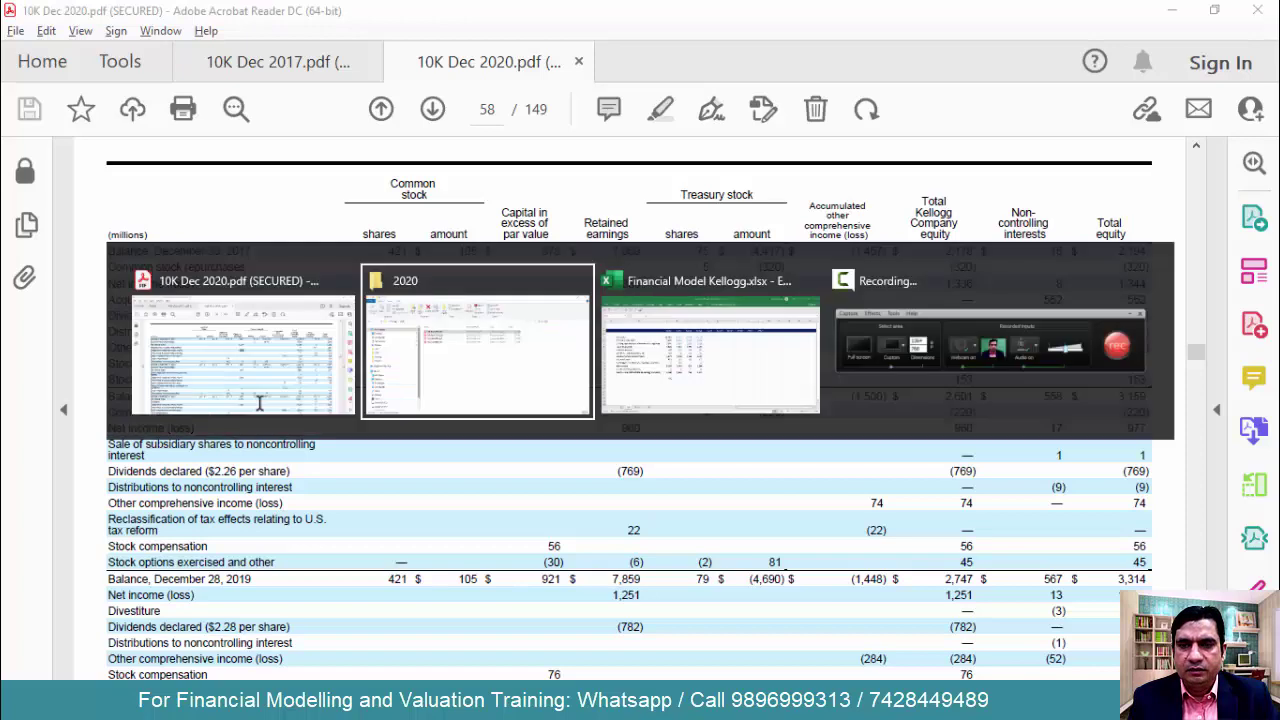
key("ctrl+x")
key("Right")
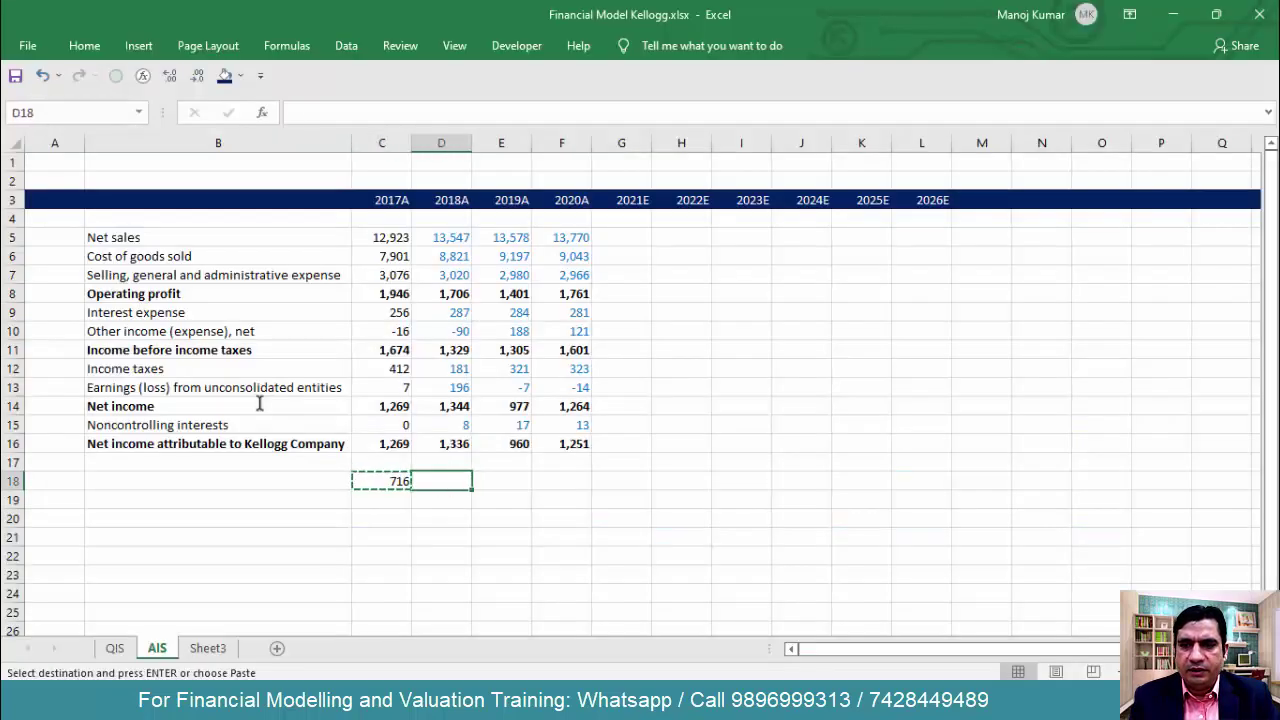
key("ctrl+v")
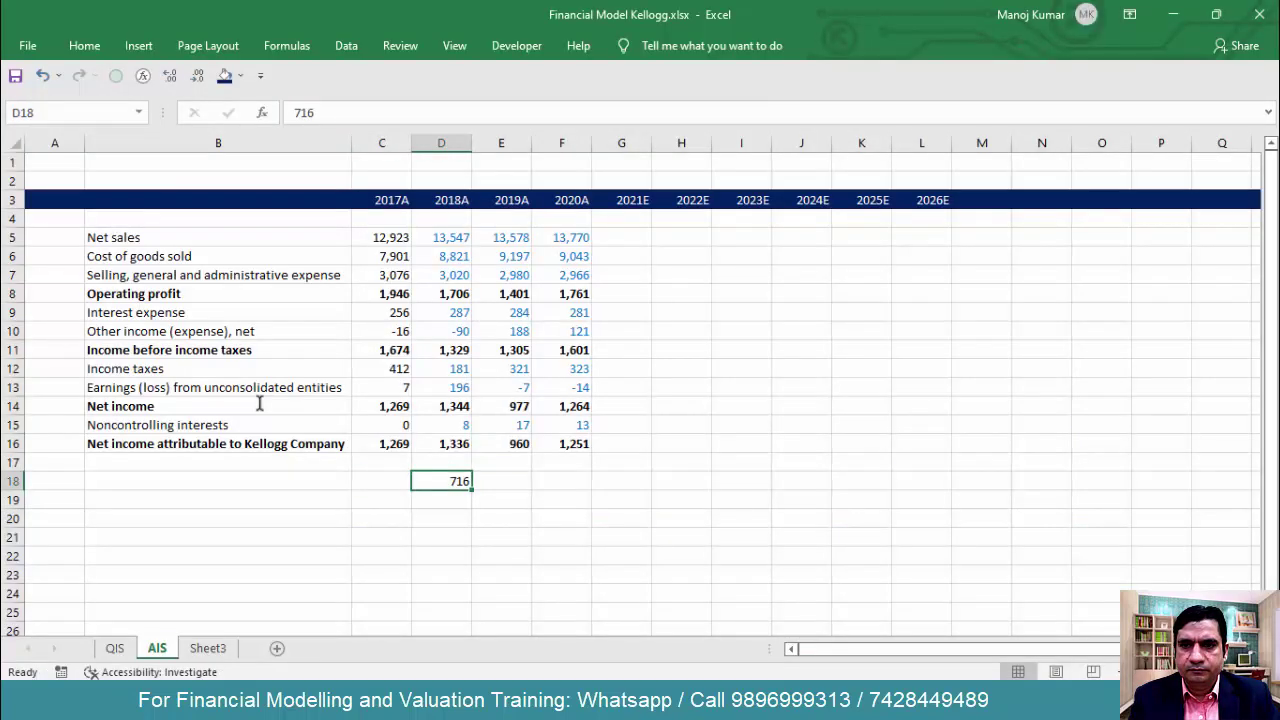
Check the 2019 dividends declared in the 2020 10-K and enter 769 in E18 of the AIS sheet
key("alt+Tab")
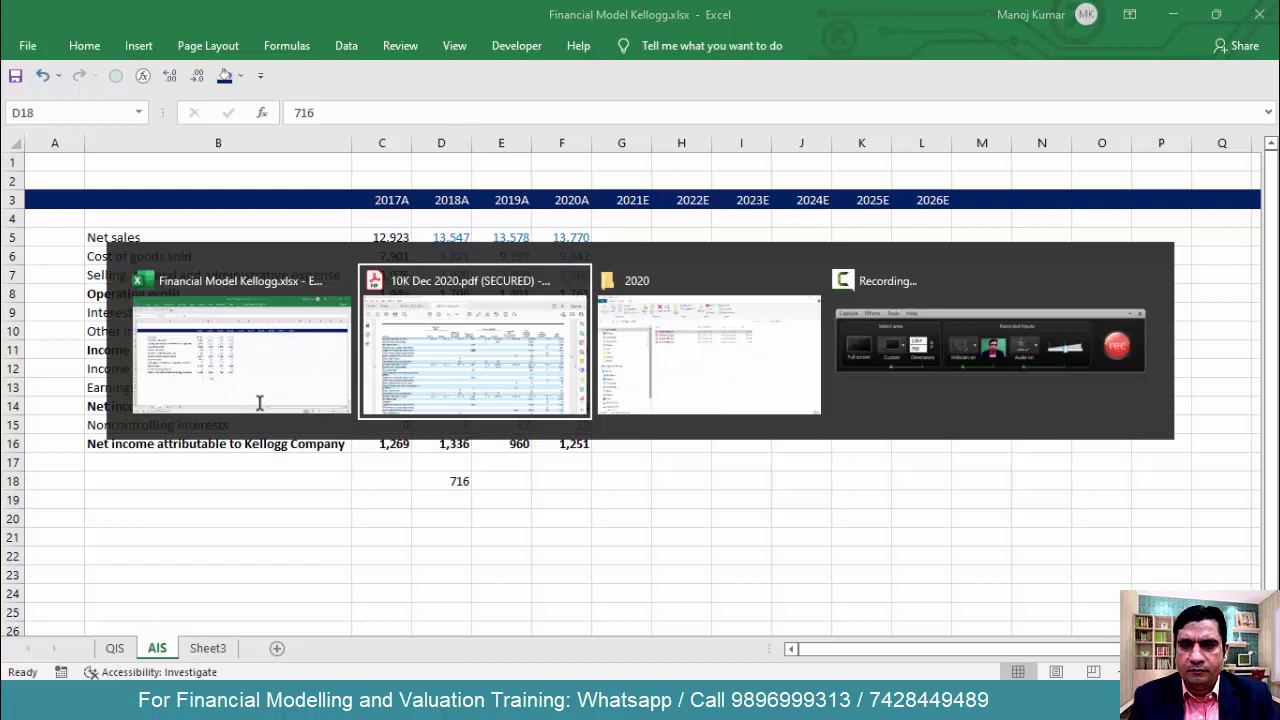
key("alt+Tab")
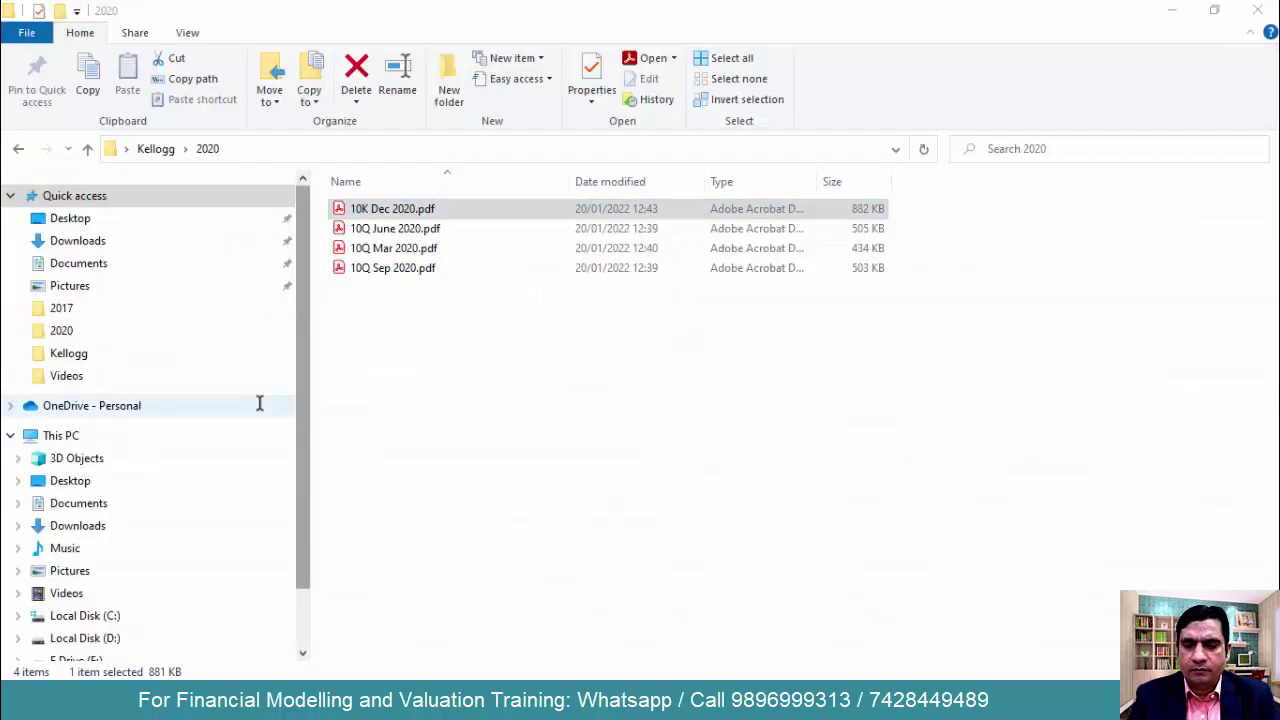
key("super+p")
key("Escape")
left_click(437, 390)
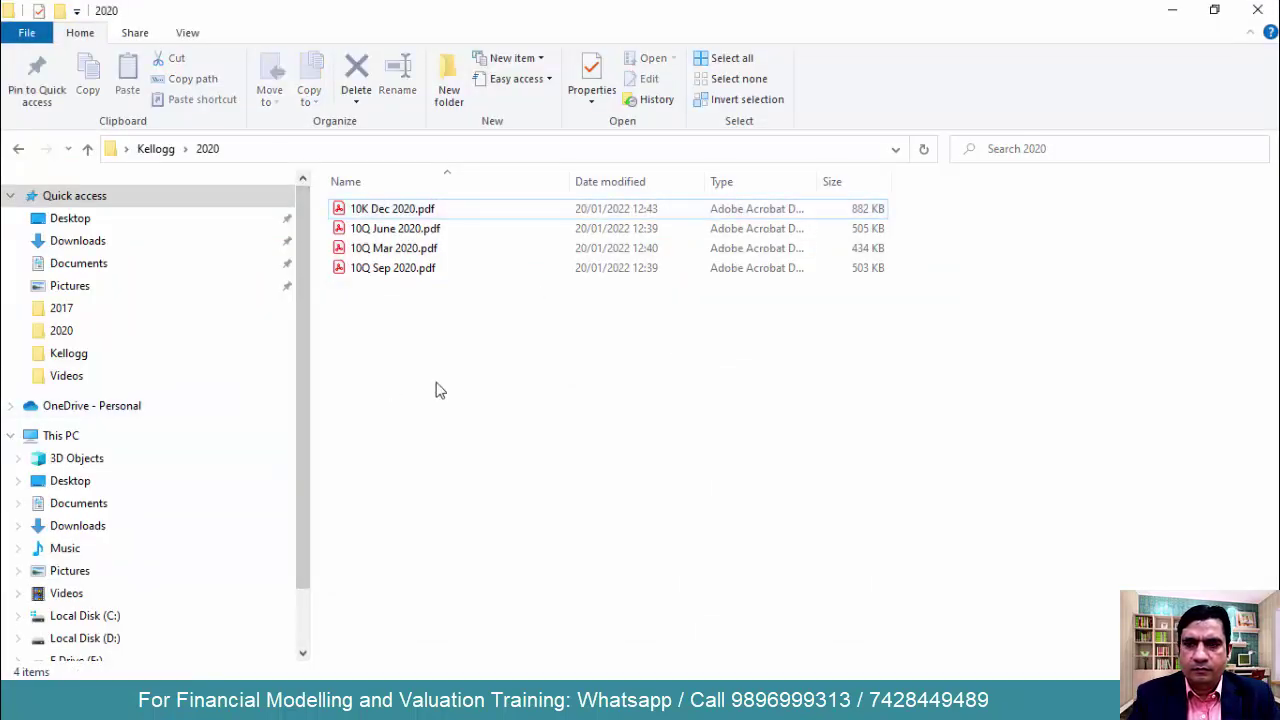
key("alt+Tab")
key("alt+Tab")
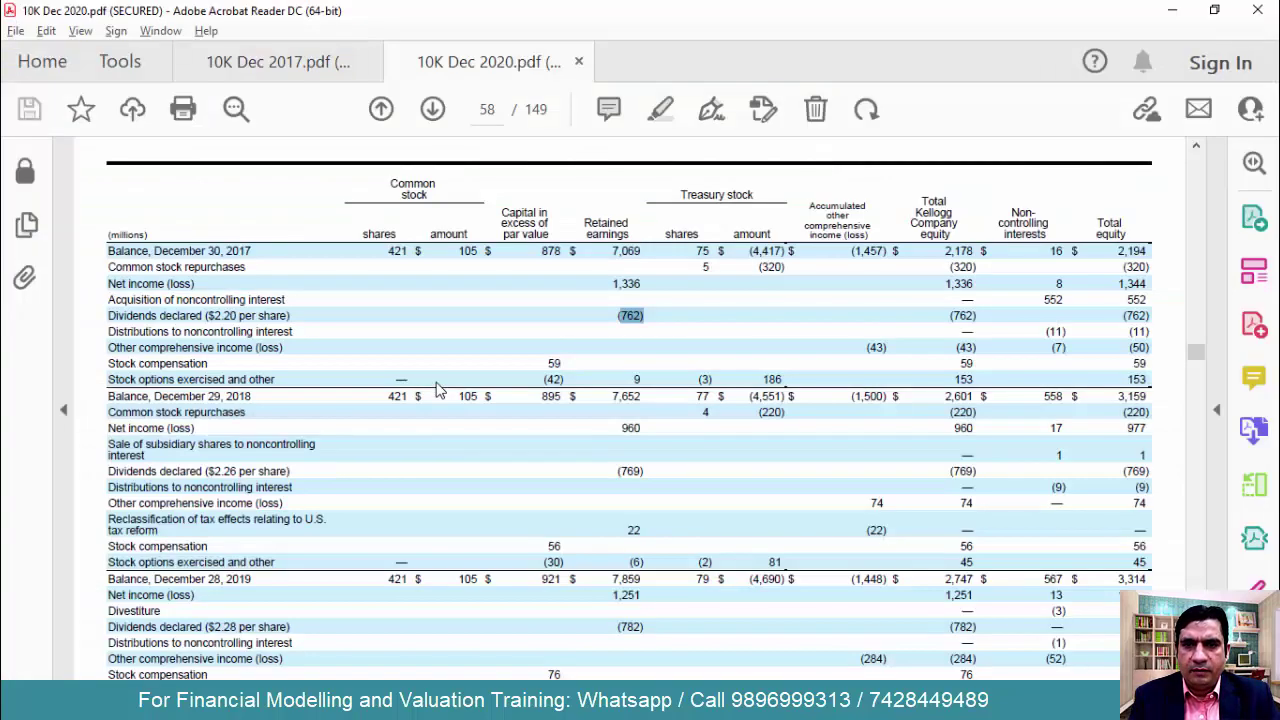
key("alt+Tab")
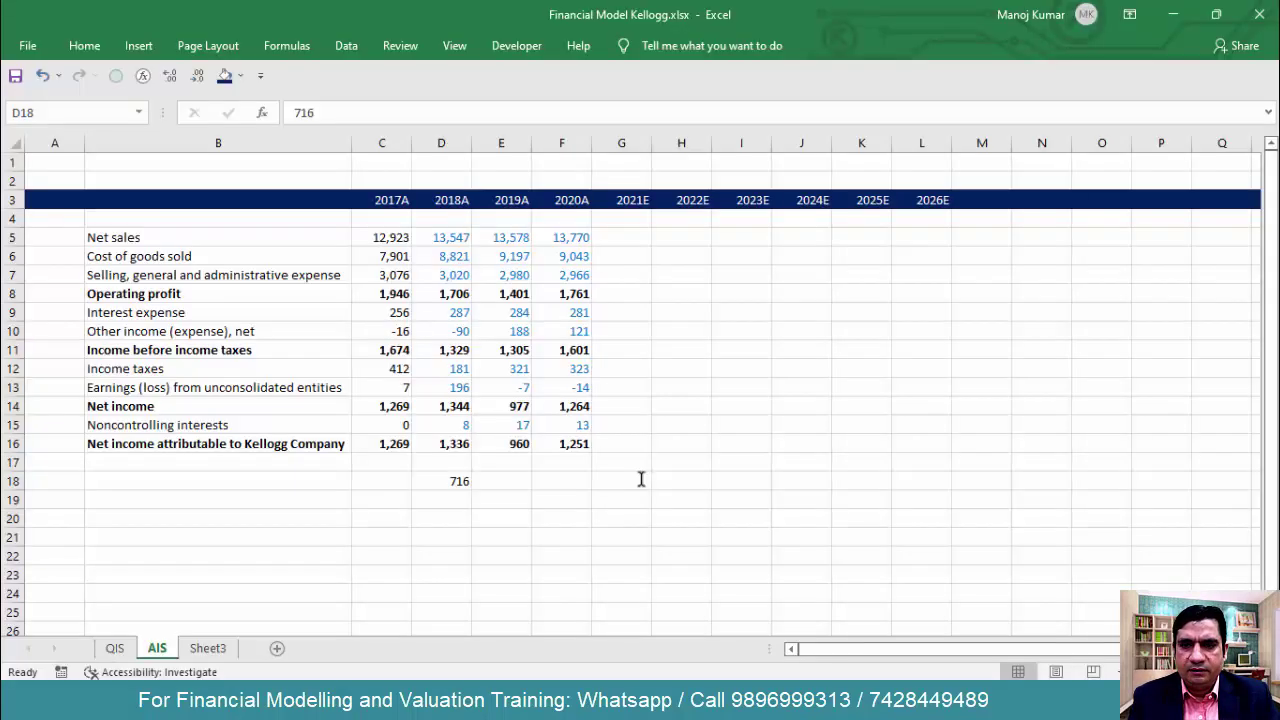
key("Right")
type("769")
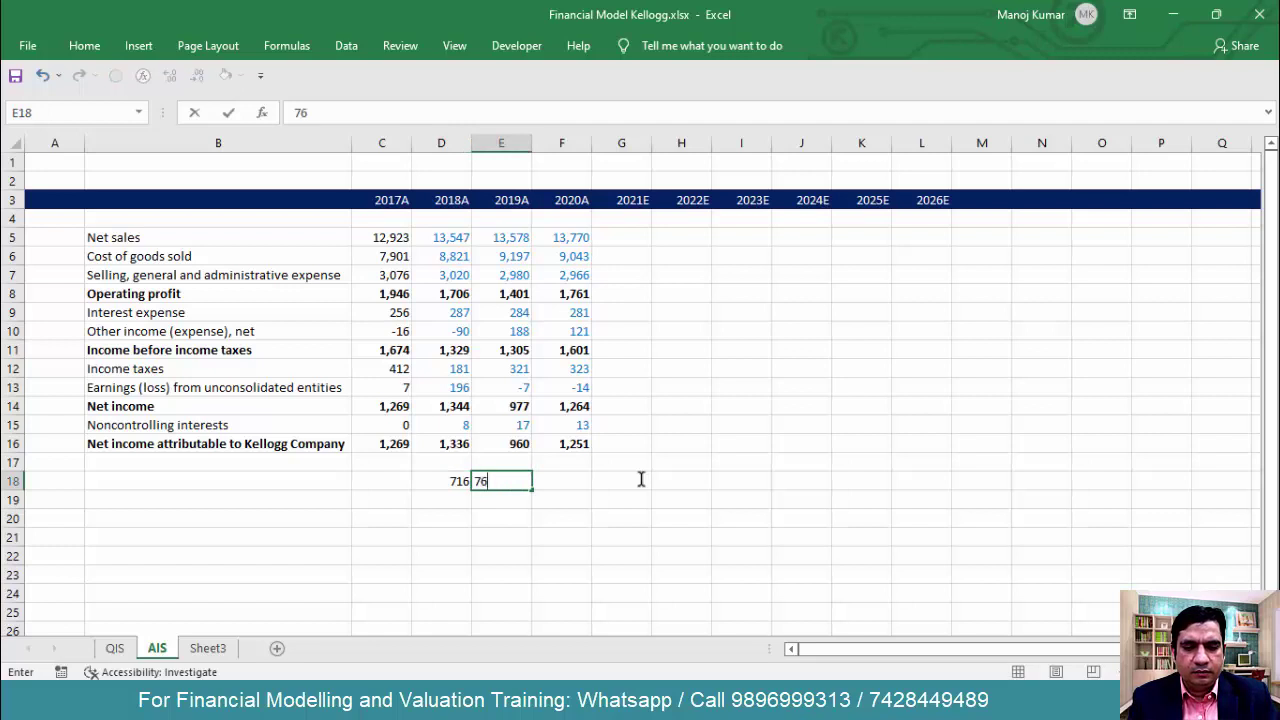
key("Right")
Look up the 2020 dividends declared in the 10-K and enter 782 in F18 of the AIS sheet
key("alt+Tab")
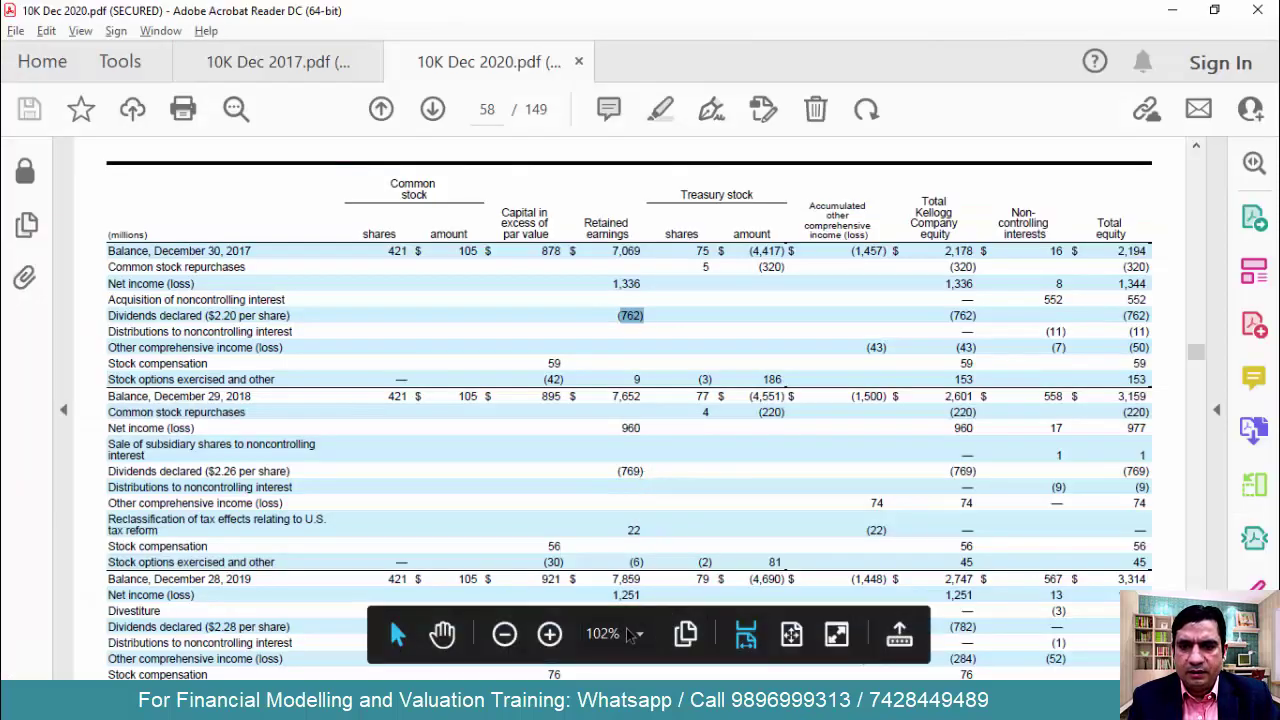
left_click(745, 528)
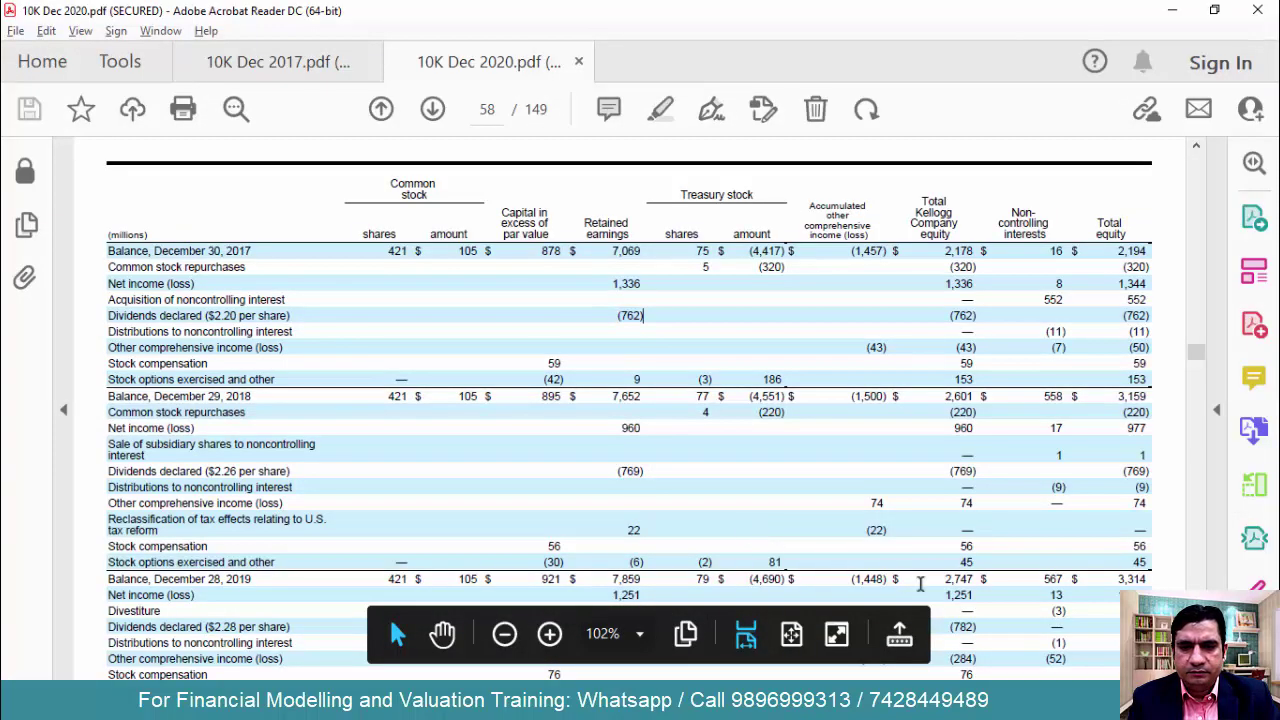
scroll(629, 410, "down", 3)
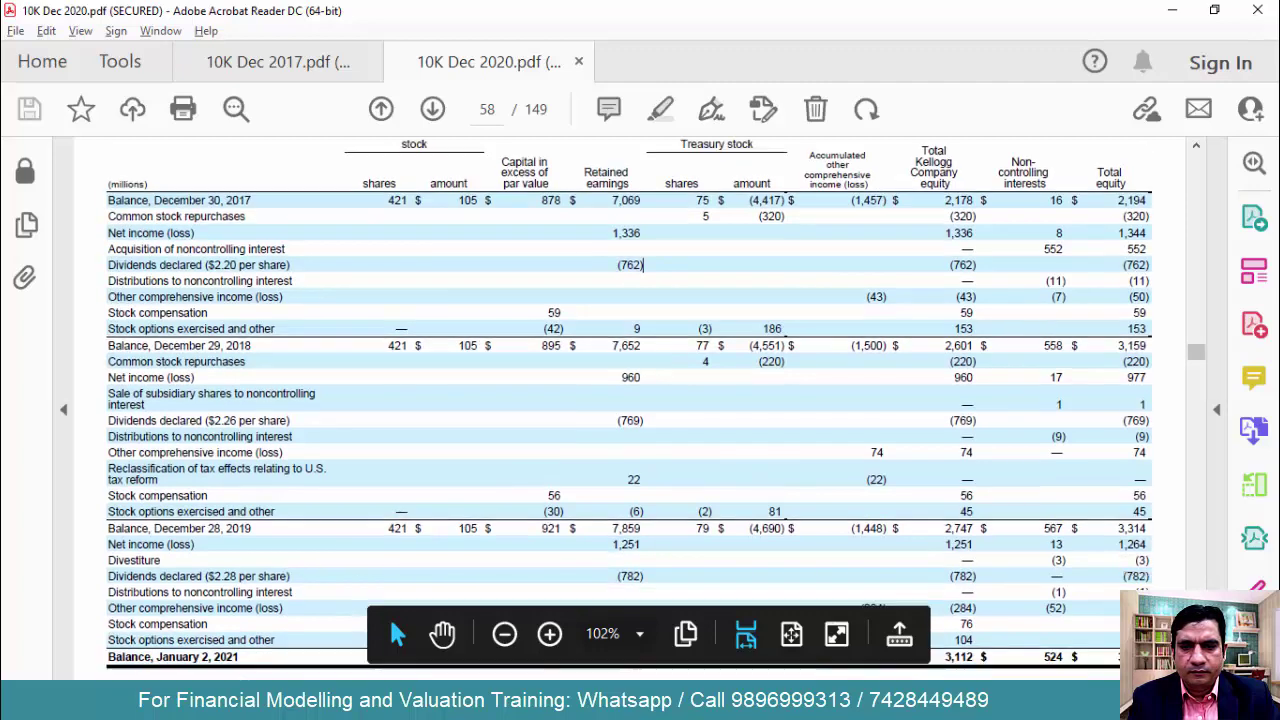
key("alt+Tab")
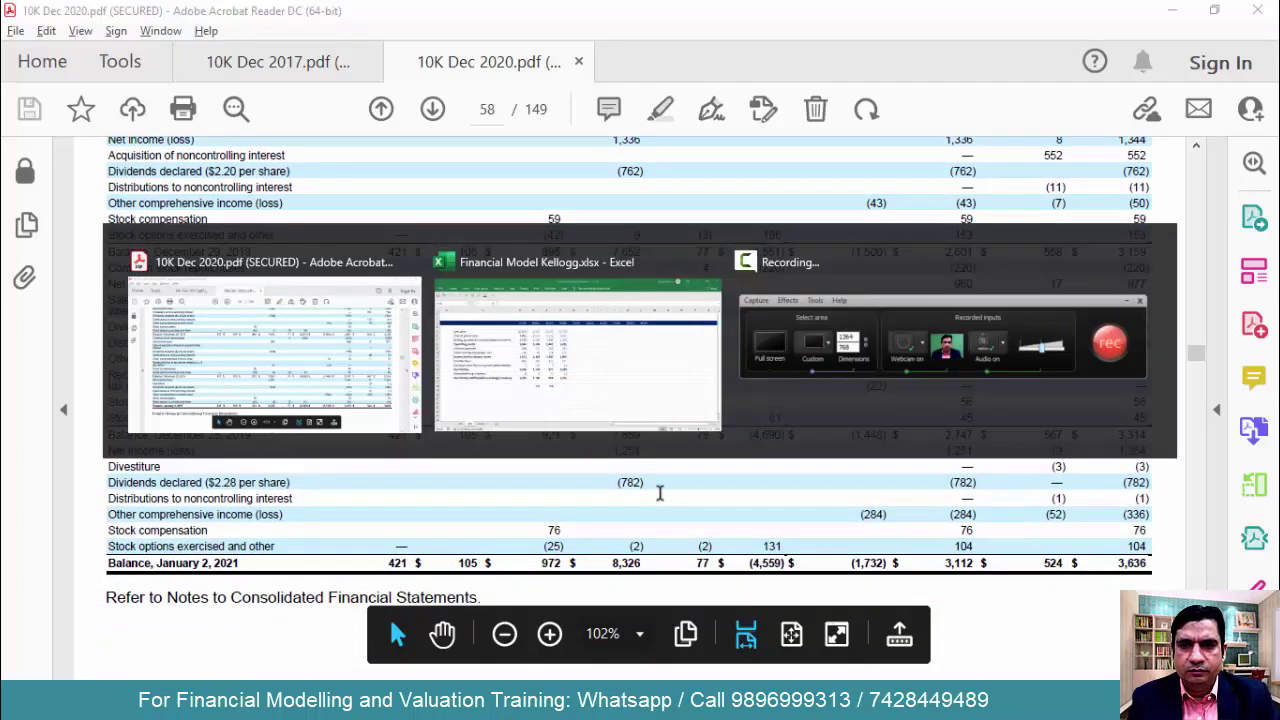
type("782")
key("Return")
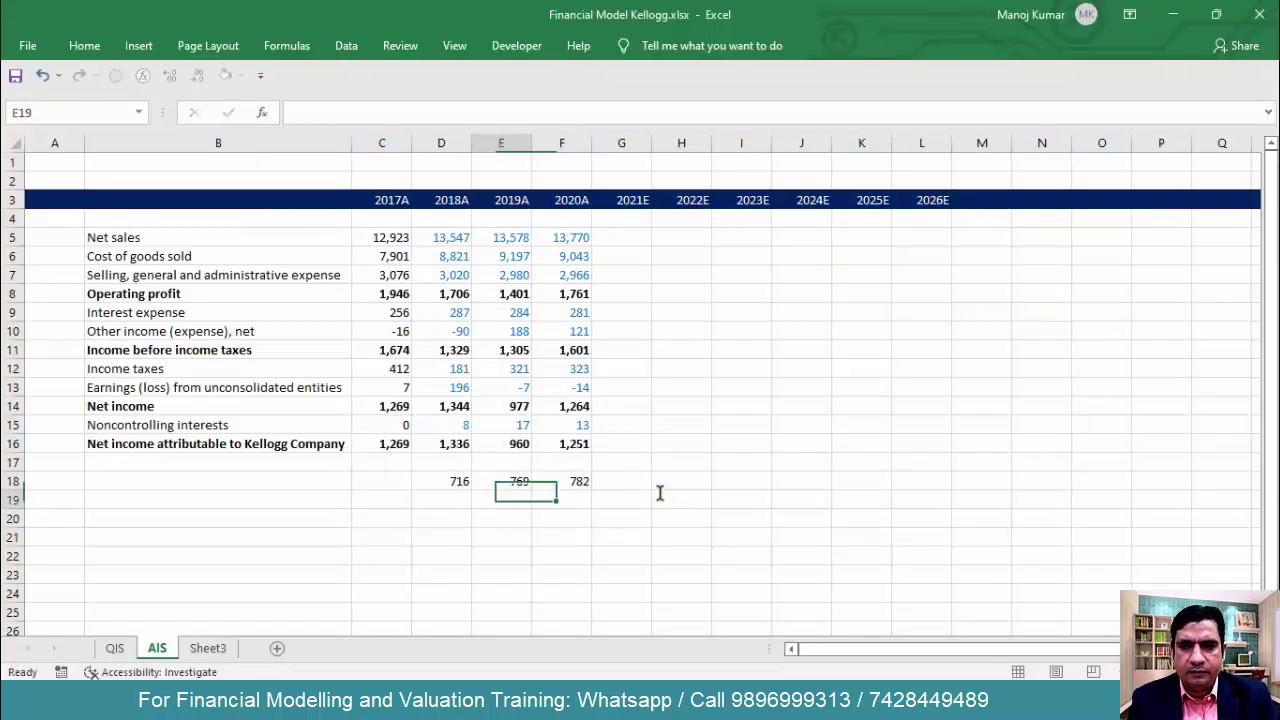
Switch to the 2017 10-K and look up the 2017 dividends in the retained earnings column of the statement of equity
key("Up")
key("Left")
key("Left")
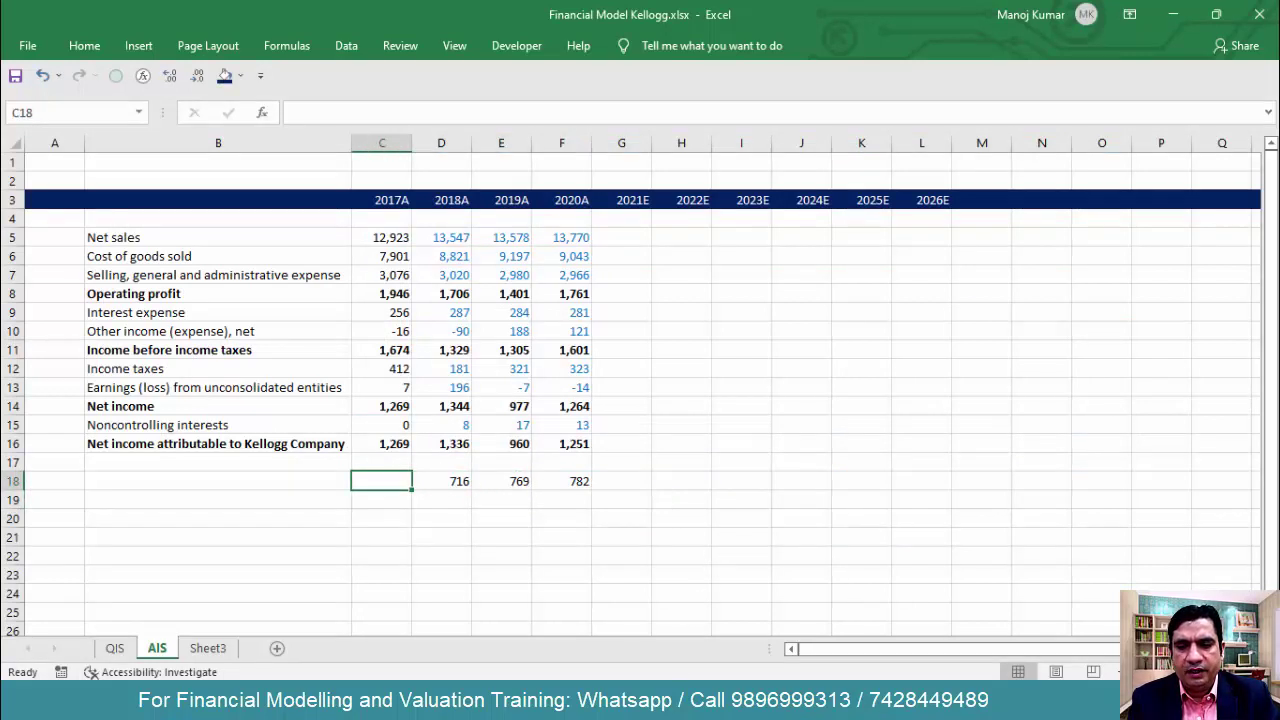
mouse_move(627, 658)
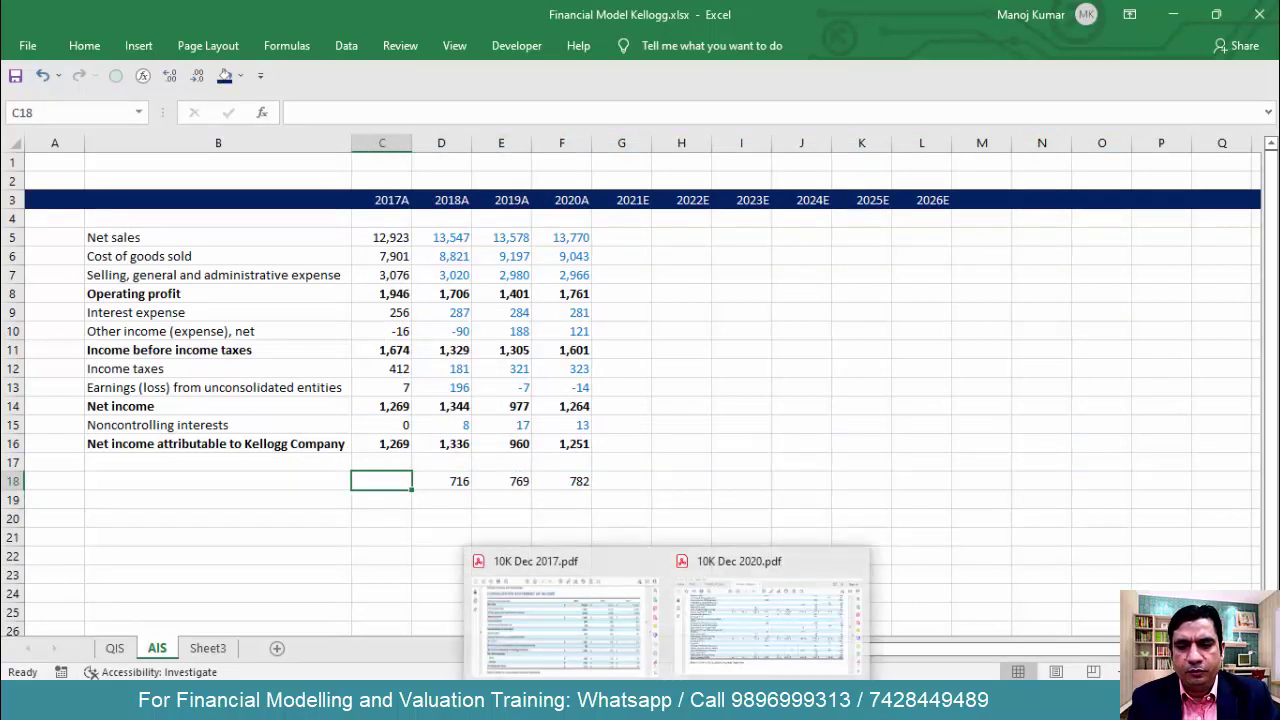
left_click(625, 648)
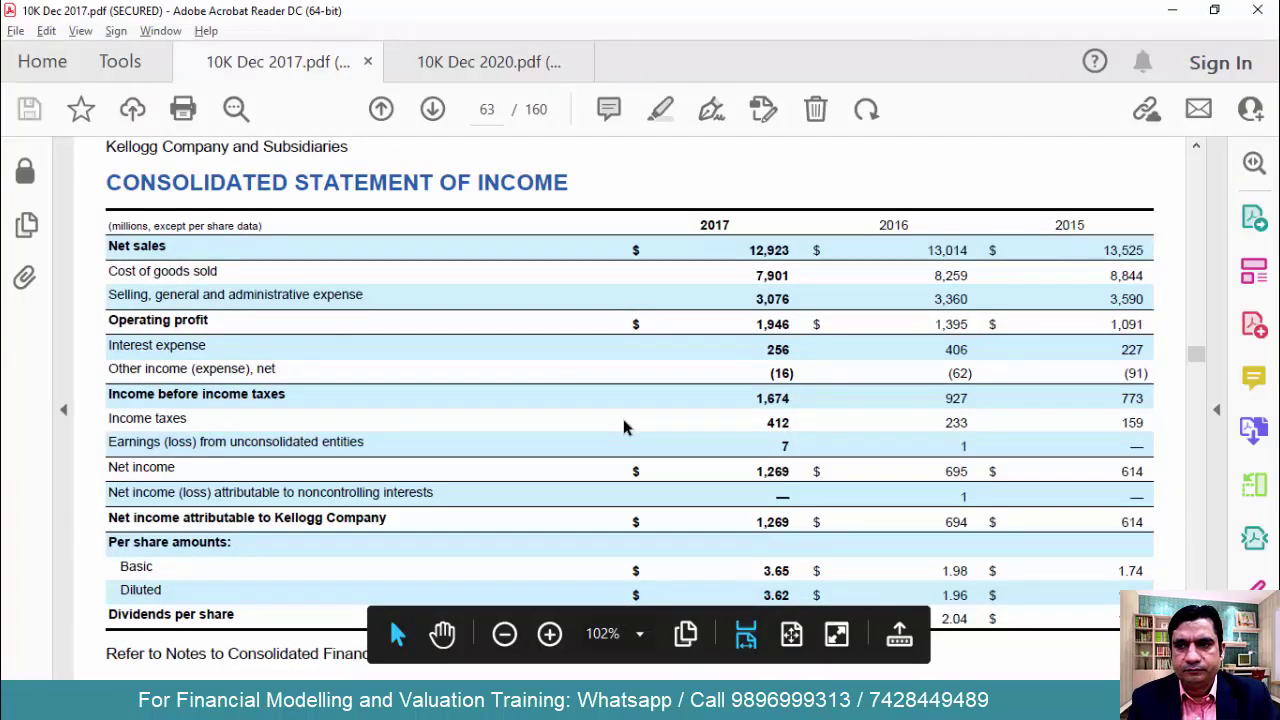
scroll(623, 427, "down", 20)
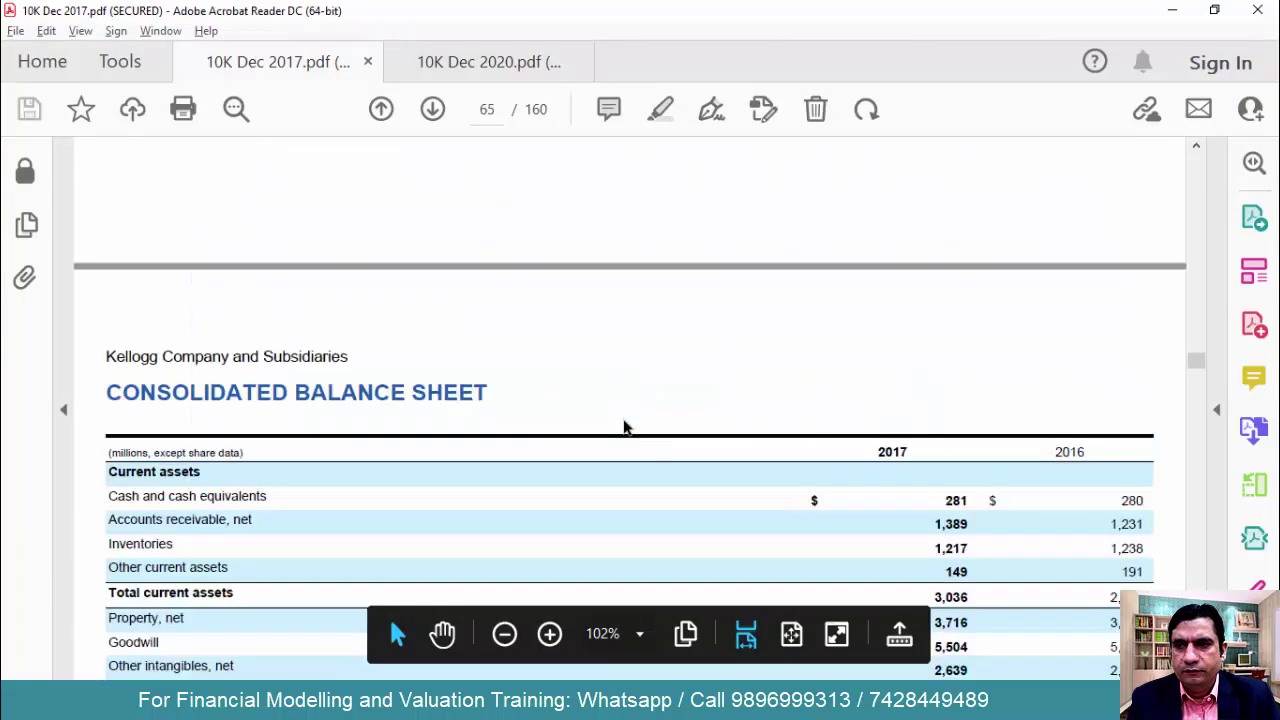
scroll(623, 427, "down", 15)
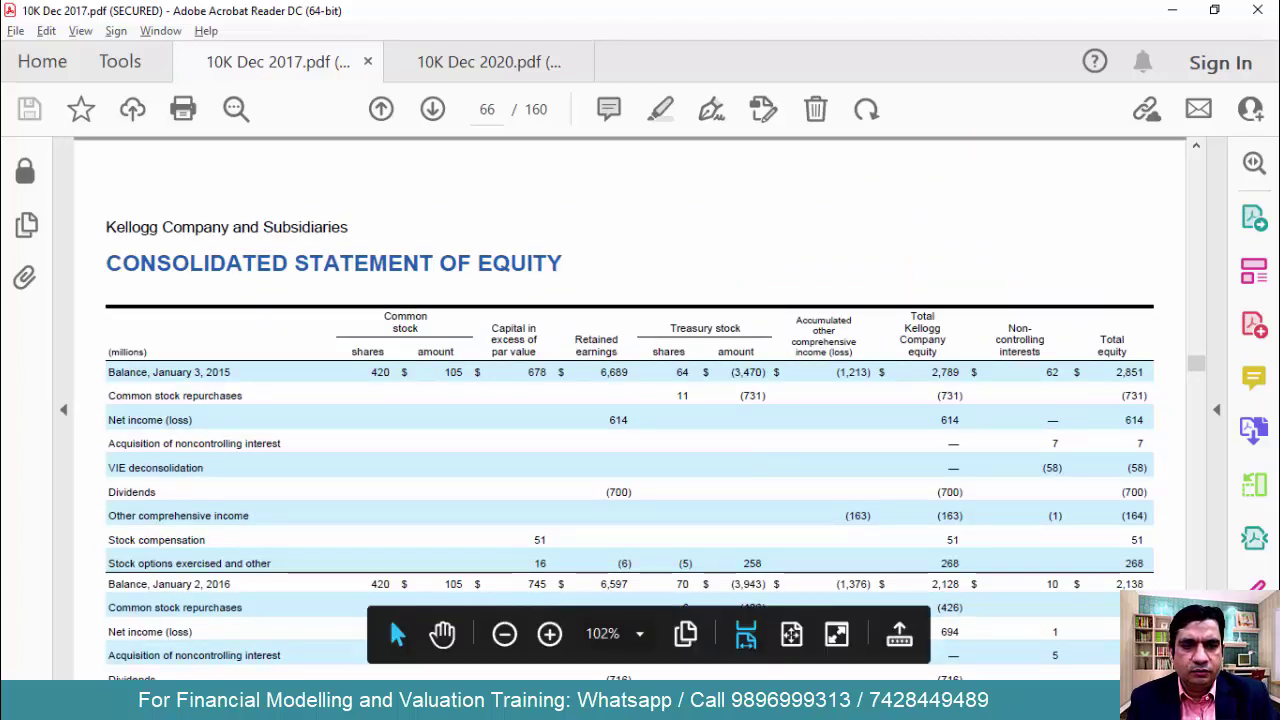
scroll(630, 402, "down", 5)
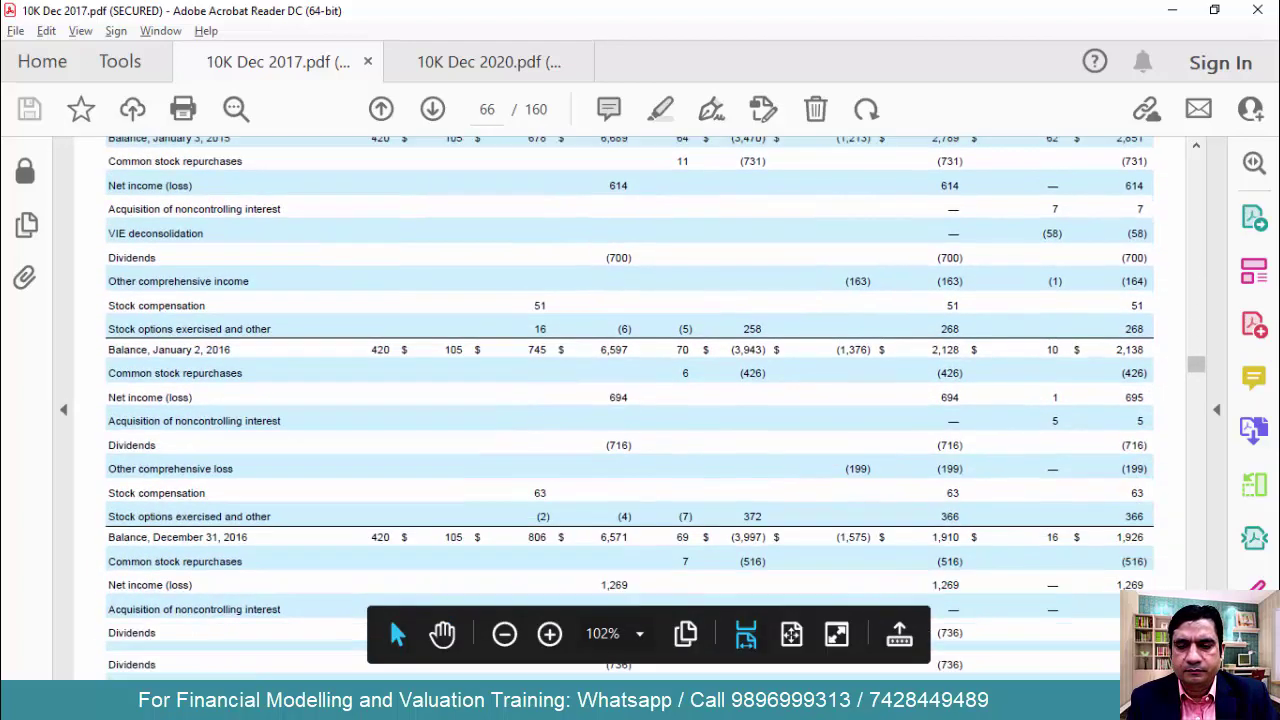
scroll(629, 406, "down", 6)
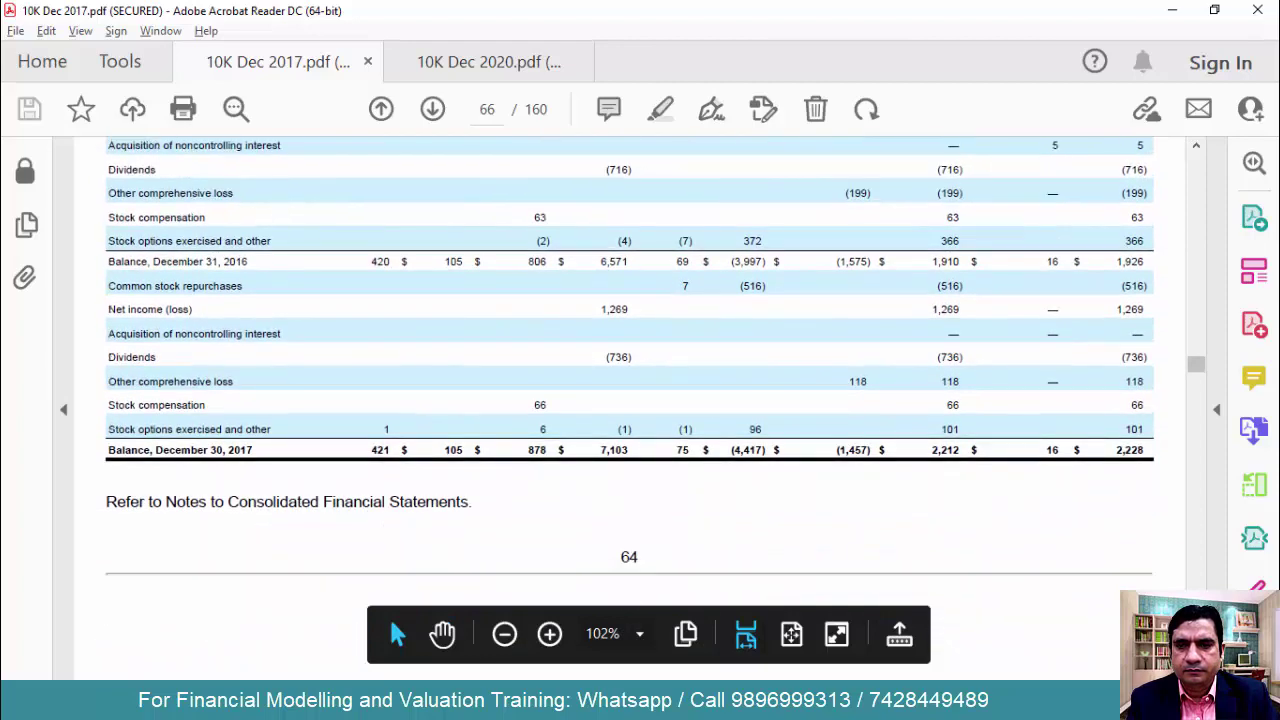
double_click(612, 357)
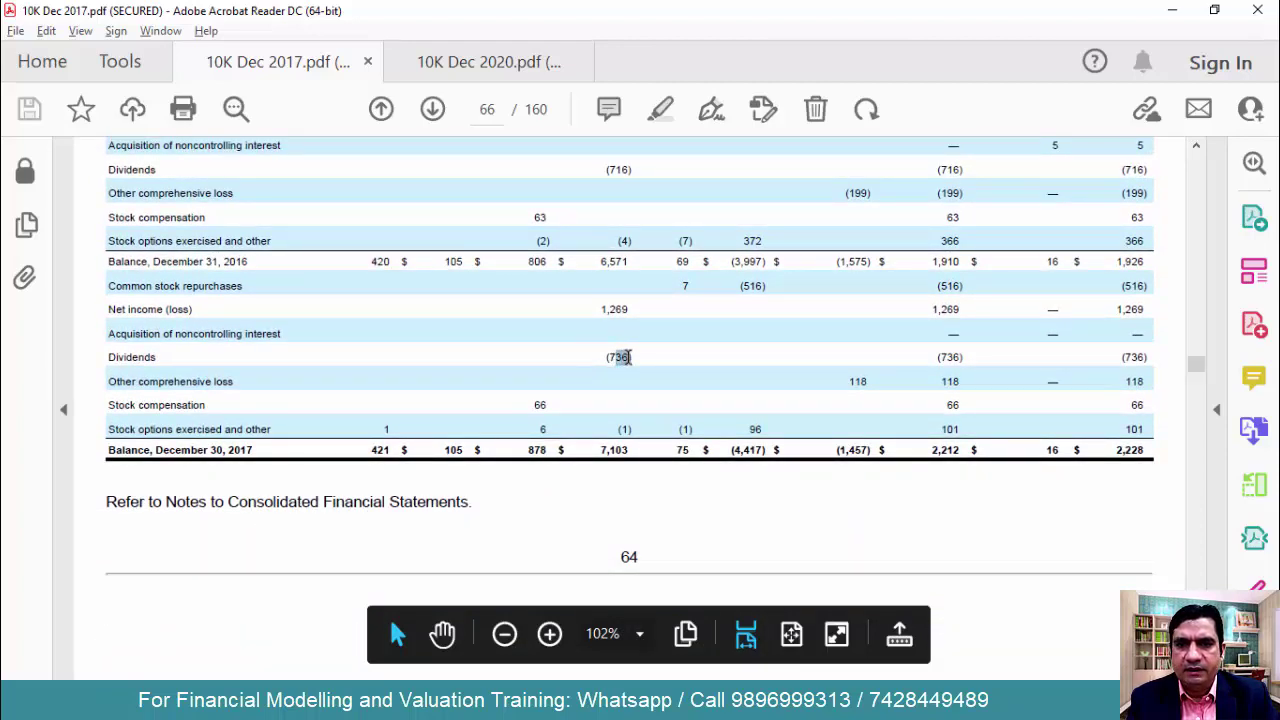
Return to Excel, enter 736 in C18 of the AIS sheet, and label B18 "Dividend" in bold
key("alt+Tab")
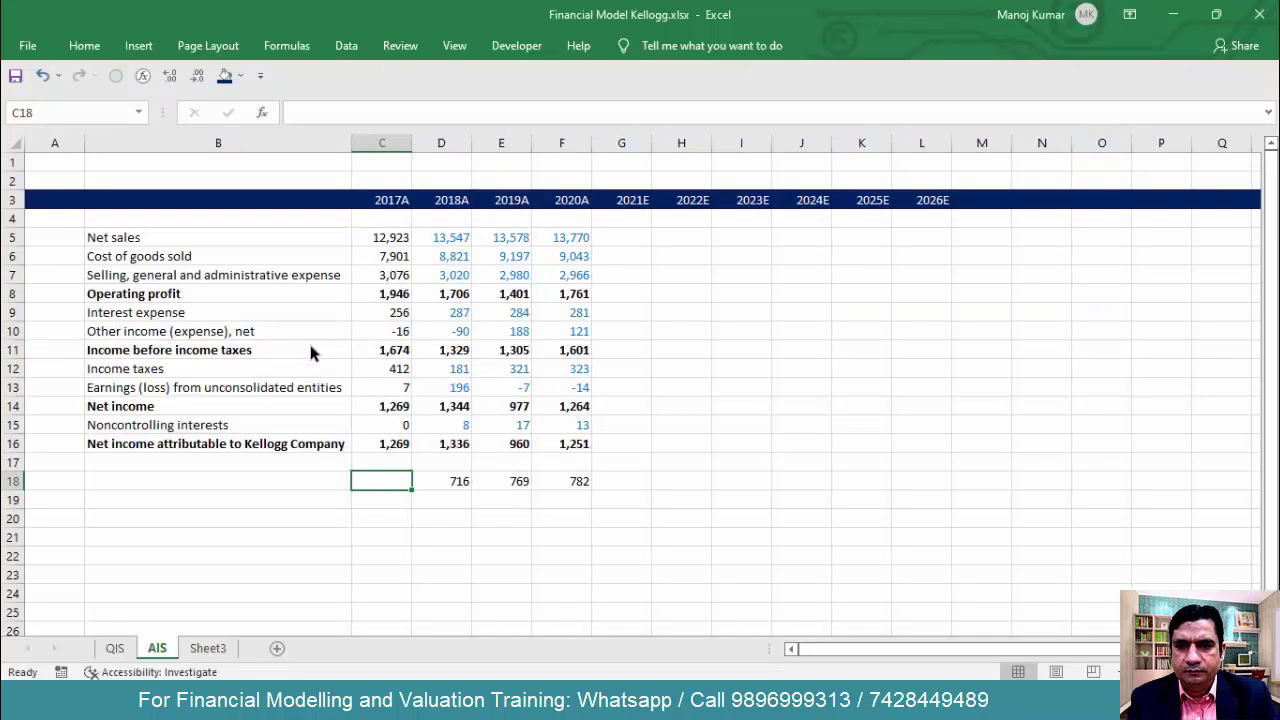
type("736")
key("Return")
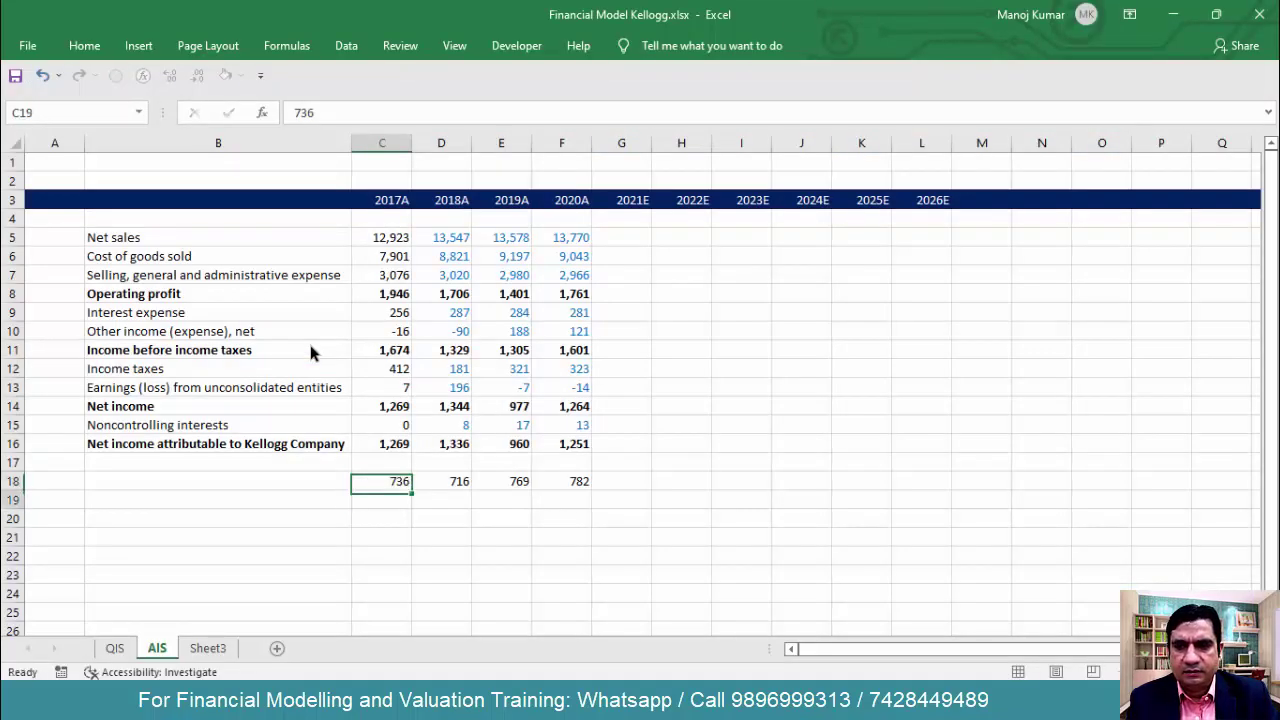
key("Left")
key("Up")
type("Dividend")
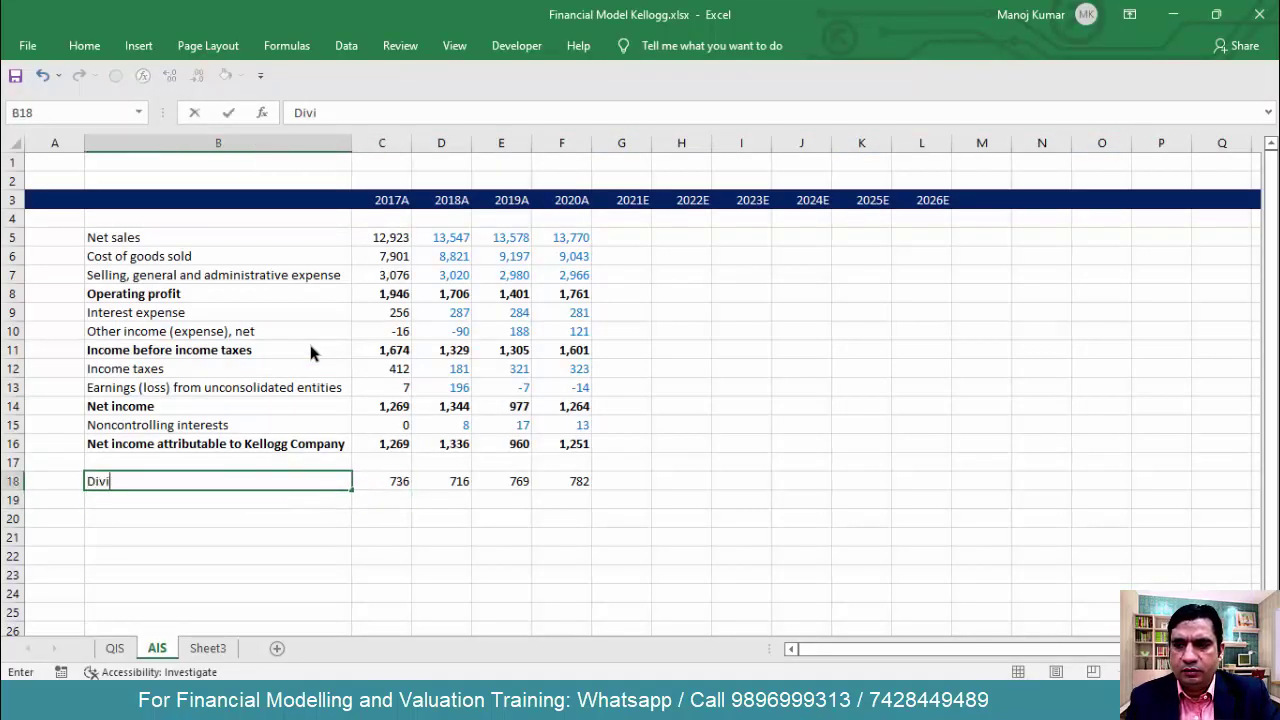
key("ctrl+Return")
key("ctrl+b")
key("Down")
key("Down")
key("Up")
key("Up")
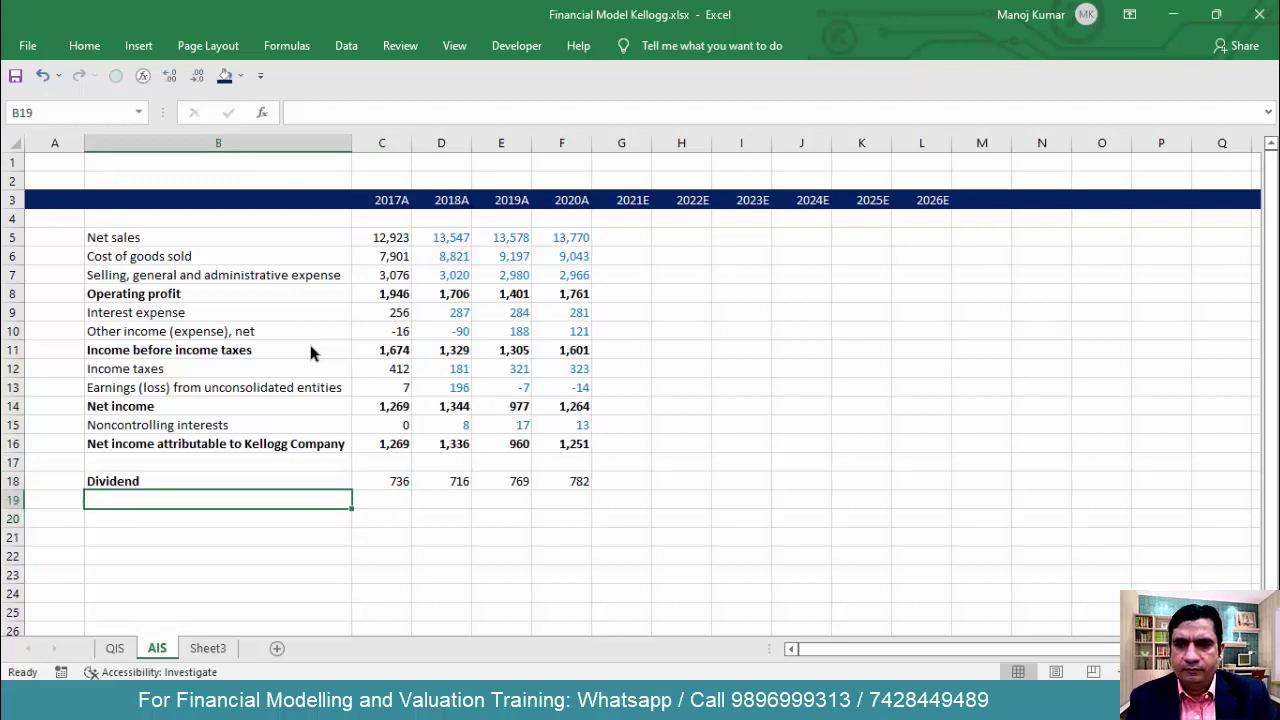
Colour the dividend values in C18:F18 of the AIS sheet blue to mark them as inputs
key("Right")
key("shift+Right")
key("shift+Right")
key("shift+Right")
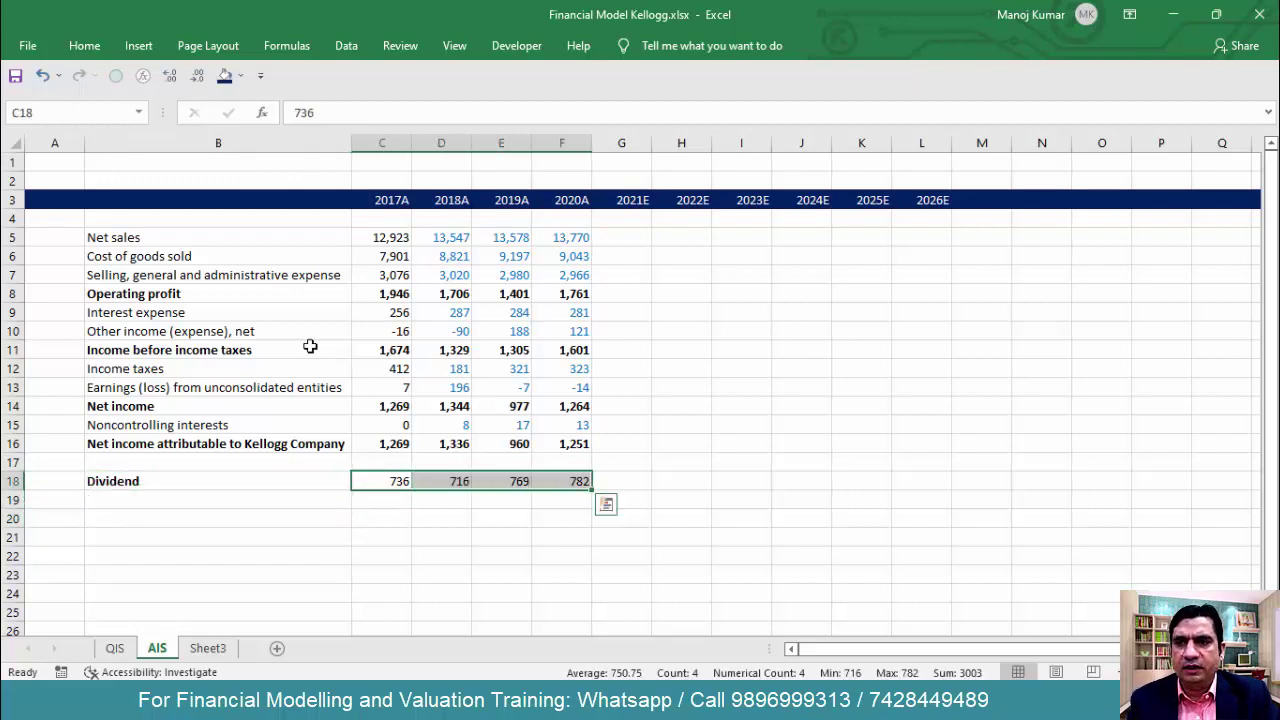
left_click(86, 46)
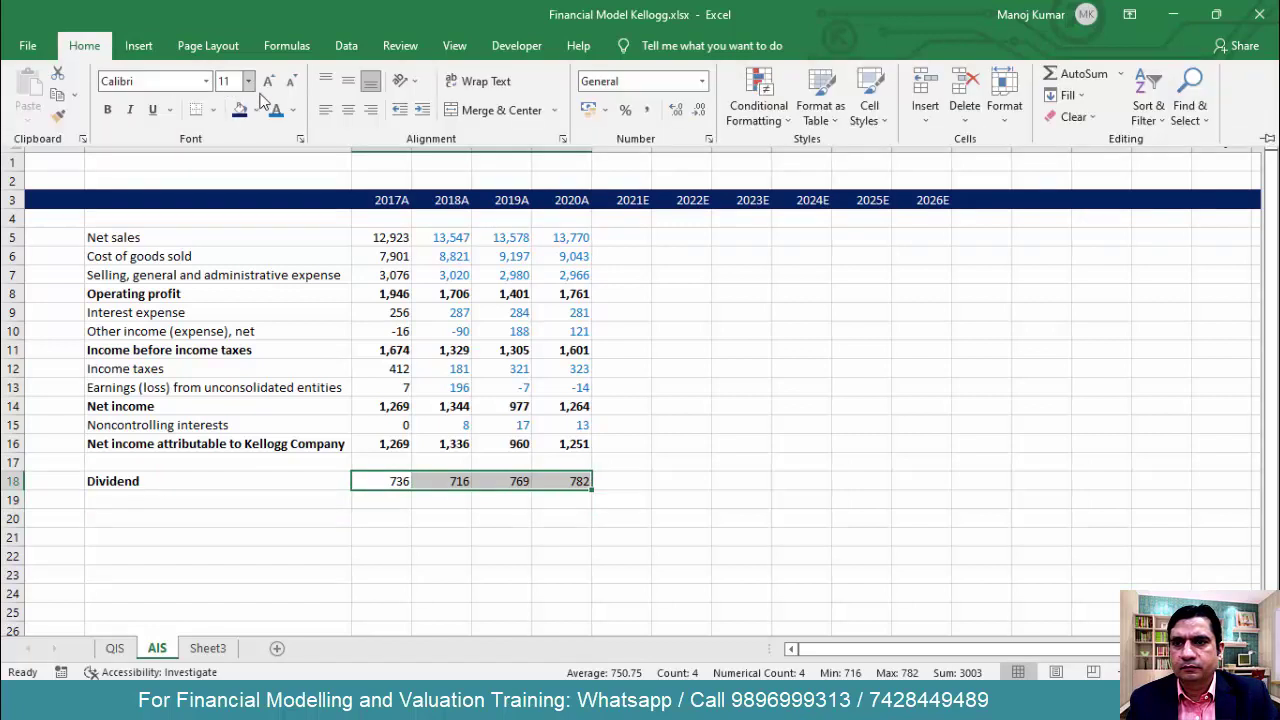
left_click(395, 352)
Apply the 2018 column's formats from D5:D16 to the 2017 figures in C5:C16, pasting formats only
left_click_drag(393, 237, 386, 443)
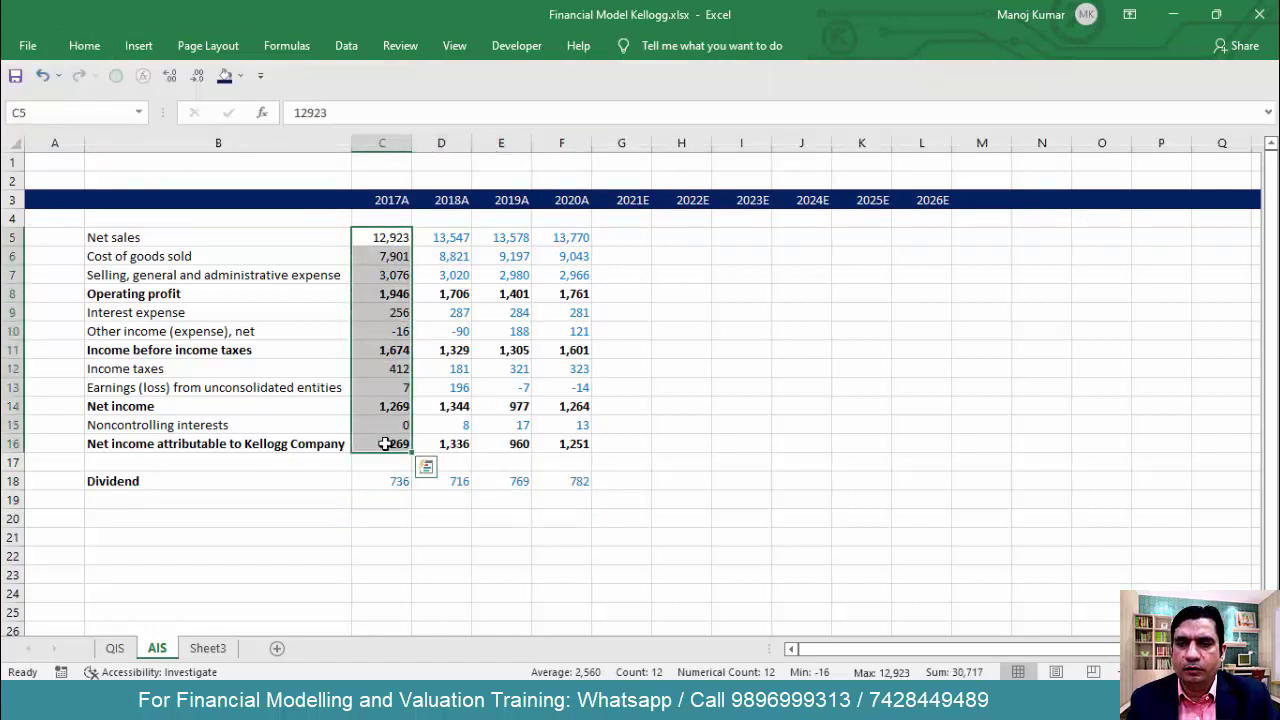
key("Right")
key("shift+Right")
key("shift+Right")
key("ctrl+shift+Down")
key("ctrl+c")
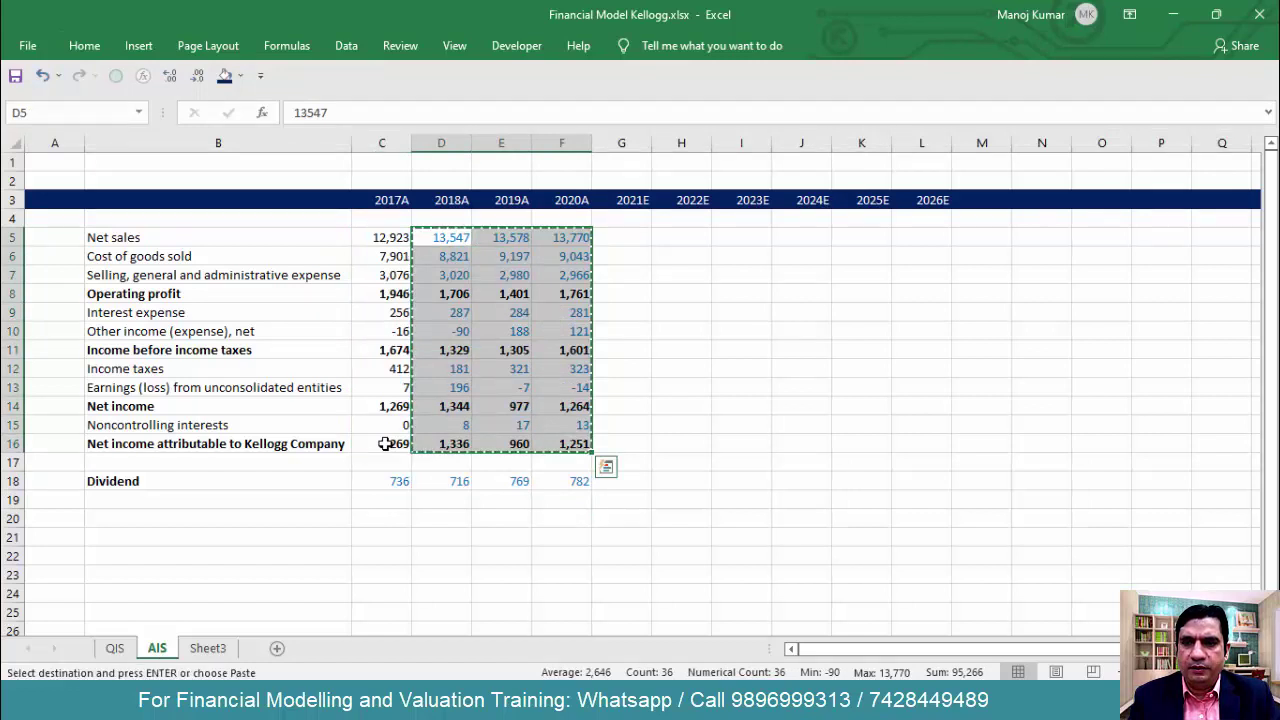
key("ctrl+shift+Up")
key("shift+Left")
key("shift+Left")
key("ctrl+shift+Down")
key("ctrl+c")
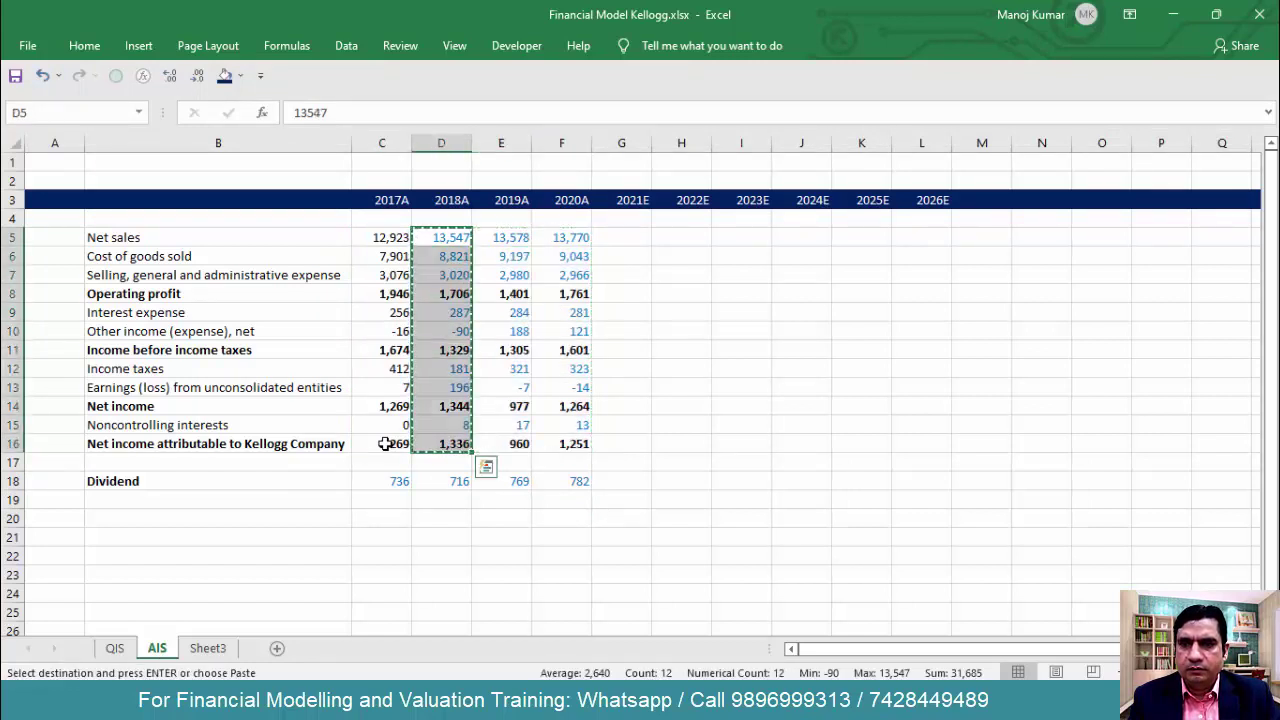
key("Left")
key("alt+e")
key("s")
key("t")
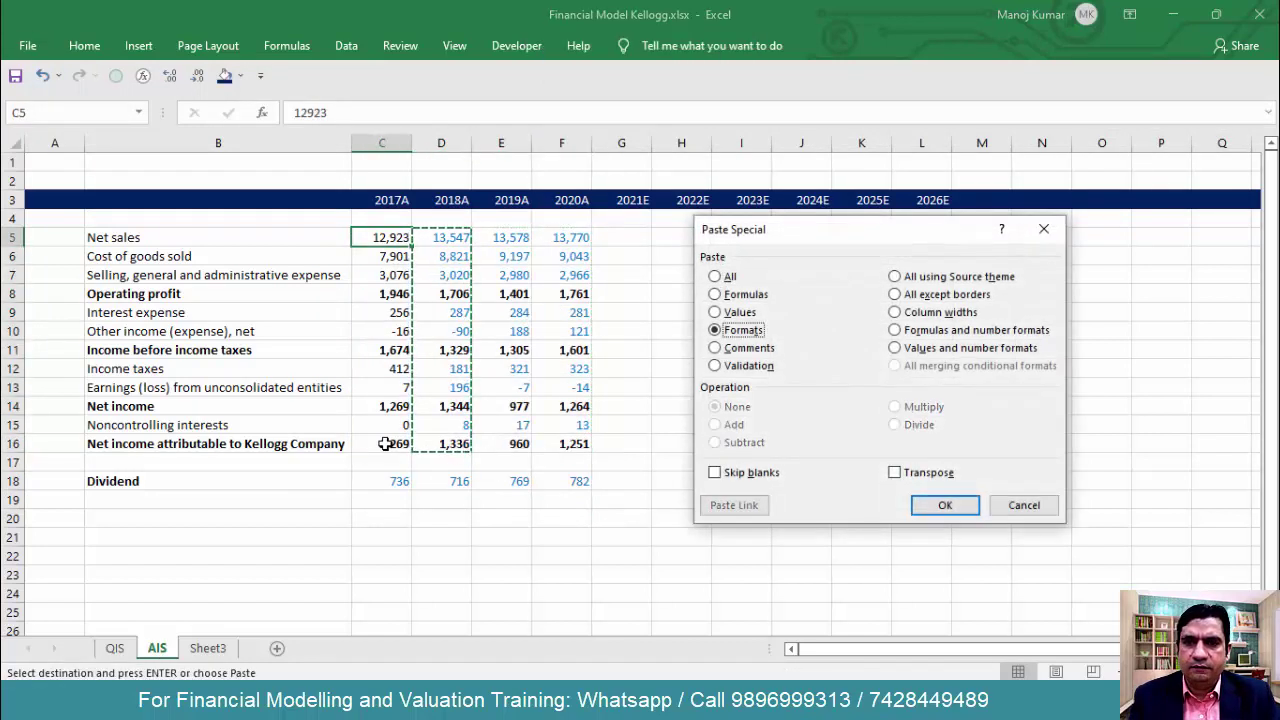
key("Return")
key("Escape")
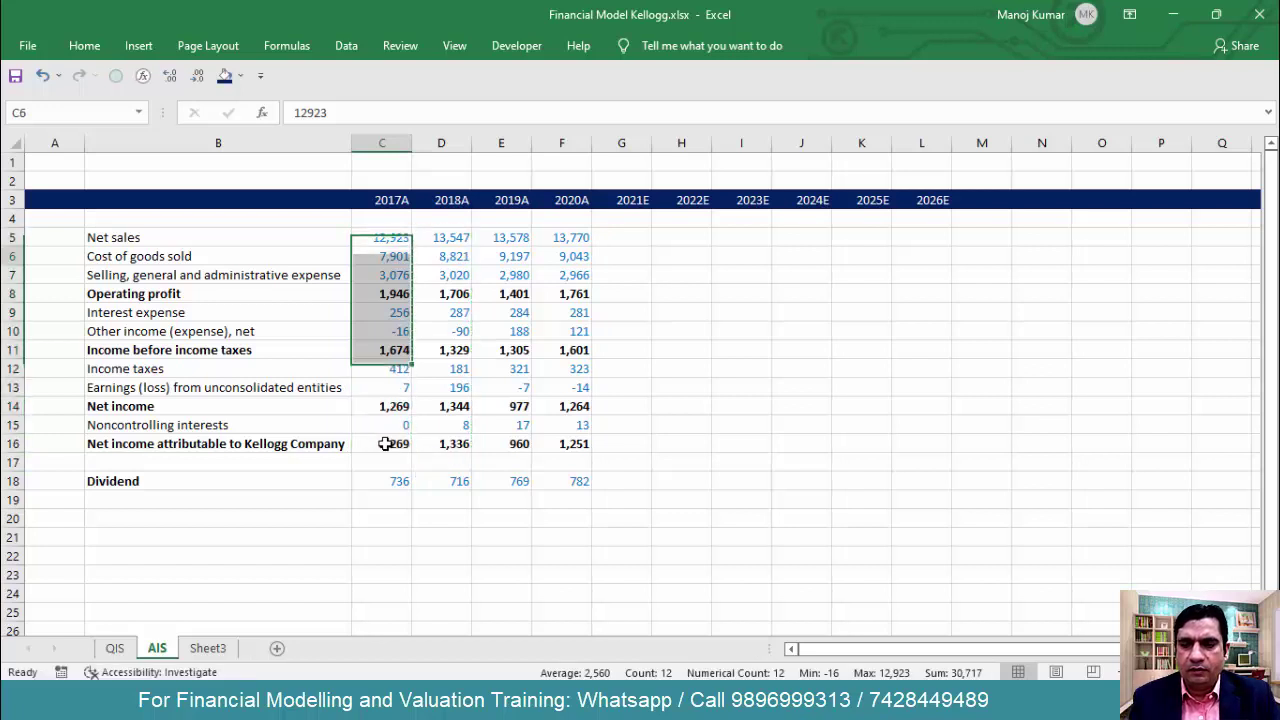
key("Down")
On the QIS sheet, copy the Dec-17 formula from F17 to the Dividend cell F19 and check its references
left_click(115, 648)
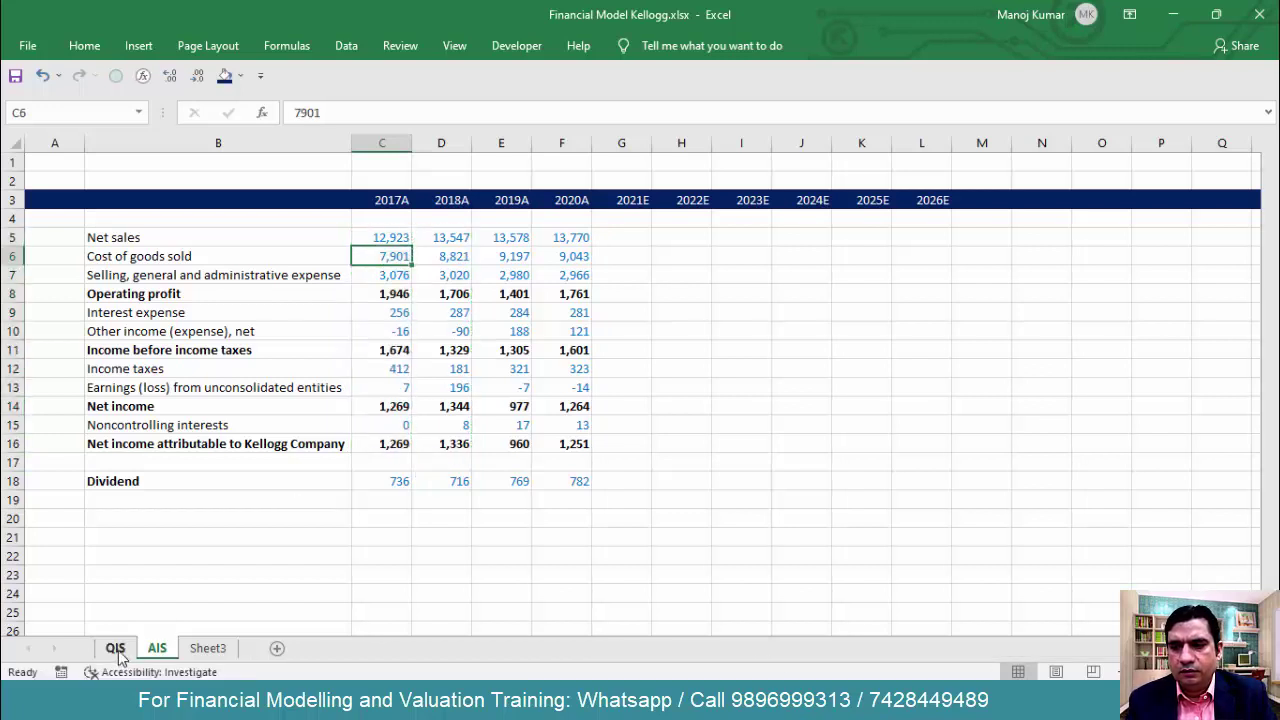
key("Up")
key("Up")
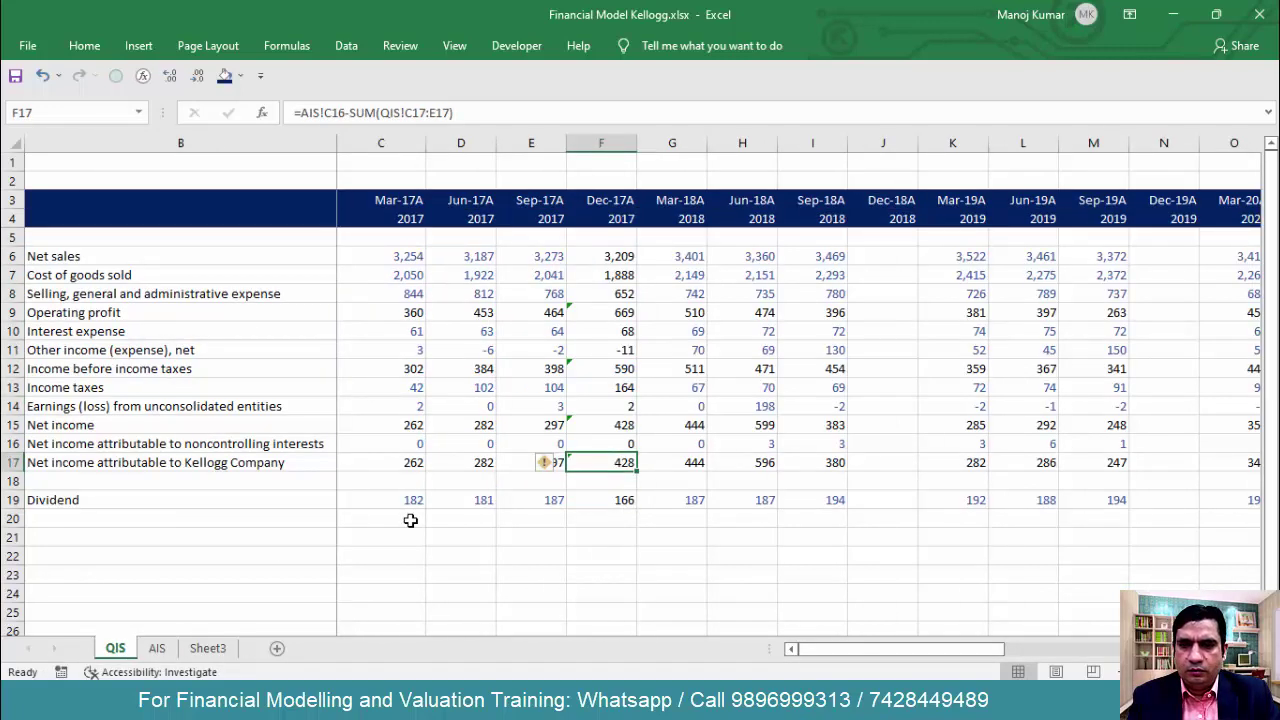
key("ctrl+c")
key("Down")
key("Down")
key("Escape")
key("Left")
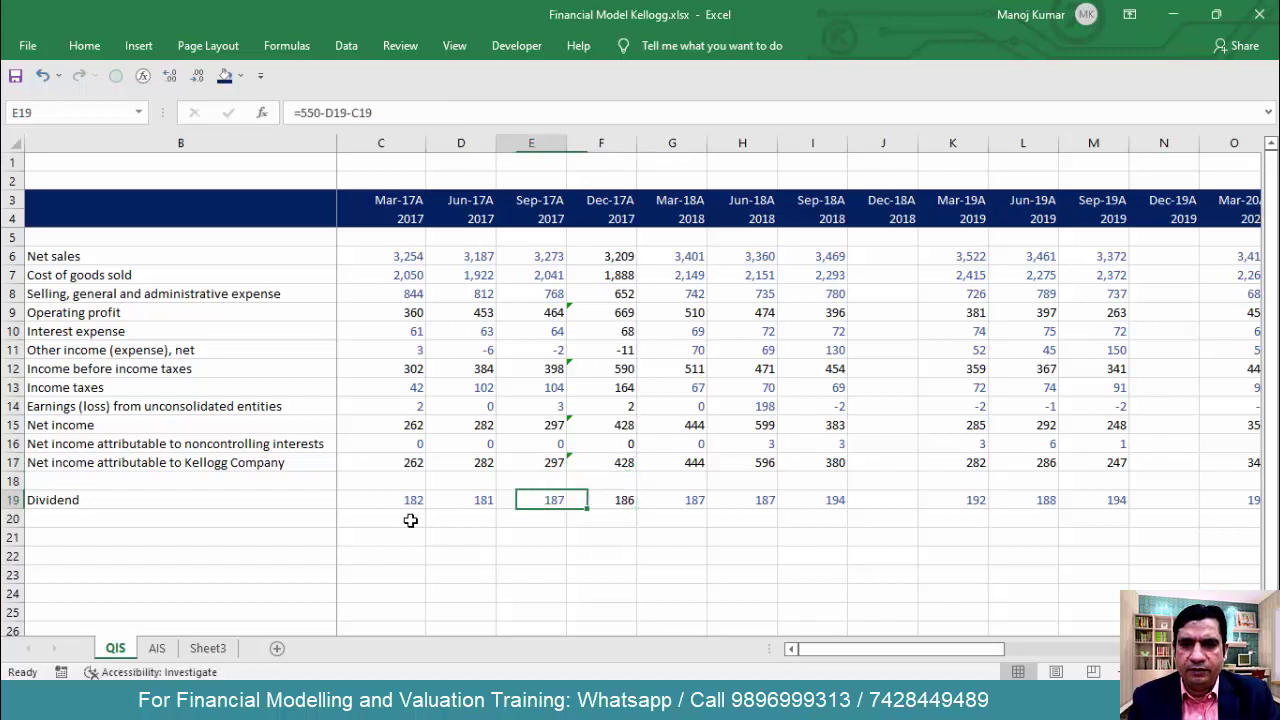
key("Right")
key("F2")
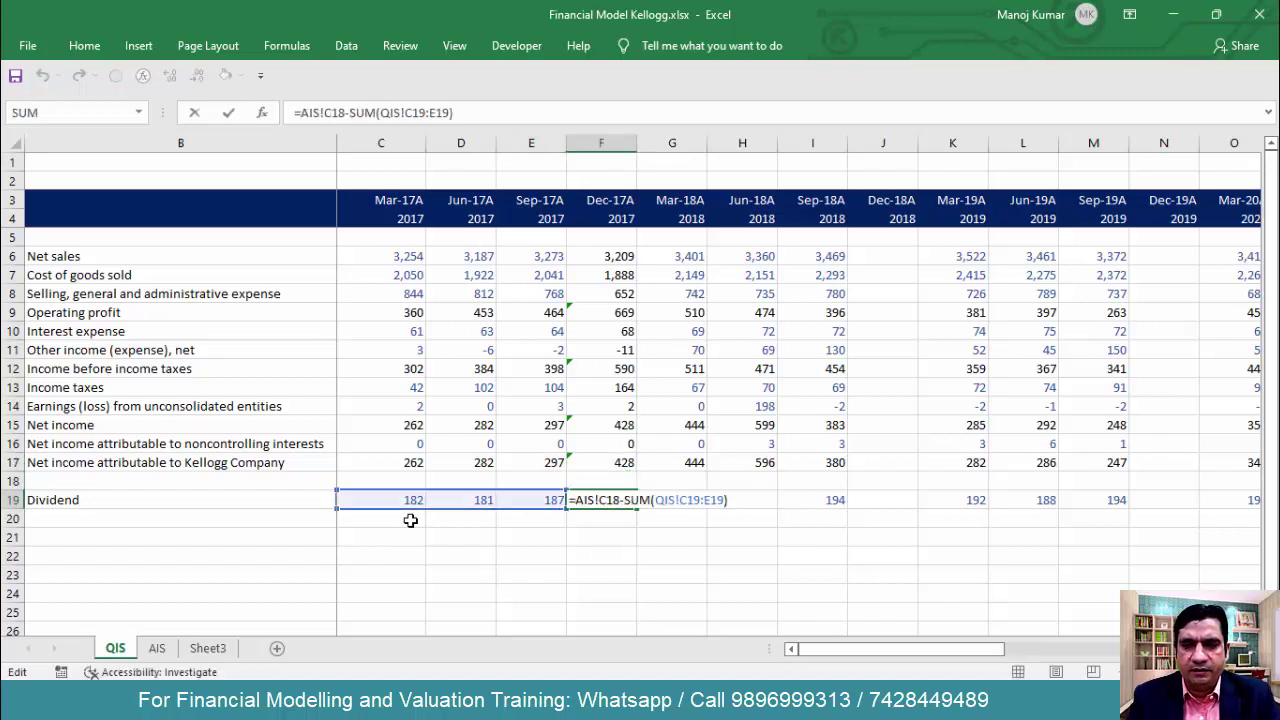
key("Escape")
Examine the Dec-17 operating profit formula in F9, which subtracts the quarterly sum from the annual figure
key("Up")
key("Up")
key("Up")
key("Up")
key("Up")
key("Up")
key("Up")
key("Up")
key("Up")
key("Up")
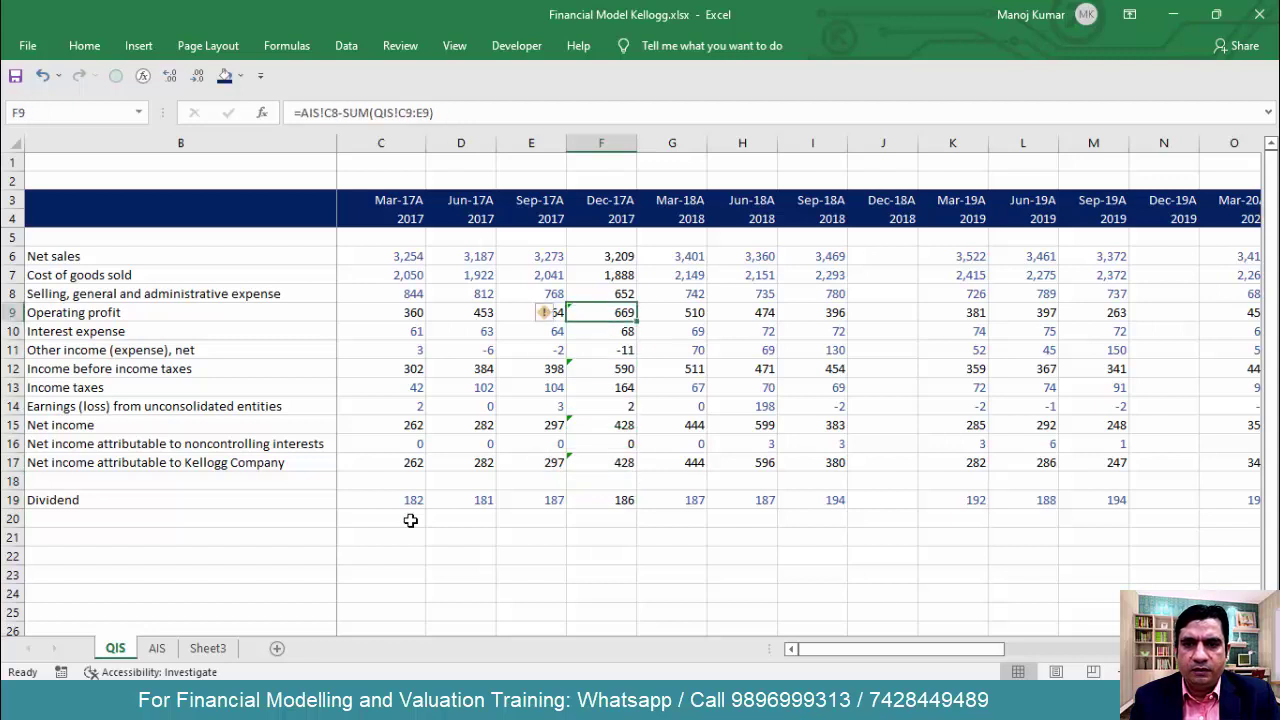
key("F2")
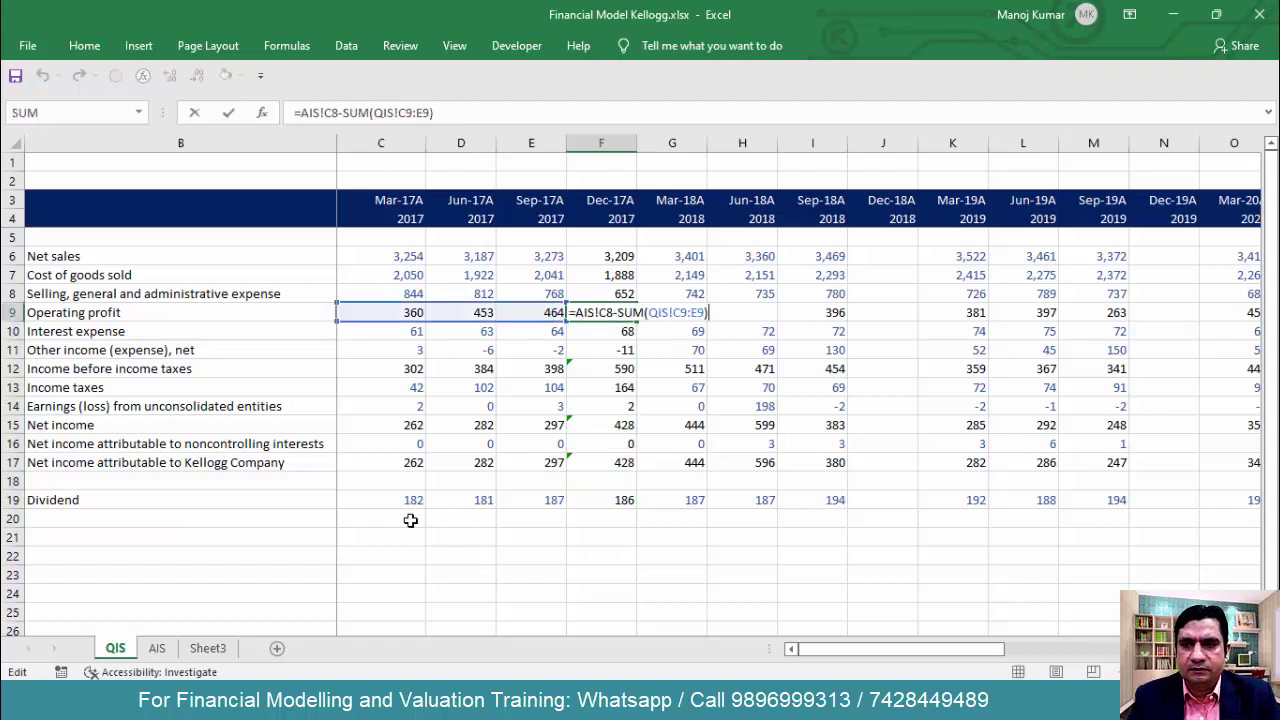
key("Escape")
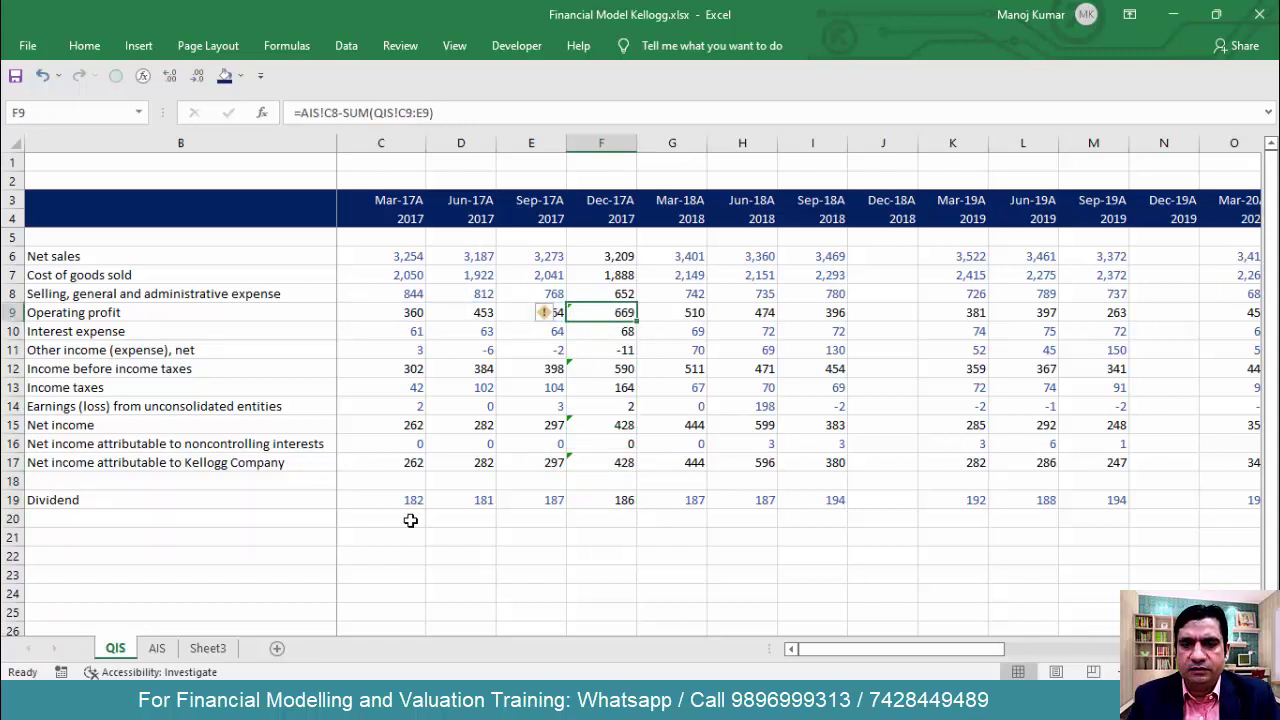
key("F2")
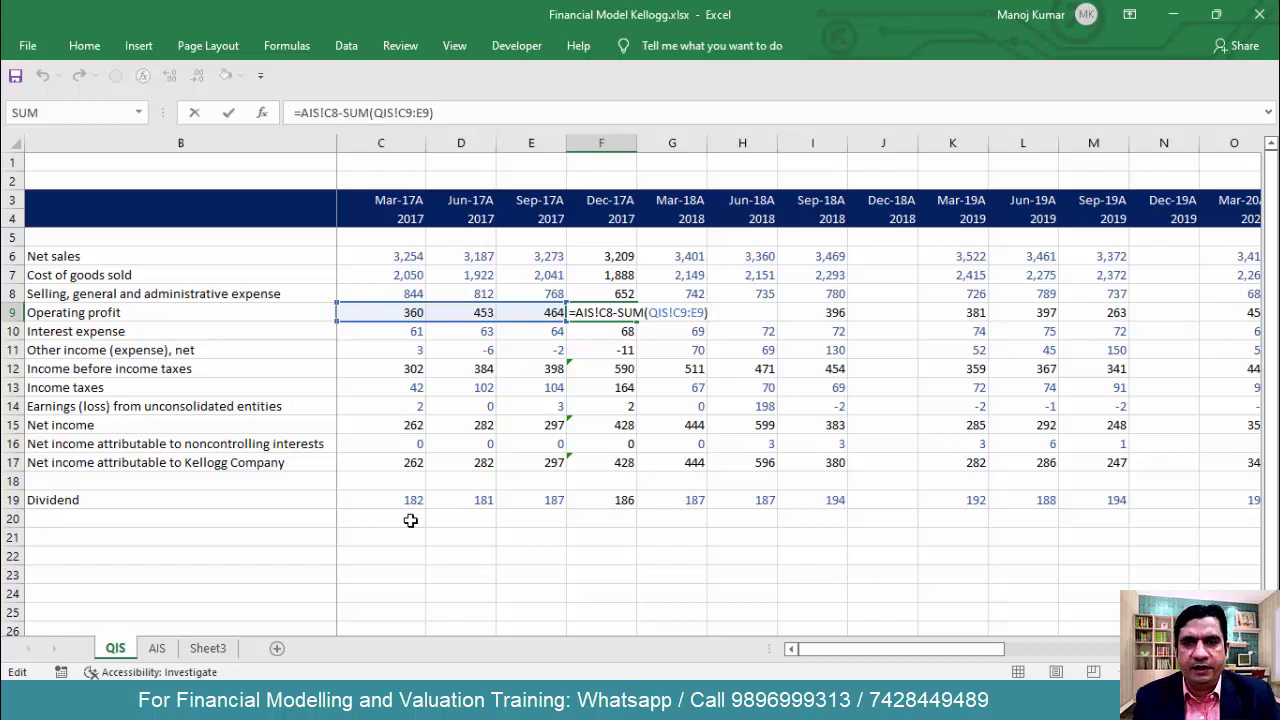
key("Escape")
key("Left")
key("Right")
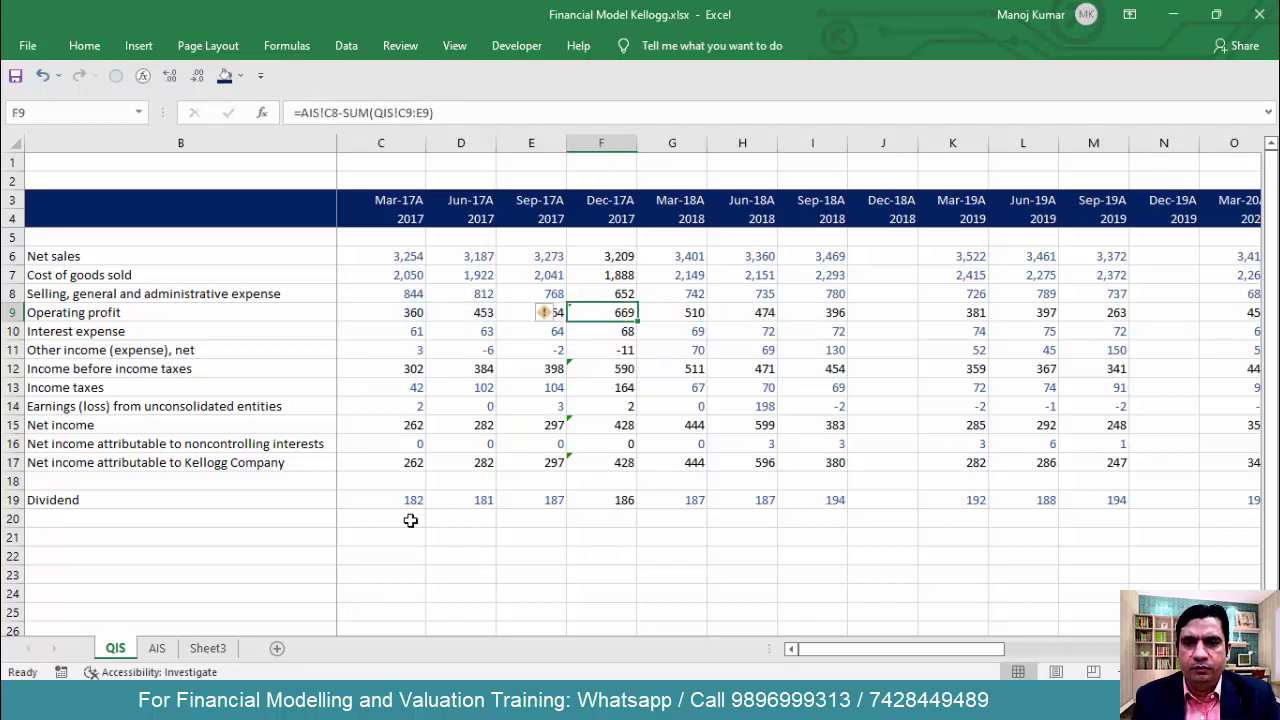
Fill the operating profit formula from E9 into F9 so that it reads =F6-F7-F8, and check its references
key("Left")
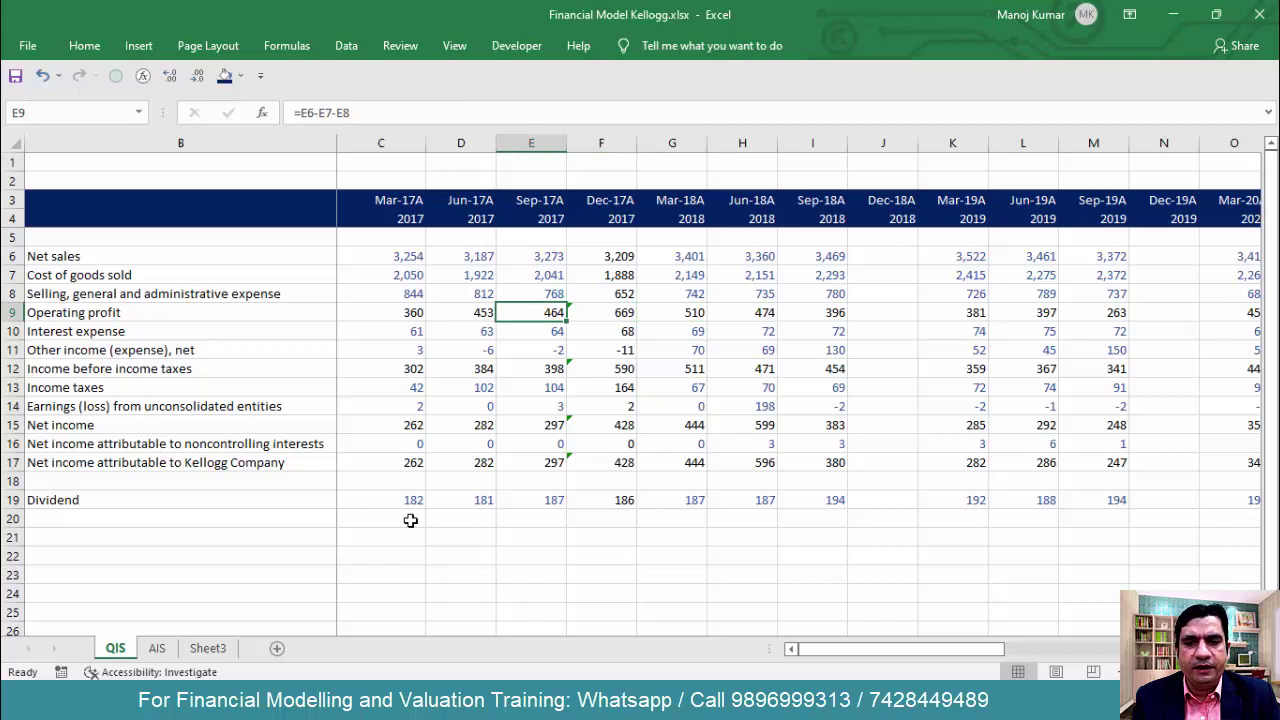
key("shift+Right")
key("Right")
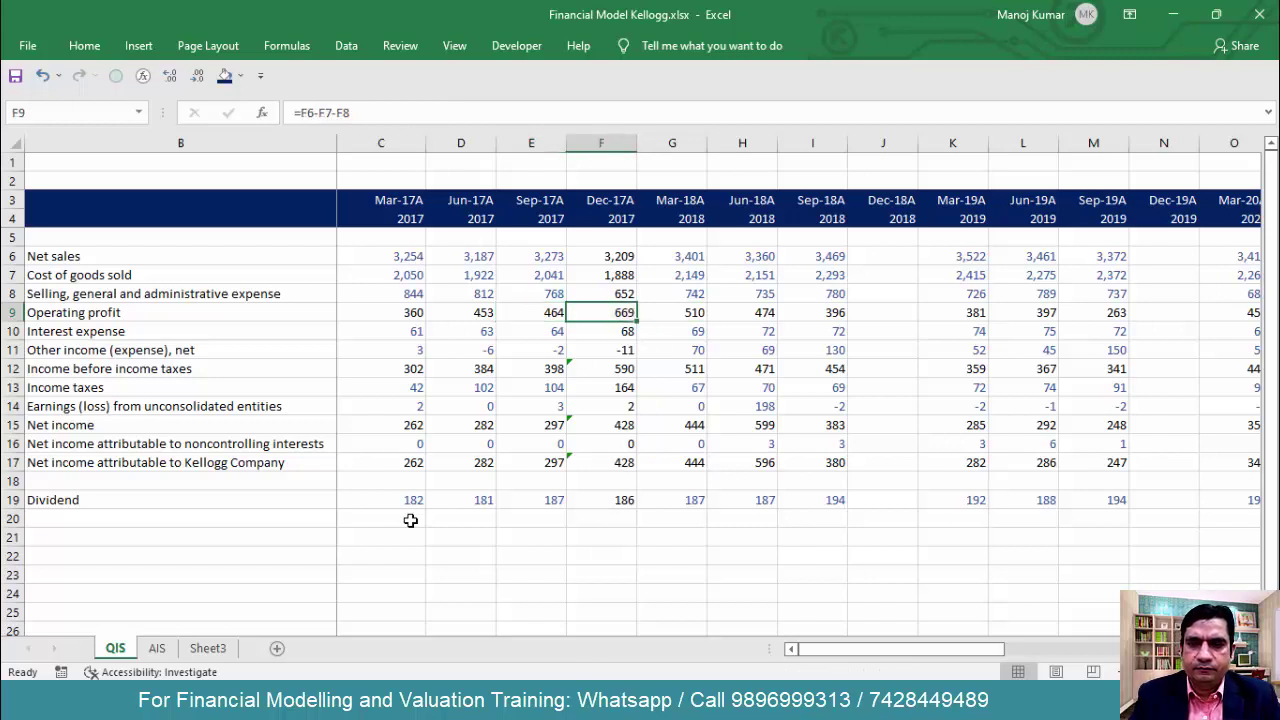
key("F2")
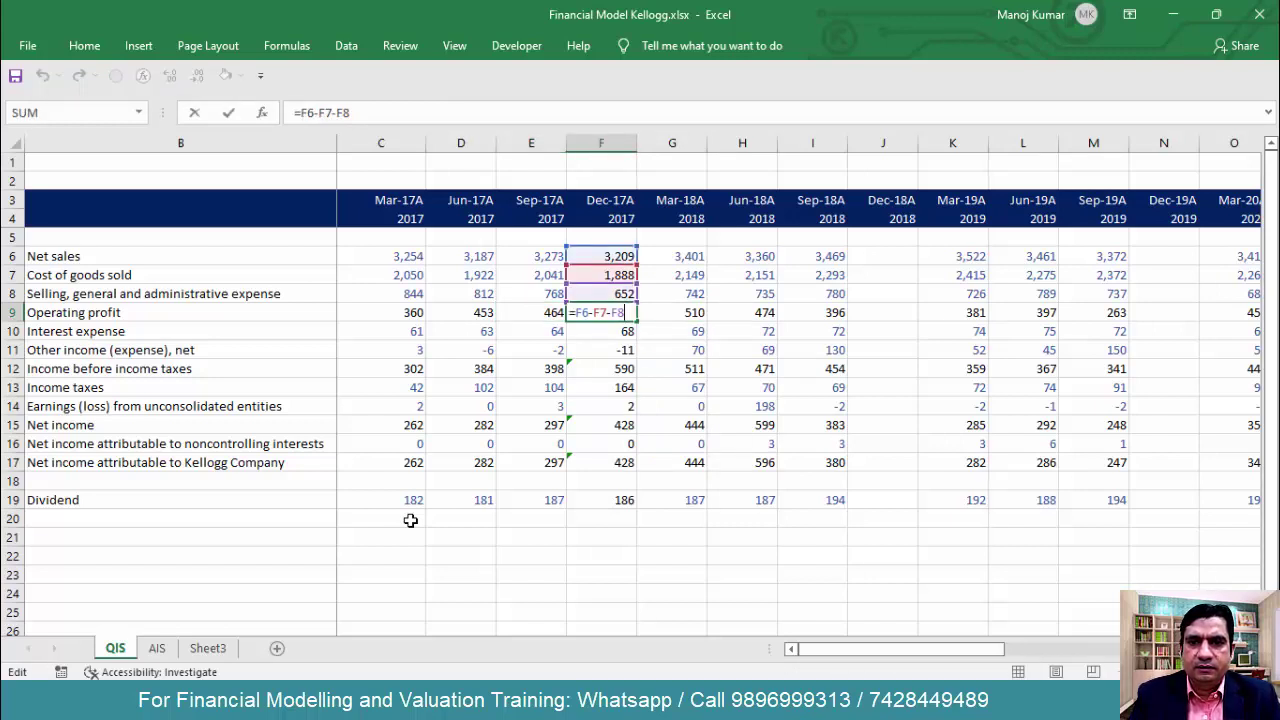
key("Escape")
key("Up")
key("shift+Down")
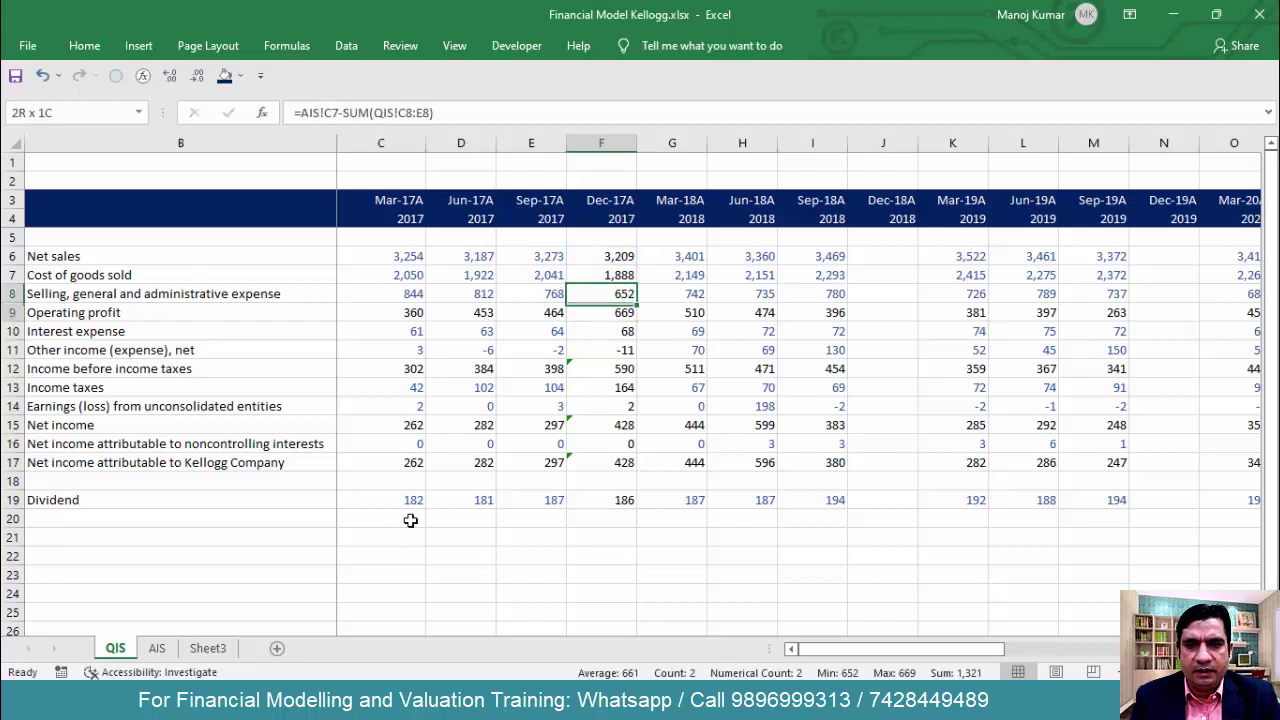
key("Down")
key("Left")
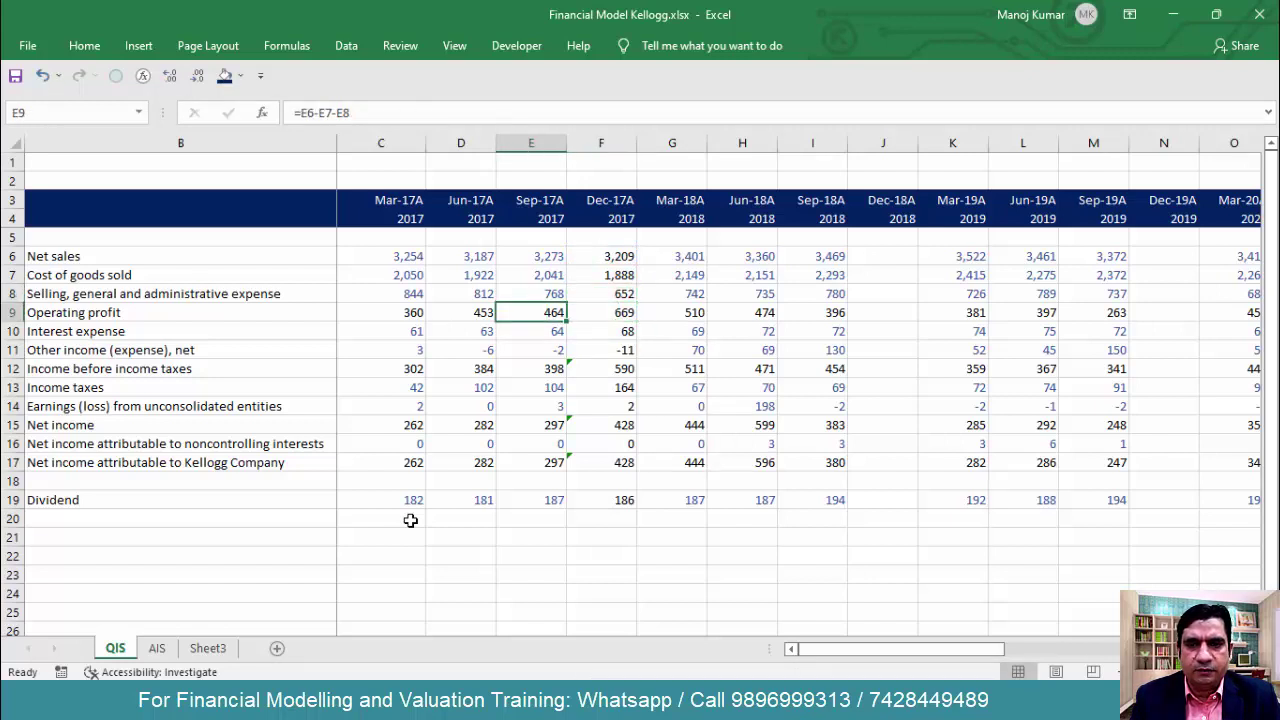
key("shift+Right")
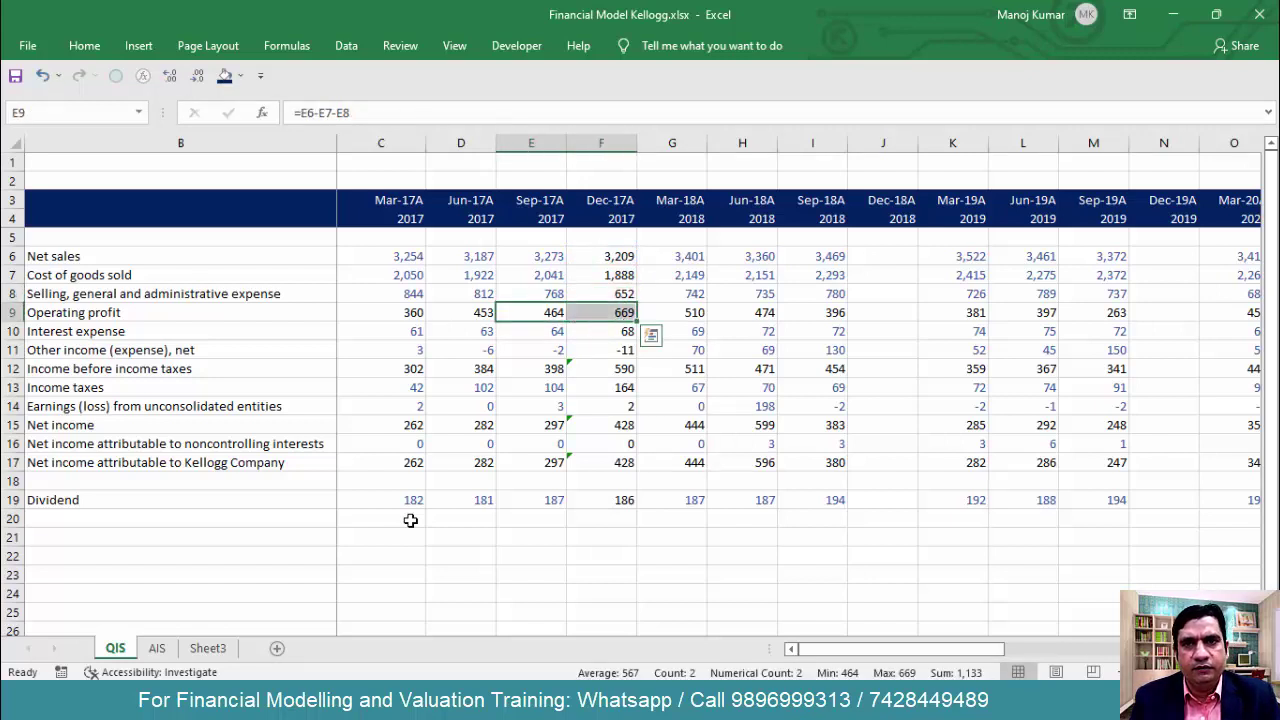
Fill the Sep-17 formulas for income before income taxes, net income and net income attributable to Kellogg from E12, E15 and E17 into column F
key("Right")
key("Down")
key("Down")
key("Down")
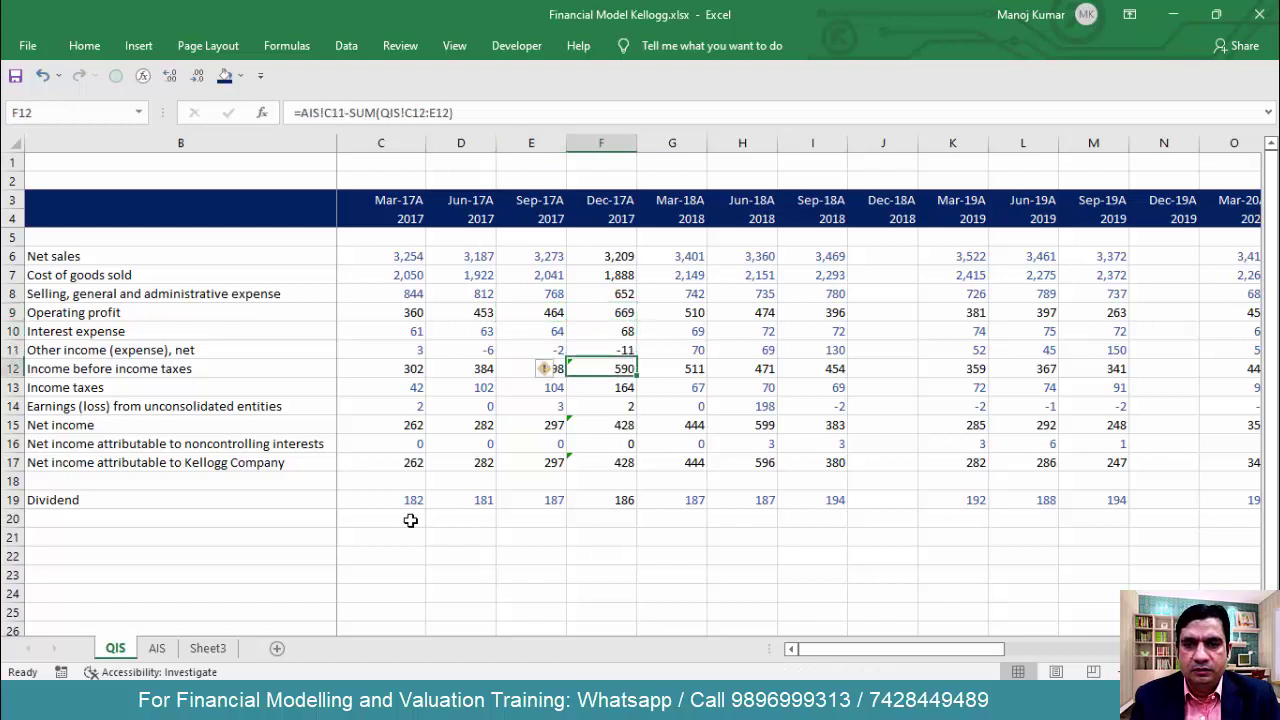
key("Left")
key("shift+Right")
key("Down")
key("Down")
key("Down")
key("shift+Right")
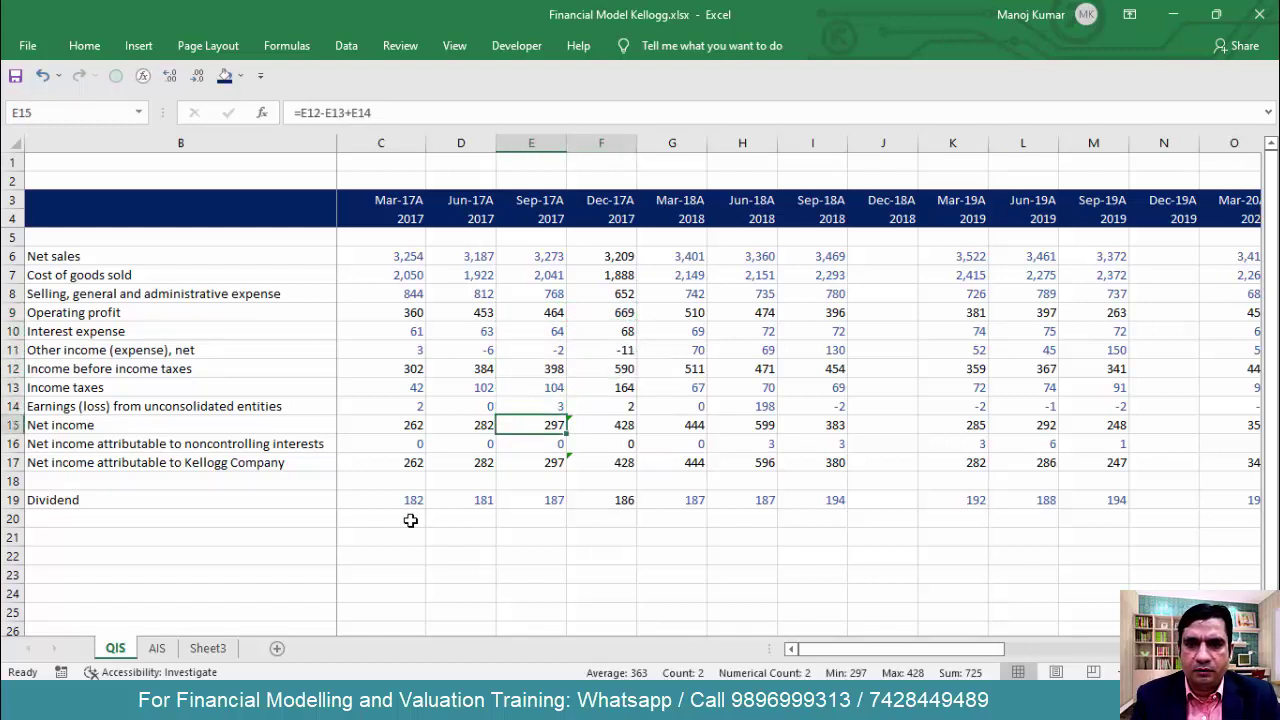
key("Down")
key("Down")
key("shift+Right")
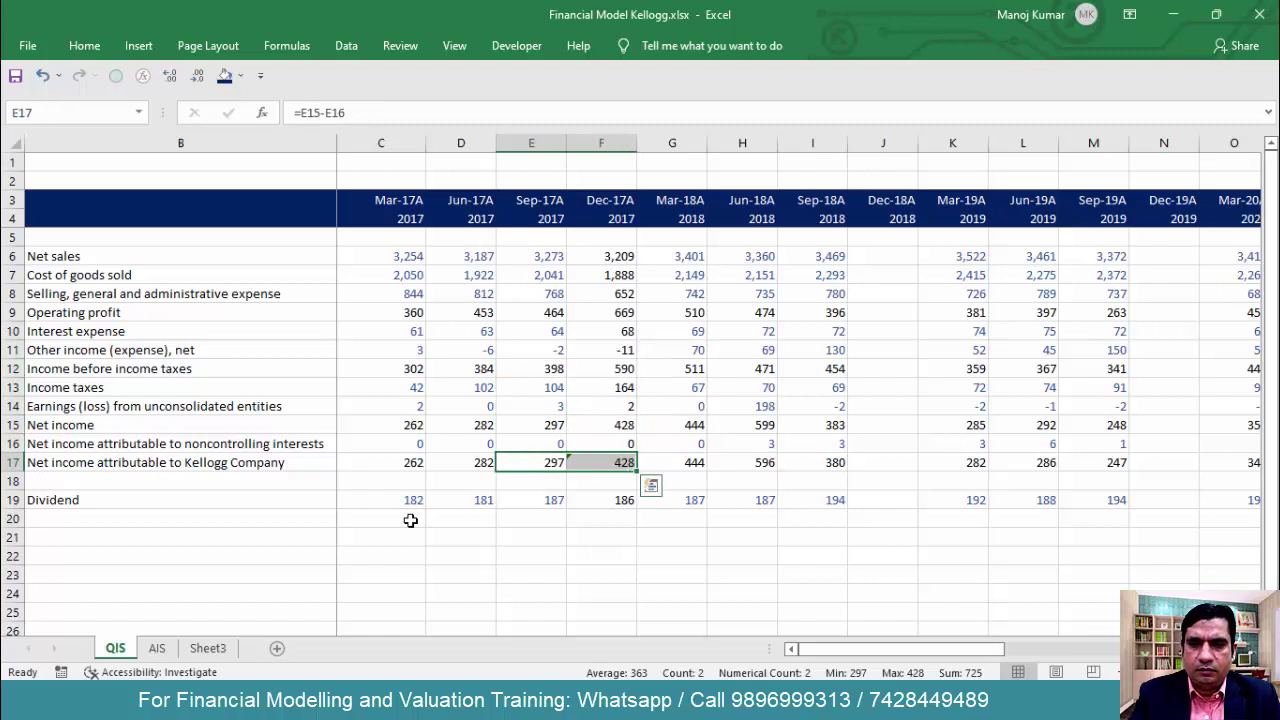
key("Down")
key("Down")
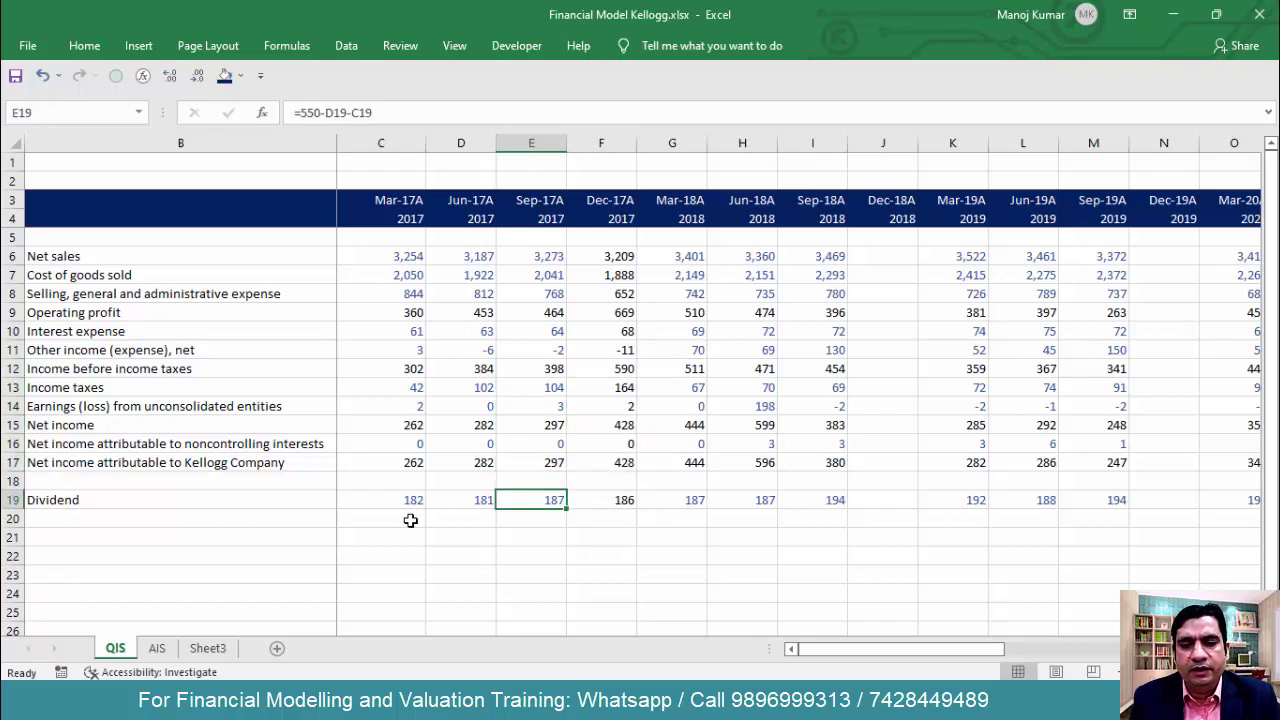
Compare the Sep-17 and Dec-17 columns and check the cell references of the formulas in E17 and F17
key("Up")
key("Up")
key("Left")
key("Left")
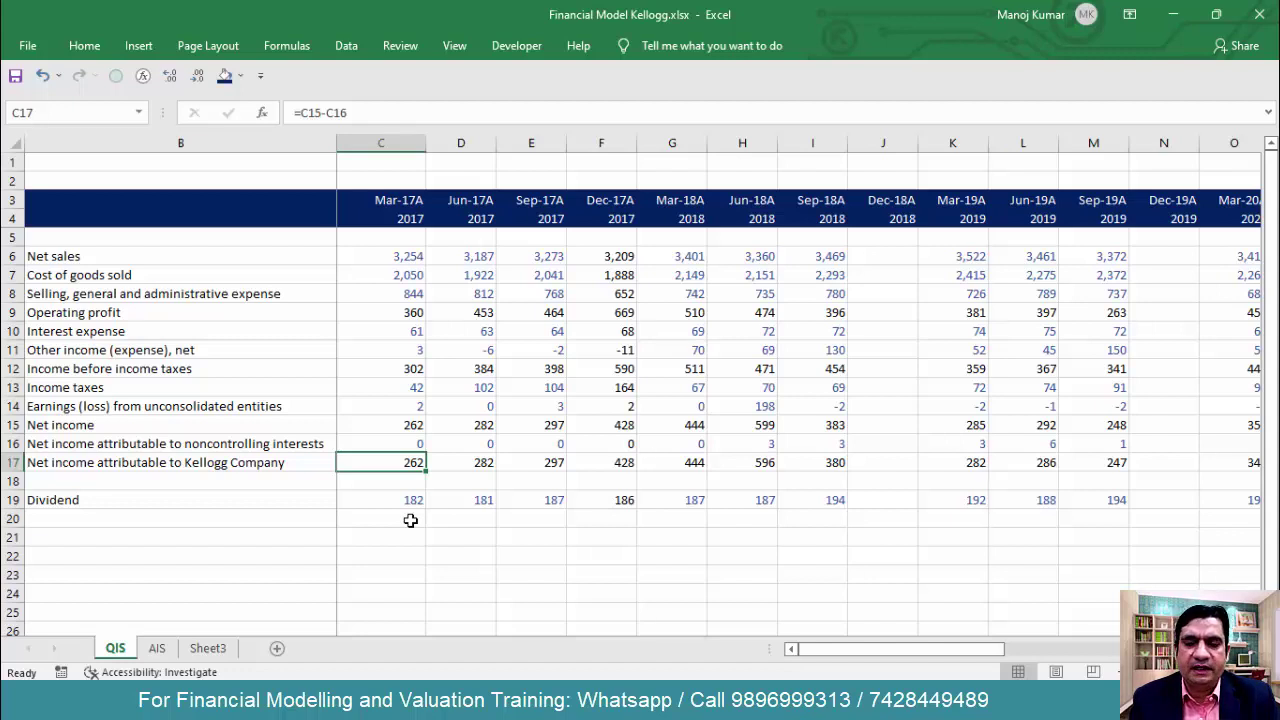
key("Right")
key("Right")
key("Right")
key("ctrl+space")
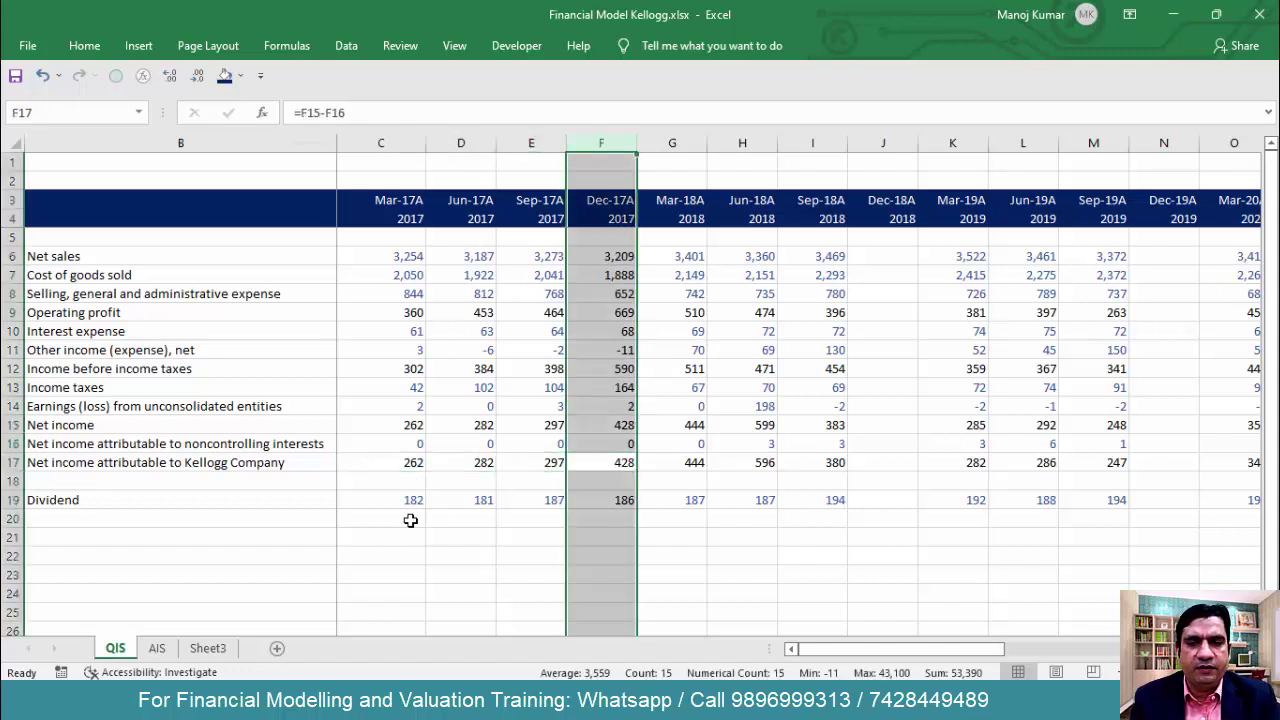
key("Left")
key("ctrl+space")
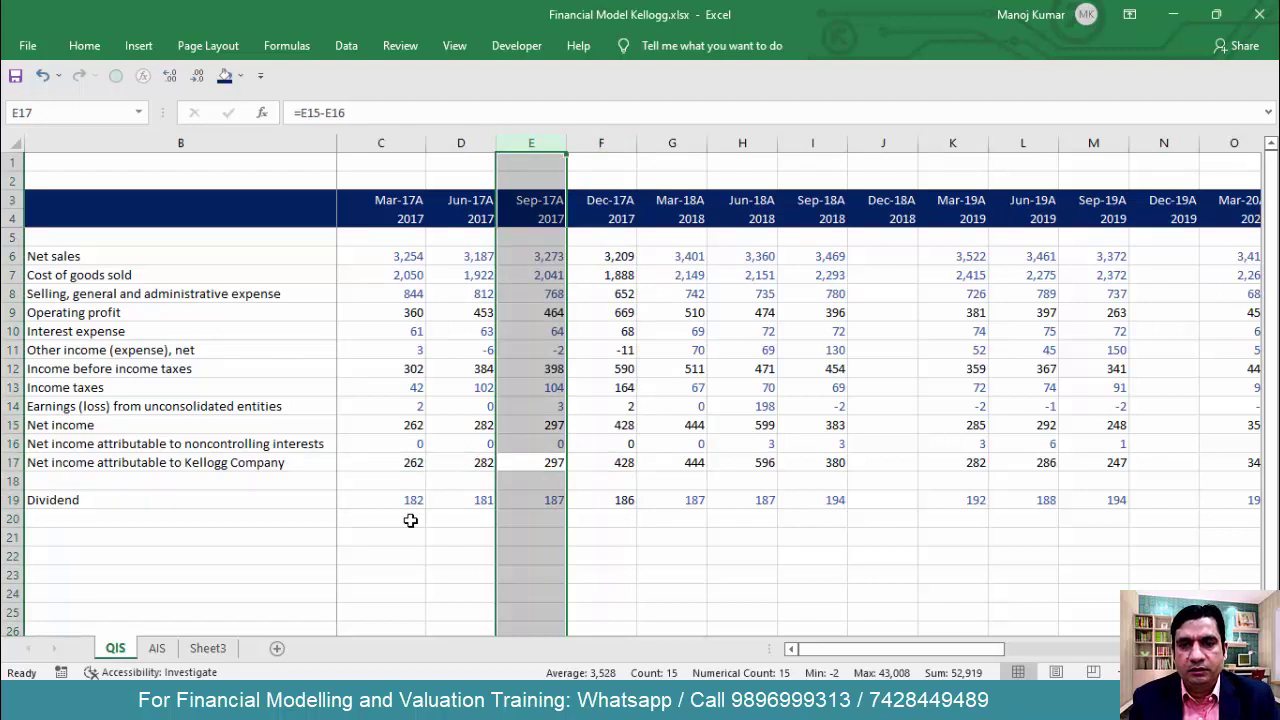
key("Down")
key("Up")
key("F2")
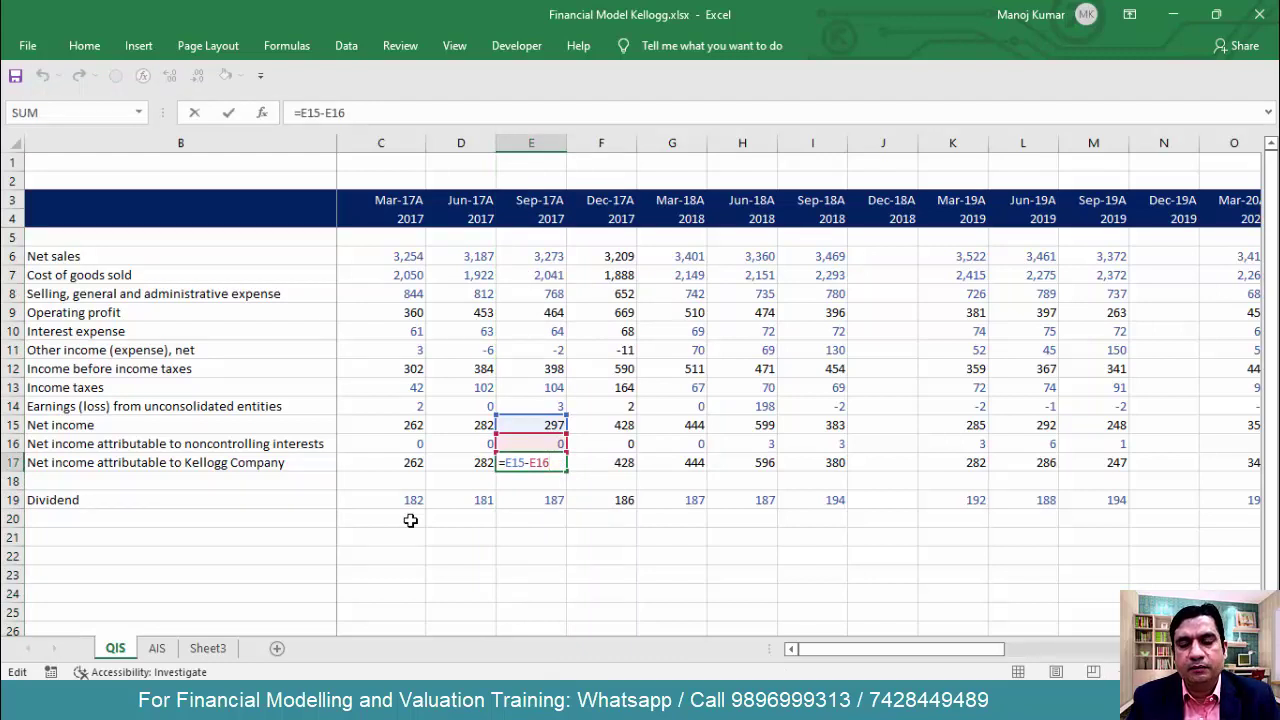
key("Tab")
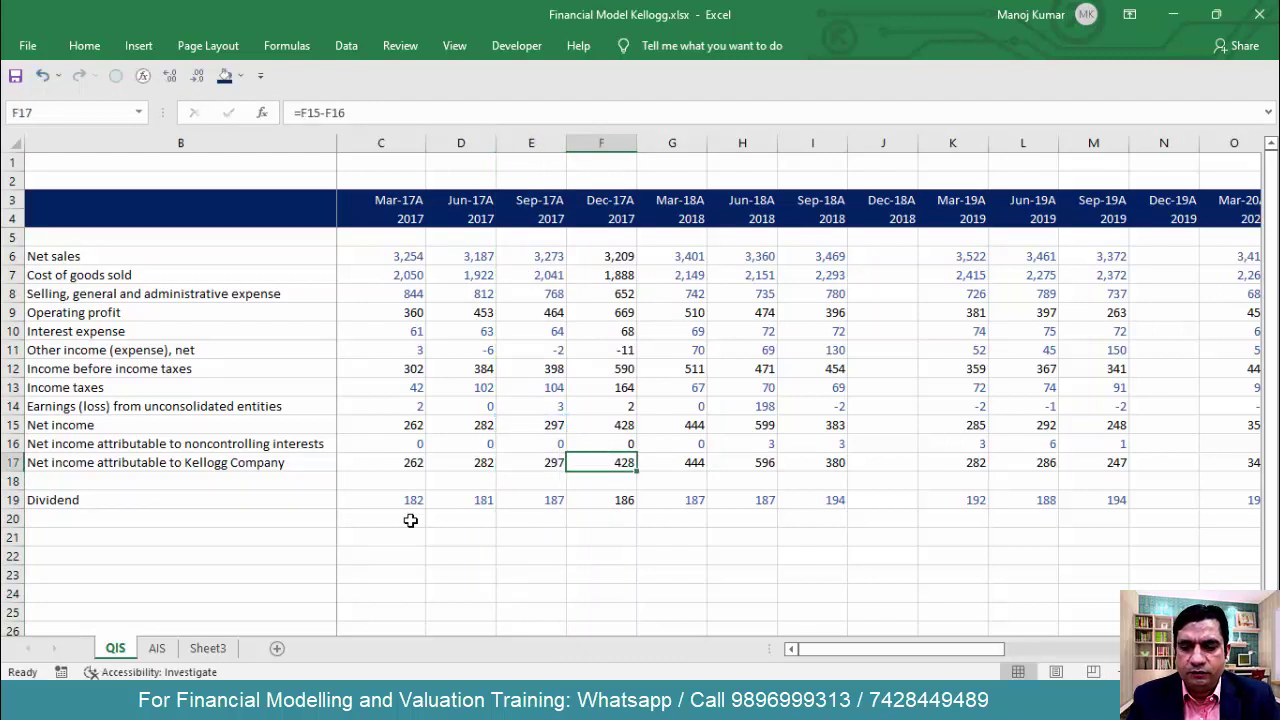
key("F2")
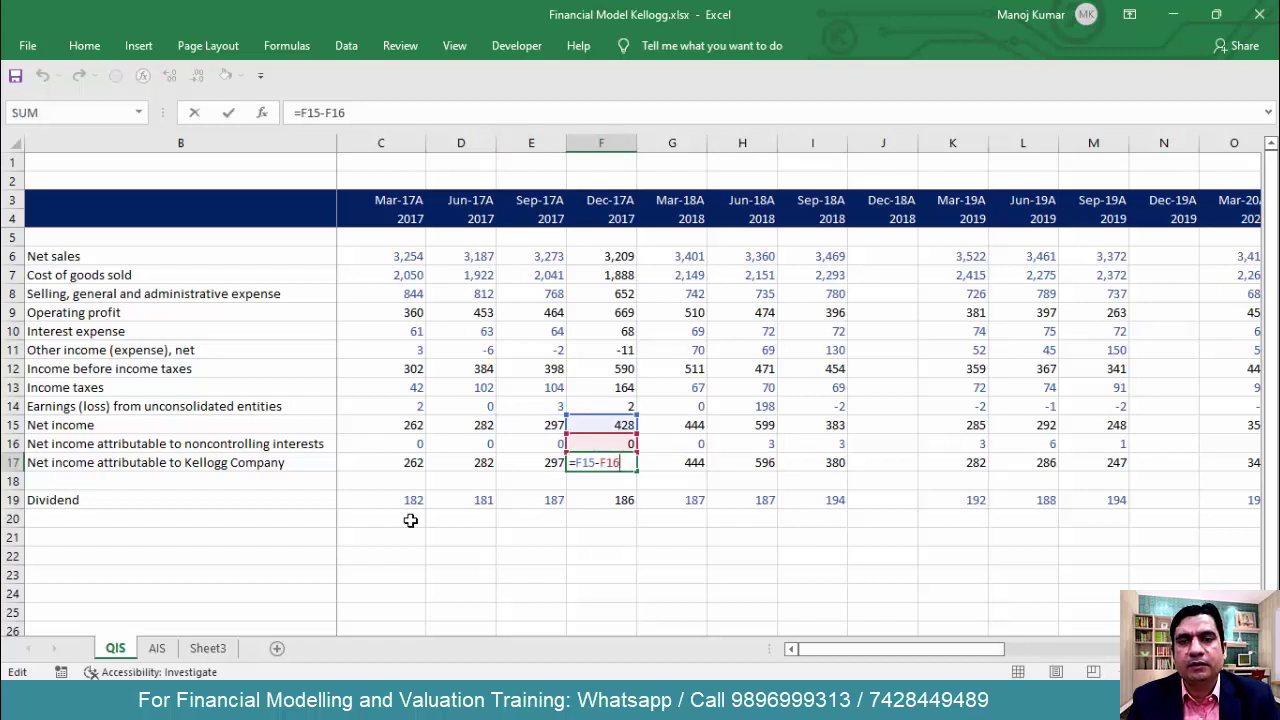
key("Return")
Enter =AIS!D5-SUM(QIS!G6:I6) in J6 to derive the Dec-18 net sales from the 2018 annual figure
key("Right")
key("Right")
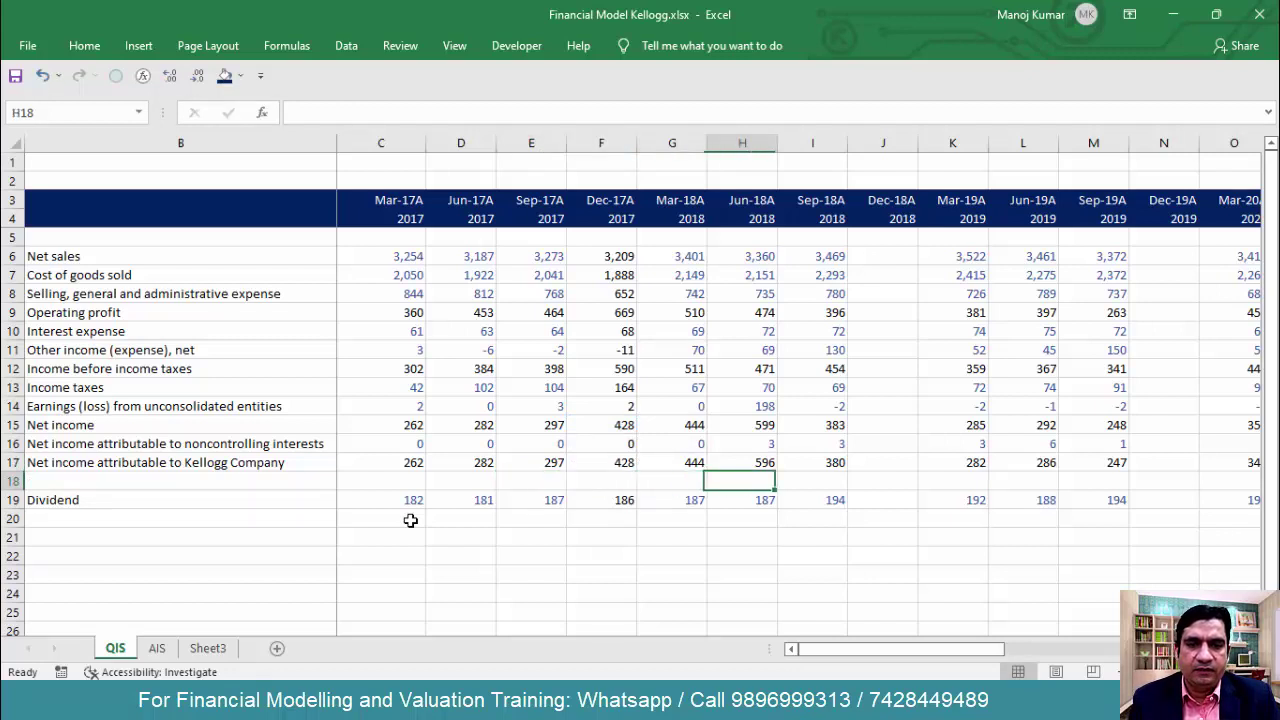
key("Right")
key("Right")
key("ctrl+Up")
key("Down")
key("Down")
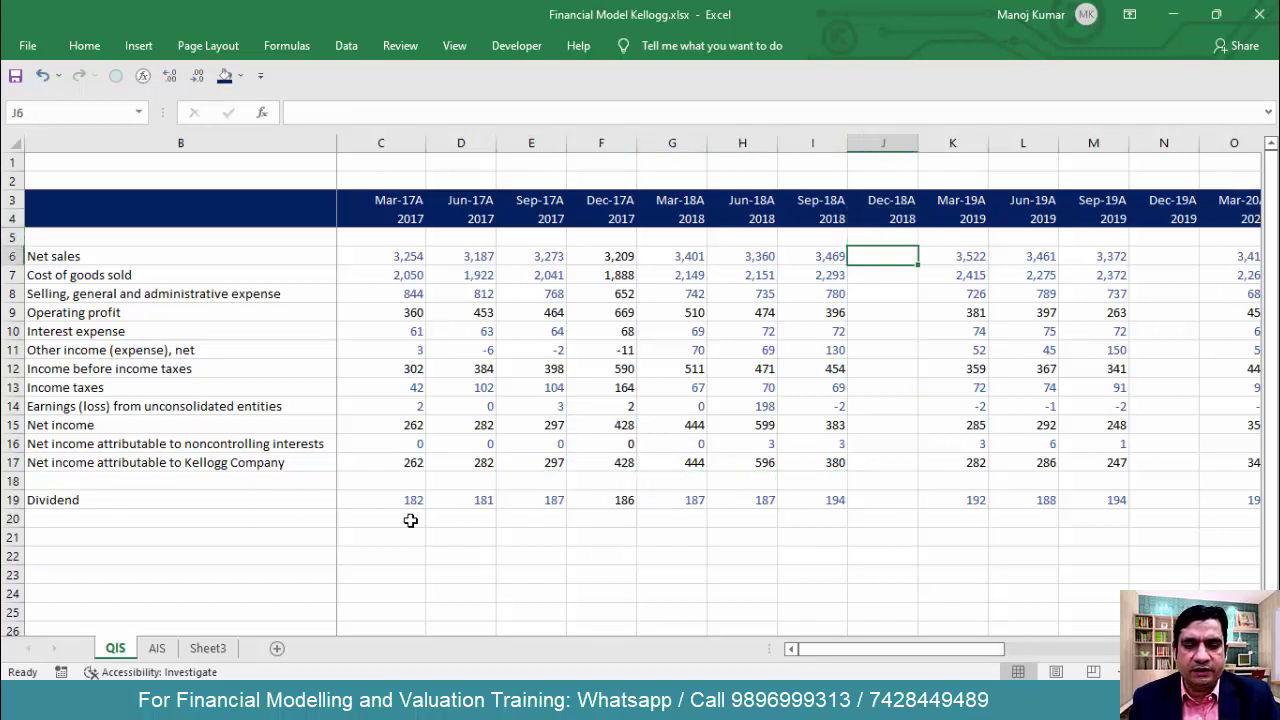
type("=")
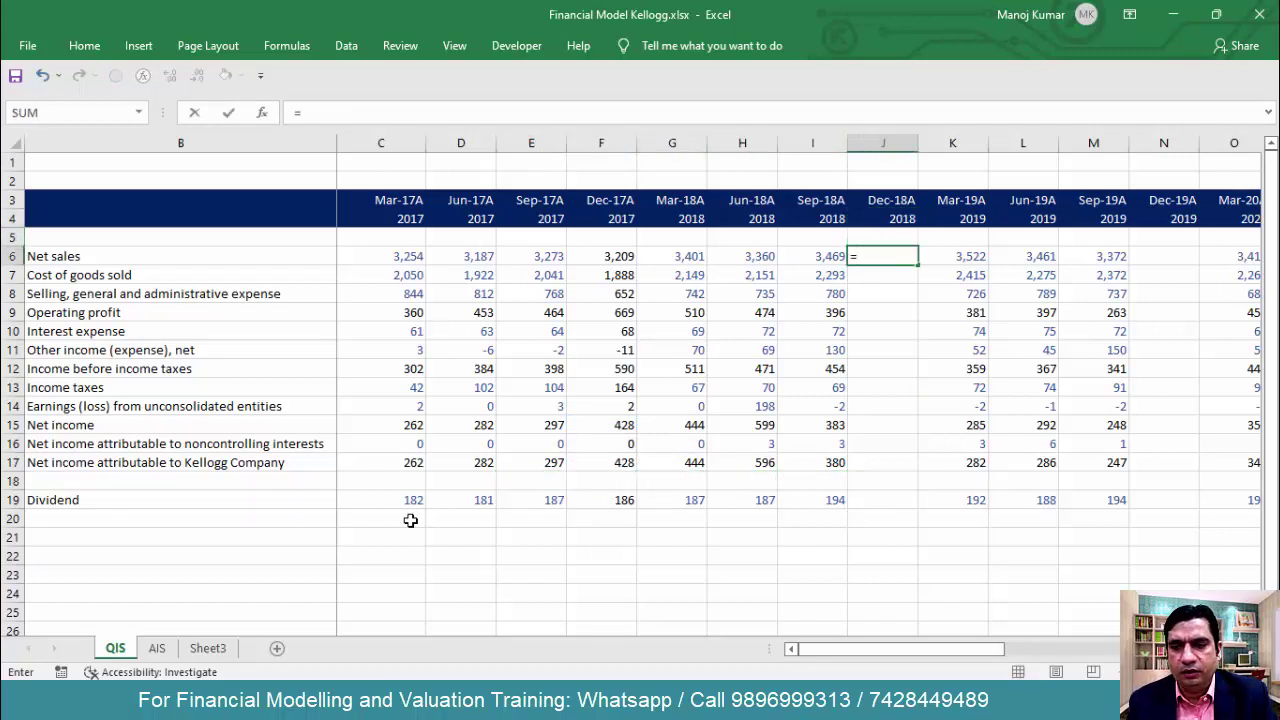
left_click(157, 648)
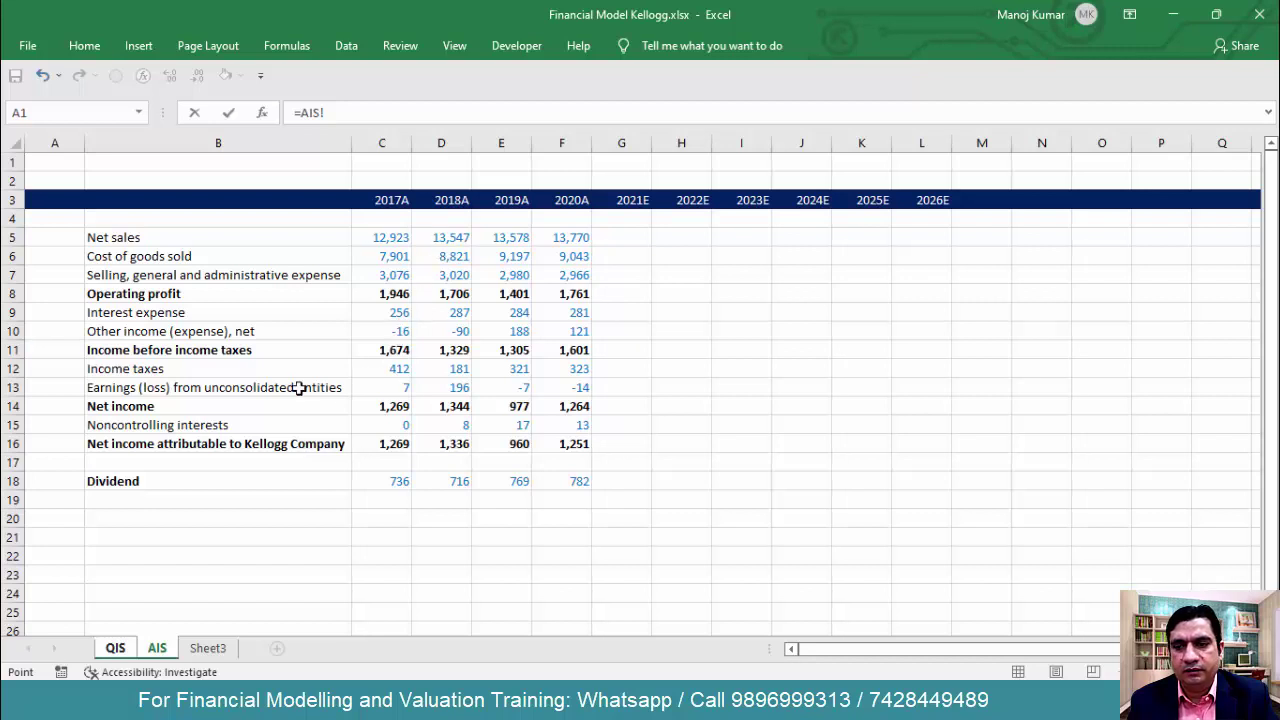
left_click(450, 239)
type("-s")
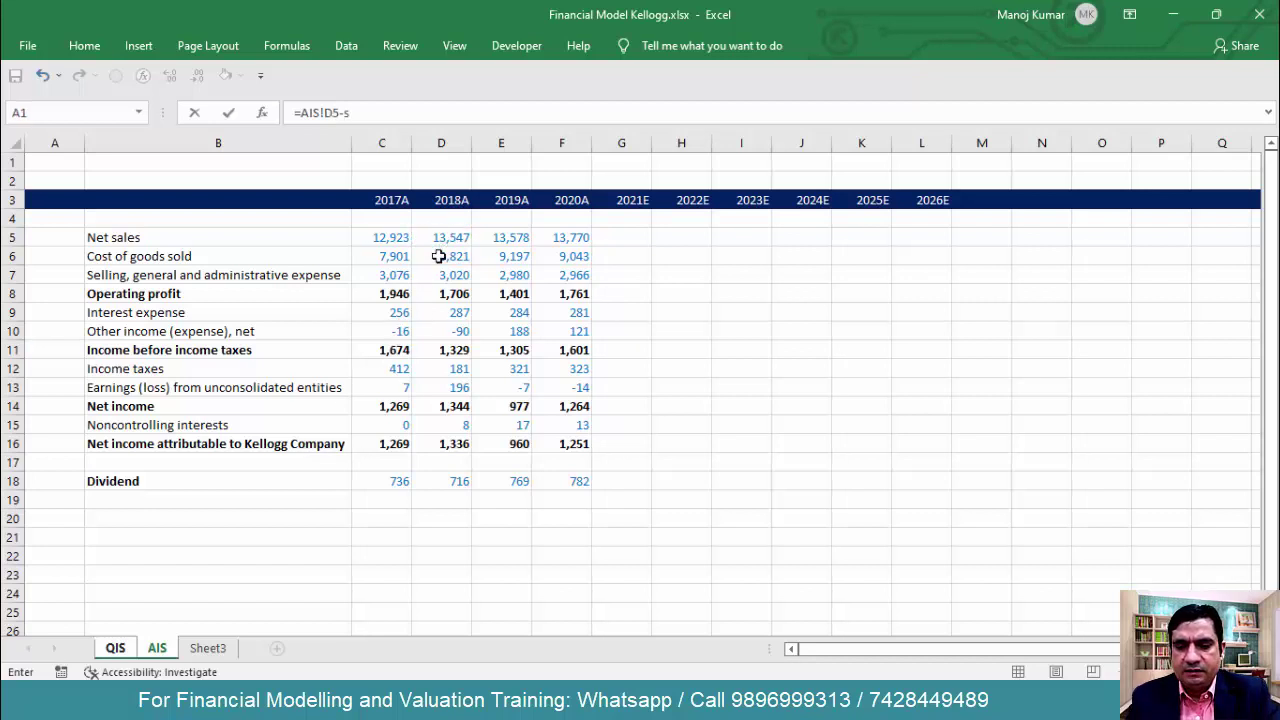
type("um")
key("Tab")
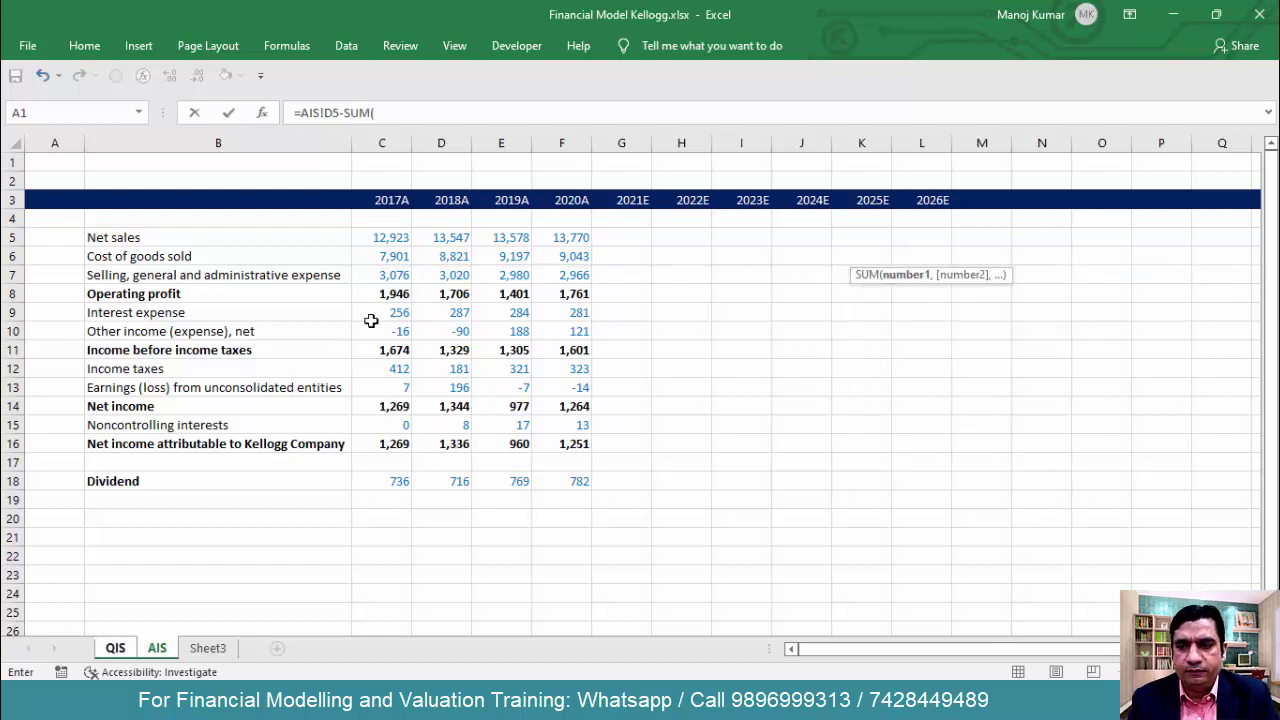
left_click(116, 648)
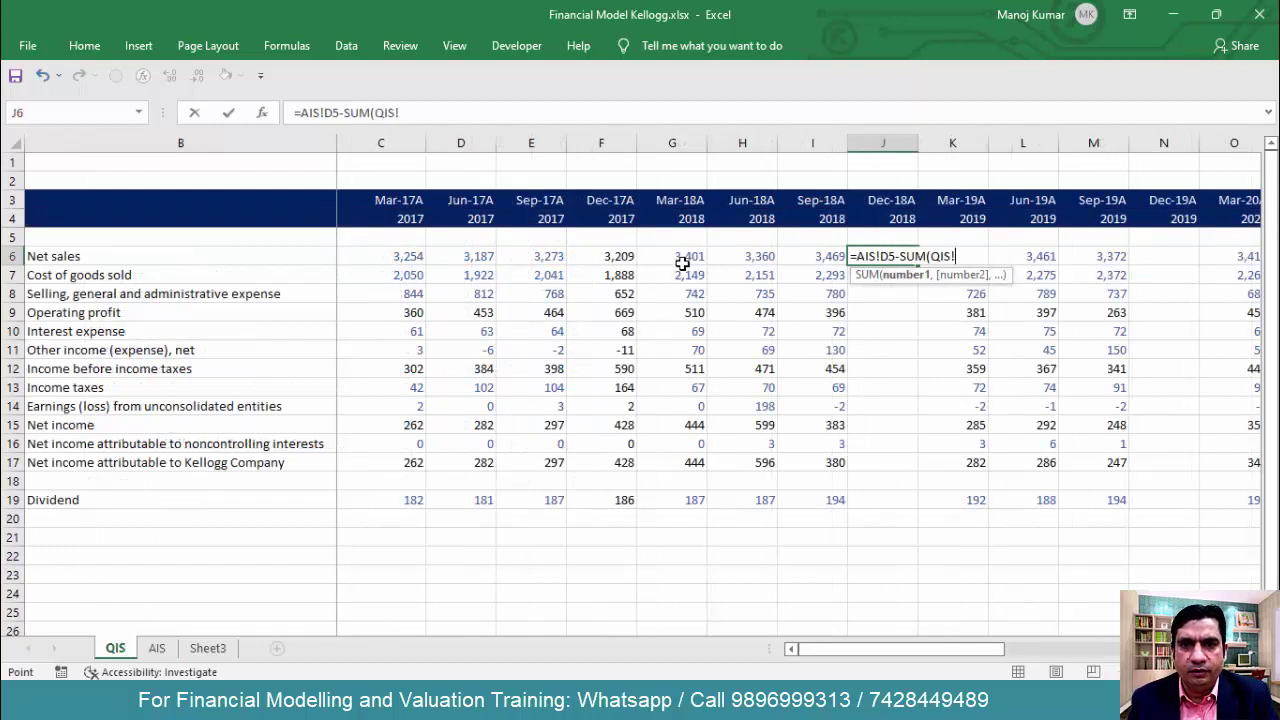
left_click_drag(684, 258, 787, 256)
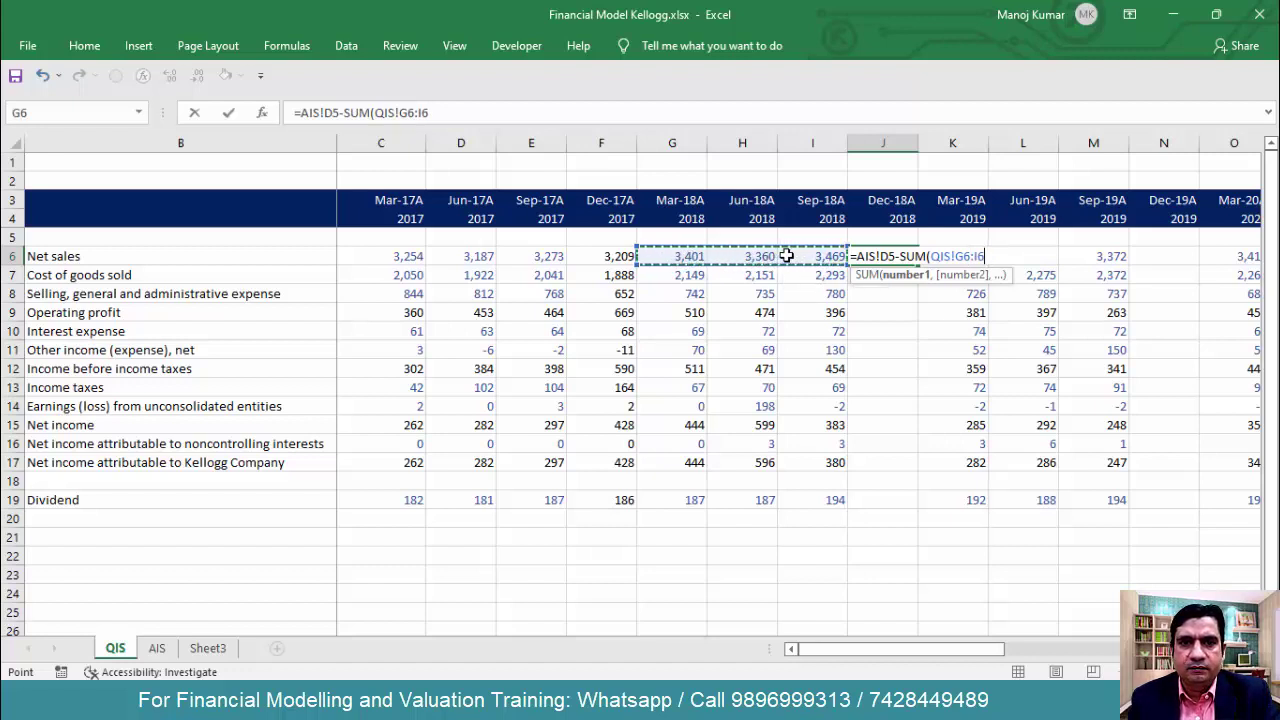
type(")")
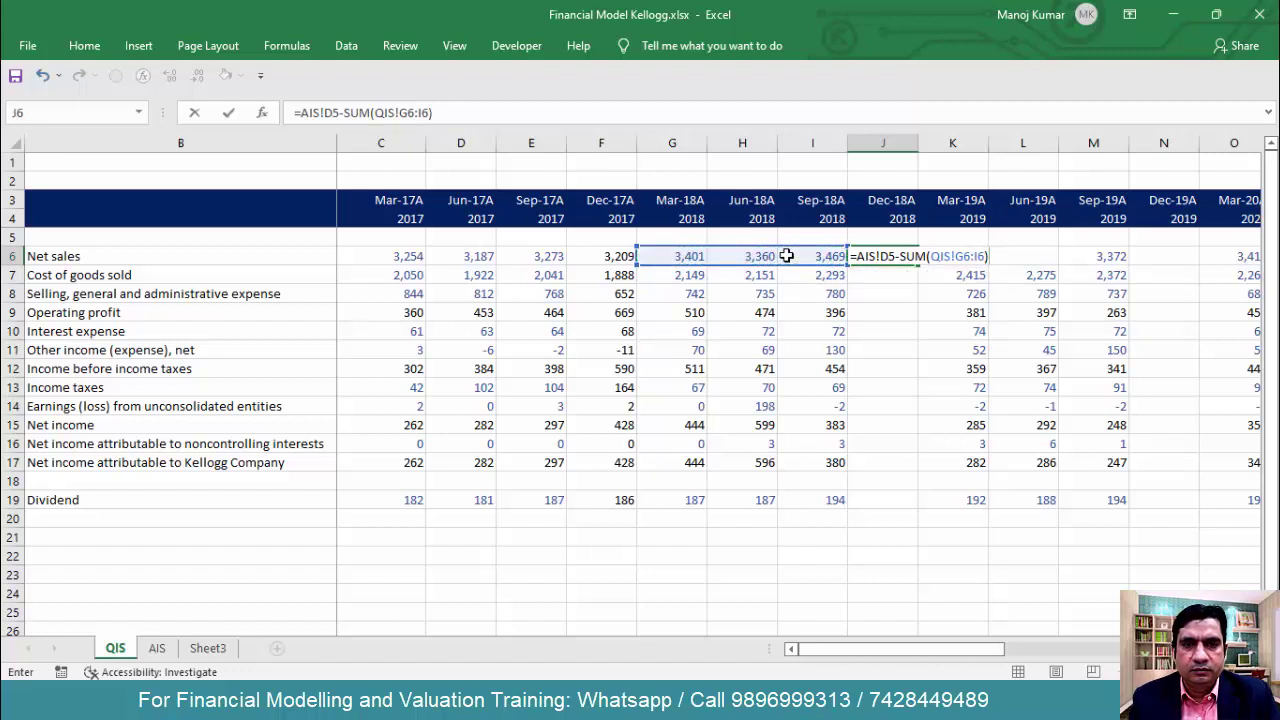
key("Return")
key("Up")
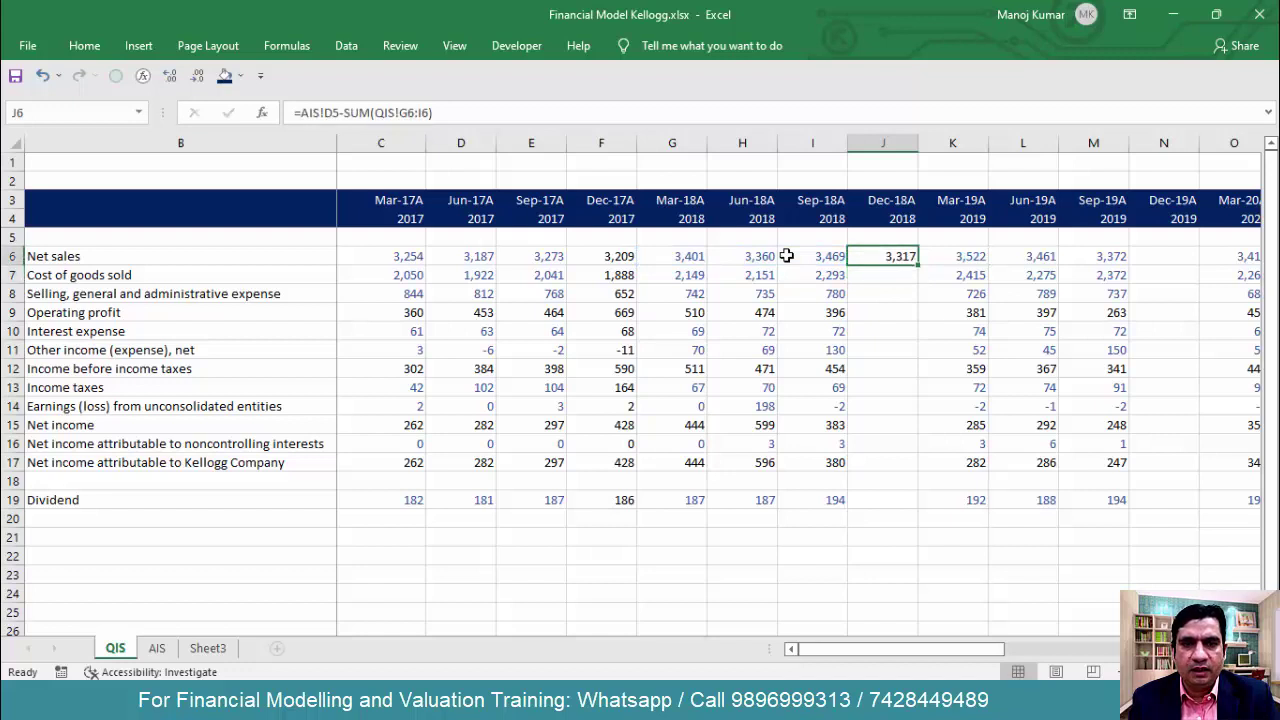
Fill the Dec-18 net sales formula down from J6 through J17
key("shift+Down")
key("shift+Down")
key("shift+Down")
key("shift+Down")
key("shift+Down")
key("shift+Down")
key("shift+Down")
key("shift+Down")
key("shift+Down")
key("shift+Down")
key("shift+Down")
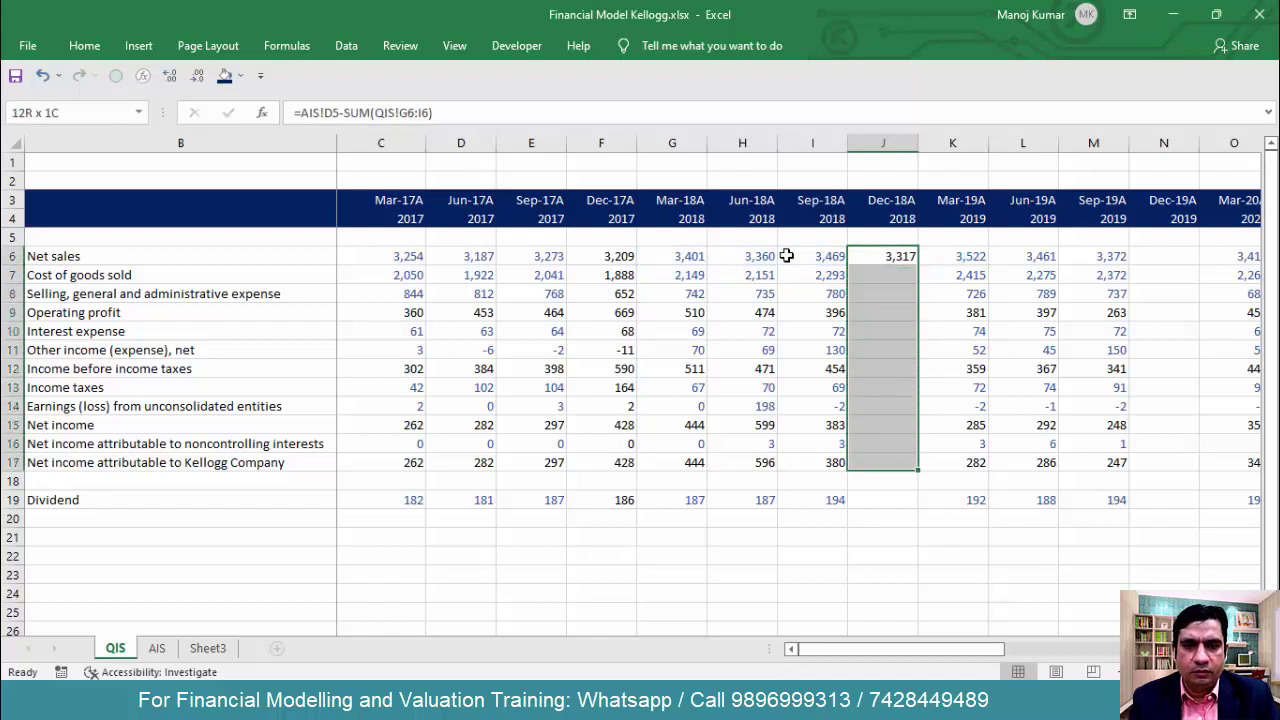
key("ctrl+d")
Copy the Dec-18 formula from J17 to the Dividend cell J19
key("ctrl+Down")
key("ctrl+c")
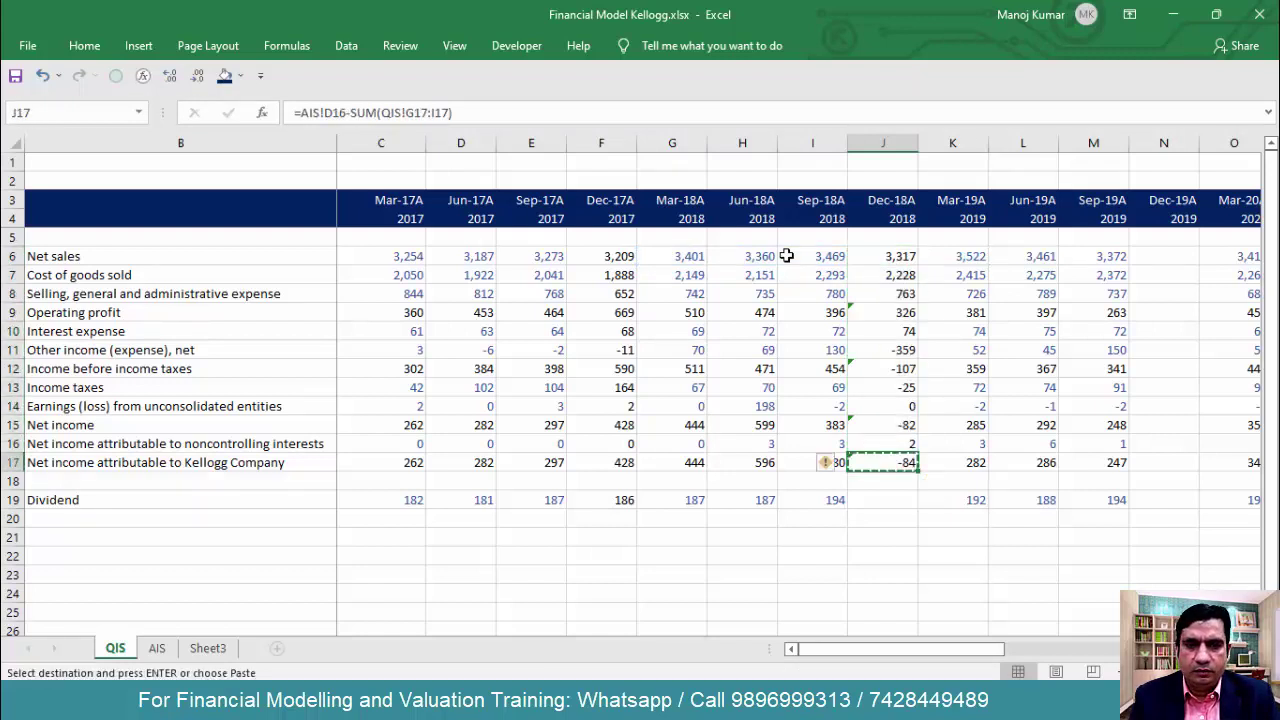
key("Down")
key("Down")
key("Down")
key("Up")
key("Return")
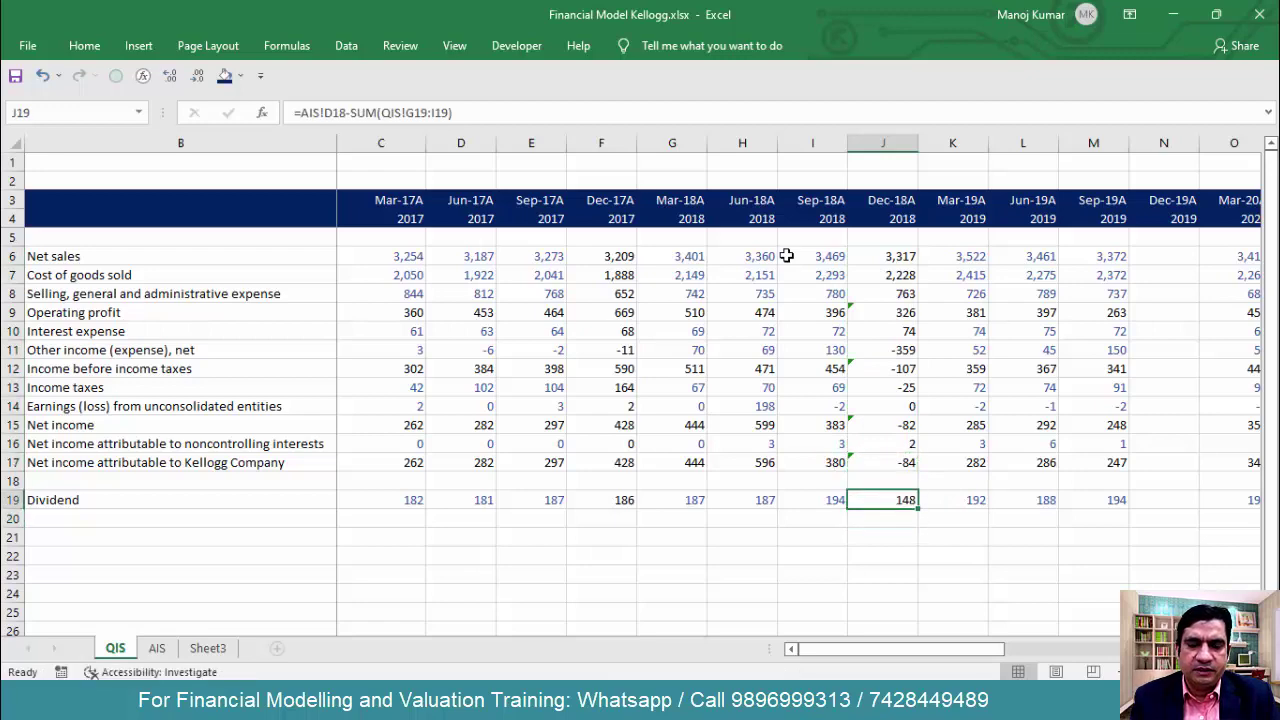
Look across the quarterly columns as far as Dec-21 for the December quarters that are still empty
key("Up")
key("Up")
key("Right")
key("Right")
key("Right")
key("Right")
key("Right")
key("Right")
key("Right")
key("Right")
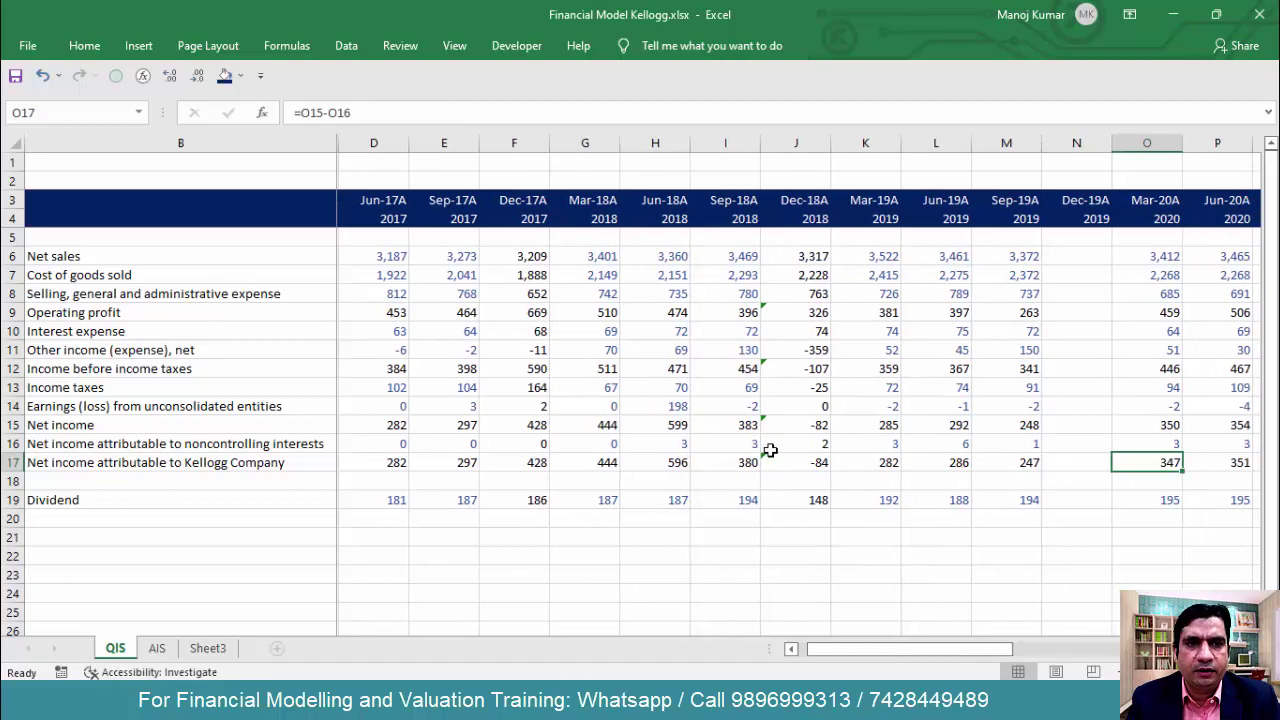
key("Right")
key("Right")
key("Right")
key("Right")
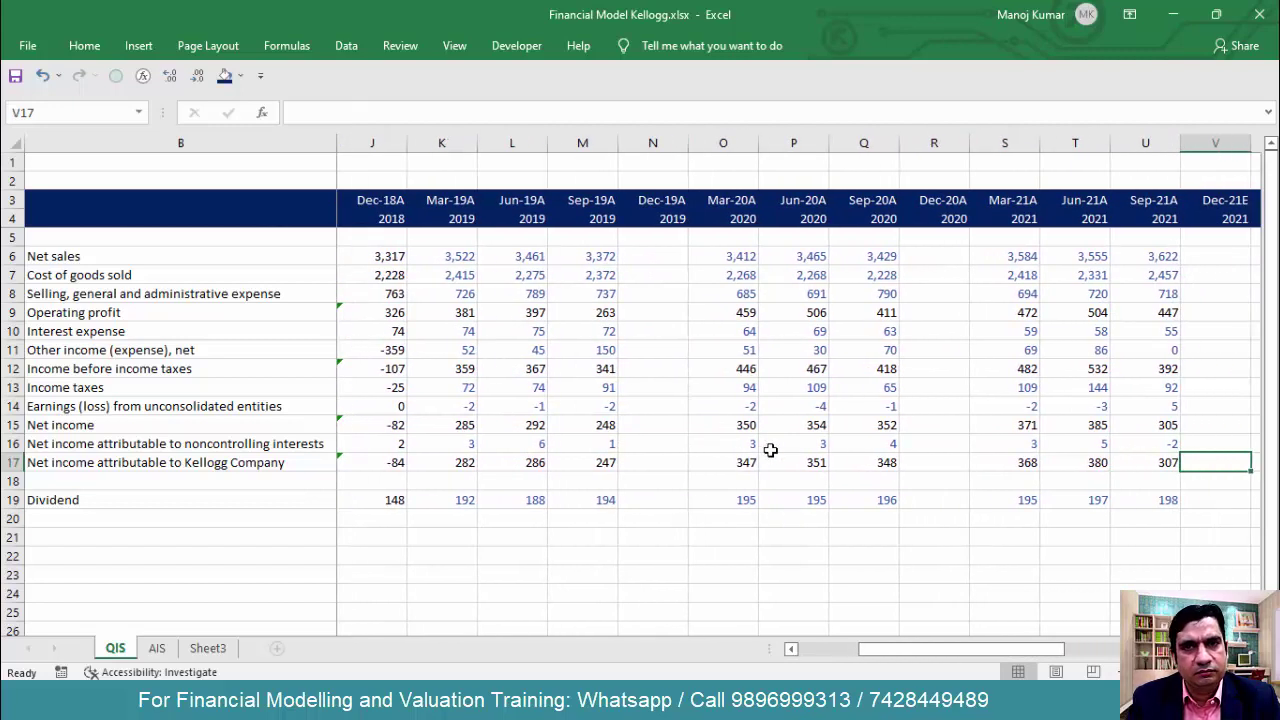
Enter =AIS!E5-SUM(QIS!K6:M6) in N6 to derive the Dec-19 net sales from the 2019 annual figure
key("Left")
key("Left")
key("Left")
key("Left")
key("Left")
key("Left")
key("Left")
key("Left")
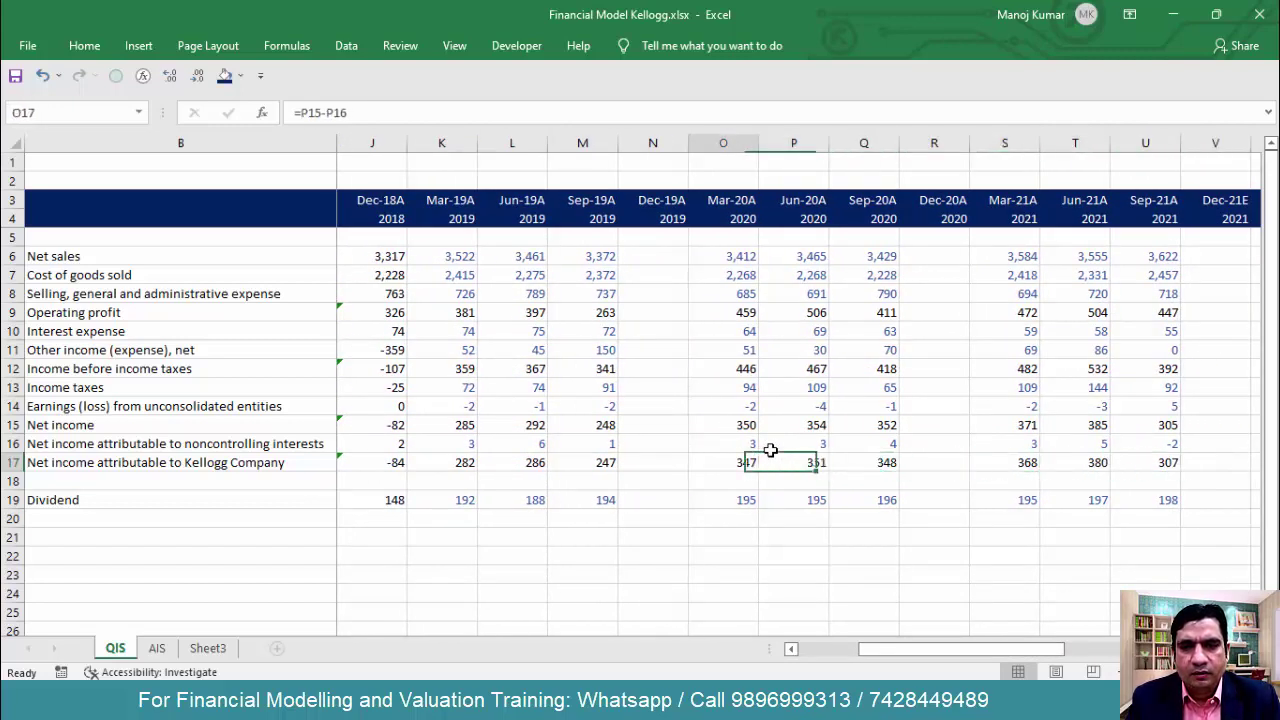
key("Up")
key("Up")
key("Up")
key("Up")
key("Up")
key("Up")
key("Up")
key("Up")
key("Up")
key("Up")
key("Up")
key("Up")
key("Up")
key("Down")
key("Down")
type("=")
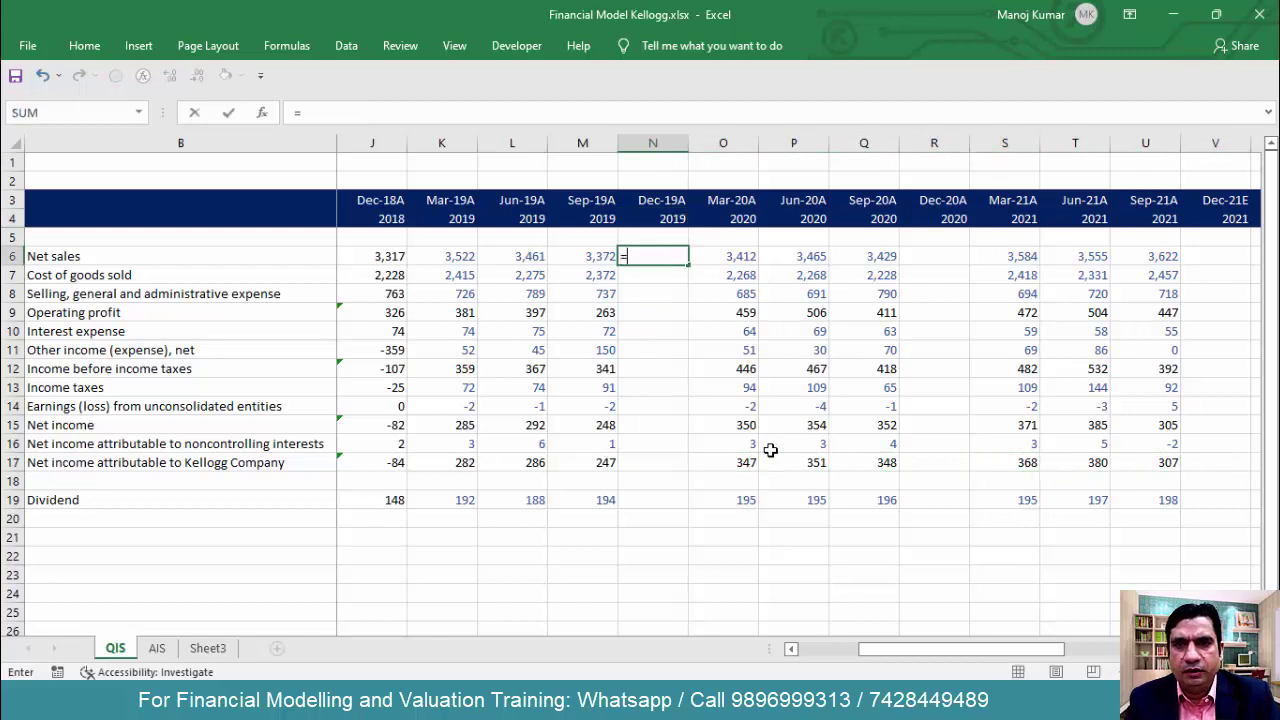
left_click(157, 648)
left_click(512, 237)
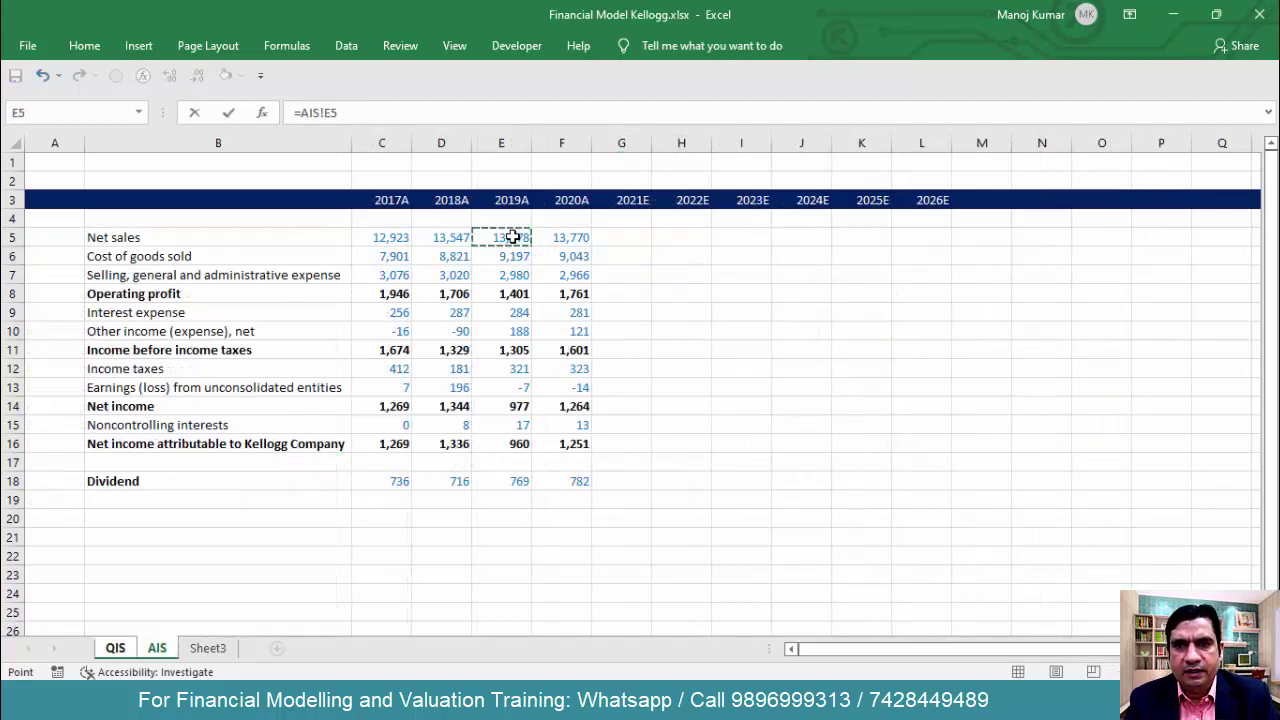
type("-sum(")
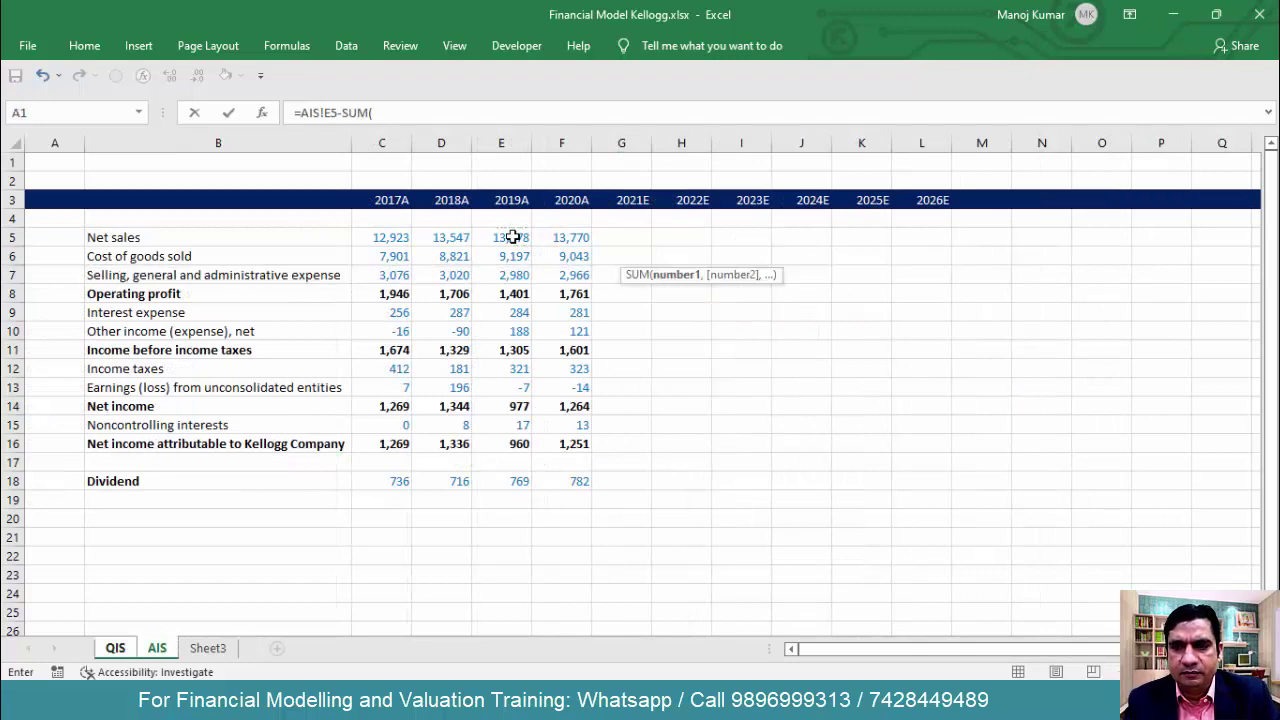
left_click(116, 648)
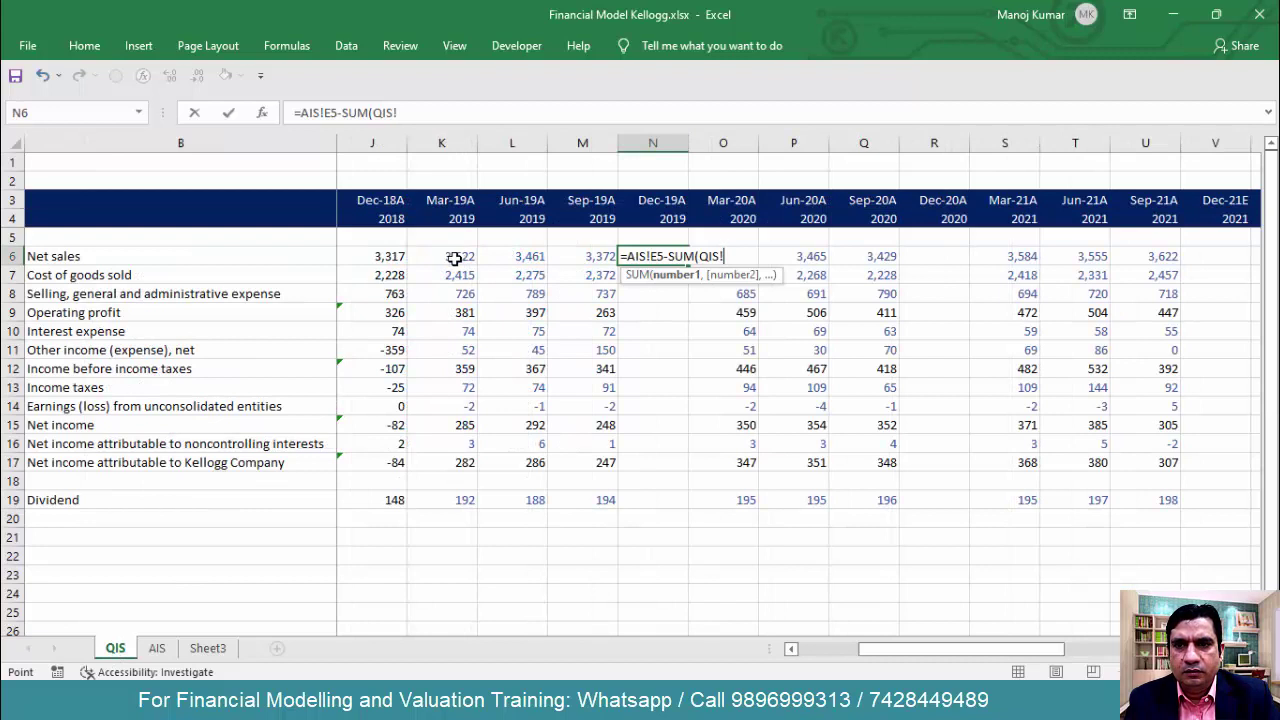
left_click_drag(455, 258, 569, 257)
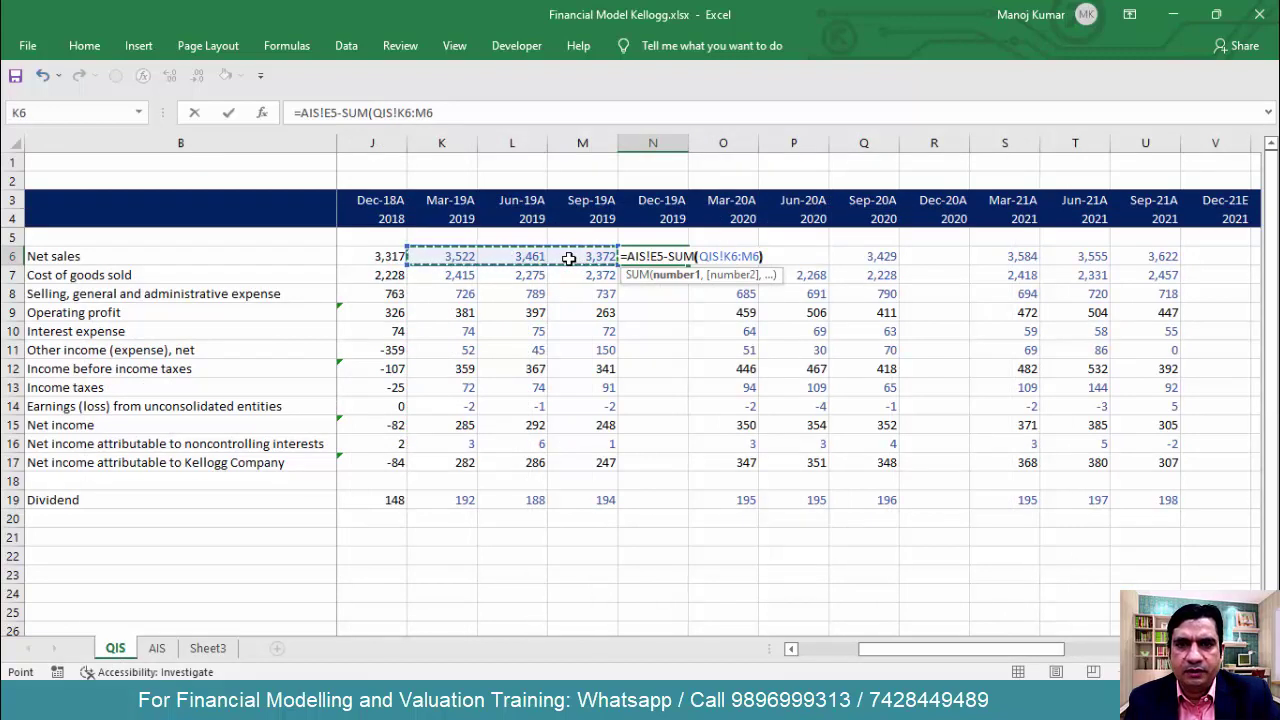
key("ctrl+Return")
Fill the Dec-19 net sales formula down from N6 through N17
key("shift+Down")
key("shift+Down")
key("shift+Down")
key("shift+Down")
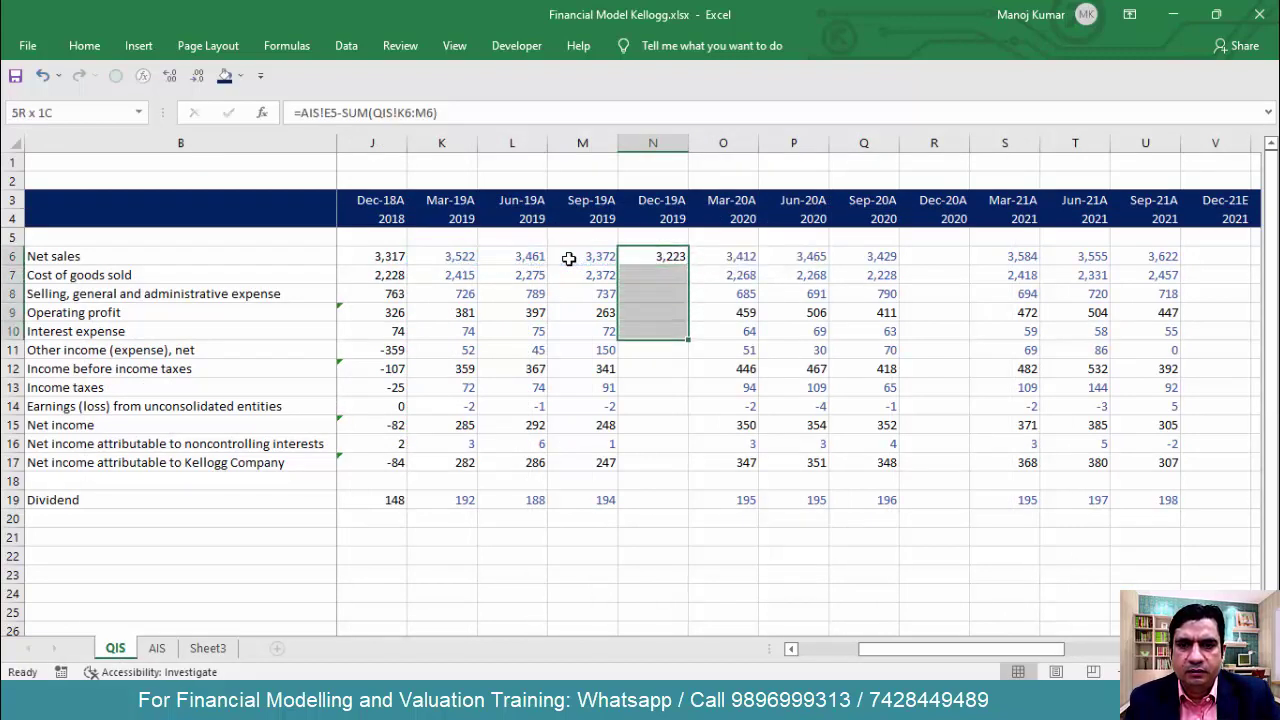
key("shift+Down")
key("shift+Down")
key("shift+Down")
key("shift+Down")
key("shift+Down")
key("shift+Down")
key("shift+Down")
key("ctrl+d")
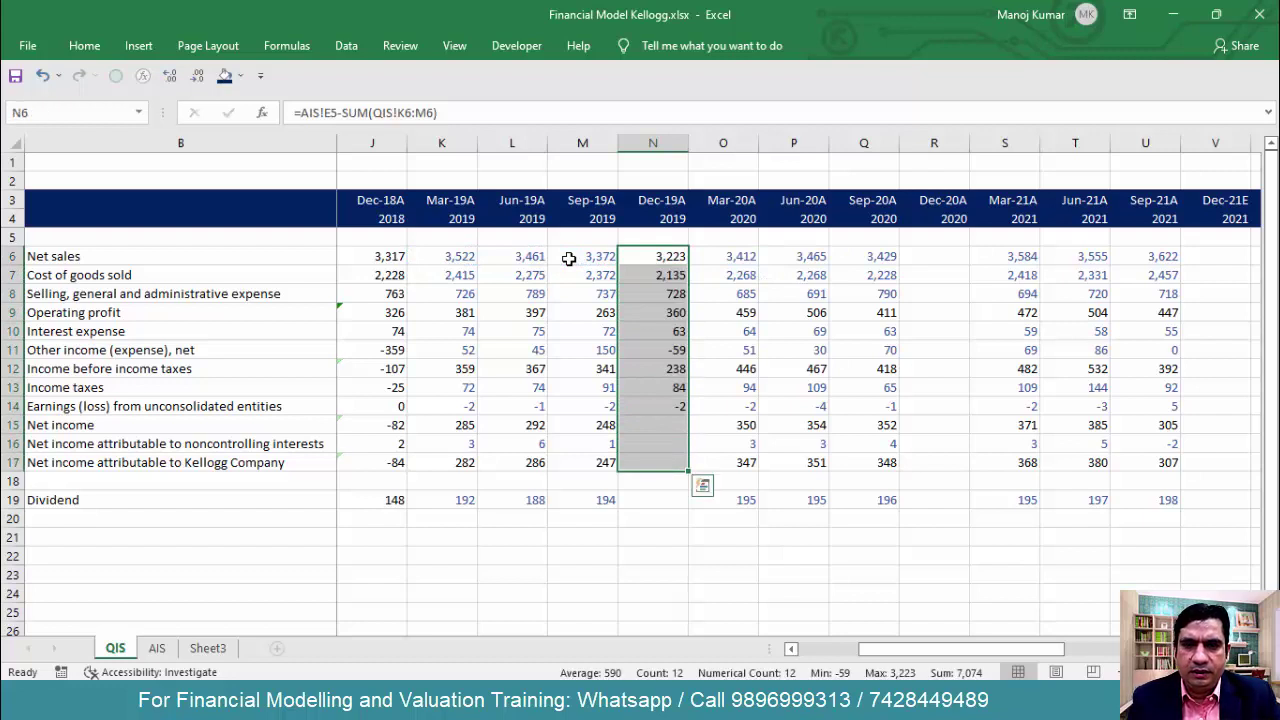
Copy the Dec-19 formula from N17 to the Dividend cell N19
key("ctrl+Down")
key("ctrl+c")
key("Down")
key("Down")
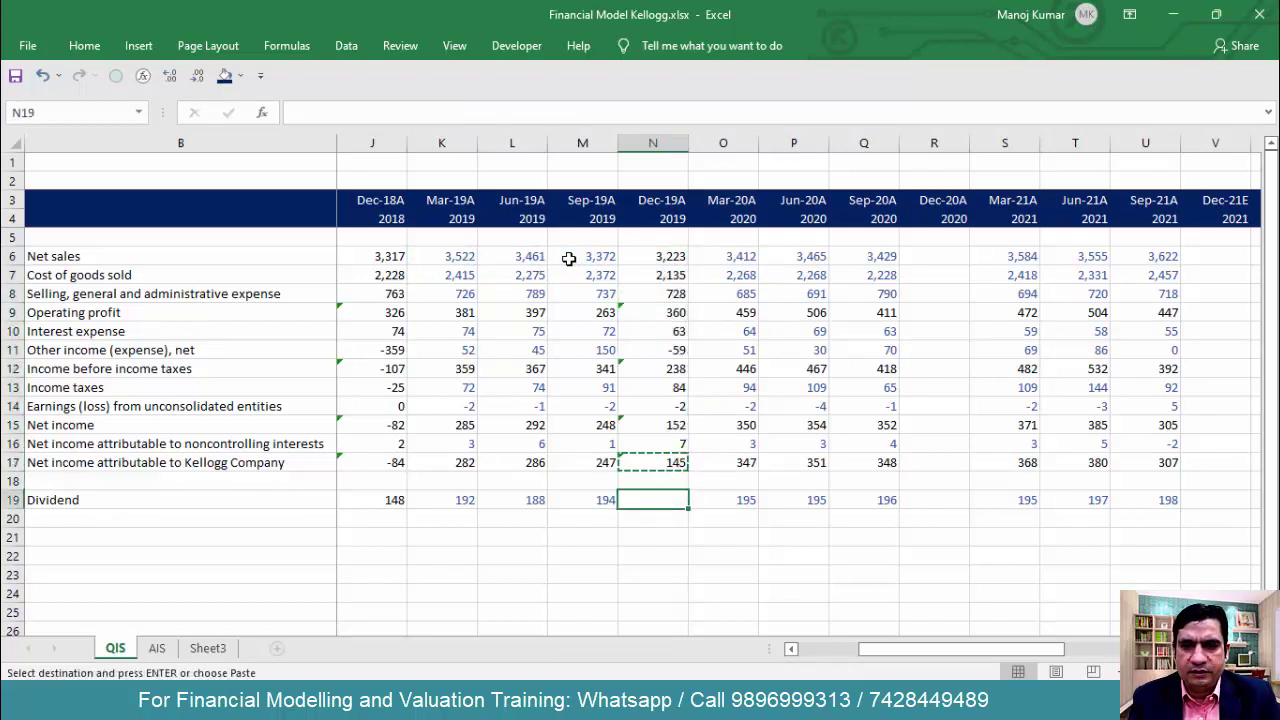
key("Return")
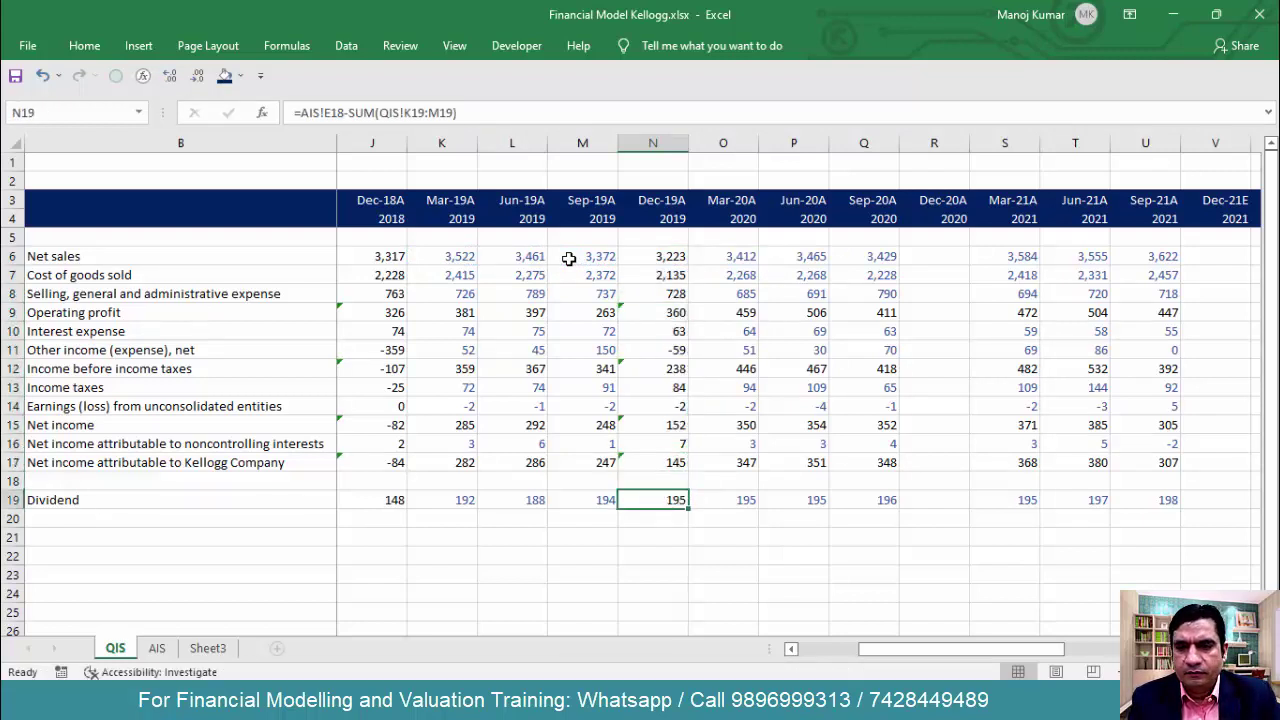
Enter =AIS!F5-SUM(QIS!O6:Q6) in R6 to derive the Dec-20 net sales from the 2020 annual figure
key("ctrl+Page_Down")
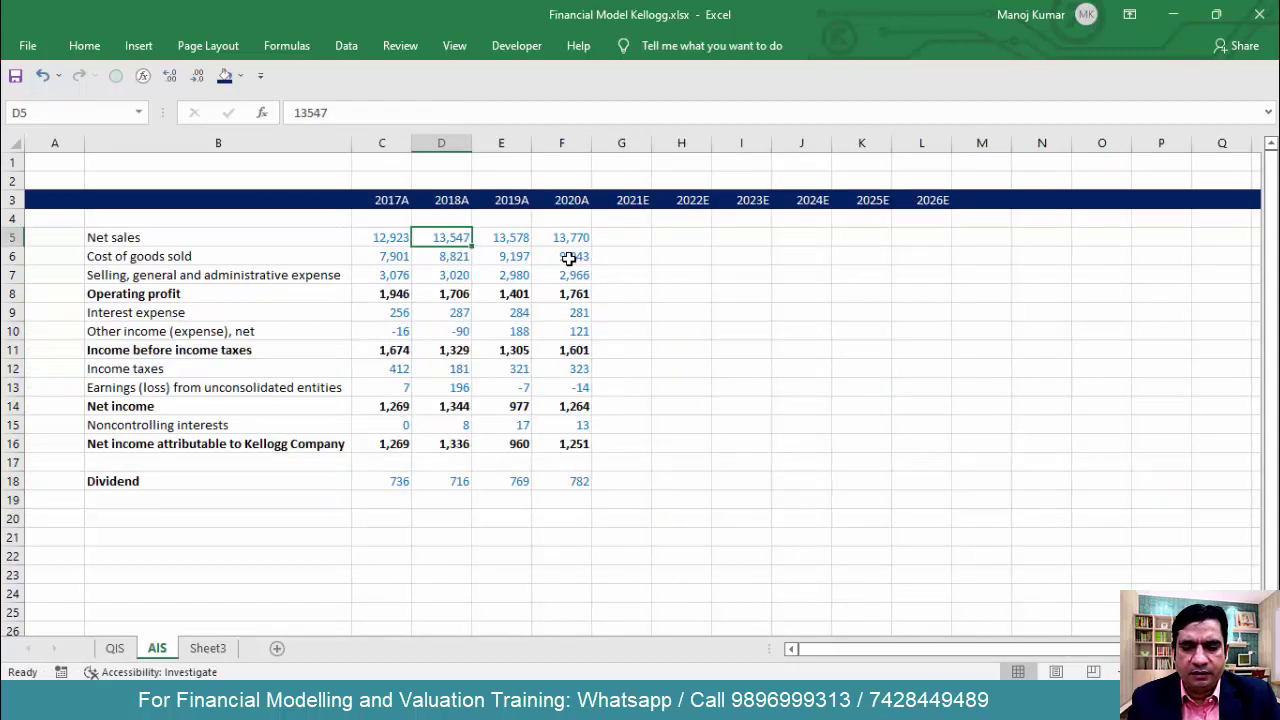
key("ctrl+Page_Up")
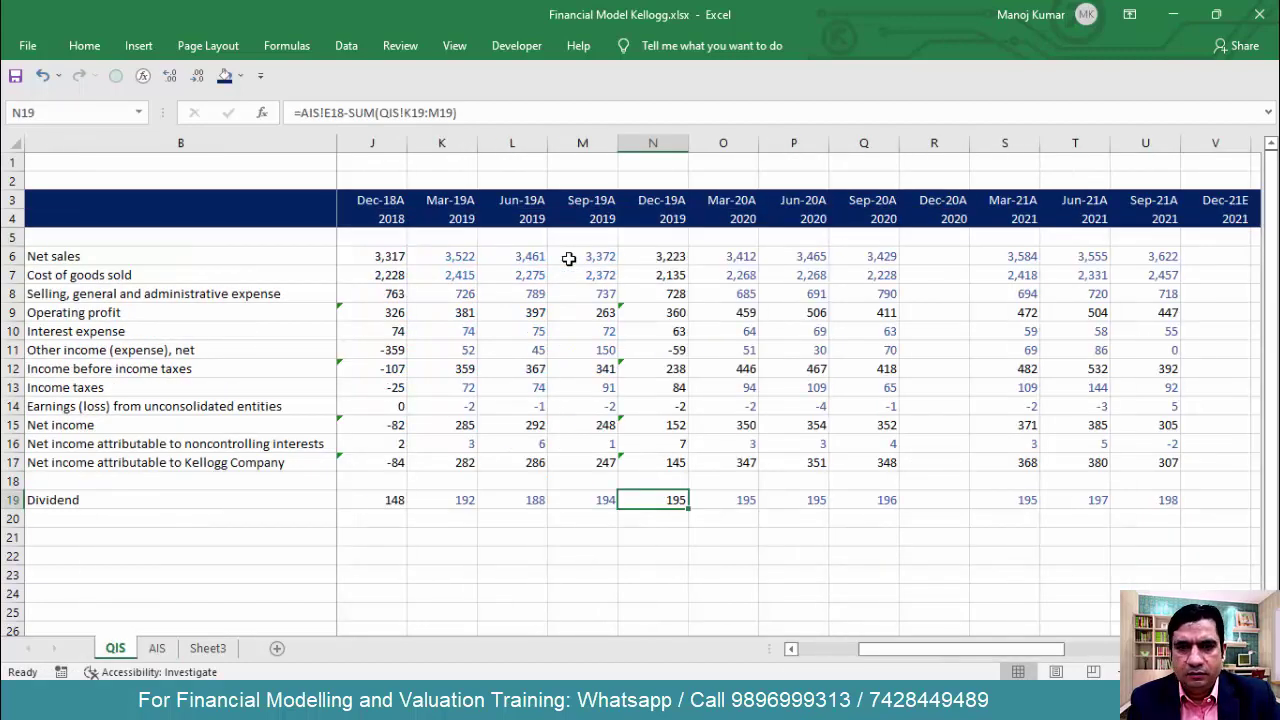
key("Right")
key("Right")
key("Right")
key("Right")
key("ctrl+Up")
key("Down")
key("Down")
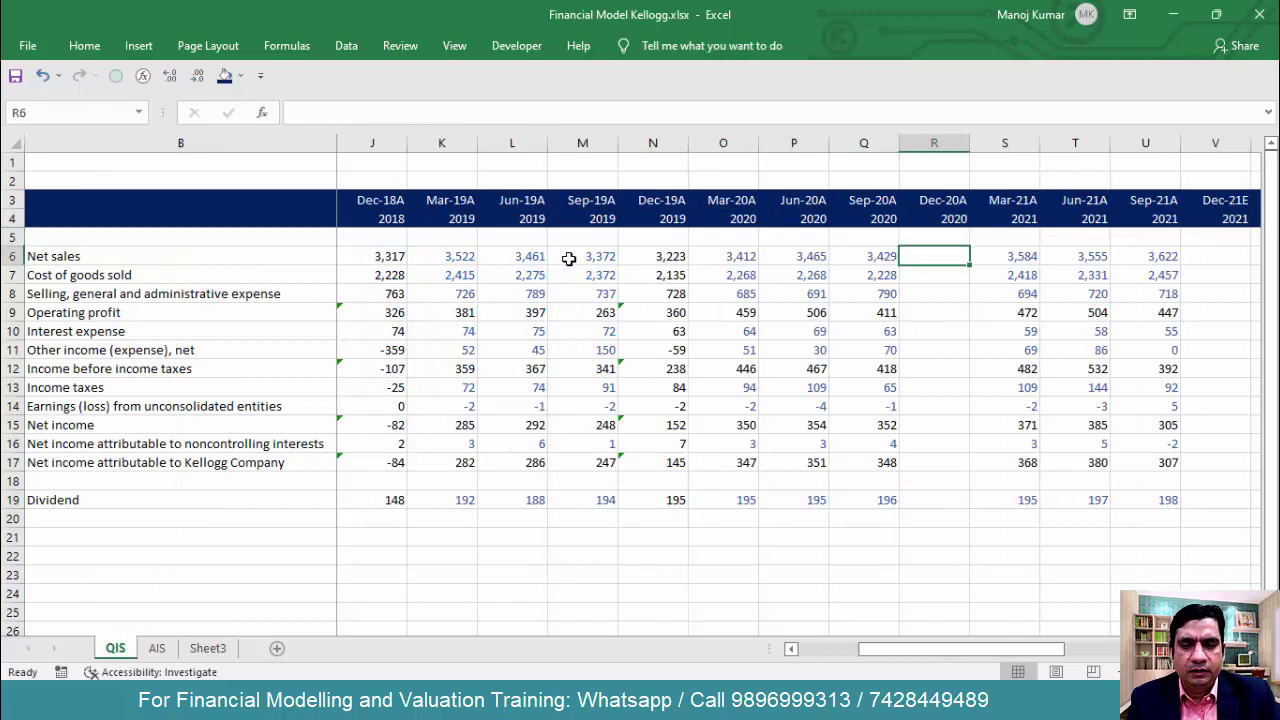
type("=")
key("ctrl+Page_Down")
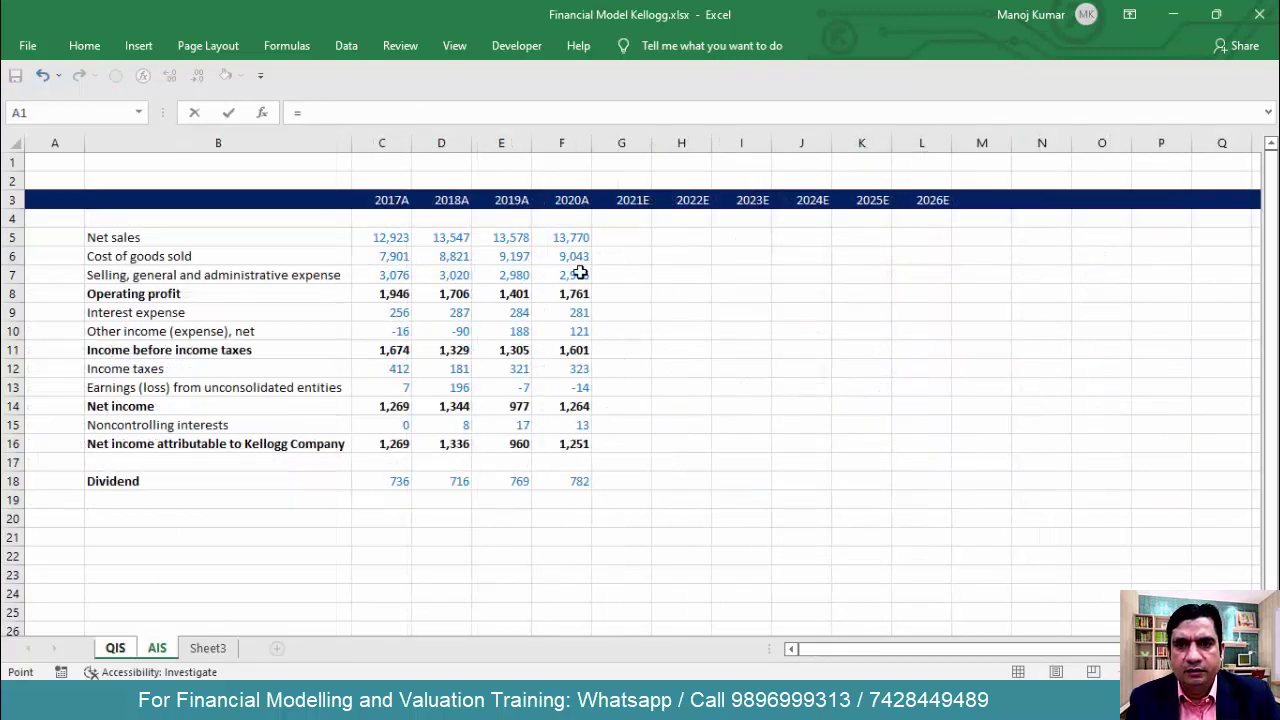
left_click(571, 242)
type("-s")
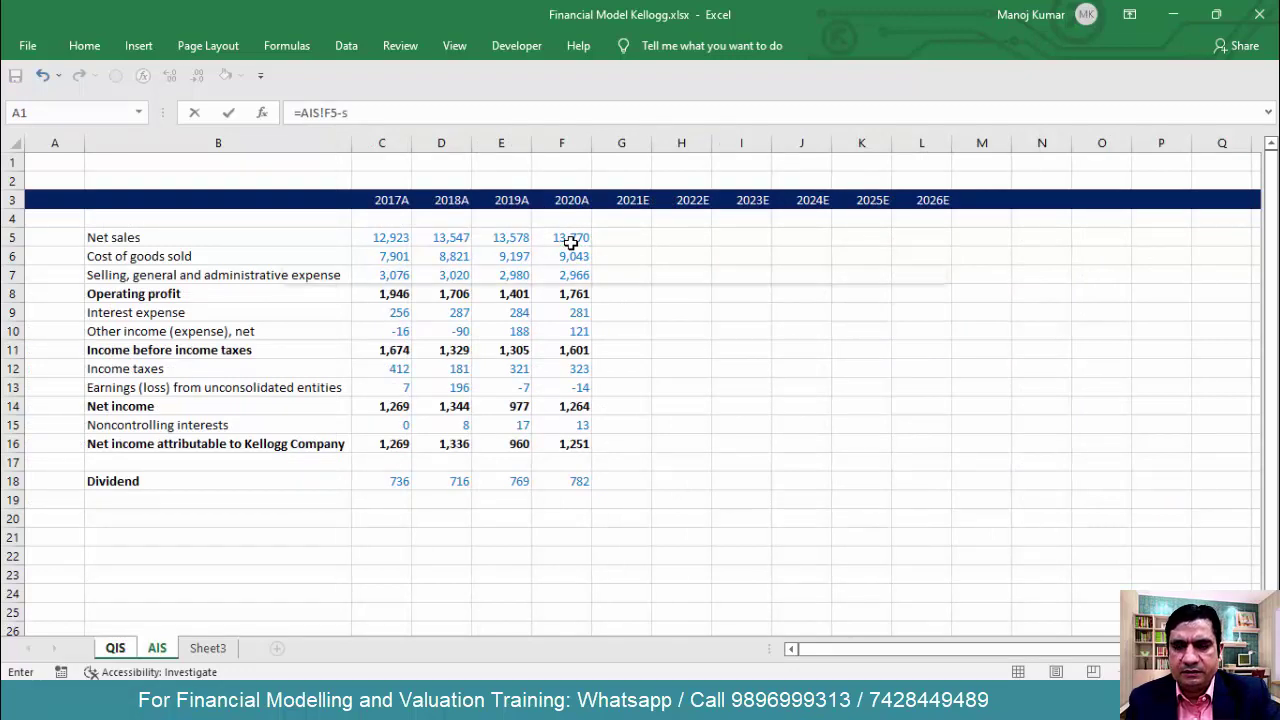
type("um(")
key("ctrl+Page_Up")
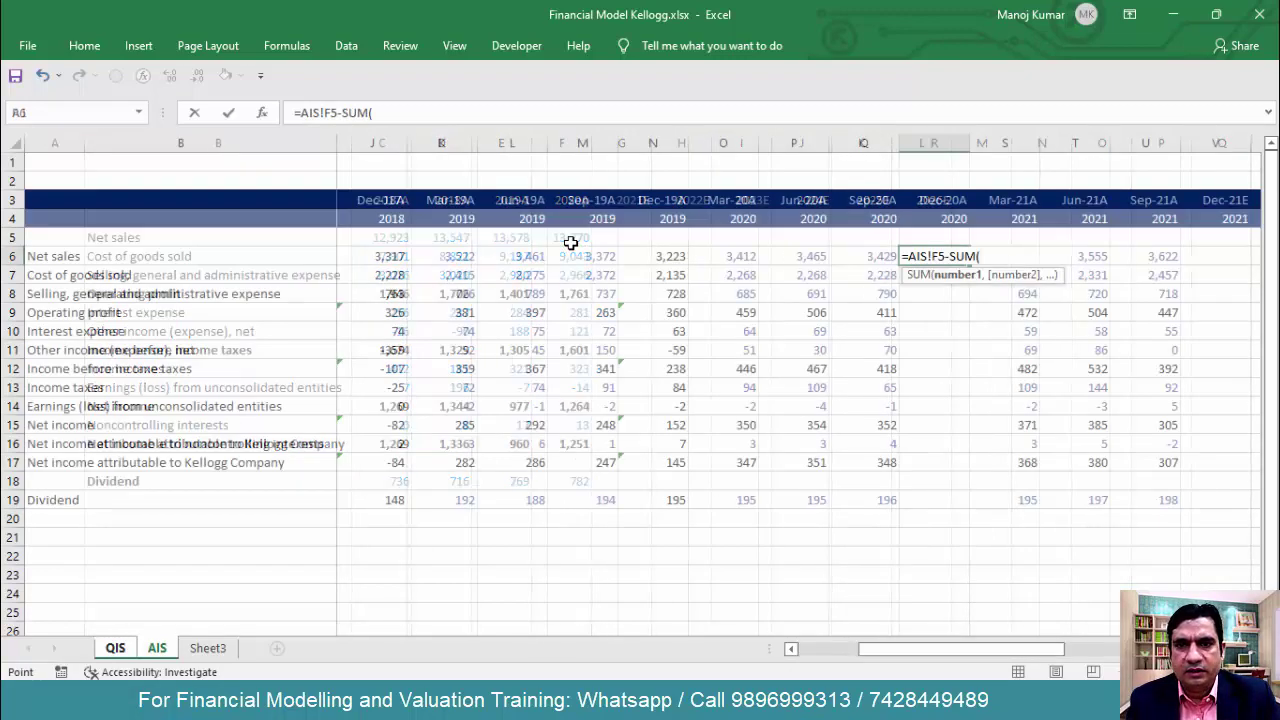
left_click(736, 258)
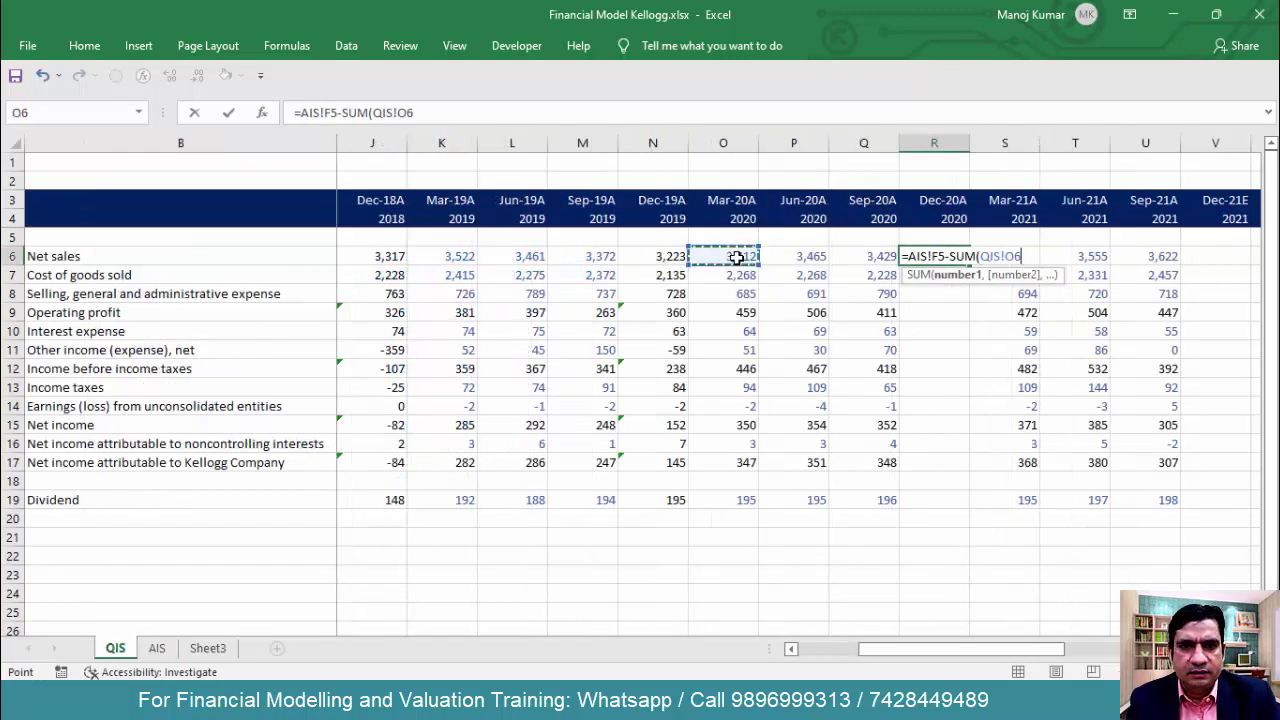
key("shift+Right")
key("shift+Right")
type(")")
key("Return")
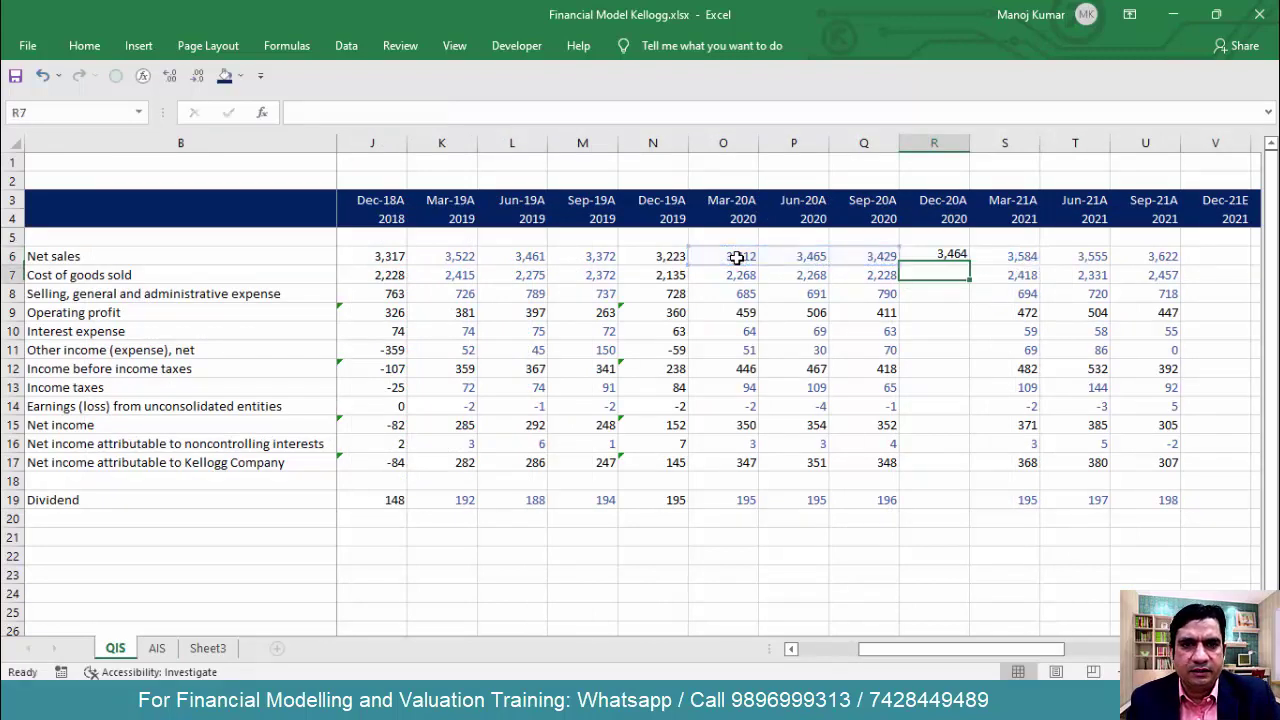
Fill the Dec-20 net sales formula down from R6 through R17
key("Up")
key("shift+Down")
key("shift+Down")
key("shift+Down")
key("shift+Down")
key("shift+Down")
key("shift+Down")
key("shift+Down")
key("shift+Down")
key("shift+Down")
key("shift+Down")
key("shift+Down")
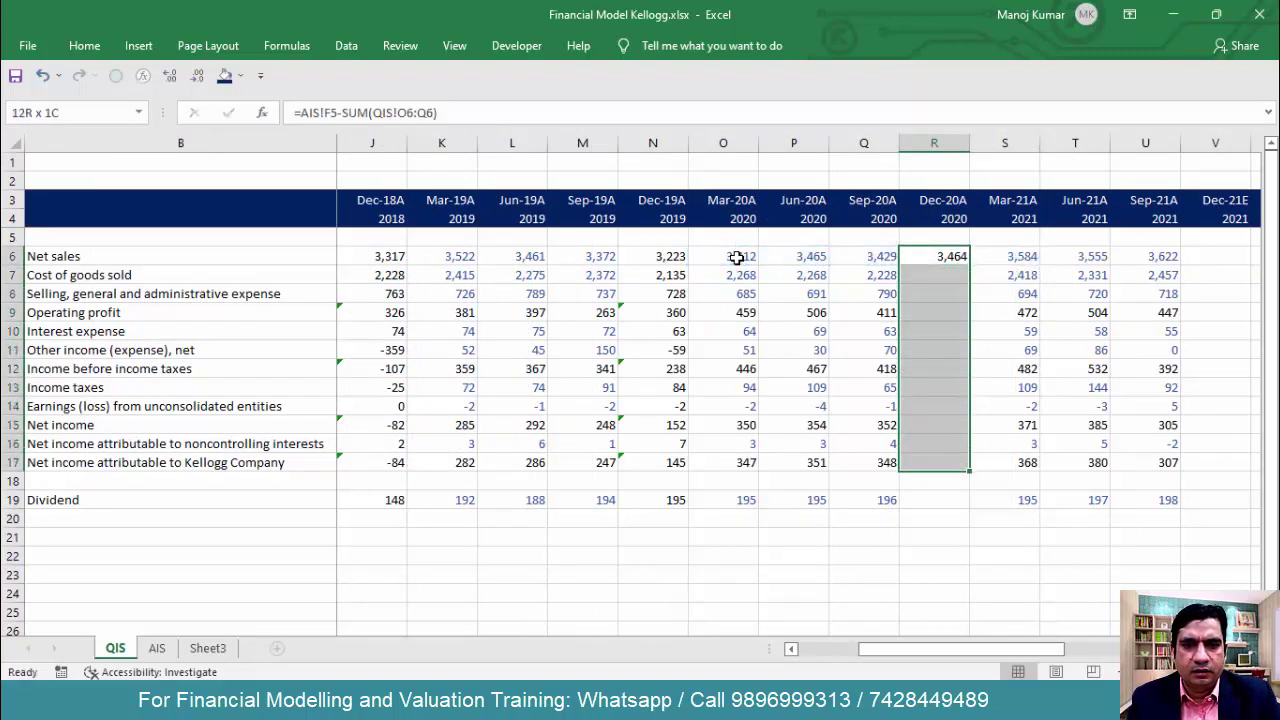
key("ctrl+d")
Copy the Dec-20 formula from R17 to the Dividend cell R19
key("ctrl+Down")
key("ctrl+c")
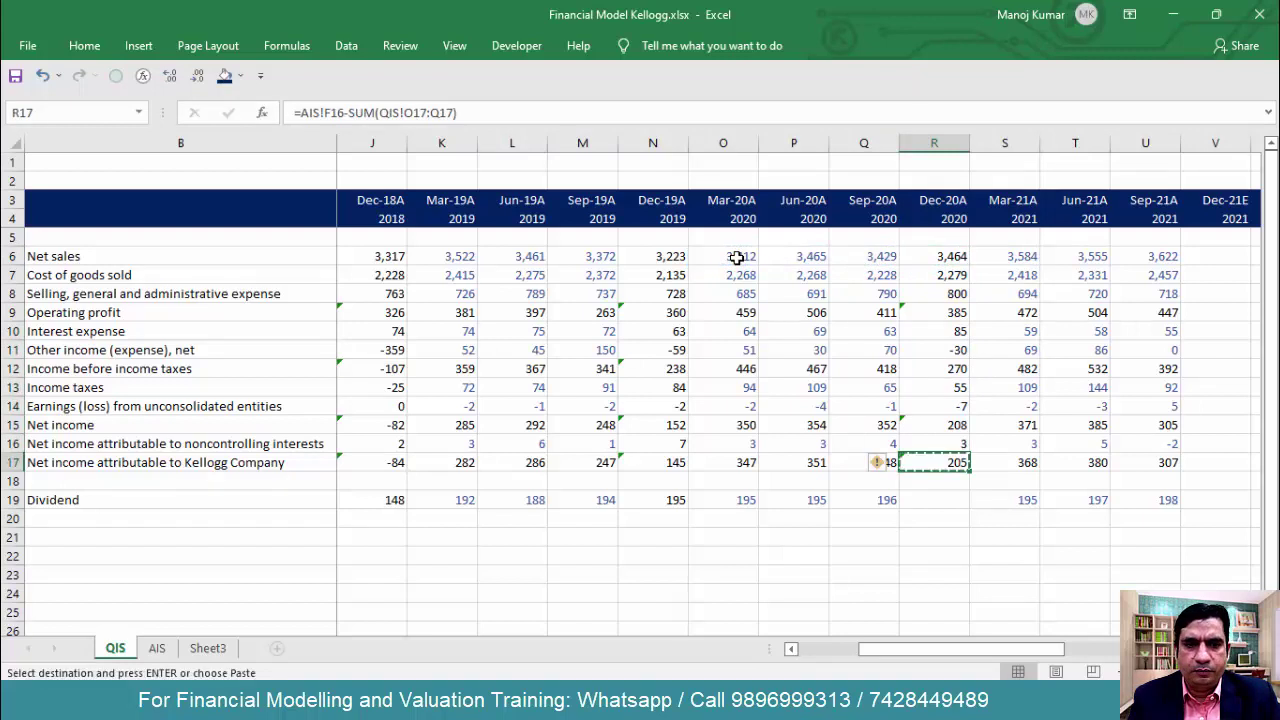
key("Down")
key("Down")
key("ctrl+v")
key("Escape")
Fill the Operating profit formula =C6-C7-C8 from C9 across the quarters to U9
key("Up")
key("Up")
key("Up")
key("Up")
key("Up")
key("Up")
key("Up")
key("Up")
key("Up")
key("Up")
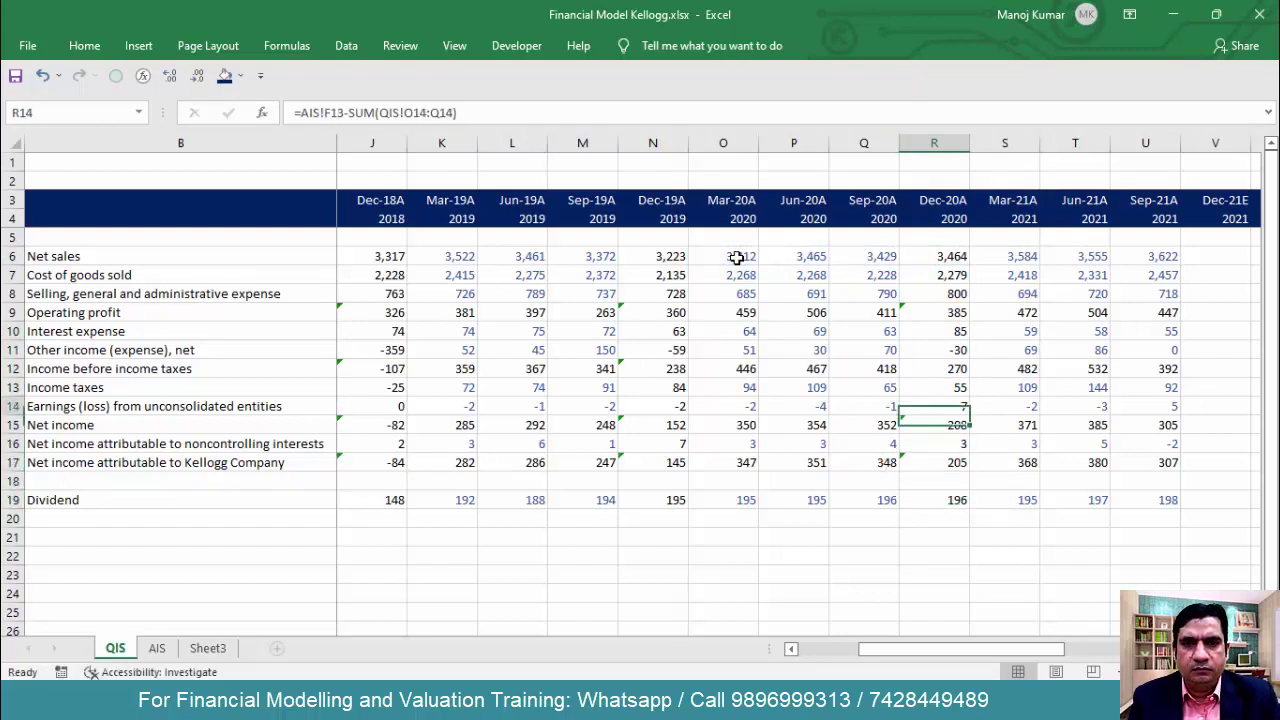
key("Left")
key("Left")
key("Left")
key("Left")
key("Left")
key("Left")
key("Left")
key("Left")
key("Left")
key("Left")
key("Left")
key("Left")
key("Left")
key("Left")
key("Left")
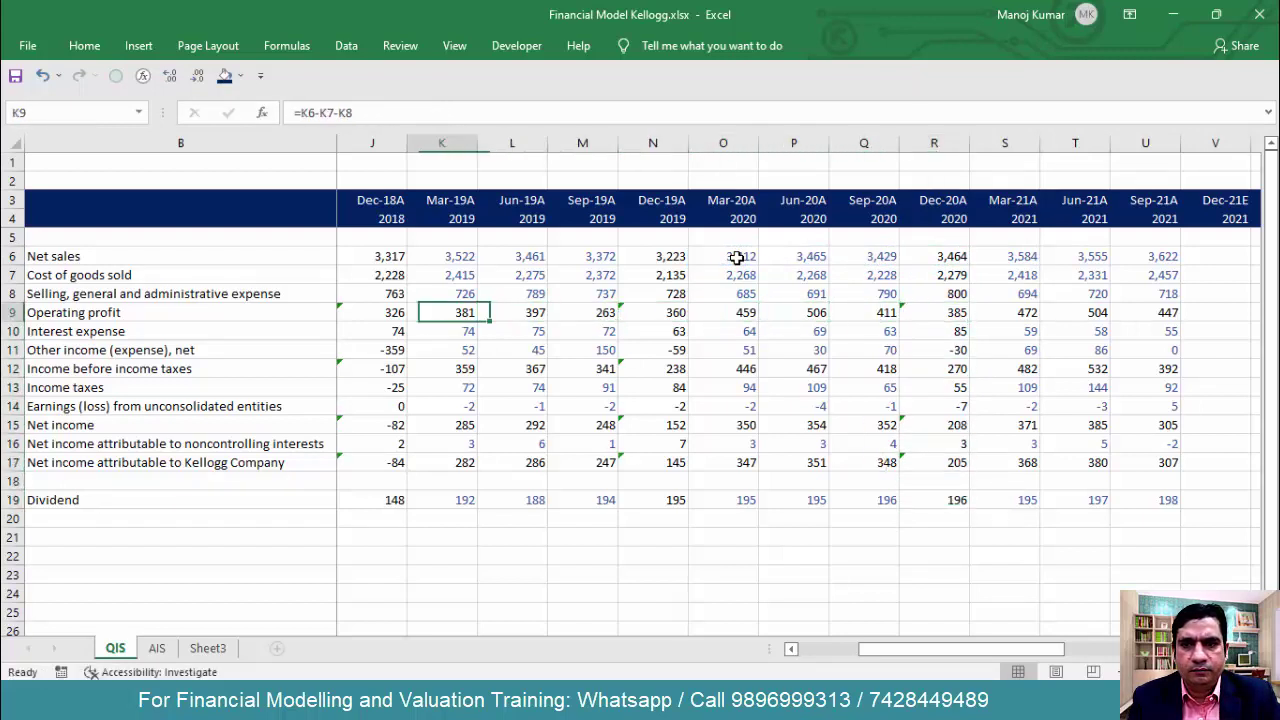
key("Left")
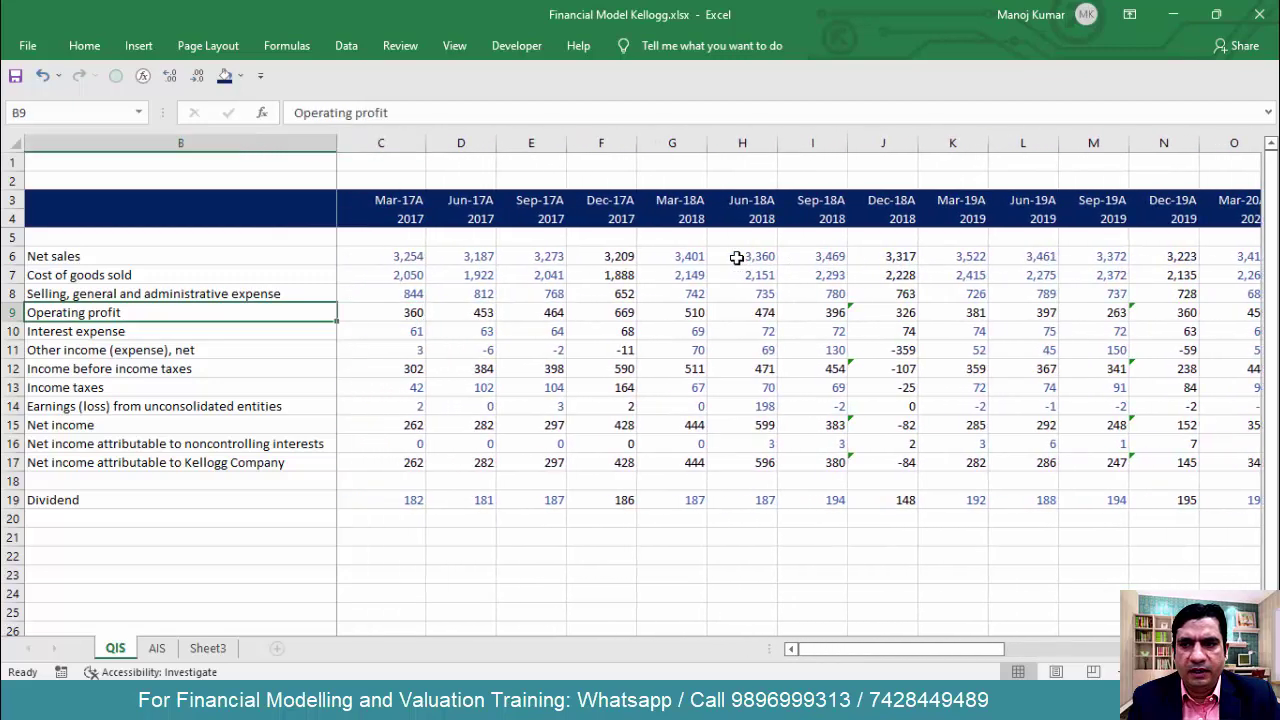
key("Right")
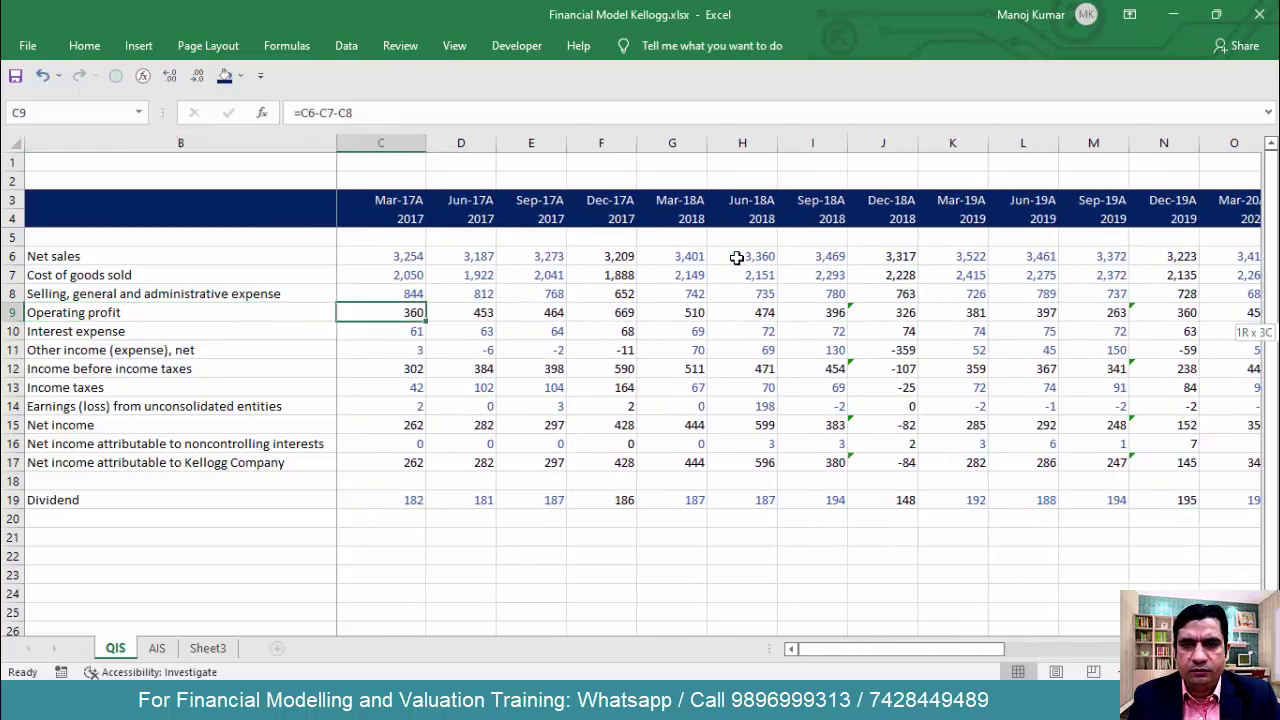
key("ctrl+shift+Right")
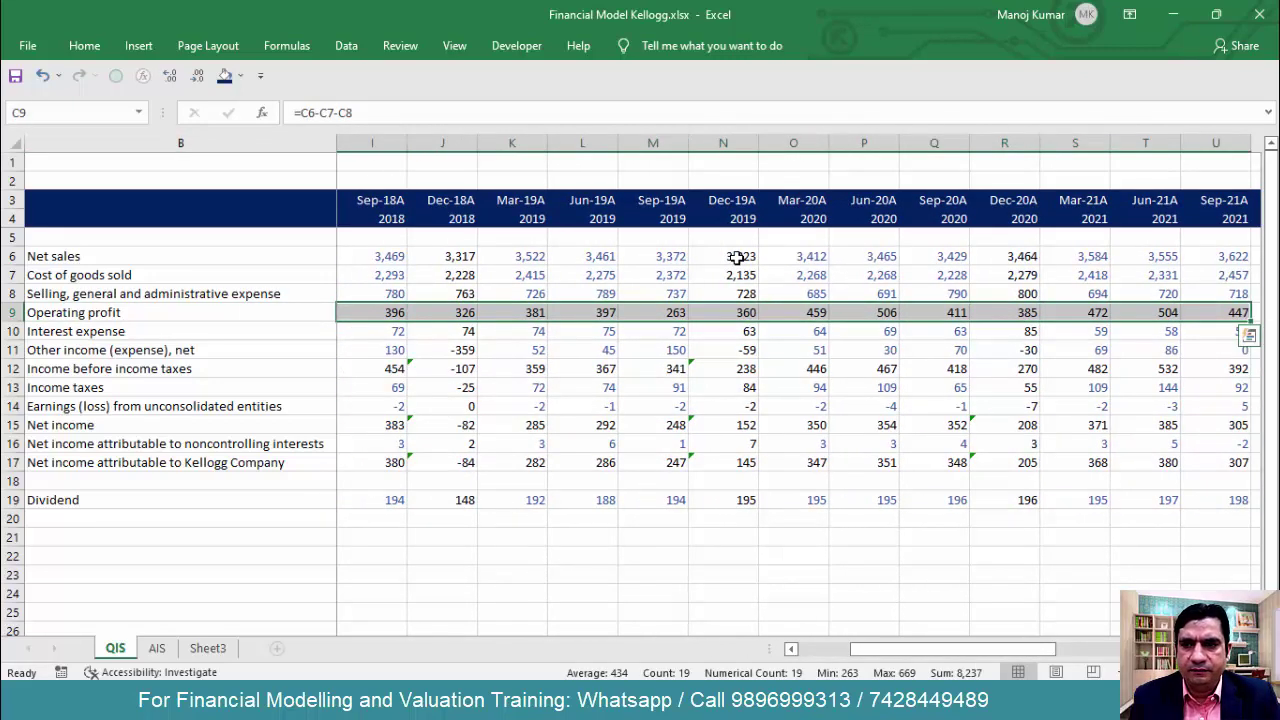
Fill the Income before income taxes formula =C9-C10+C11 from C12 across to U12
key("Down")
key("Down")
key("Down")
key("Left")
key("Right")
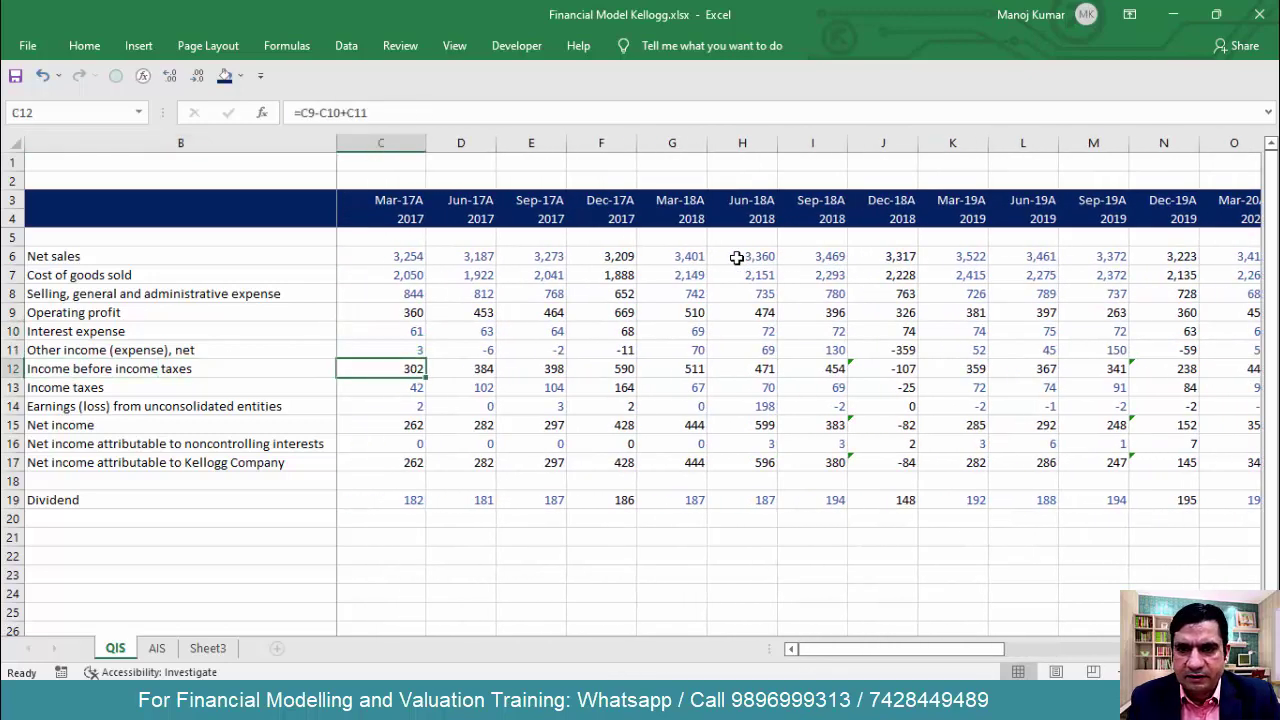
key("ctrl+shift+Right")
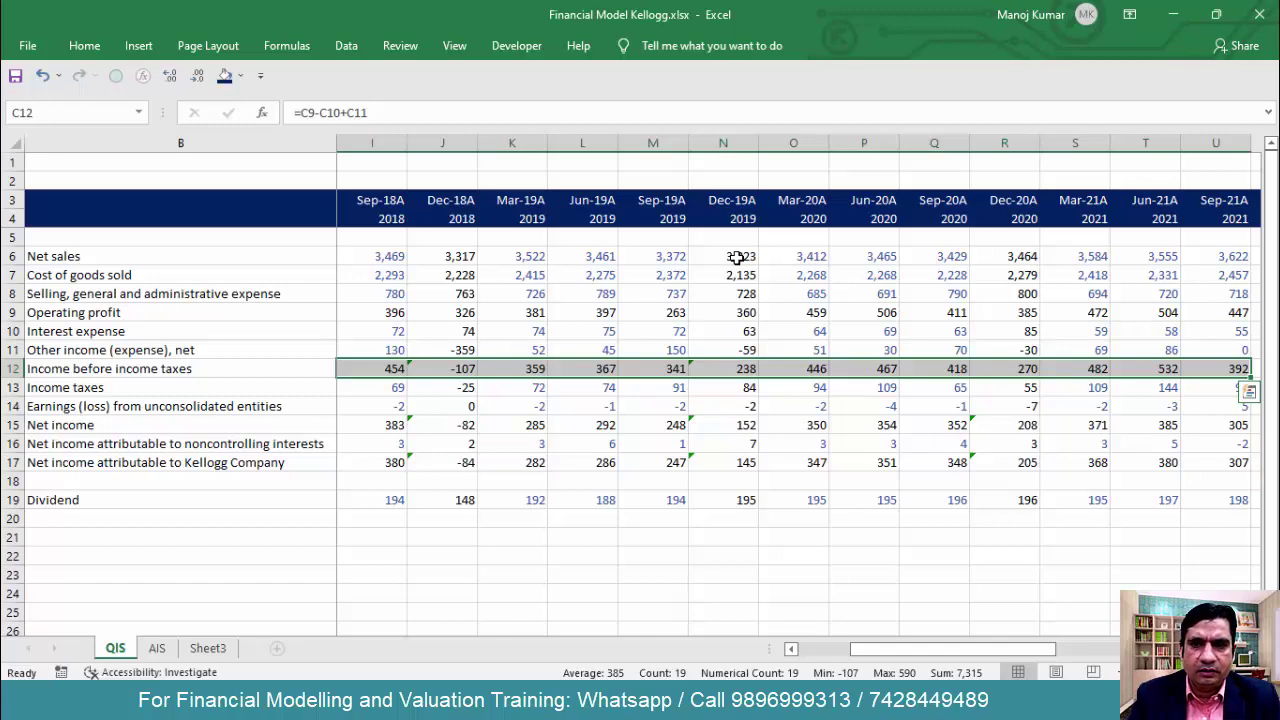
Fill the Net income formula =C12-C13+C14 from C15 across to U15
key("Left")
key("Down")
key("Down")
key("Right")
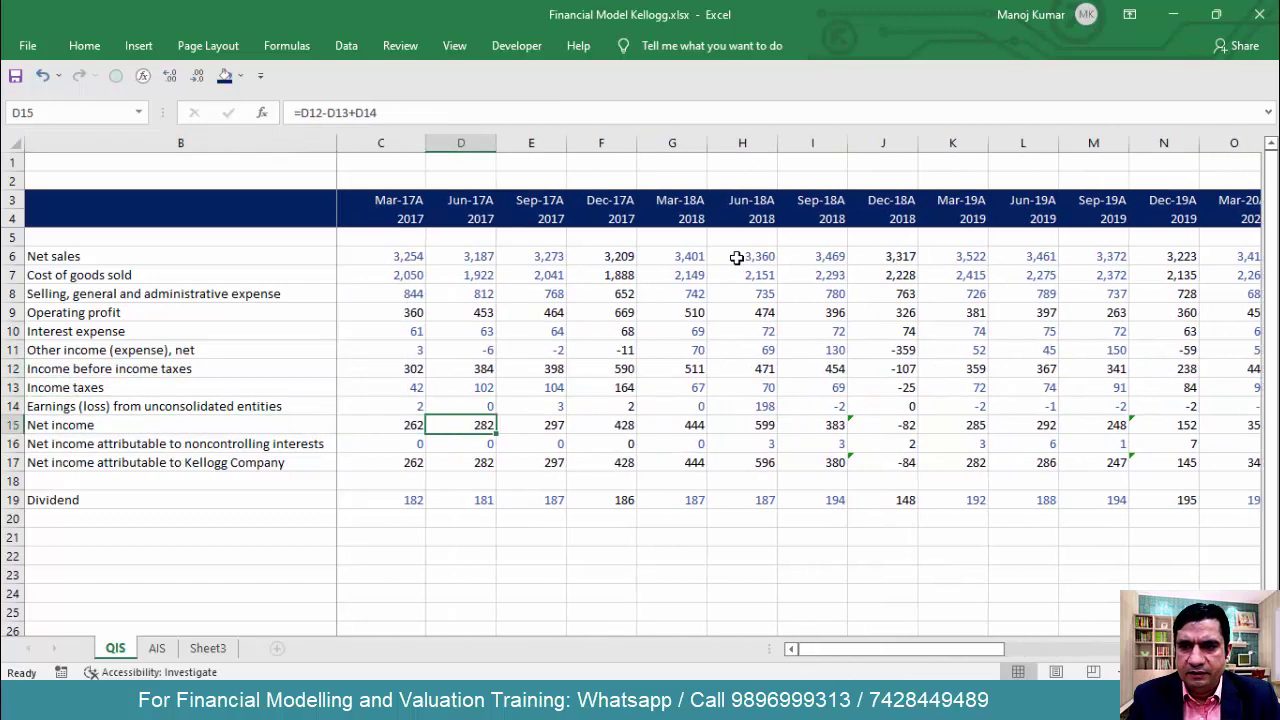
key("ctrl+shift+Right")
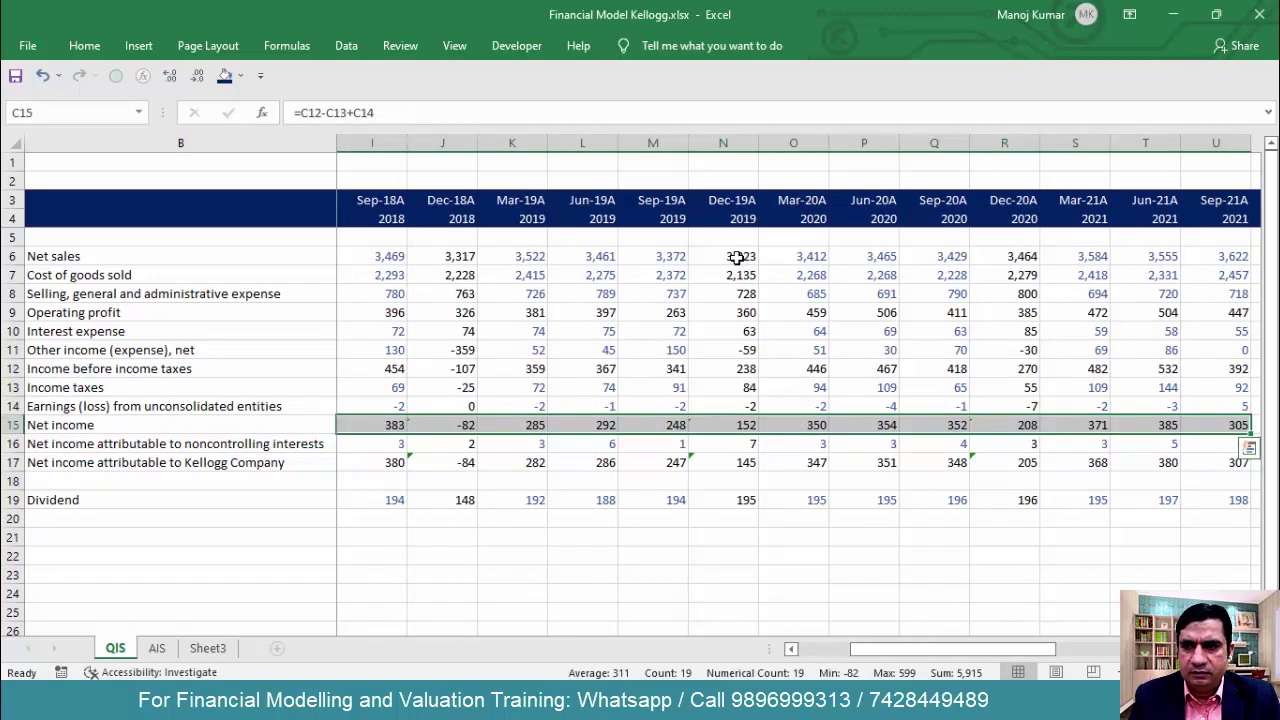
Fill the formula =C15-C16 for net income attributable to Kellogg Company from C17 across to U17
key("Down")
key("Down")
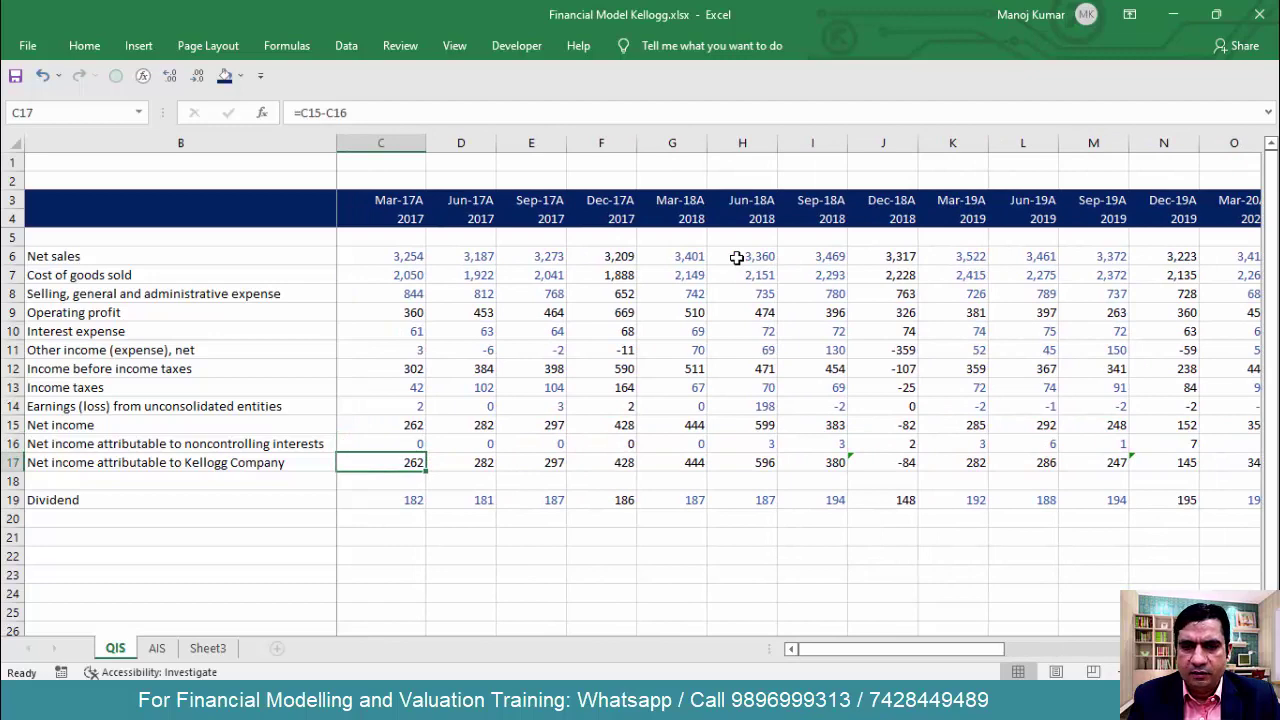
key("ctrl+shift+Right")
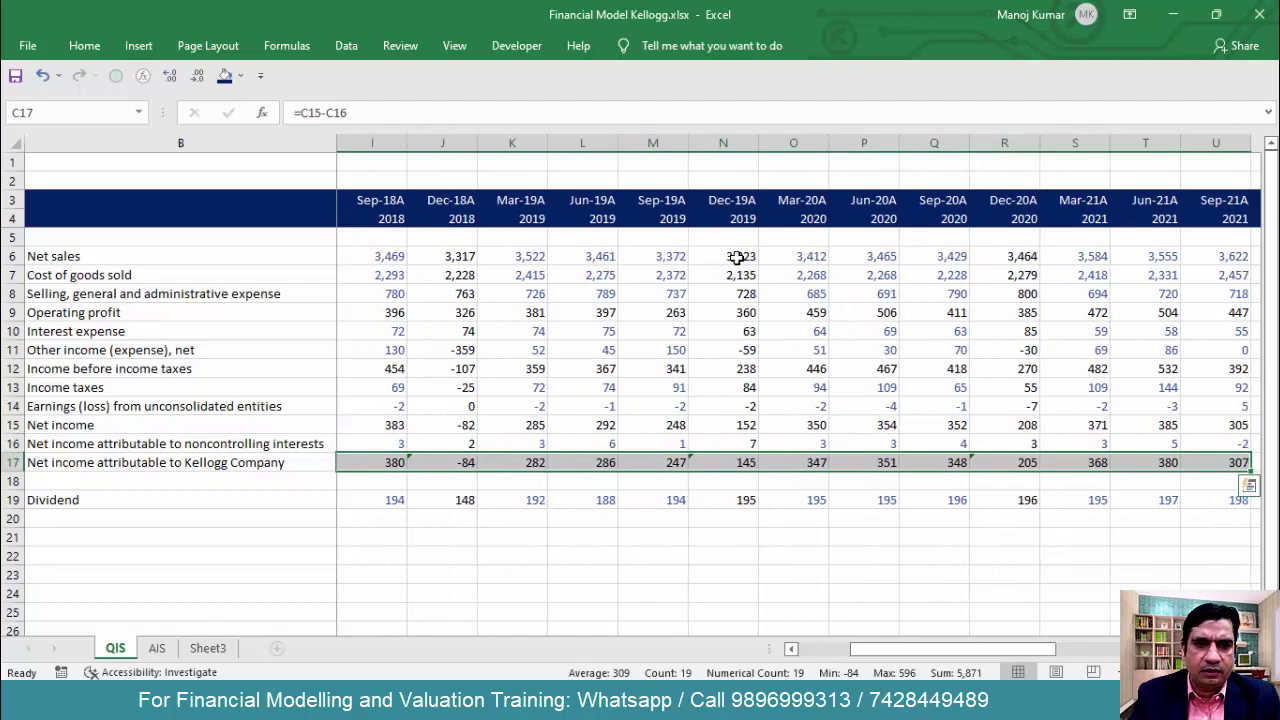
Check the formulas for net income attributable to Kellogg Company across row 17 as far as Mar-21
key("Right")
key("Right")
key("Right")
key("Right")
key("Right")
key("Right")
key("Right")
key("Right")
key("Right")
key("Right")
key("Right")
key("Right")
key("Right")
key("Right")
key("Right")
key("Right")
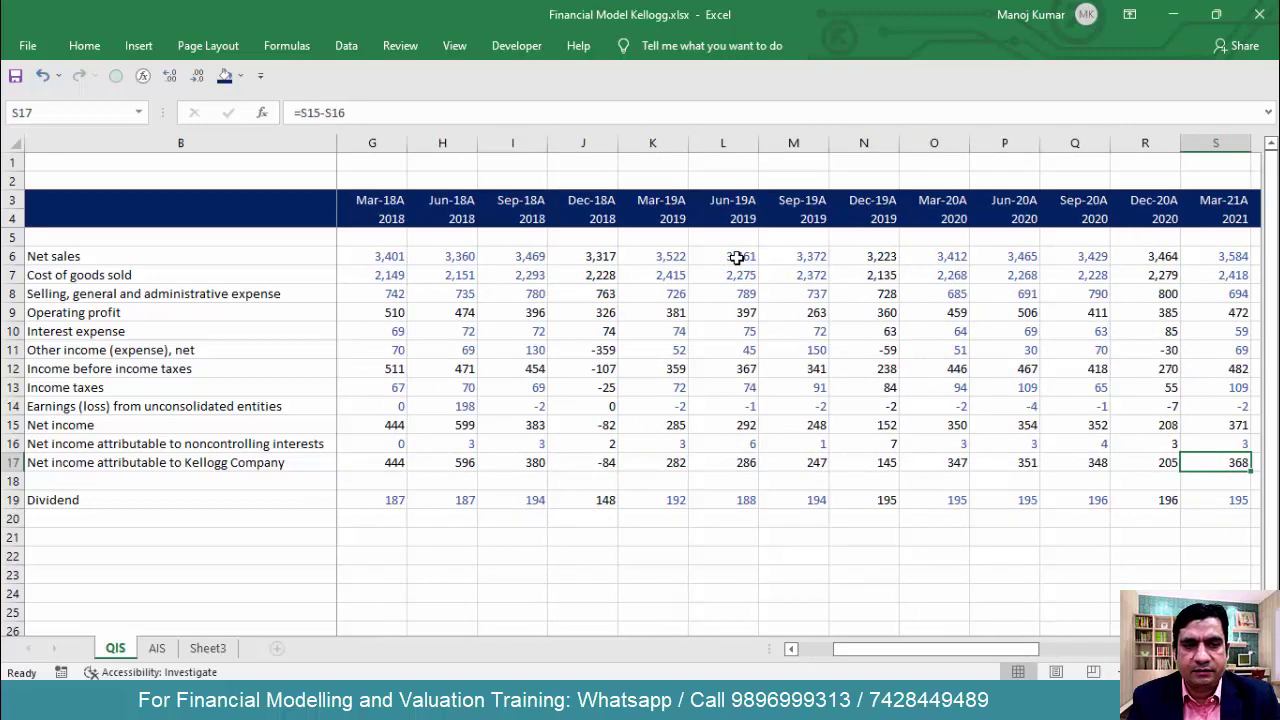
Look across the net sales row from the 2017 quarters to the Dec-21 column
key("Right")
key("ctrl+Up")
key("Left")
key("Left")
key("Left")
key("Left")
key("Left")
key("Left")
key("Left")
key("Left")
key("Left")
key("Right")
key("Right")
key("Right")
key("Right")
key("Right")
key("Right")
key("Right")
key("Right")
key("Right")
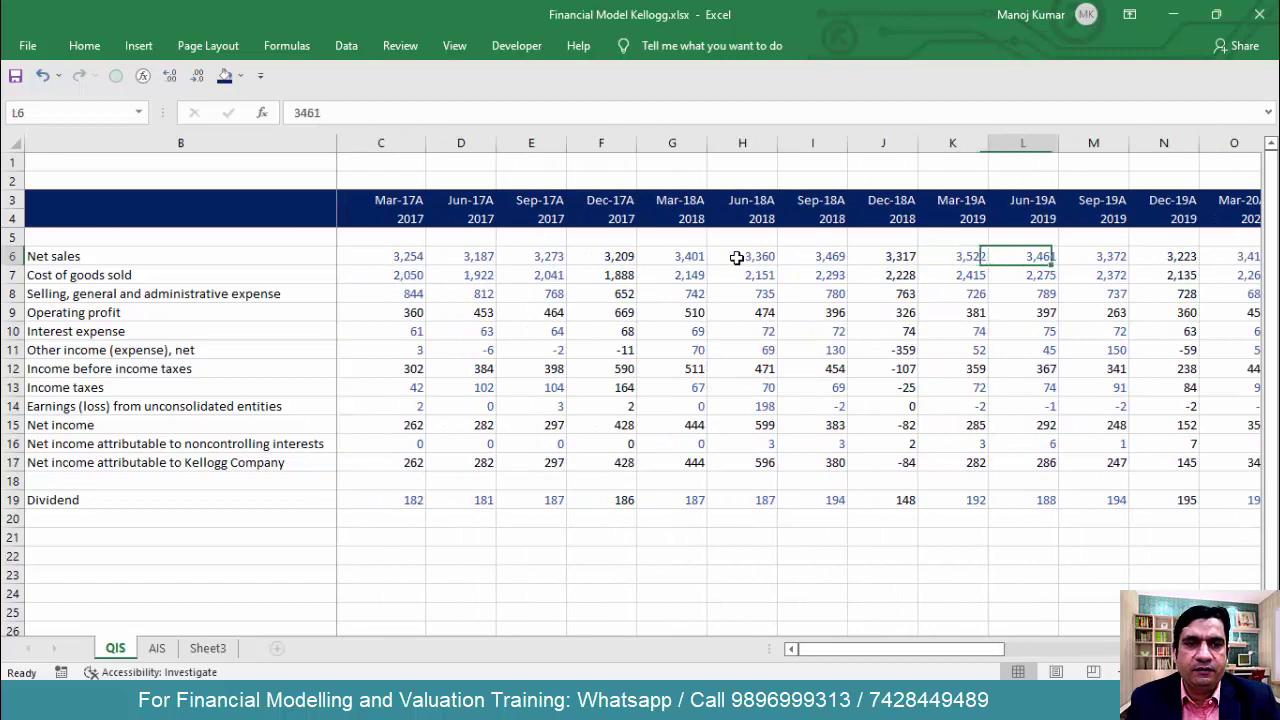
key("Right")
key("Right")
key("Right")
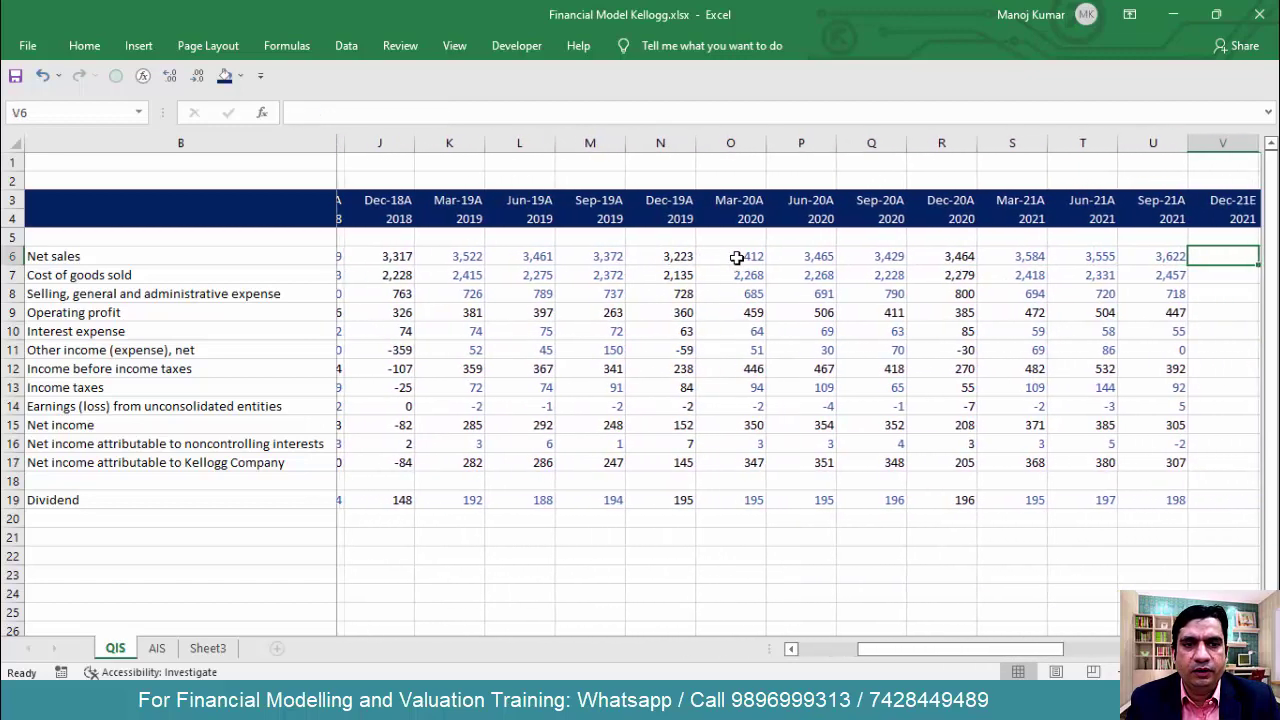
Select the whole block of quarterly figures from C6 to U17 to review it
key("Left")
key("Left")
key("ctrl+Left")
key("Right")
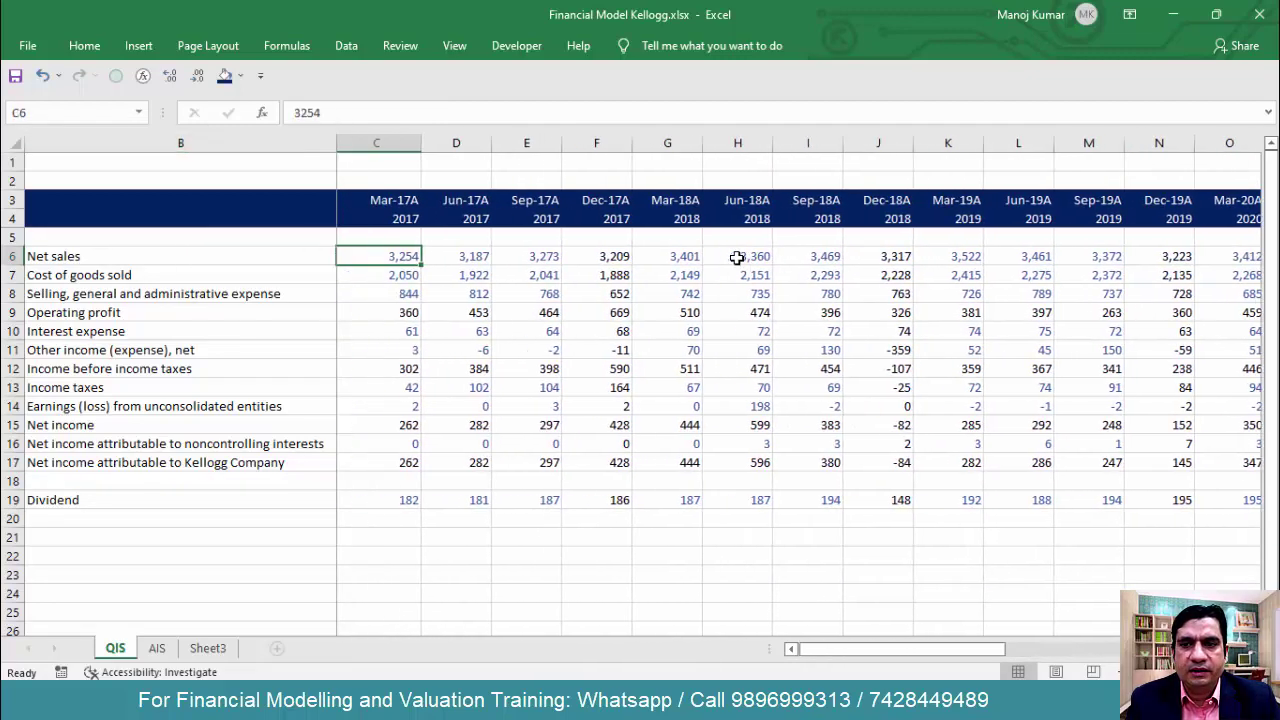
key("ctrl+shift+Right")
key("ctrl+shift+Down")
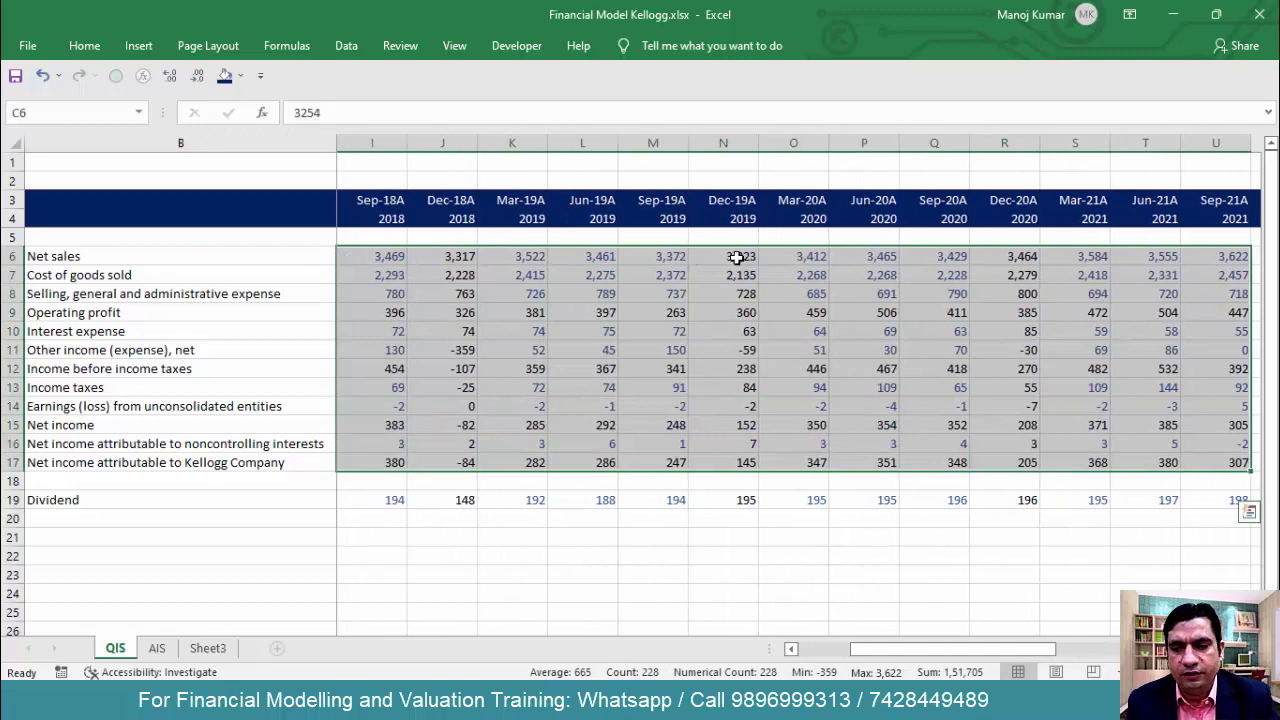
Review the 2017 to 2020 annual figures in C5:F16 on the AIS sheet and return to the QIS sheet
left_click(157, 648)
left_click_drag(388, 238, 551, 446)
left_click(448, 464)
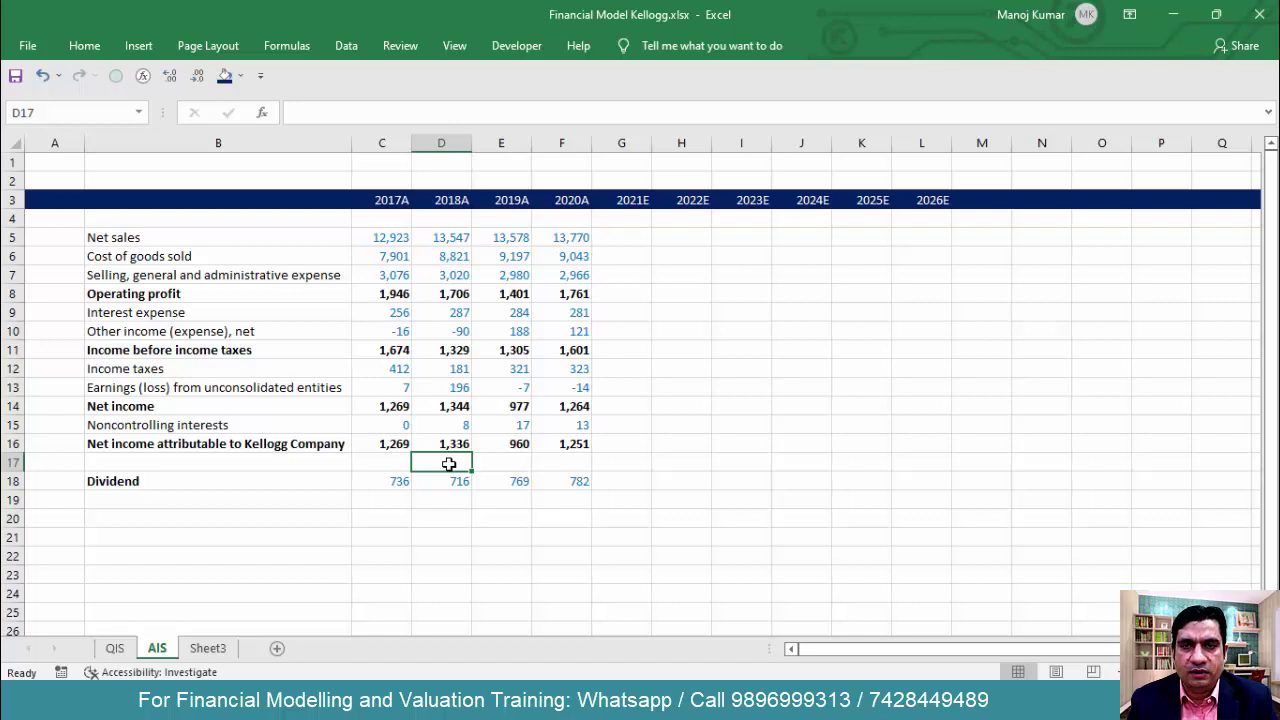
key("ctrl+Page_Up")
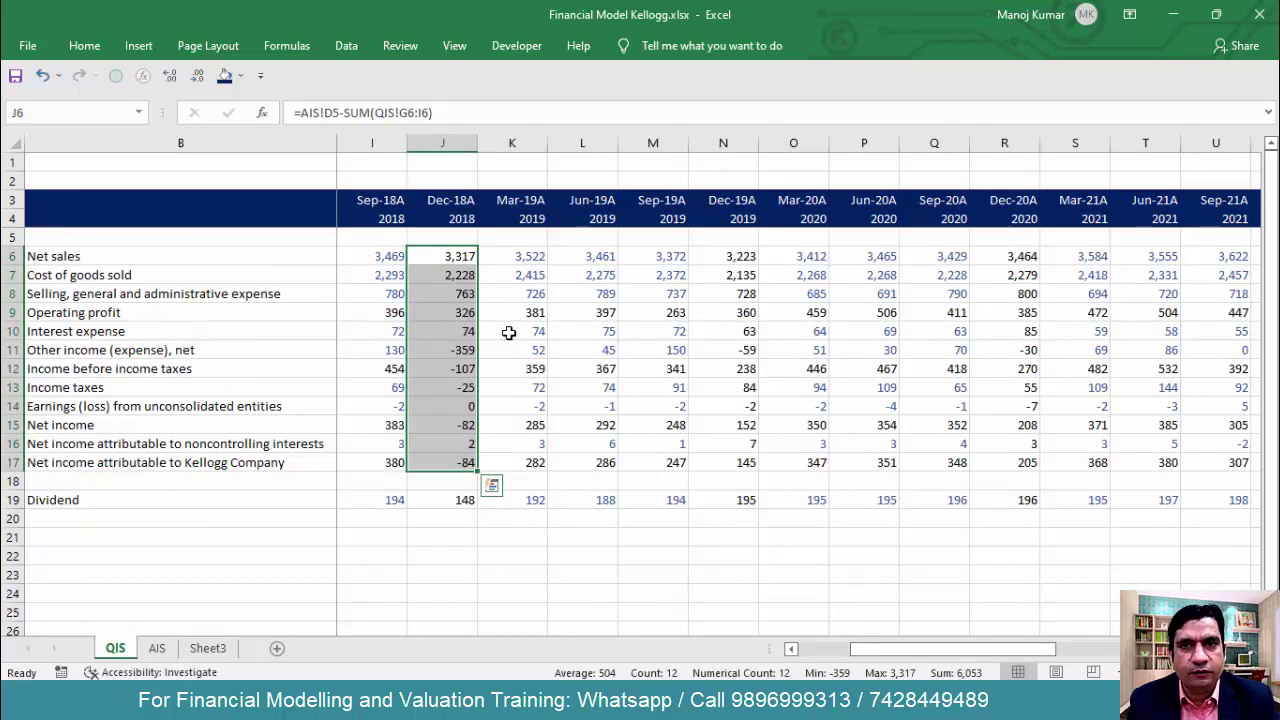